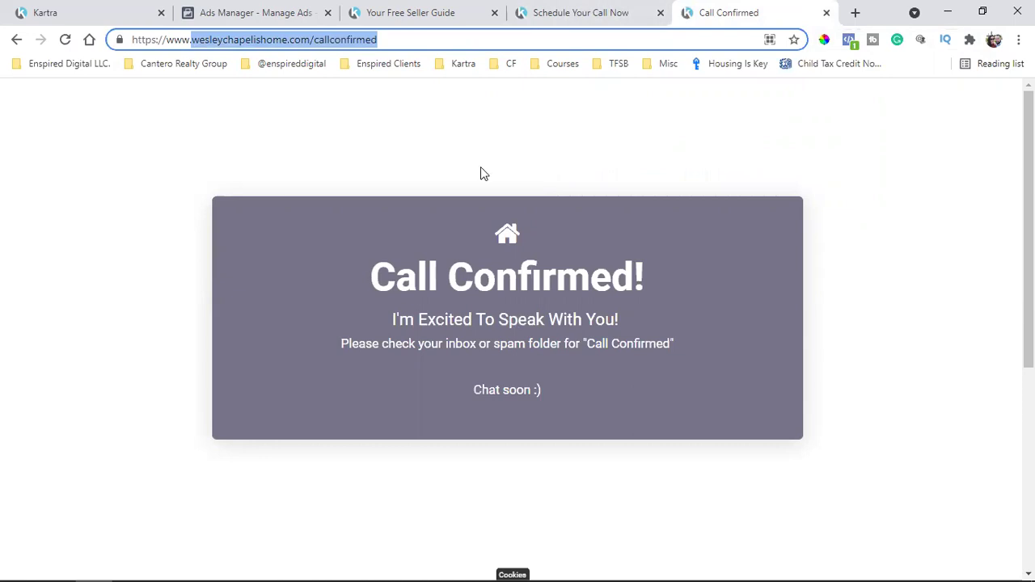
left_click(525, 9)
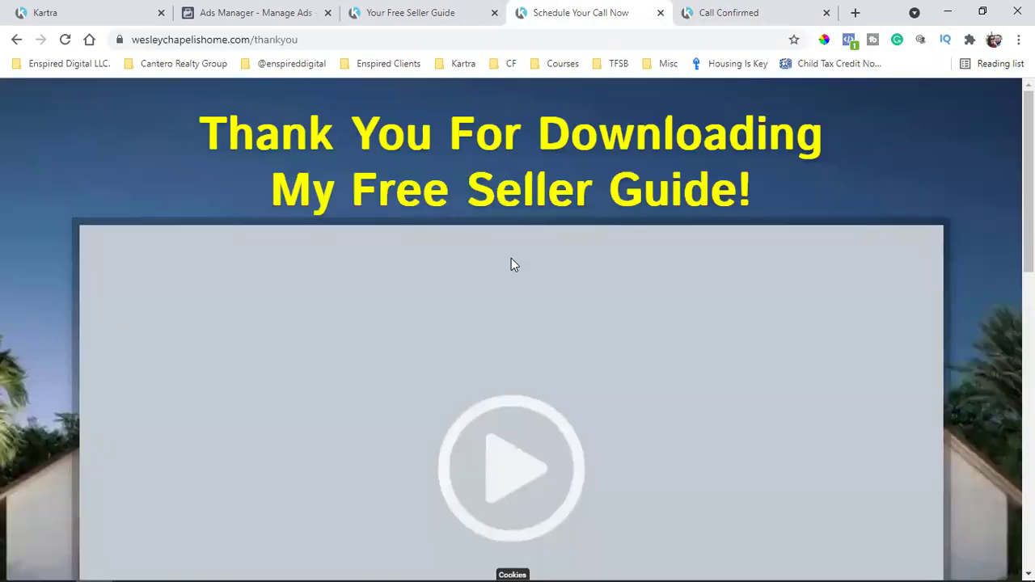
triple_click(524, 175)
triple_click(549, 150)
left_click(548, 150)
triple_click(574, 184)
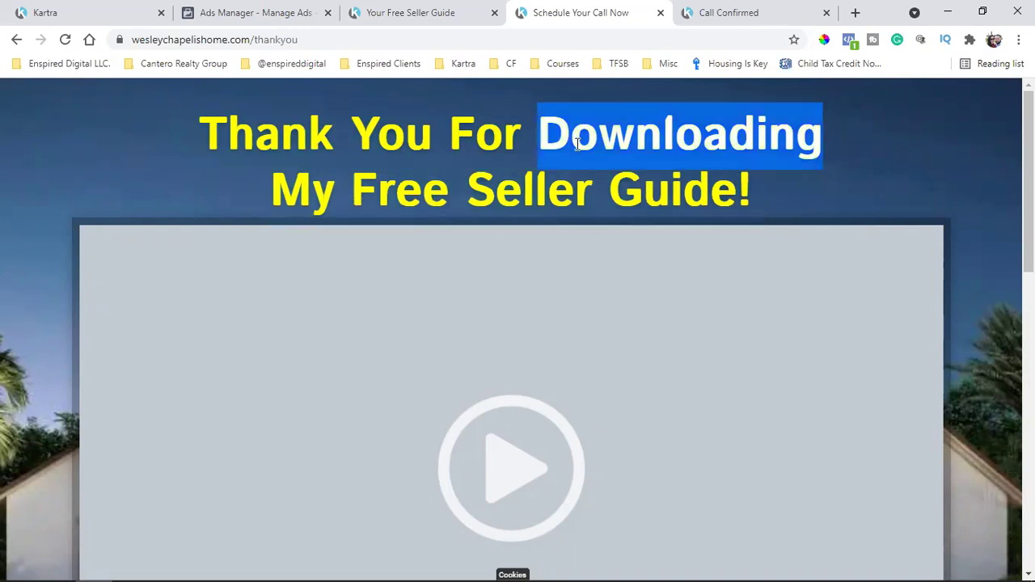
triple_click(577, 143)
double_click(268, 40)
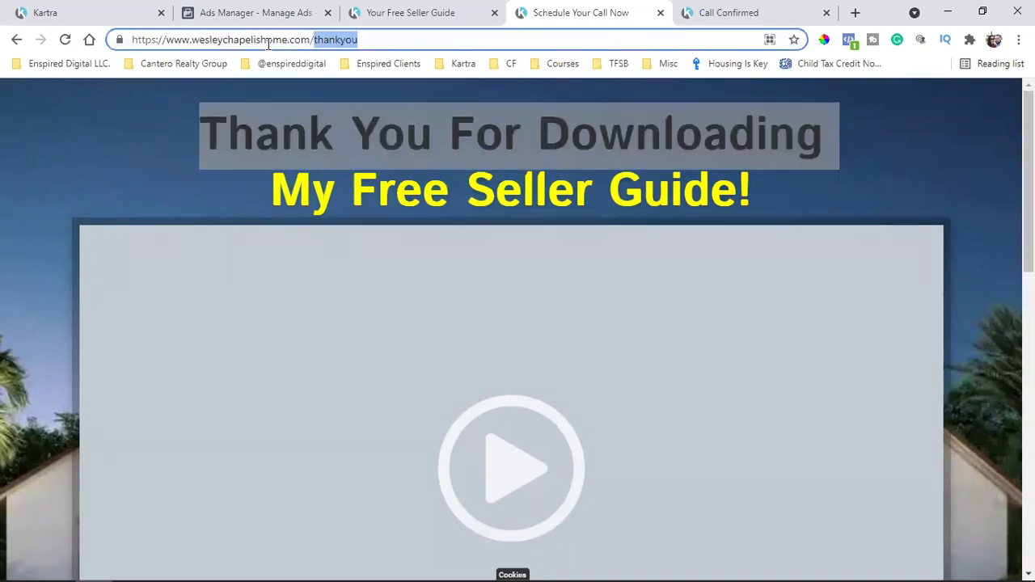
left_click(194, 40)
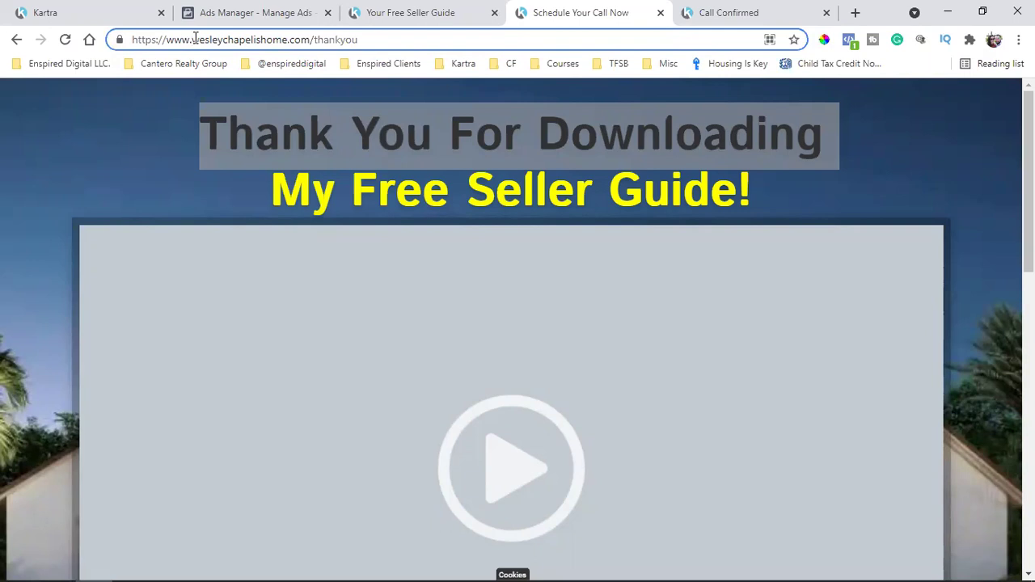
left_click_drag(194, 40, 474, 38)
left_click(864, 200)
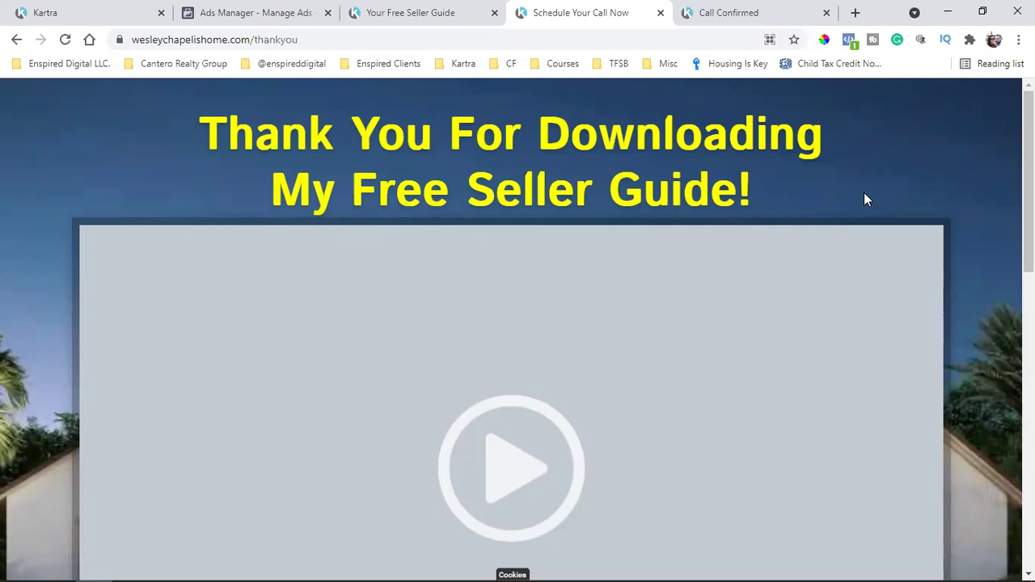
left_click(474, 10)
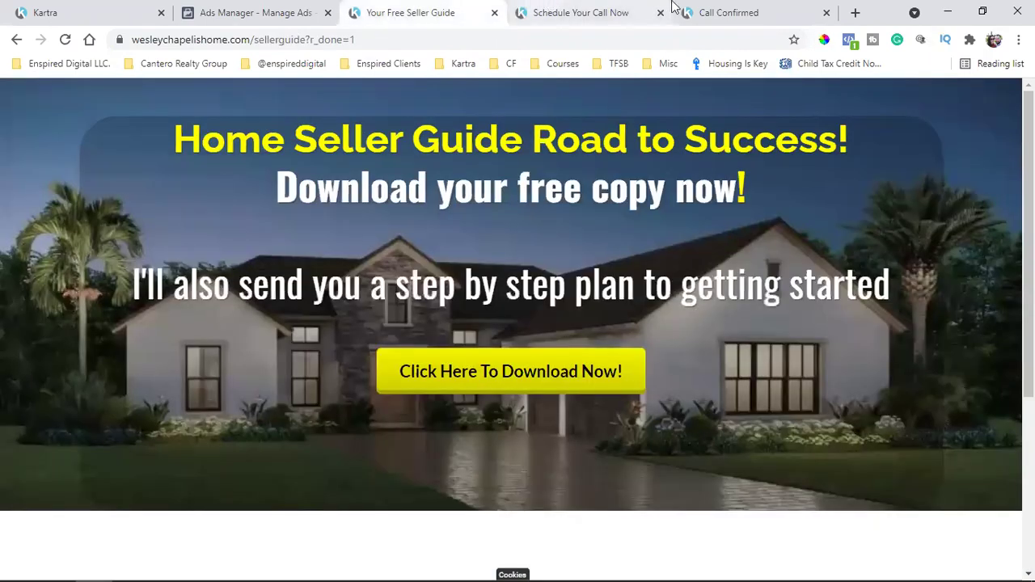
left_click(669, 8)
left_click(697, 10)
left_click(443, 8)
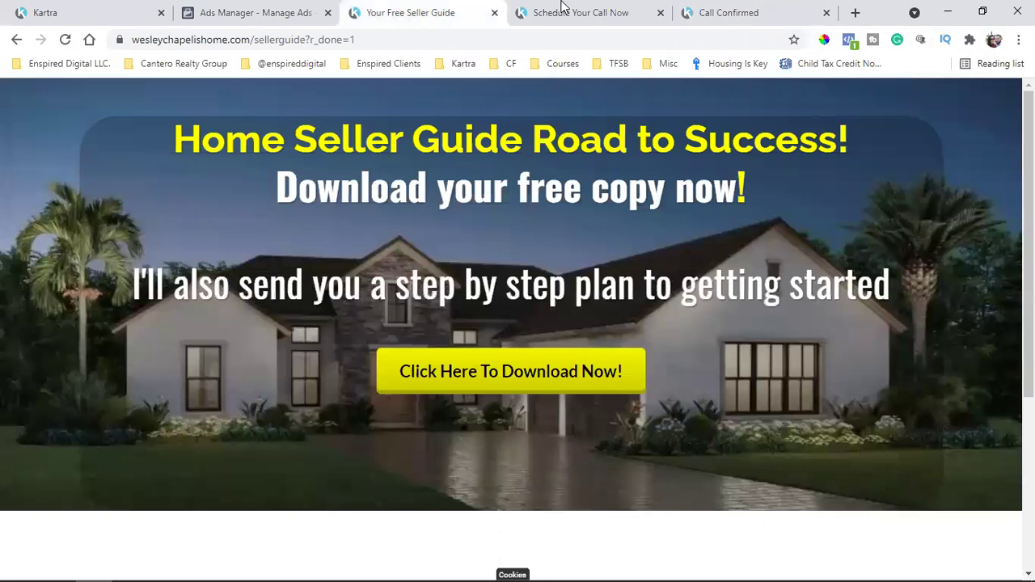
left_click(644, 8)
left_click(752, 10)
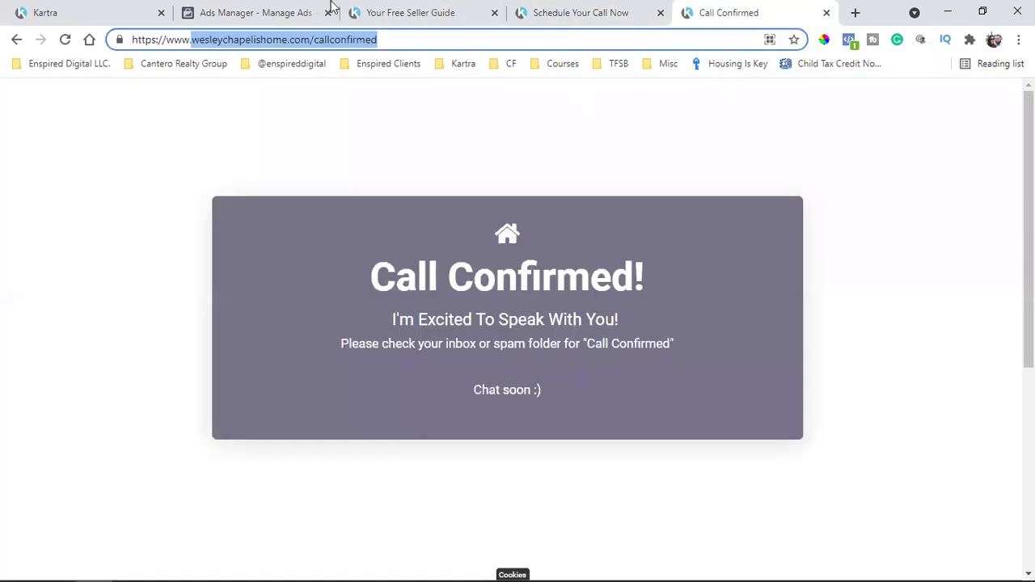
left_click(429, 10)
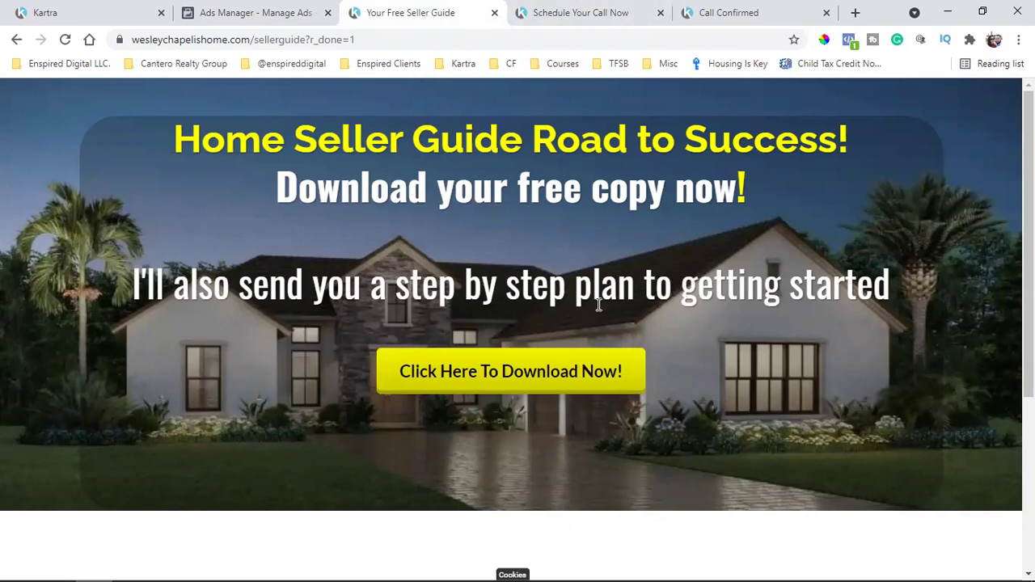
left_click(595, 8)
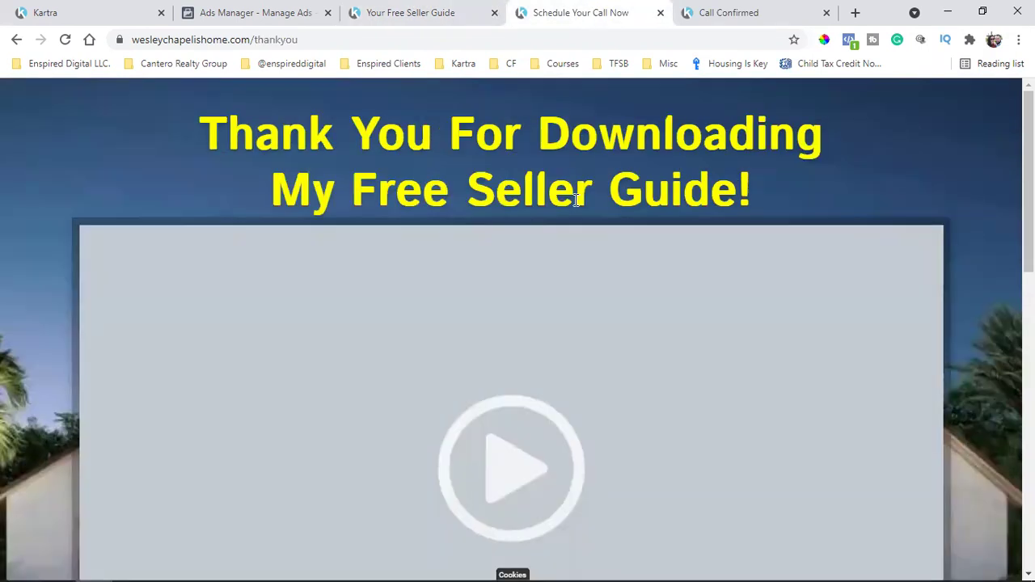
left_click(289, 38)
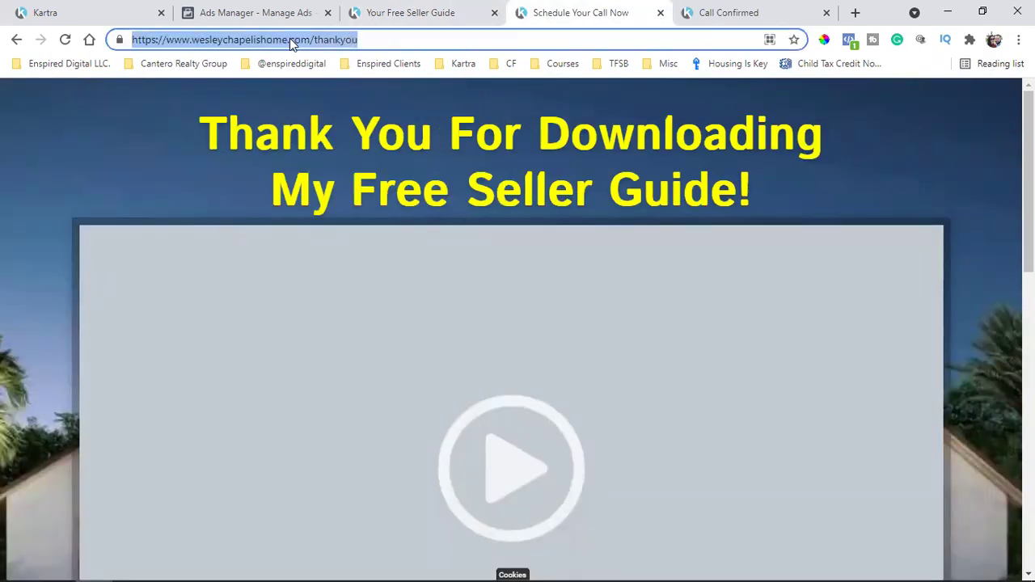
left_click(252, 39)
left_click_drag(192, 39, 375, 40)
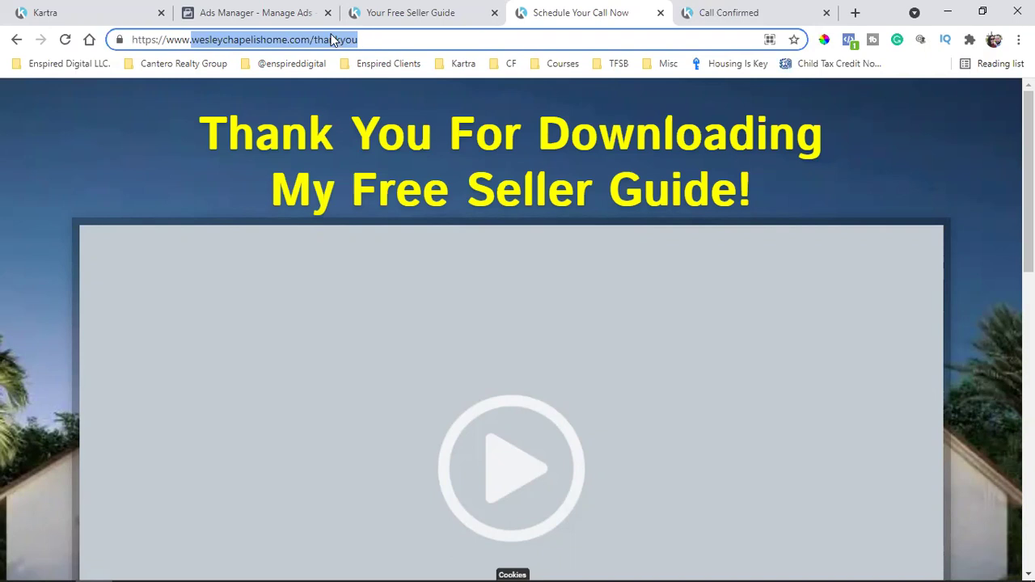
left_click(450, 10)
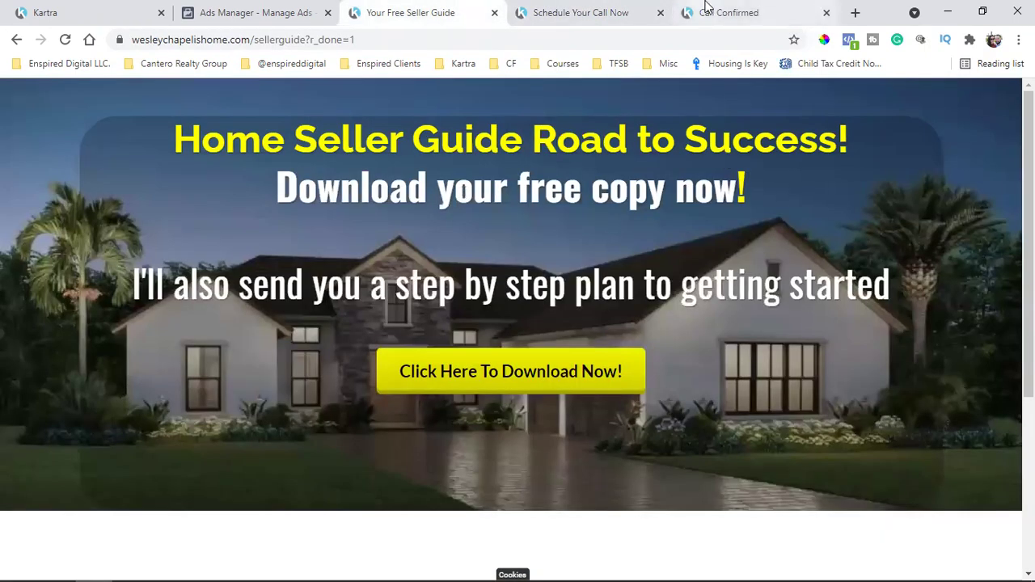
left_click(705, 8)
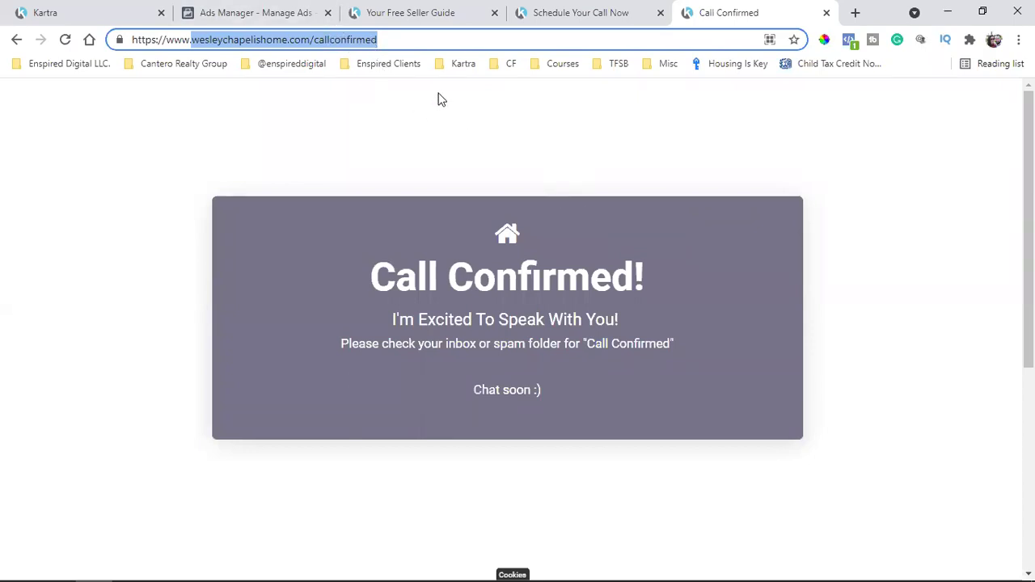
left_click(597, 6)
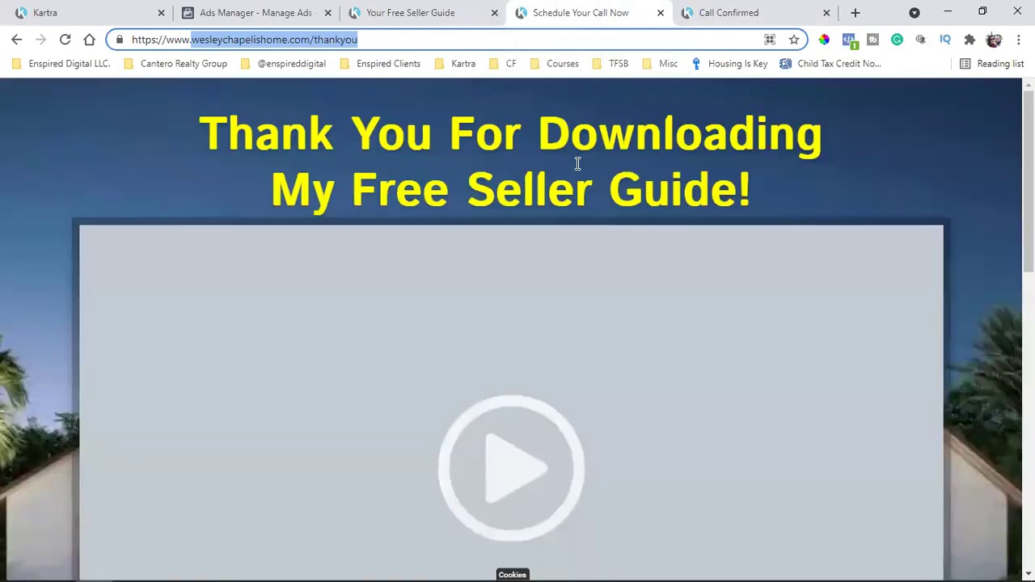
triple_click(631, 156)
left_click(572, 185)
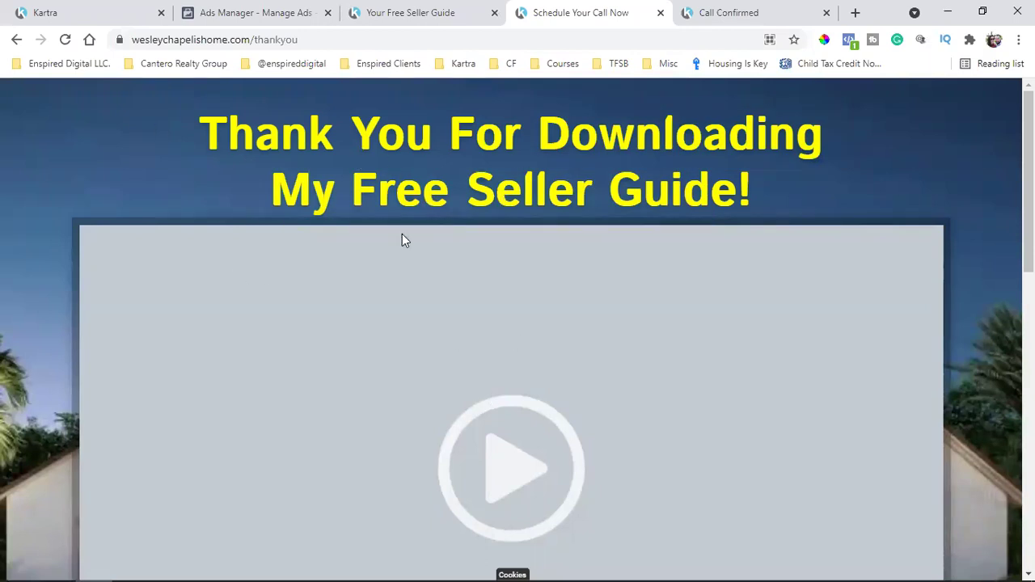
left_click(250, 38)
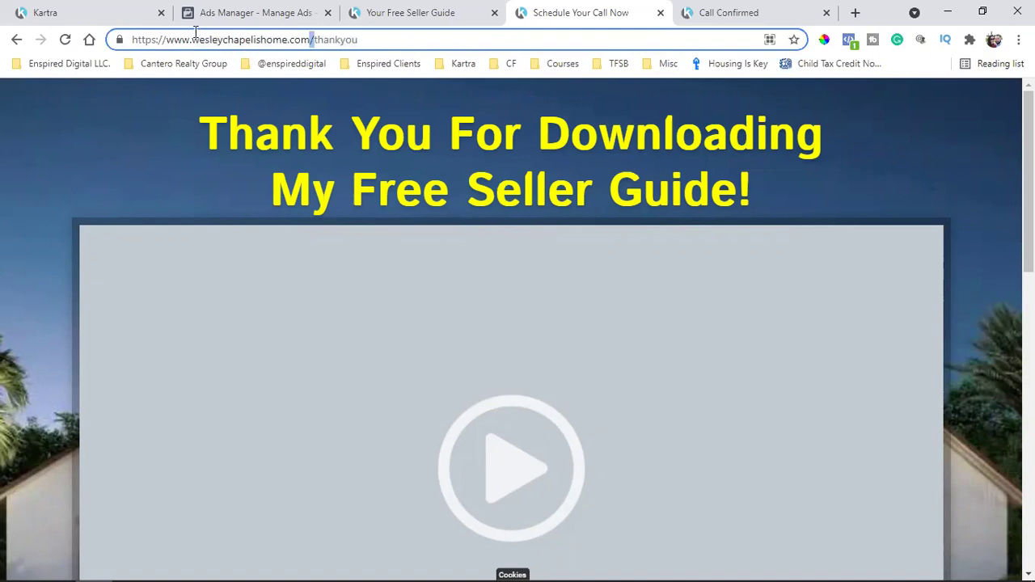
left_click_drag(192, 39, 374, 41)
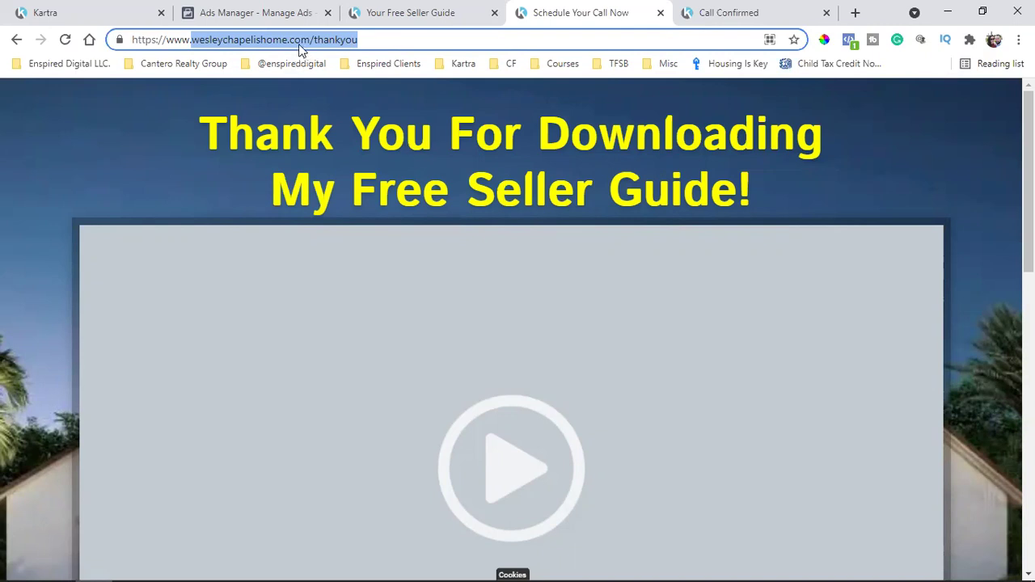
left_click_drag(192, 42, 377, 40)
left_click(761, 9)
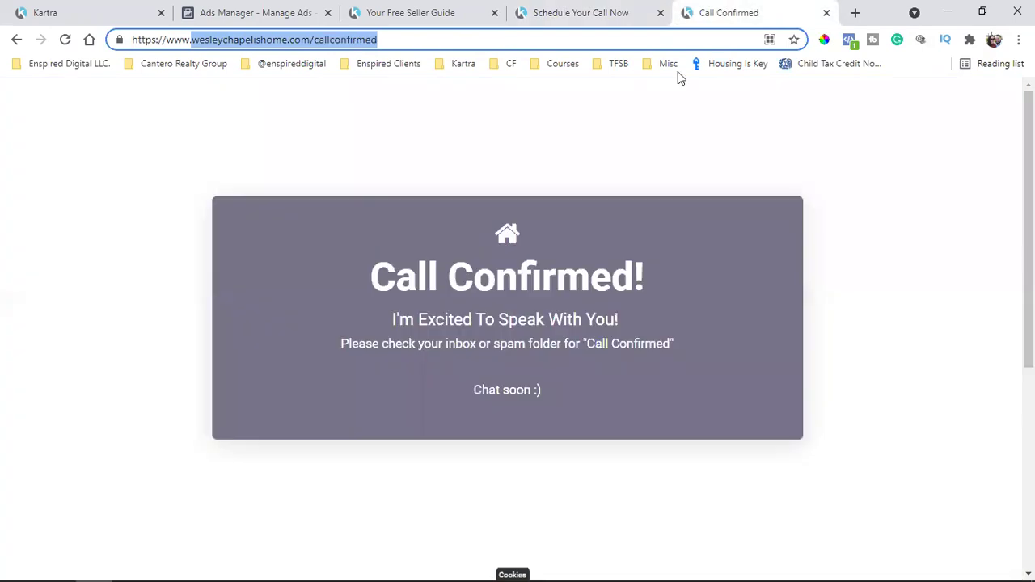
double_click(287, 38)
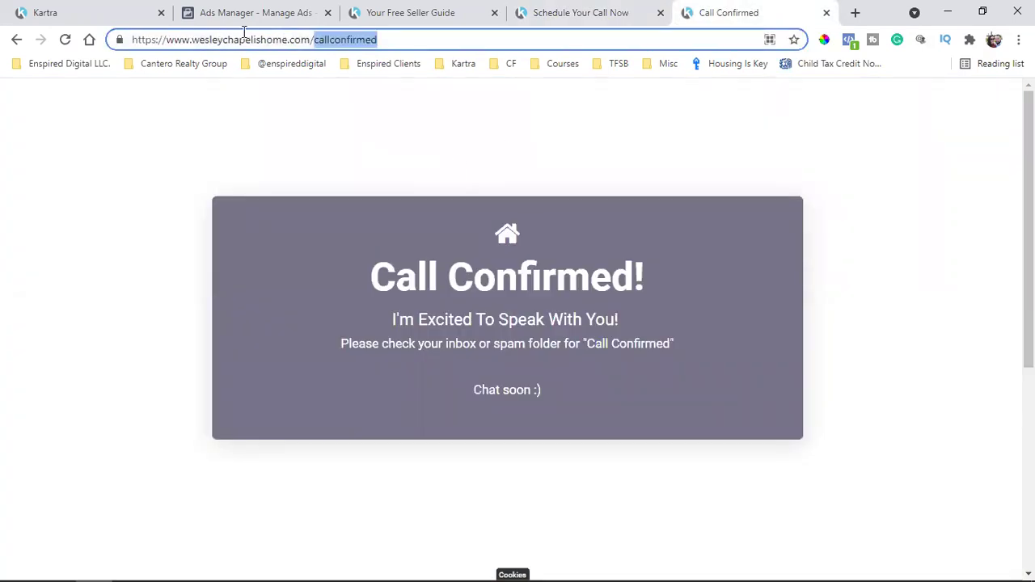
left_click(194, 41)
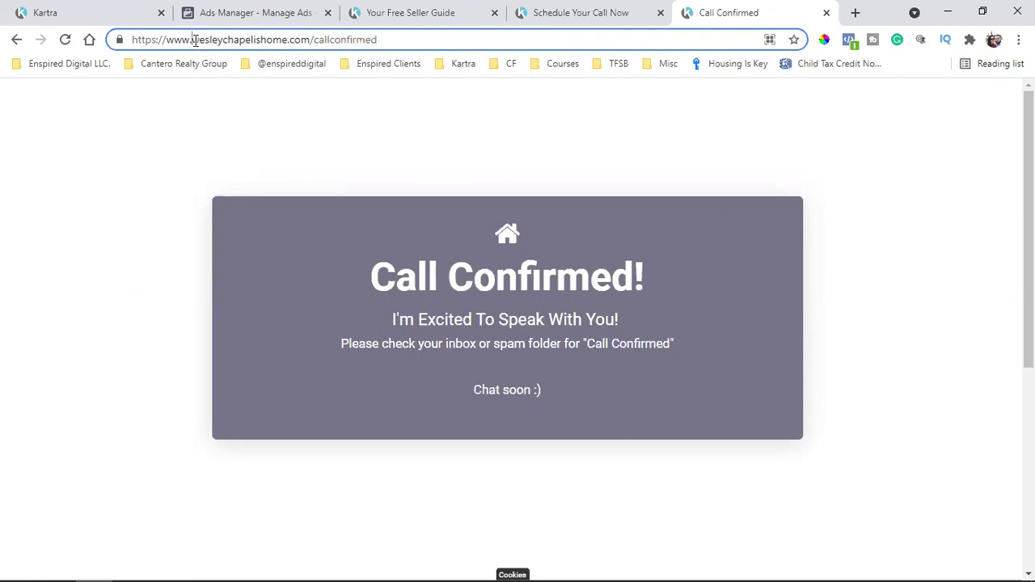
left_click_drag(194, 41, 386, 44)
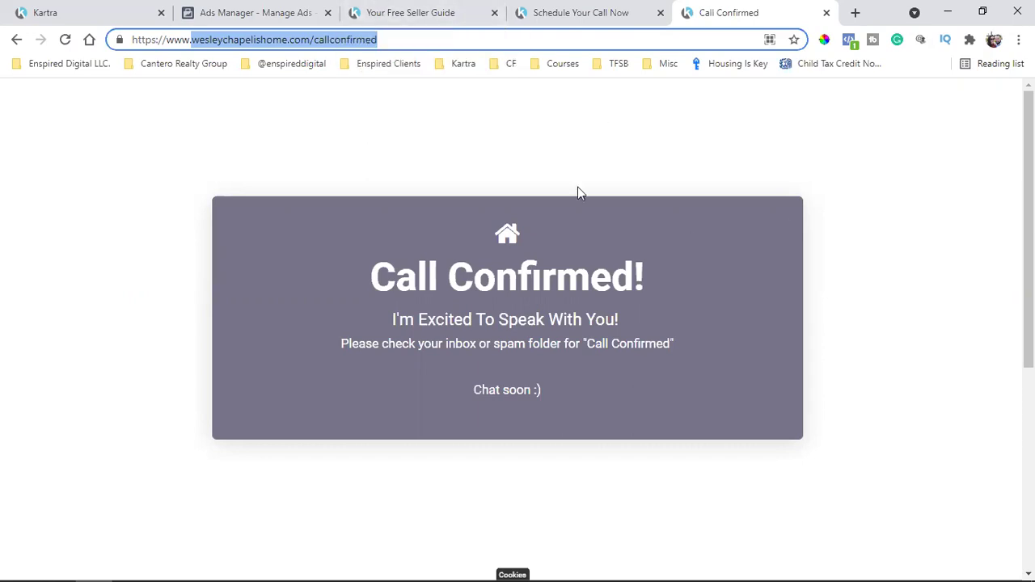
Check the live seller guide opt-in page and its guide download sign-up form
left_click(420, 9)
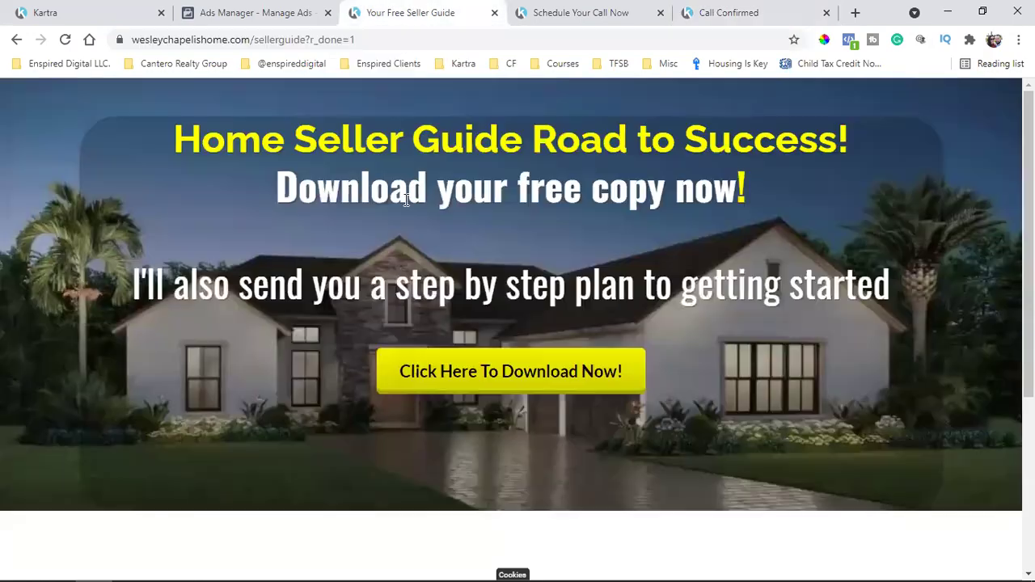
left_click(42, 11)
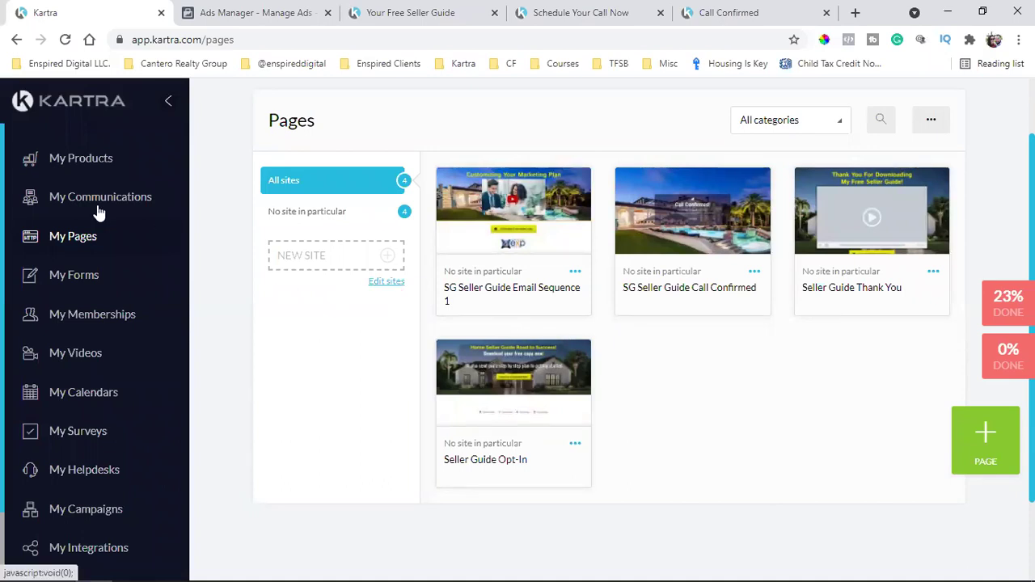
left_click(453, 12)
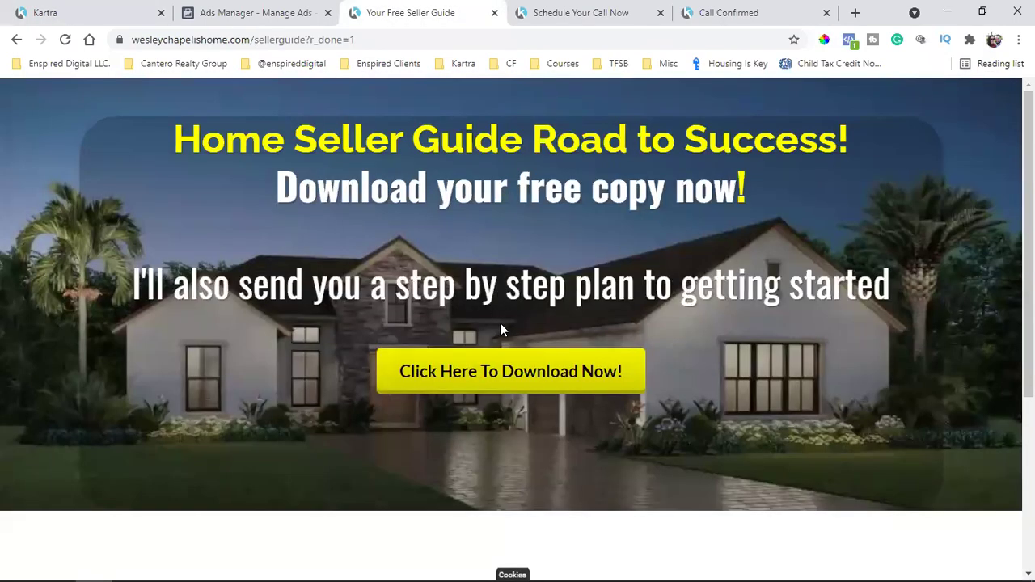
left_click(564, 370)
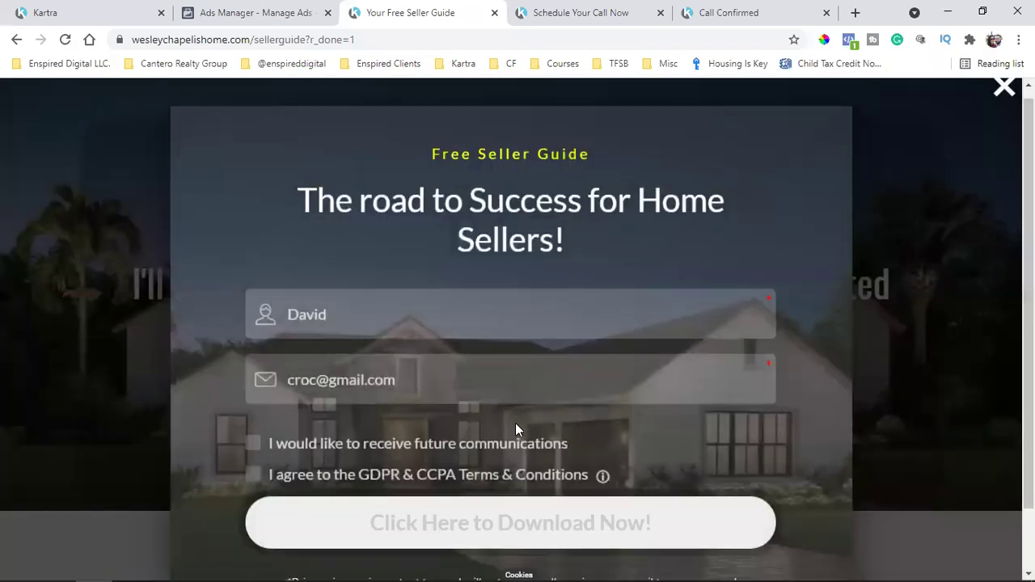
scroll(516, 423, "down", 1)
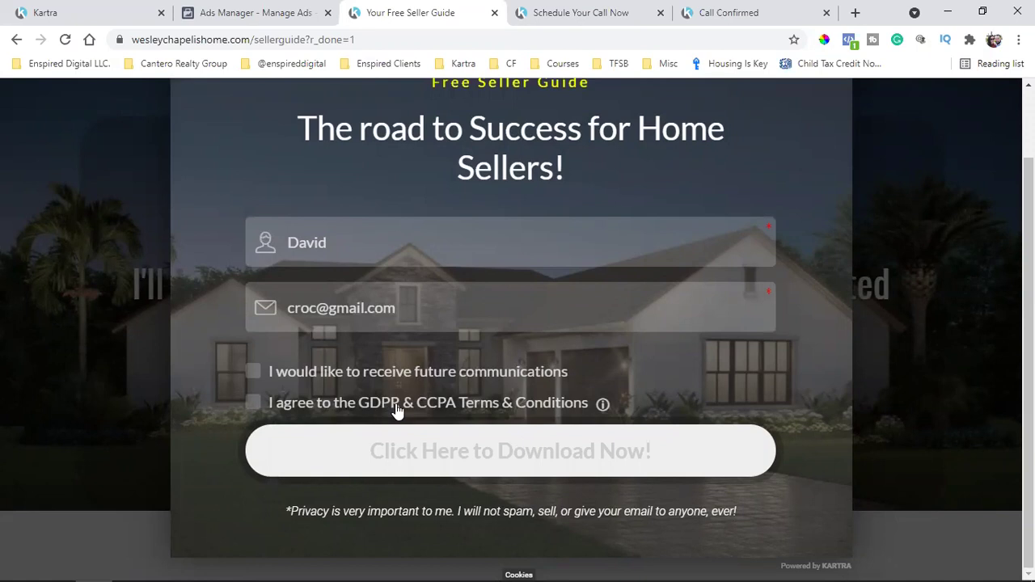
left_click(872, 338)
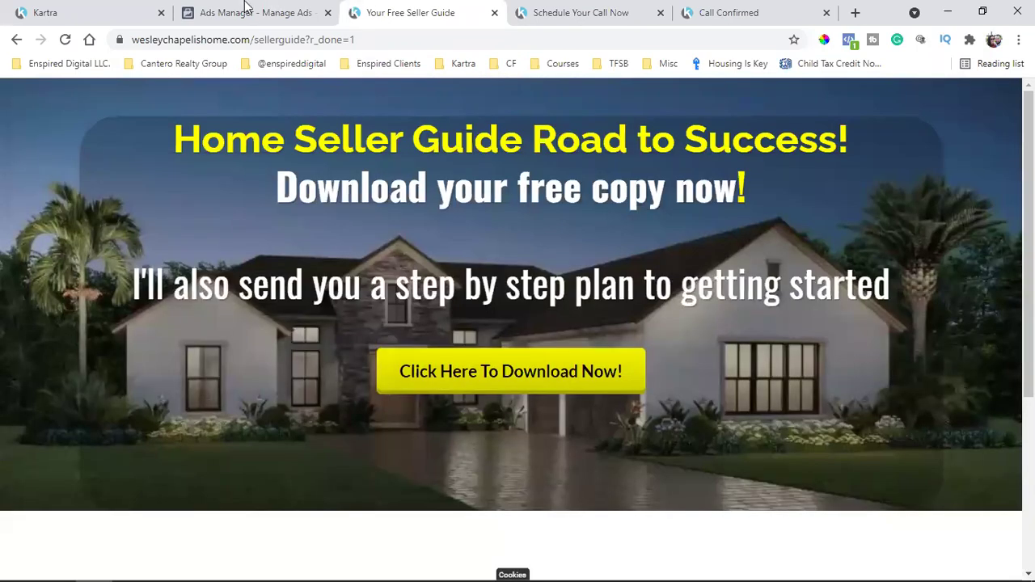
Glance at Ads Manager and the landing page, then return to the top of Kartra's Pages list
left_click(245, 10)
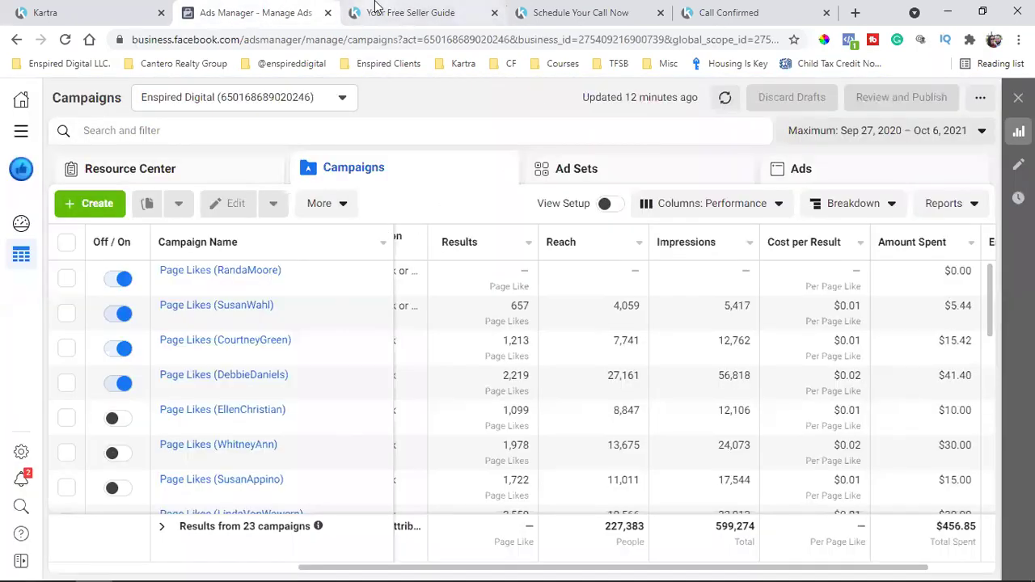
left_click(374, 10)
left_click(566, 12)
left_click(24, 10)
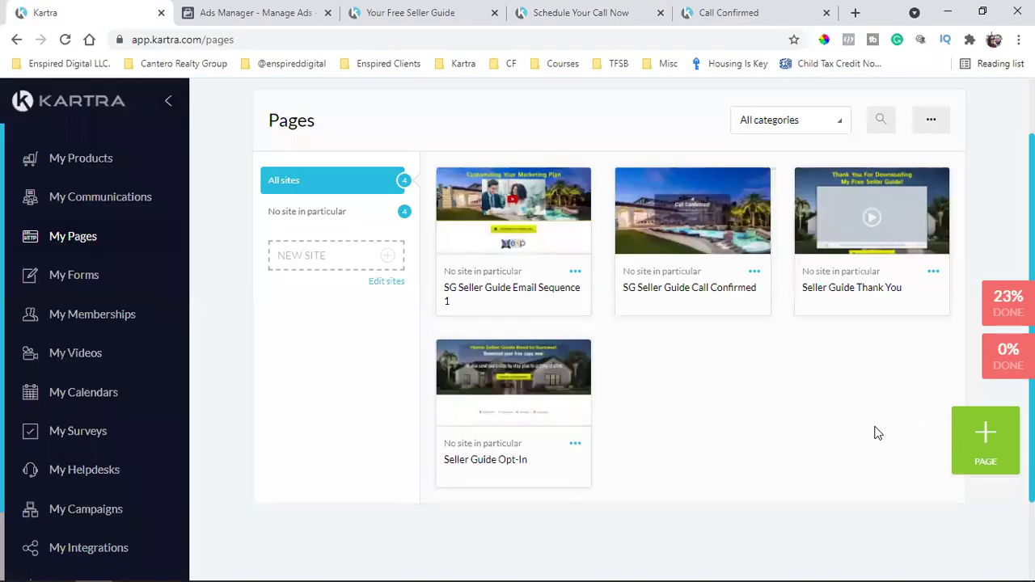
scroll(878, 421, "up", 2)
Open the GDPR & CCPA settings and turn off Force mandatory for the terms agreement label
left_click(939, 107)
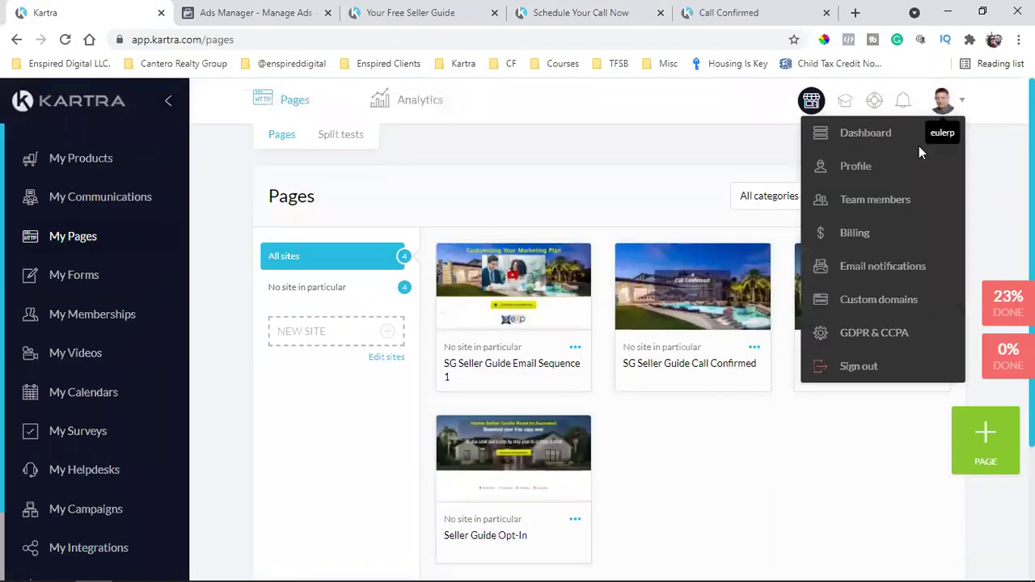
left_click(894, 331)
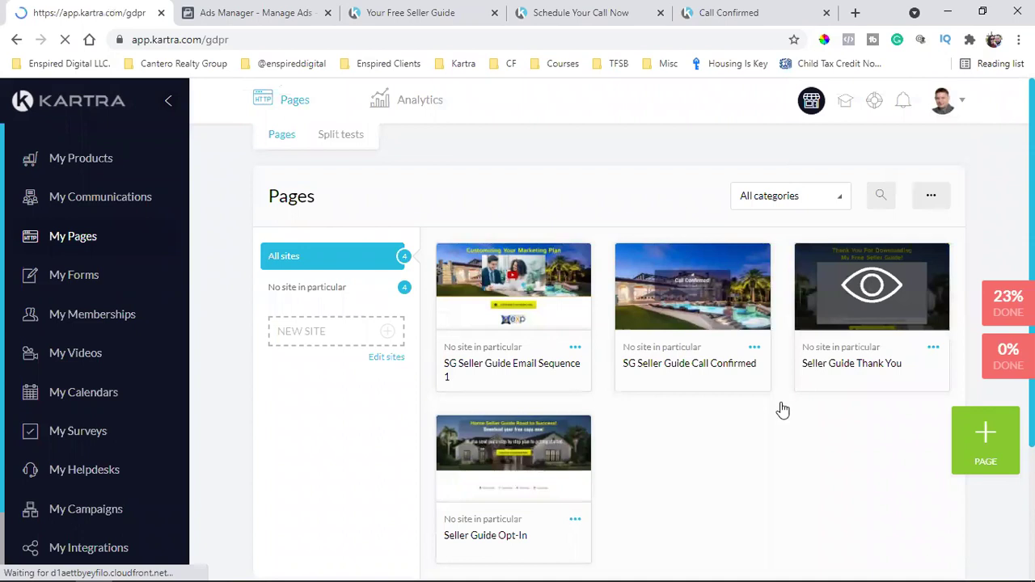
scroll(836, 453, "down", 2)
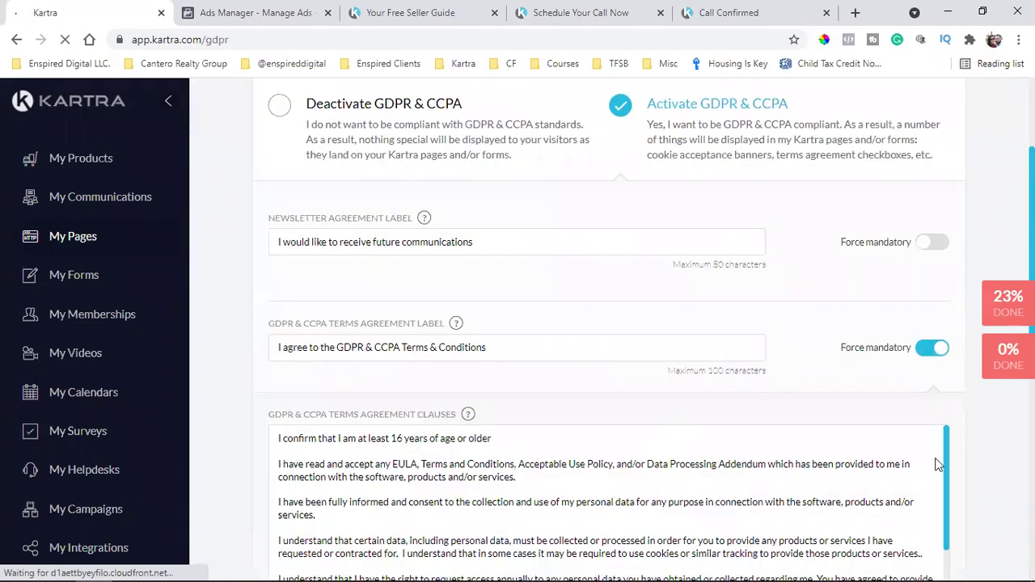
left_click(936, 355)
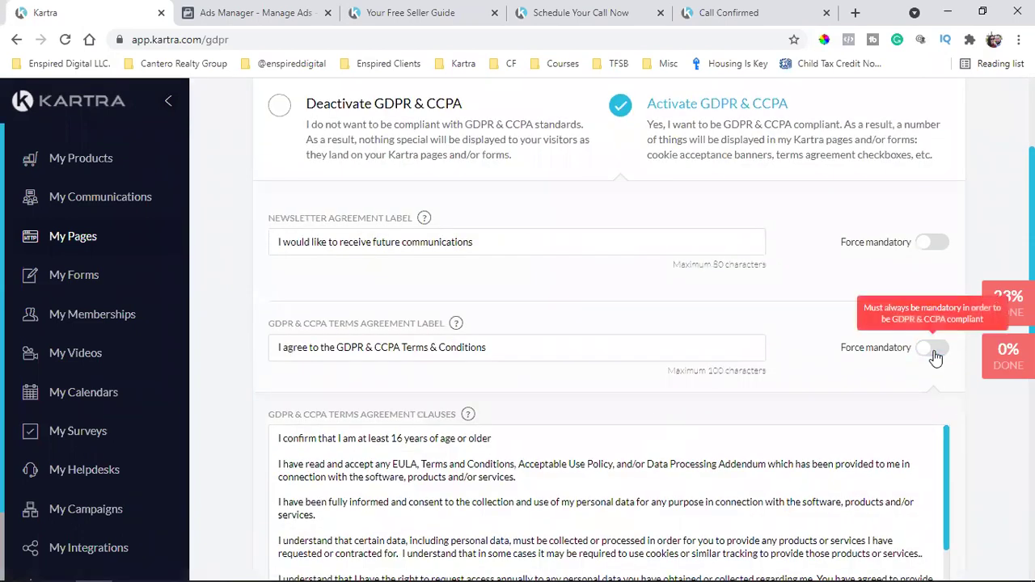
Switch off the cookie disclaimer Display banner and save the GDPR & CCPA settings
scroll(446, 278, "down", 1)
scroll(492, 260, "down", 3)
scroll(918, 132, "down", 1)
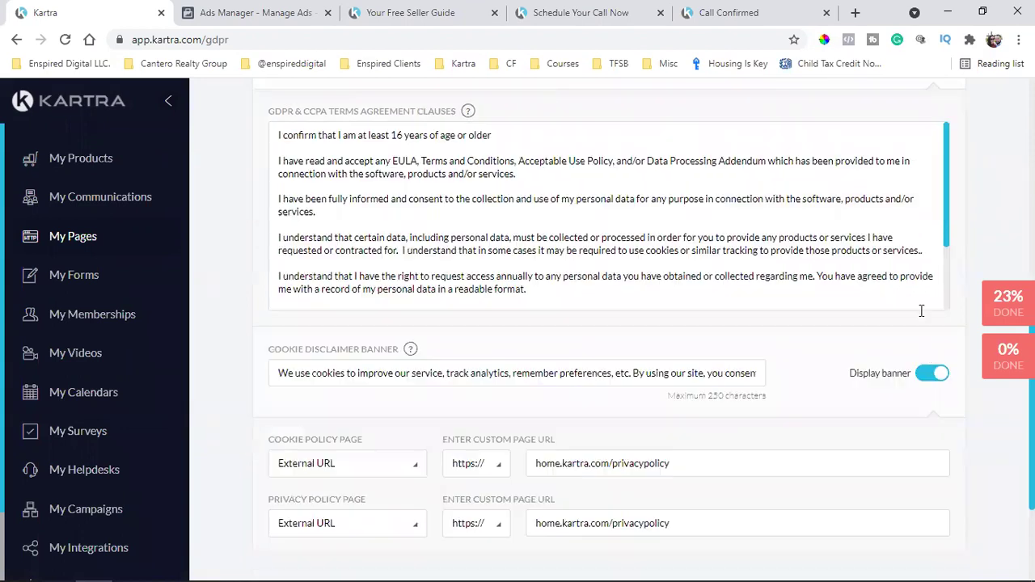
left_click(928, 385)
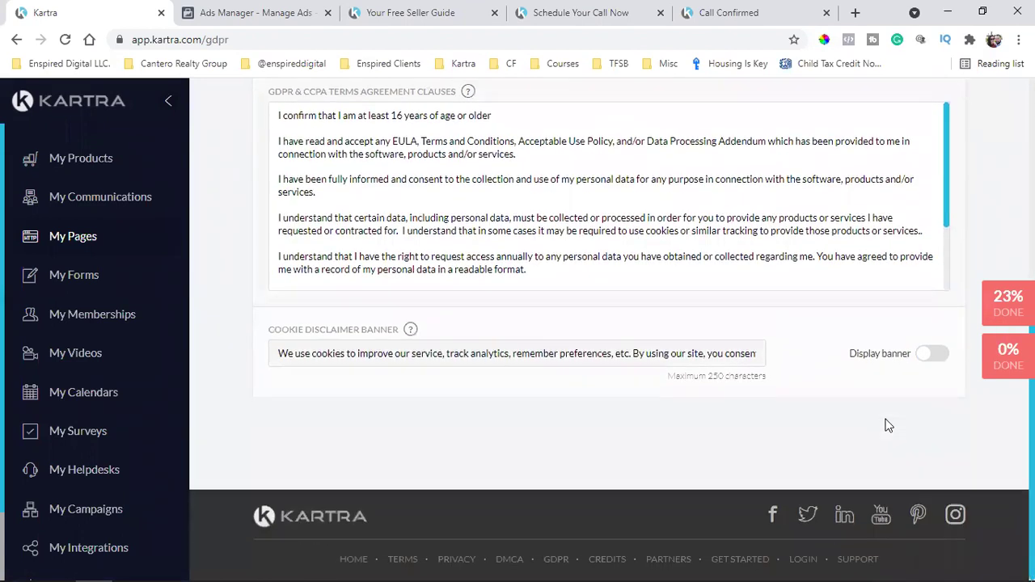
scroll(890, 420, "up", 5)
left_click(930, 206)
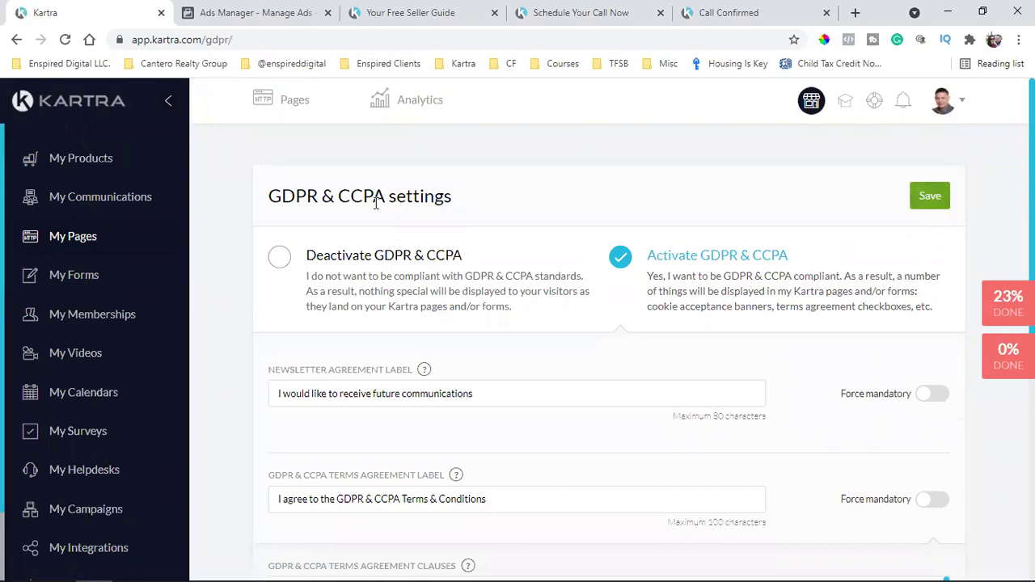
Review the leads, the SG Seller Guide Leads and prospect appointments lists, and the Sequences page
left_click(125, 202)
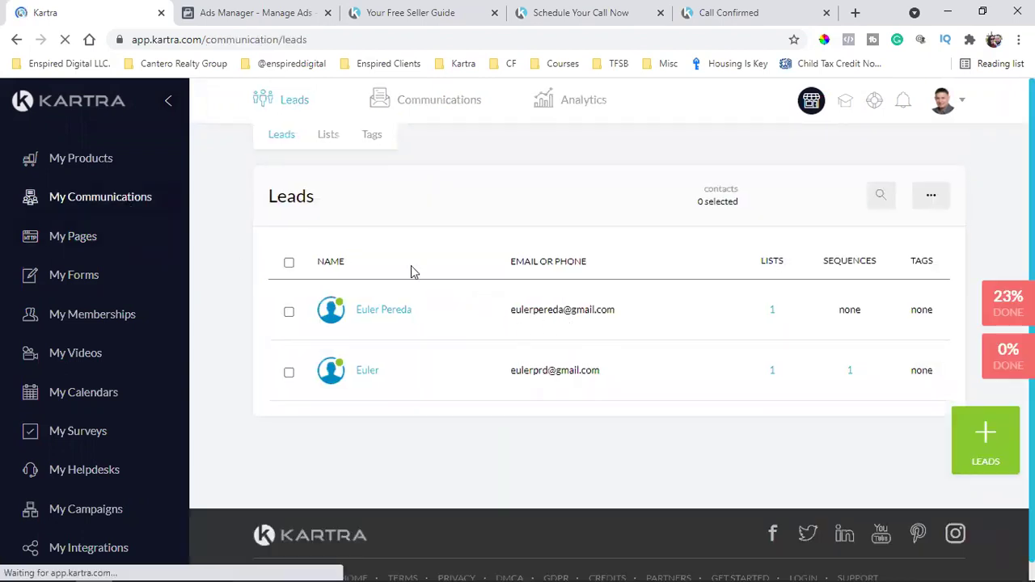
left_click(328, 136)
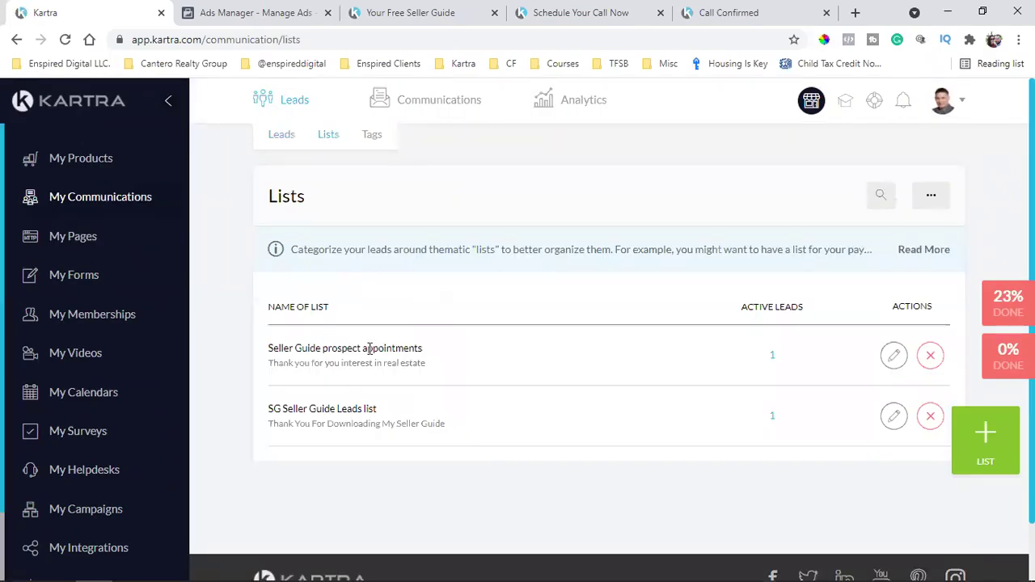
triple_click(318, 412)
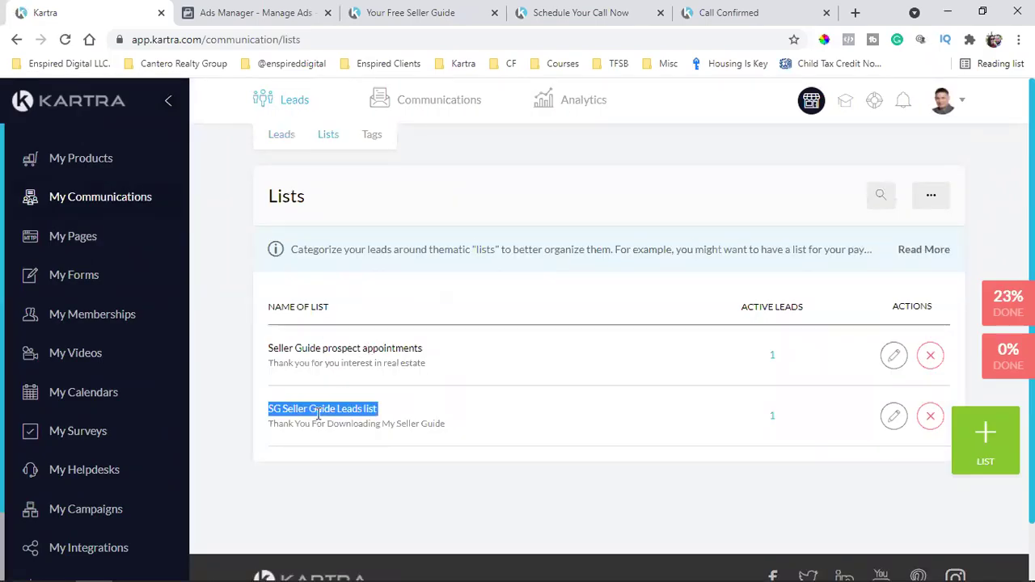
triple_click(349, 348)
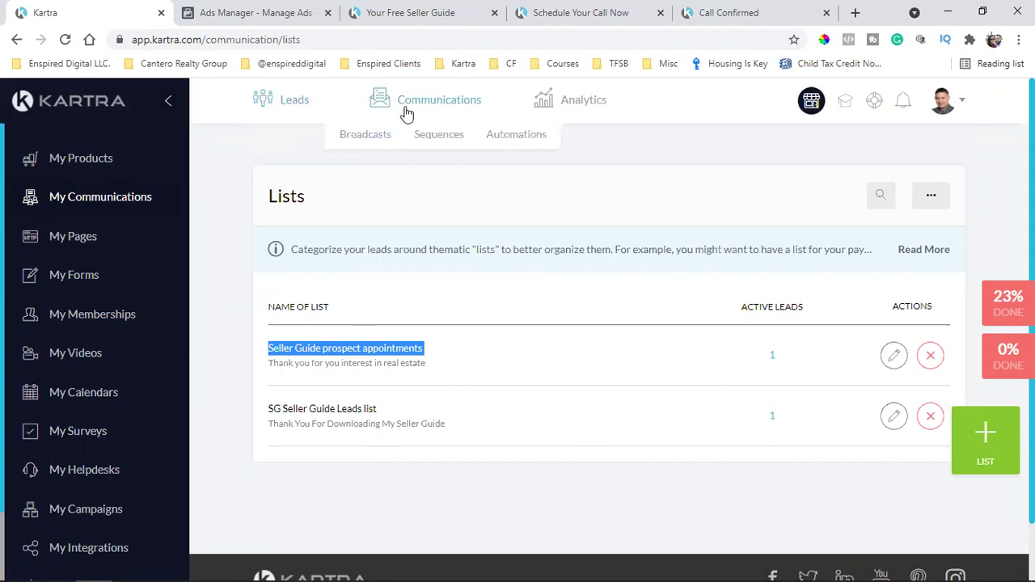
left_click(431, 141)
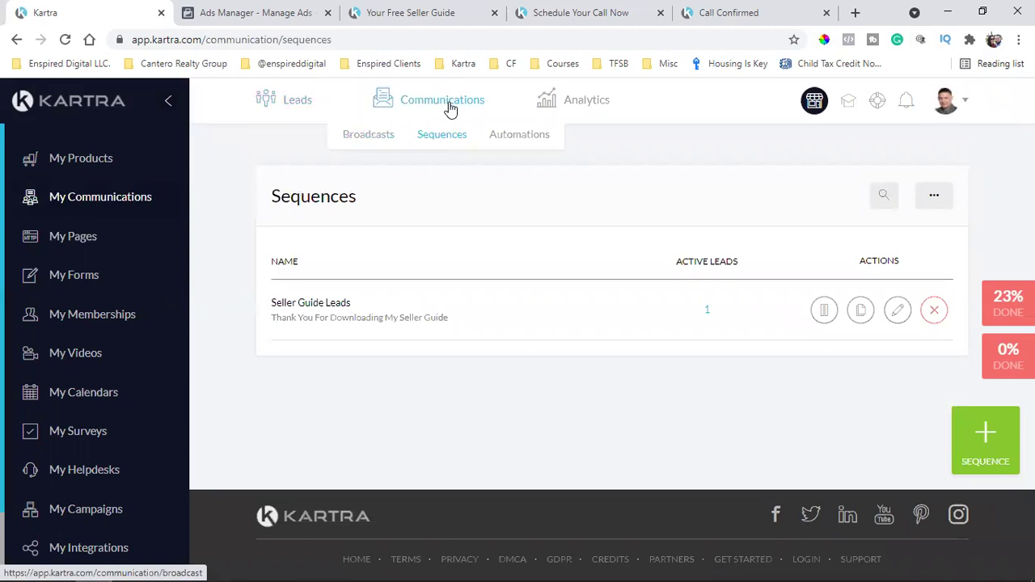
left_click(445, 12)
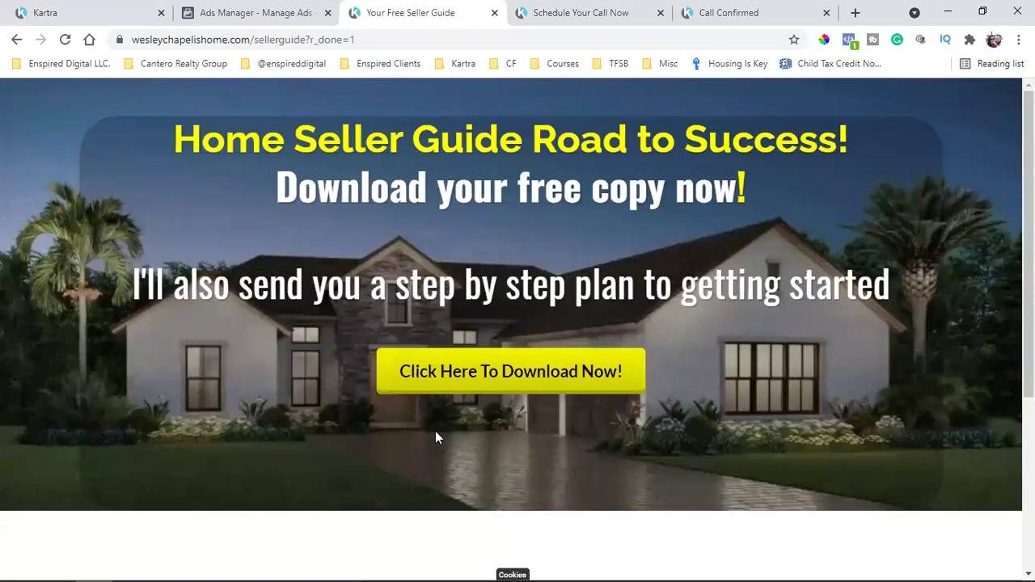
Reload the seller guide landing page and confirm its signup form still shows the consent checkboxes
left_click(64, 39)
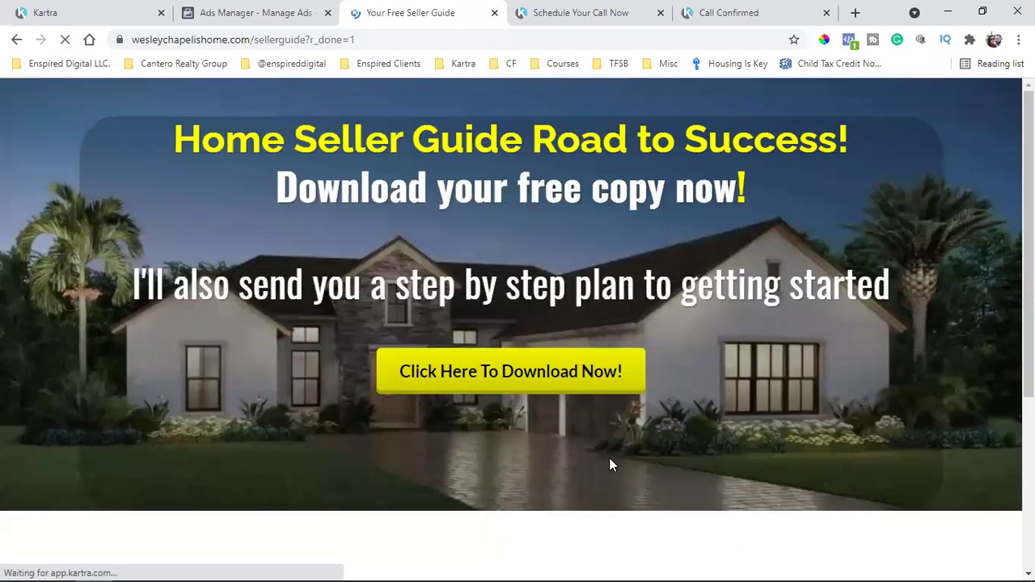
left_click(521, 369)
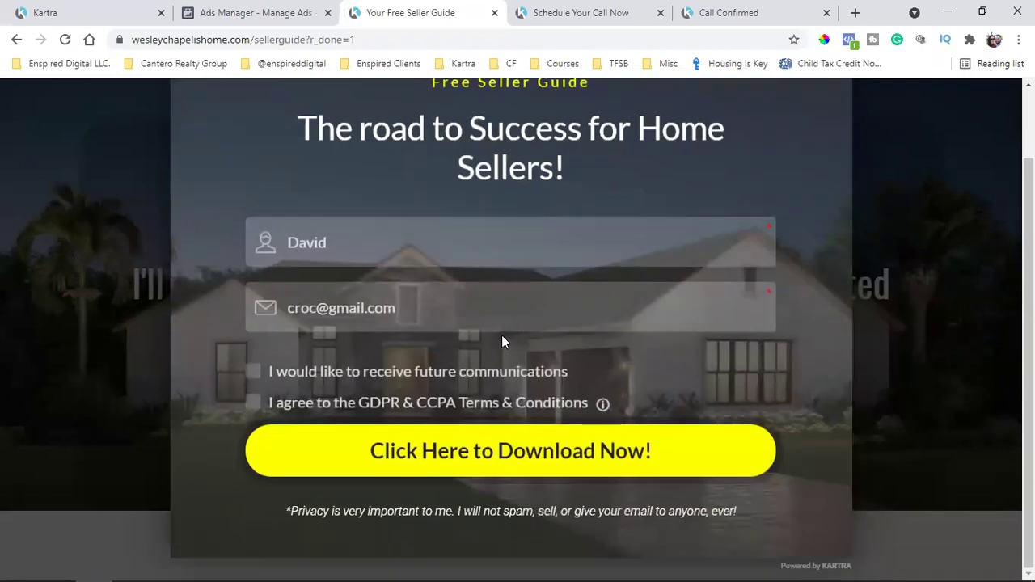
scroll(913, 125, "up", 1)
left_click(912, 125)
left_click(56, 21)
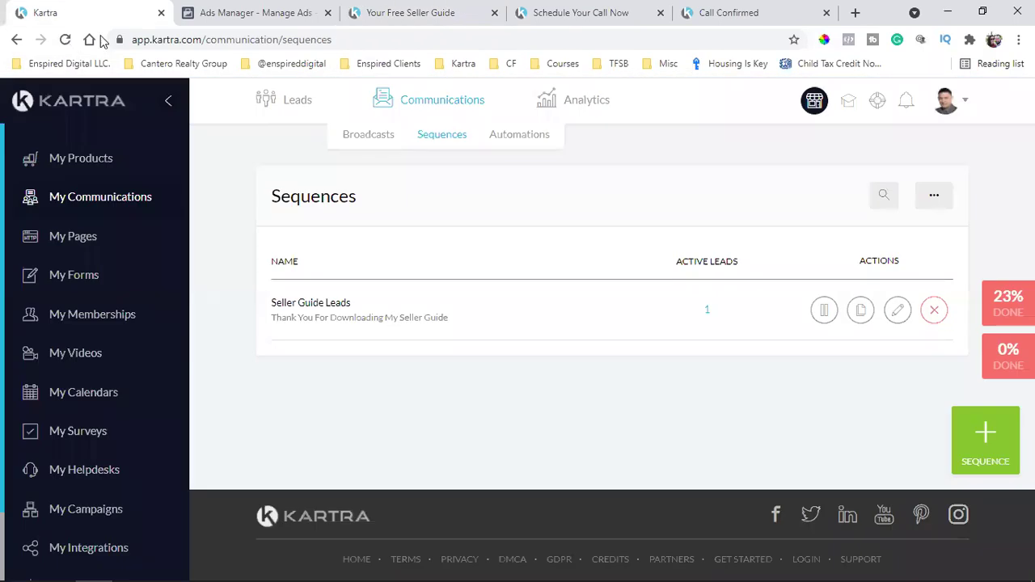
Recheck the signup form, then go back to Kartra's Sequences page and open the account menu
left_click(246, 11)
left_click(394, 9)
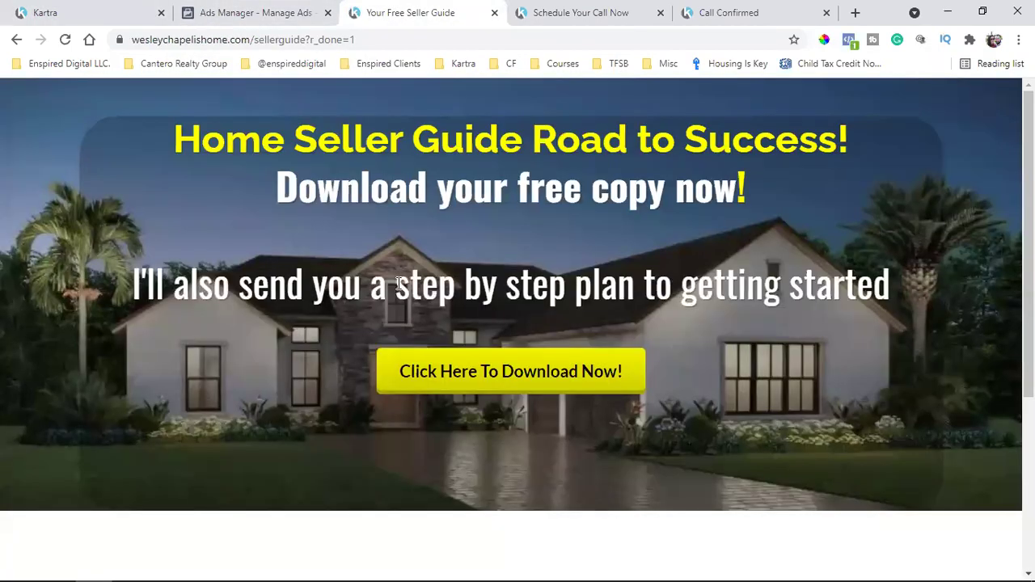
left_click(566, 355)
scroll(485, 380, "down", 1)
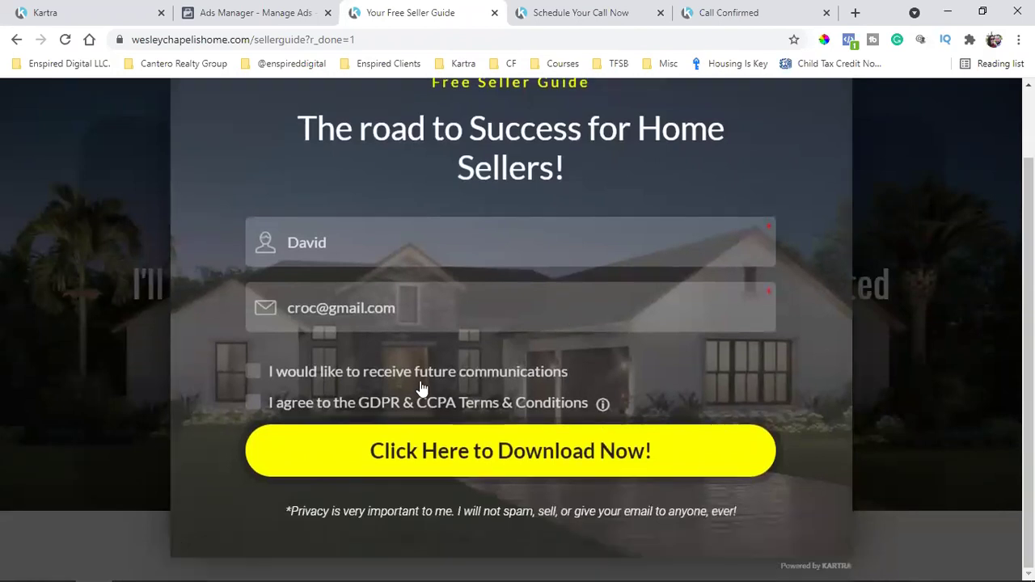
scroll(342, 424, "up", 1)
left_click(96, 7)
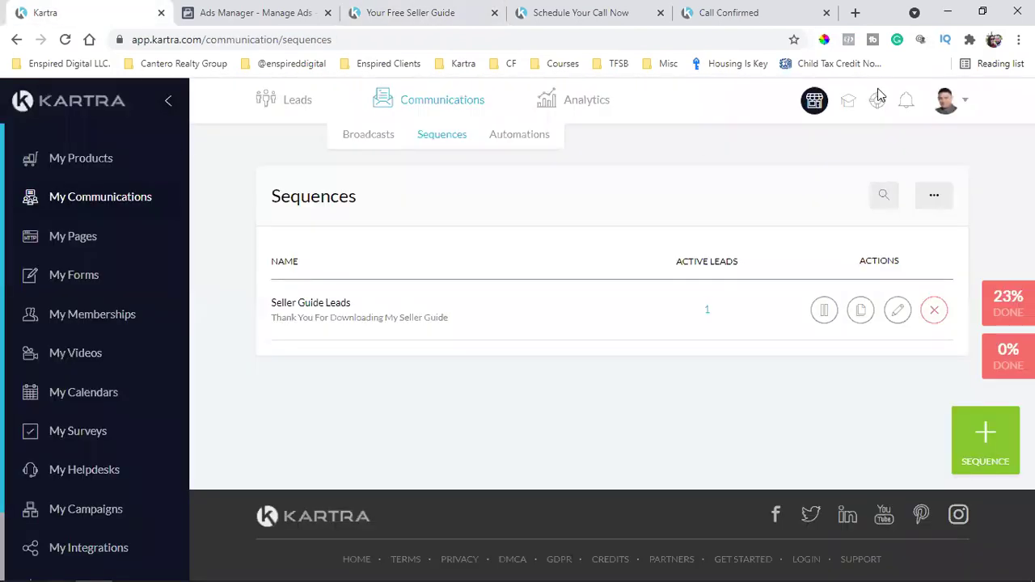
left_click(945, 100)
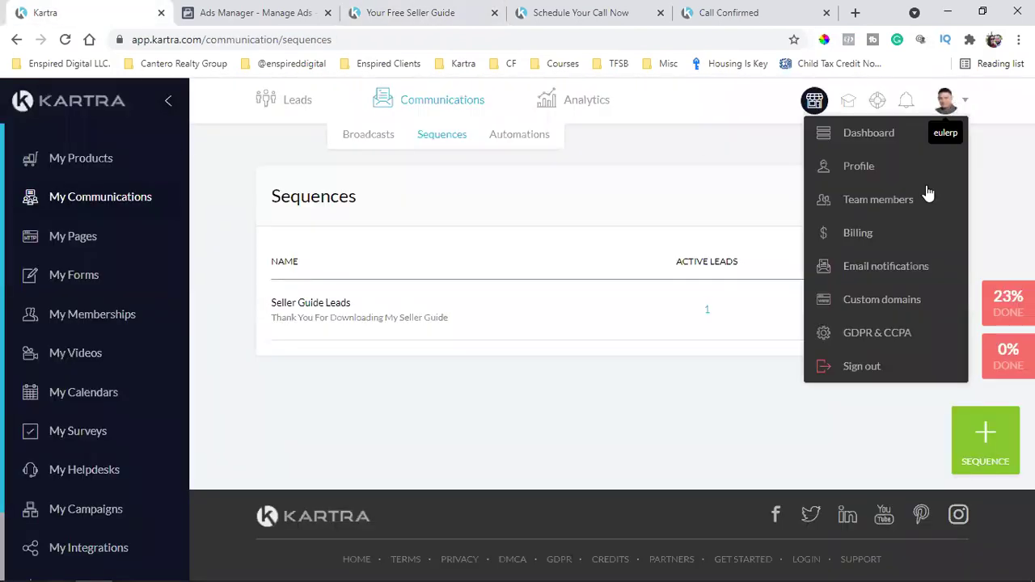
Save GDPR & CCPA as deactivated, then return to the opt-in page and dismiss the leftover popup
left_click(850, 333)
scroll(848, 324, "down", 3)
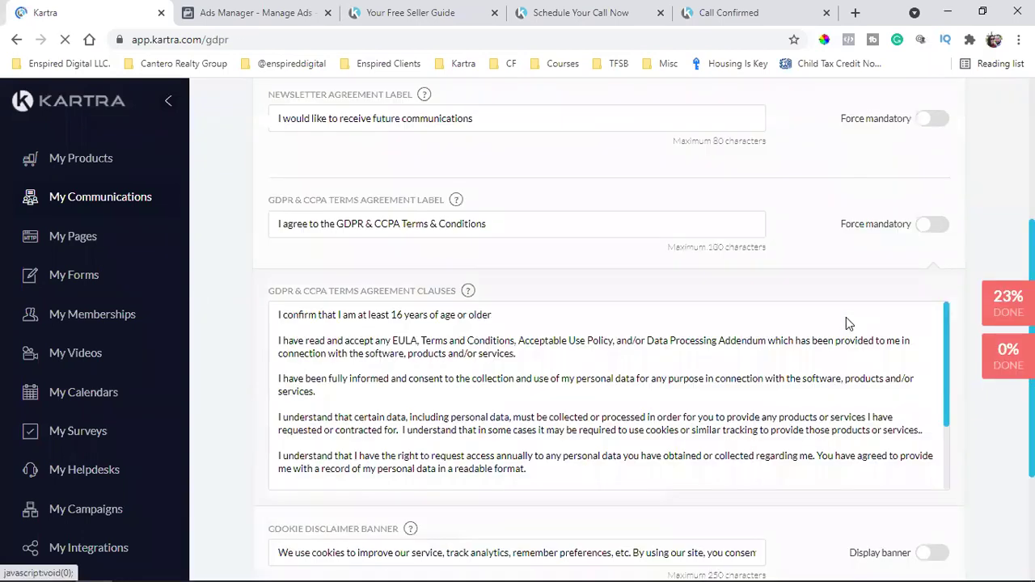
scroll(846, 324, "down", 3)
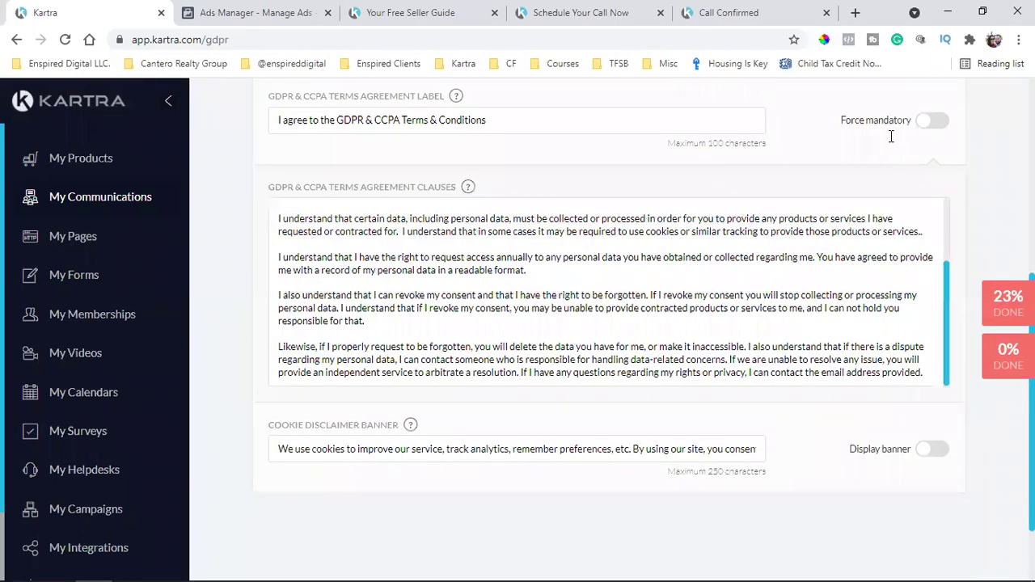
scroll(961, 276, "up", 5)
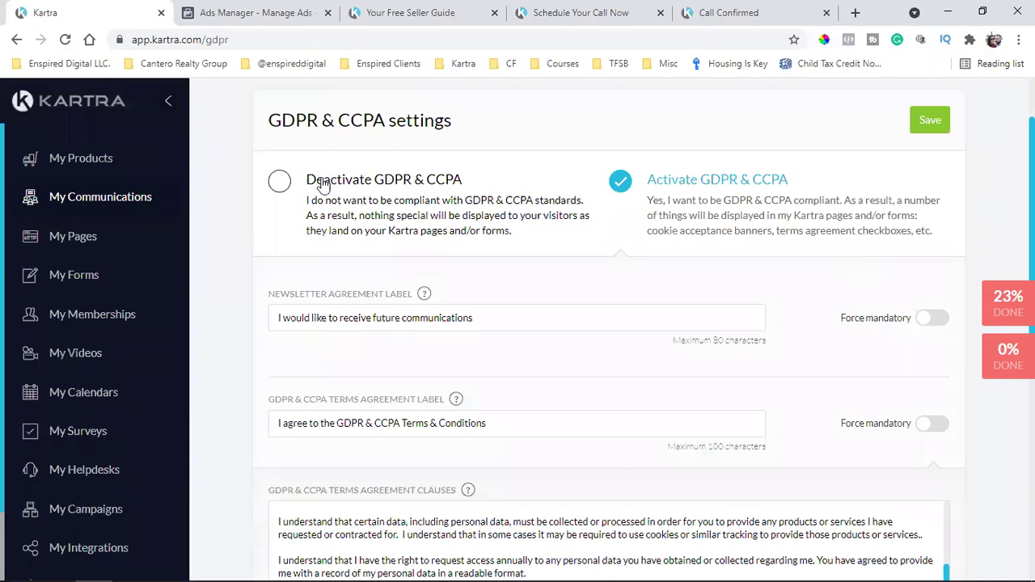
left_click(313, 197)
left_click(932, 198)
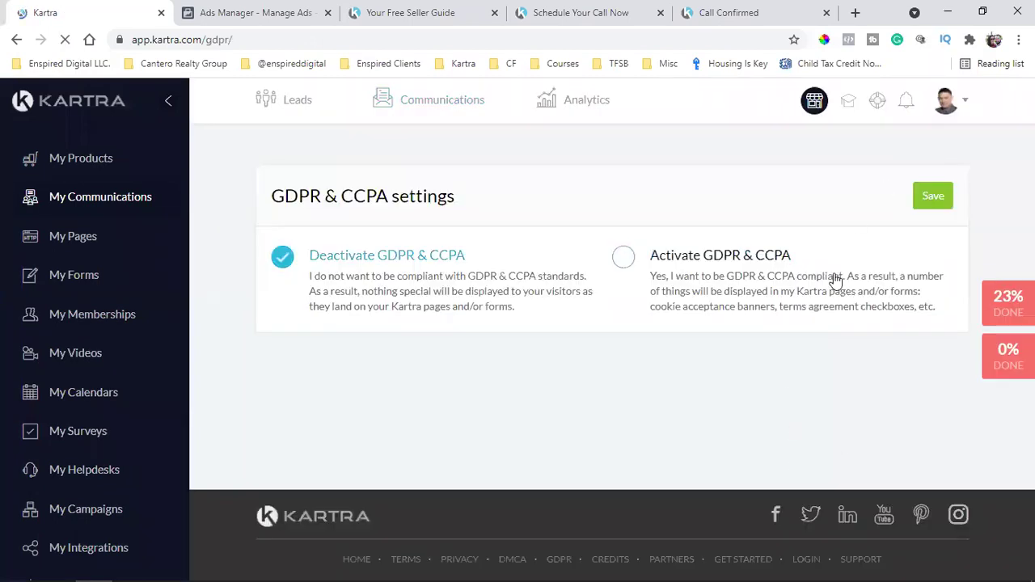
left_click(919, 192)
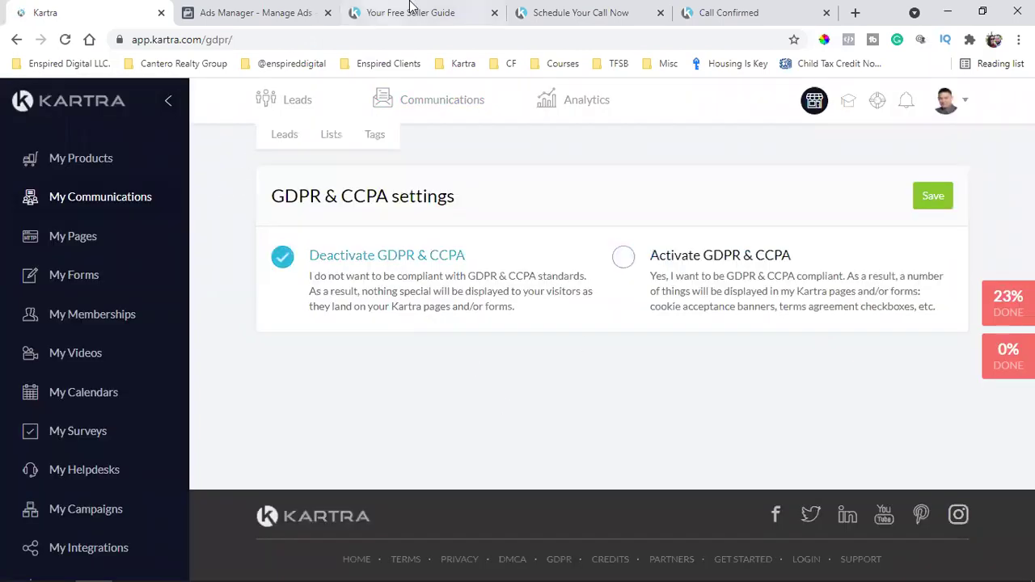
left_click(376, 6)
left_click(930, 214)
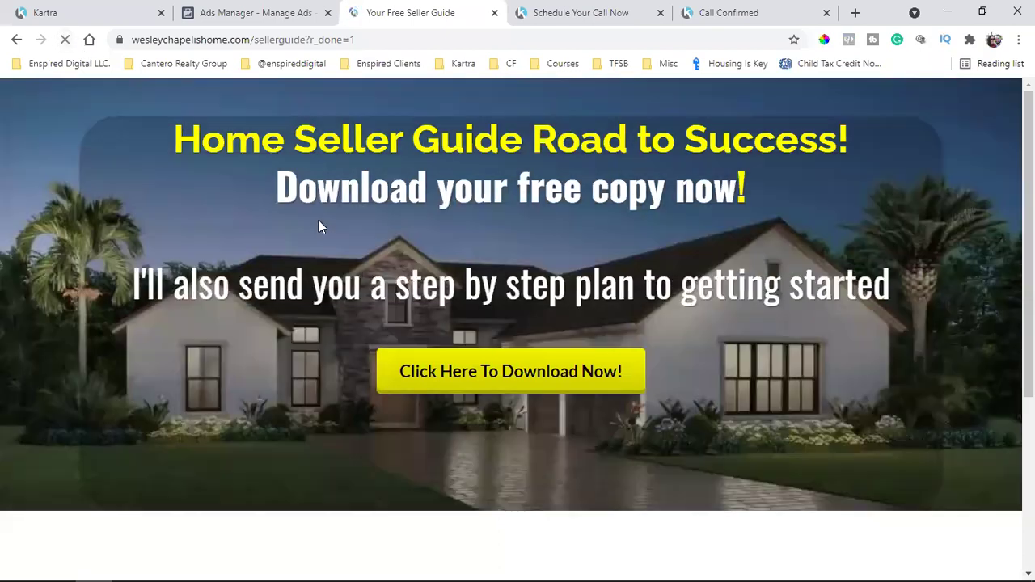
Open the opt-in form, correct the test e-mail address, and submit it to download the guide
scroll(626, 231, "down", 3)
scroll(626, 233, "up", 3)
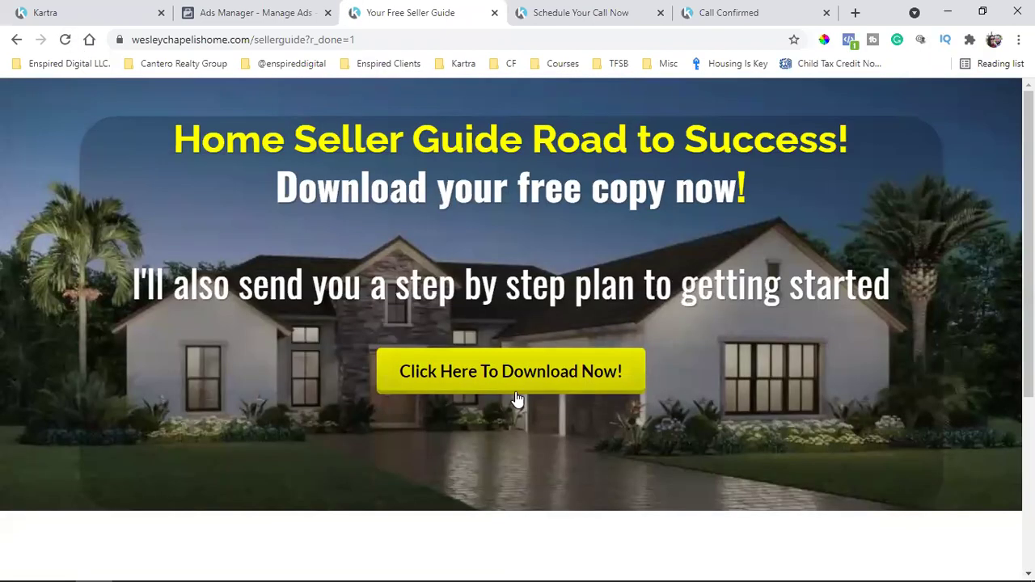
left_click(516, 395)
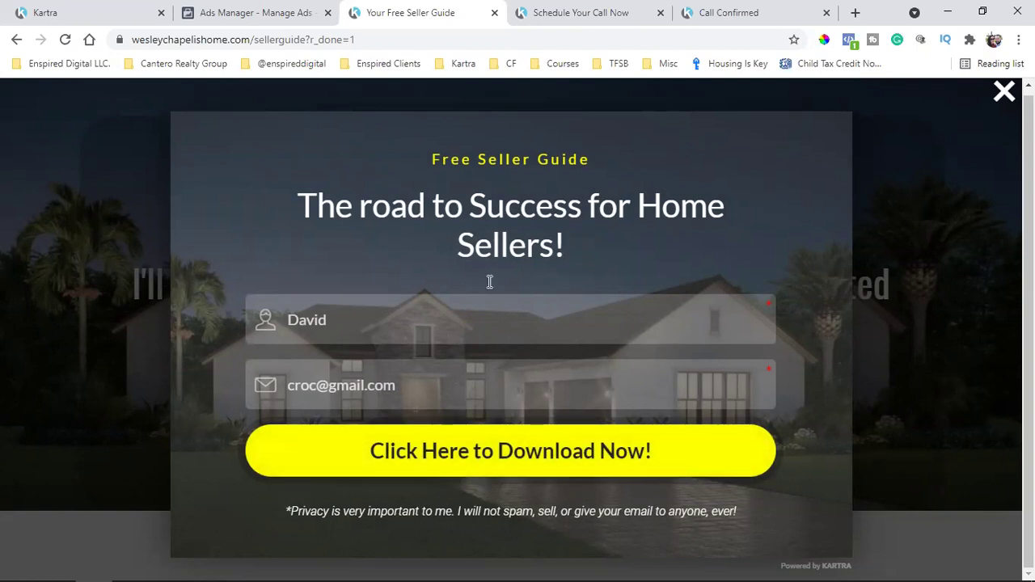
double_click(307, 385)
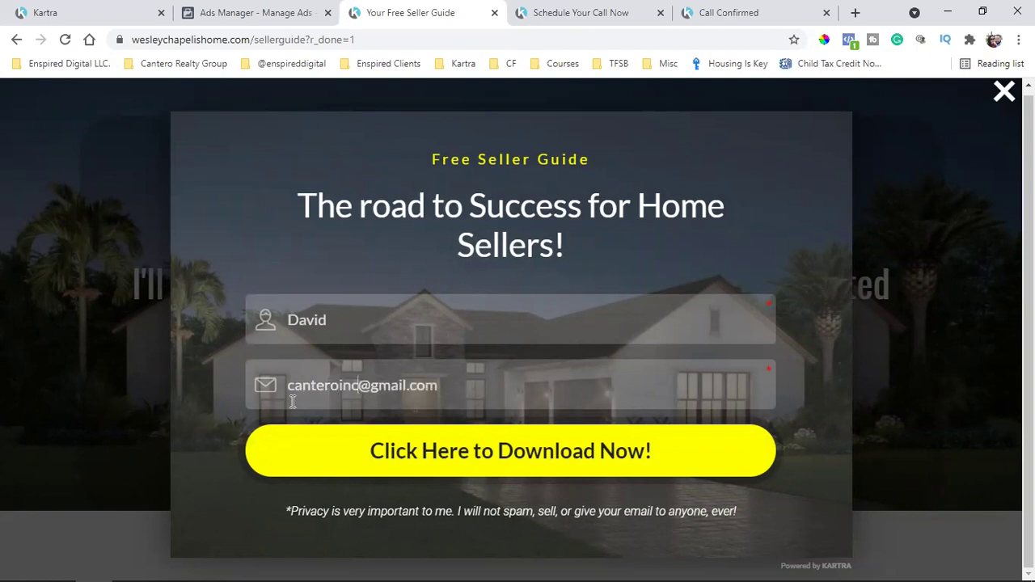
left_click(585, 451)
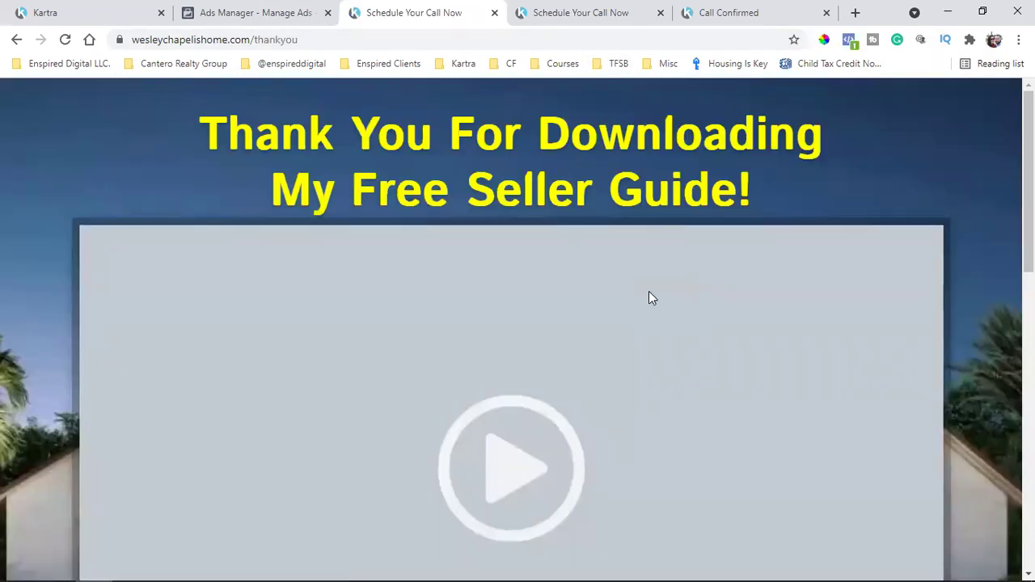
Scroll the 'My Free Seller Guide!' thank-you page to the Schedule Call button and back
scroll(649, 298, "down", 5)
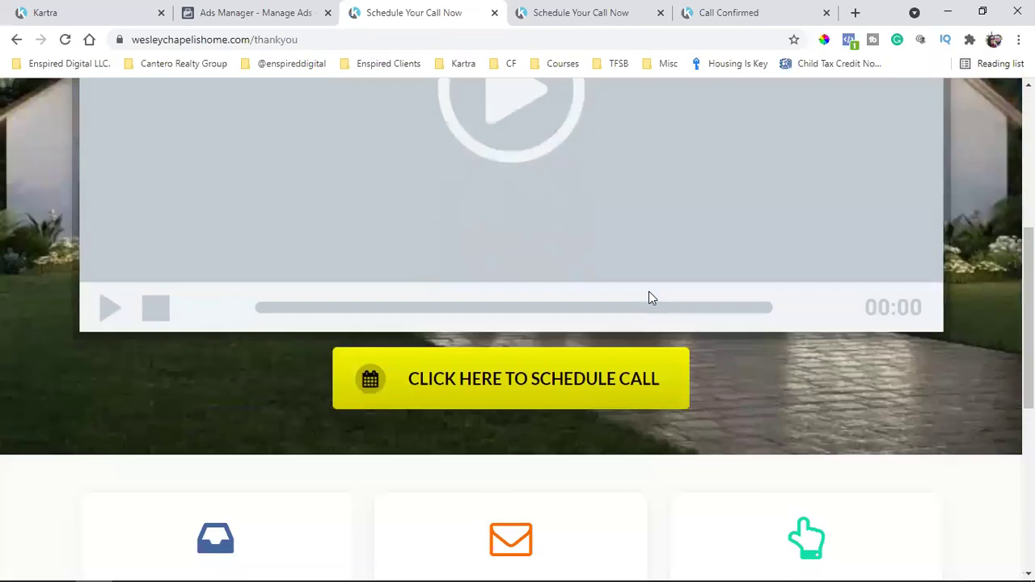
scroll(650, 296, "up", 5)
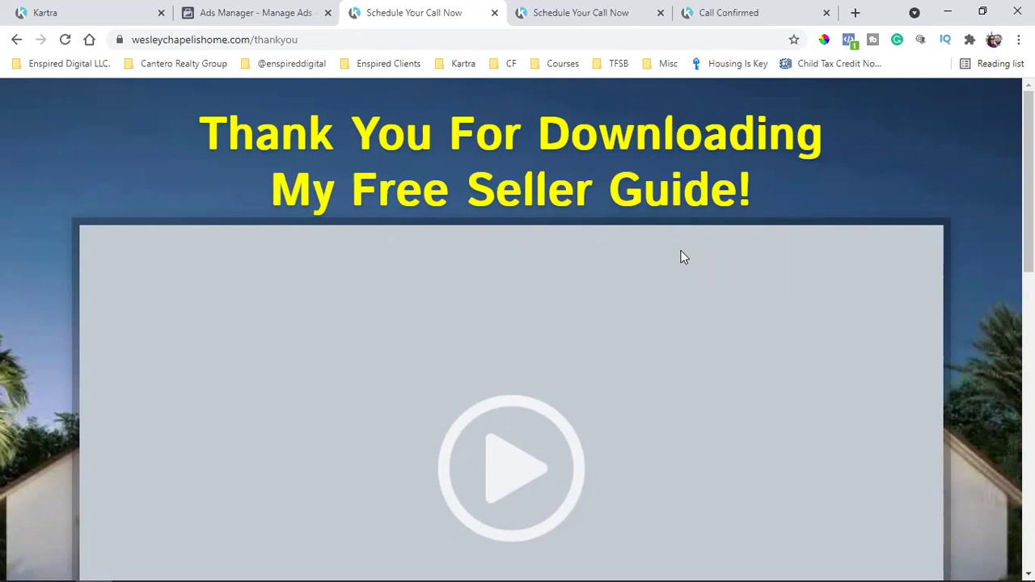
scroll(751, 432, "down", 1)
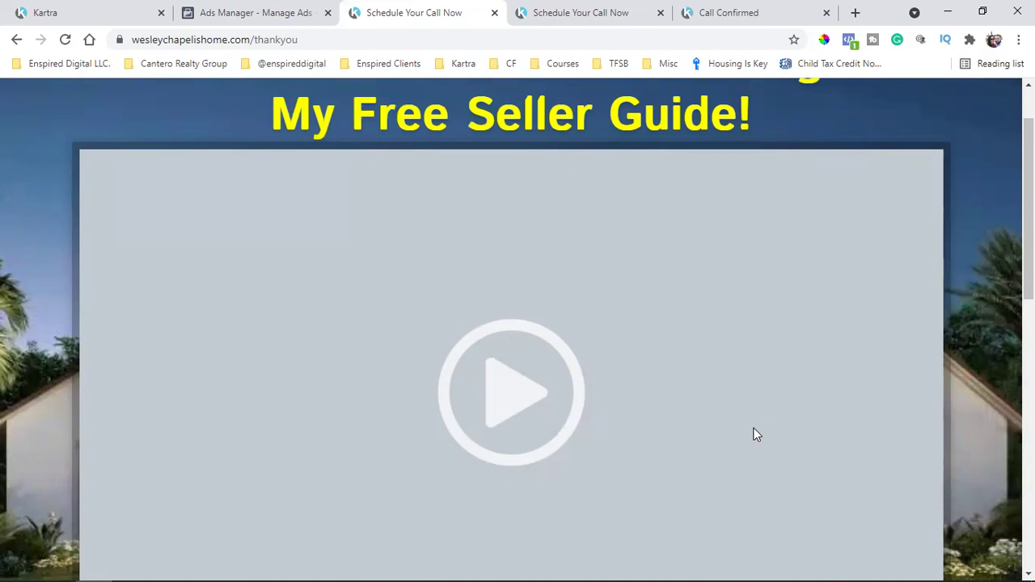
Confirm the SG Seller Guide Leads list now counts 2 leads, then return to the Sequences overview
left_click(92, 9)
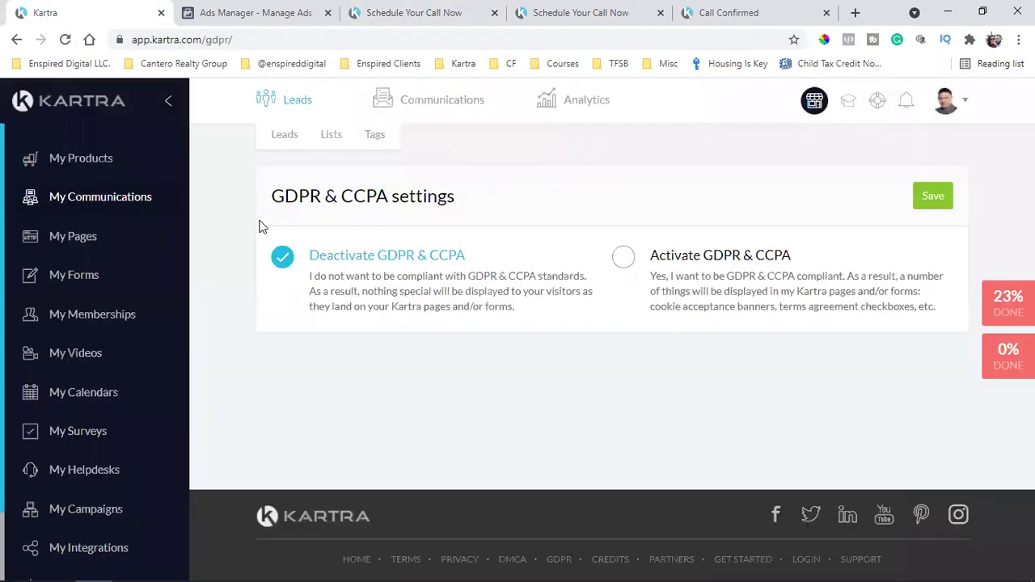
left_click(444, 141)
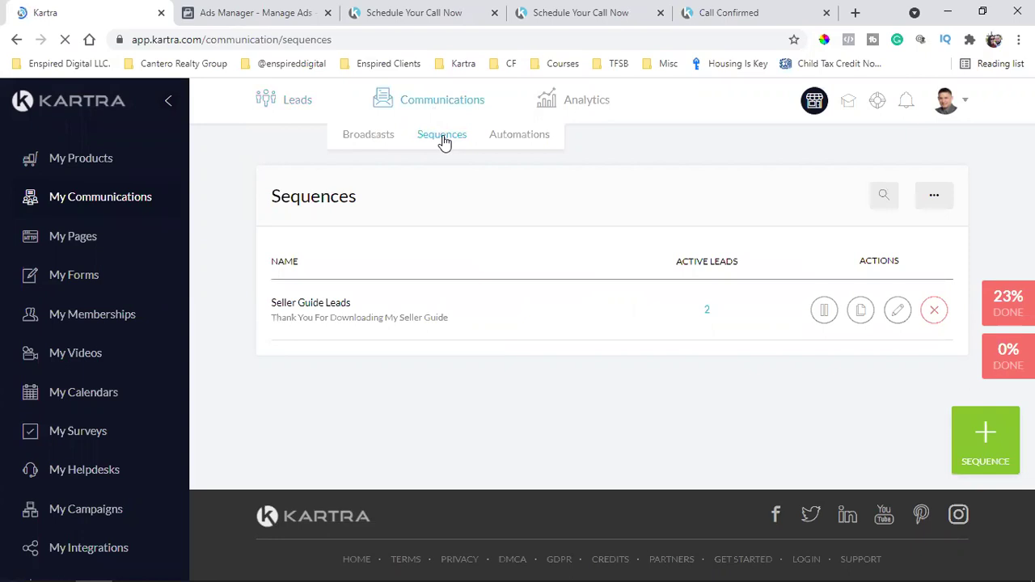
mouse_move(289, 115)
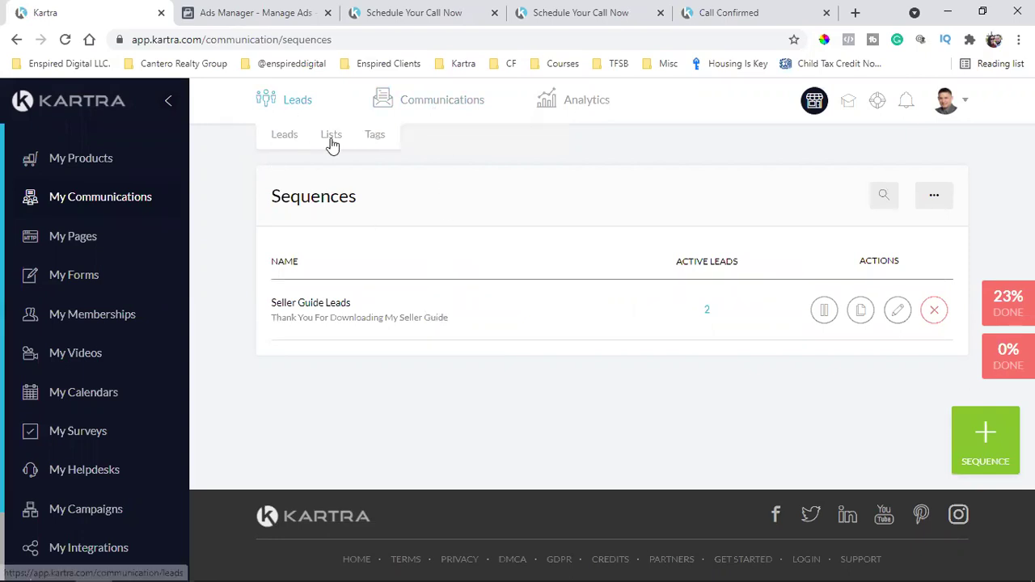
left_click(334, 139)
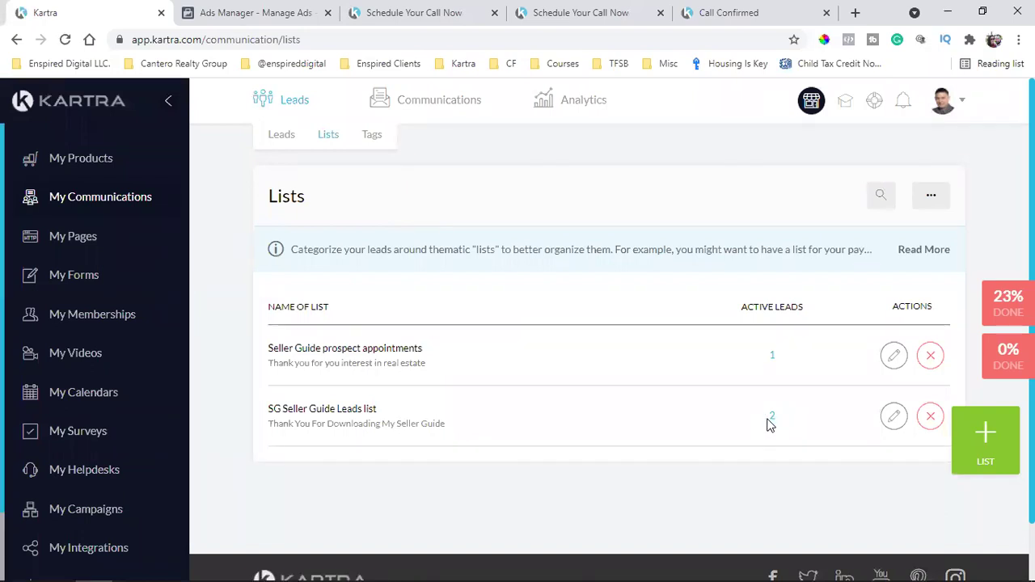
double_click(340, 409)
triple_click(339, 409)
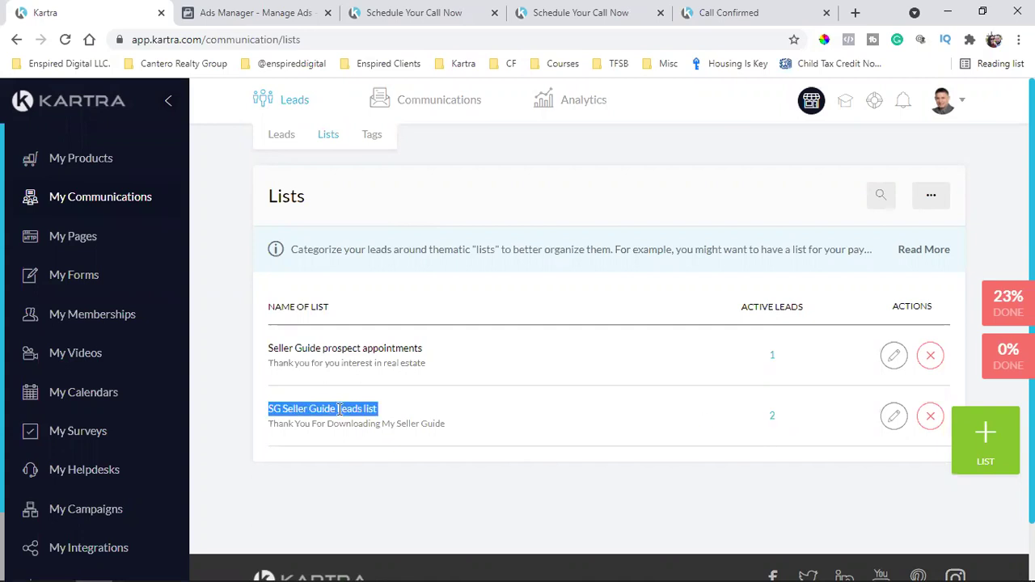
mouse_move(462, 92)
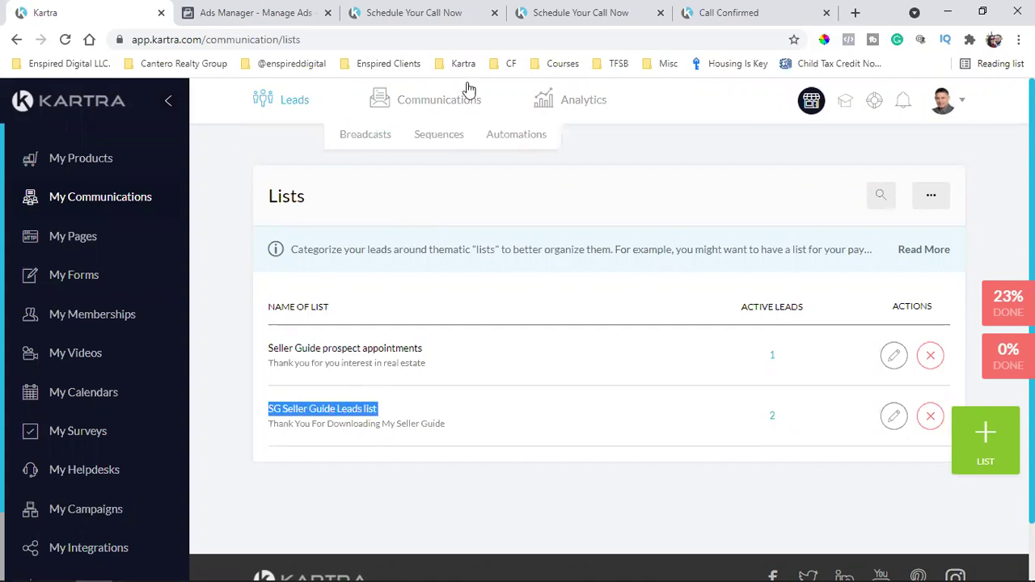
left_click(450, 132)
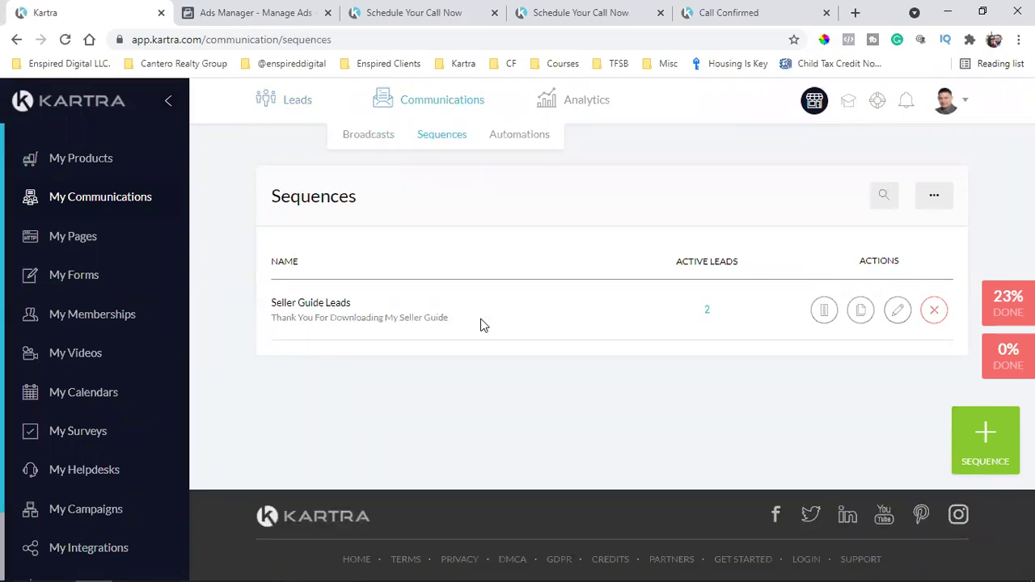
Open the Seller Guide Leads sequence in the builder and step through its tutorial walkthrough
left_click(898, 310)
left_click(751, 138)
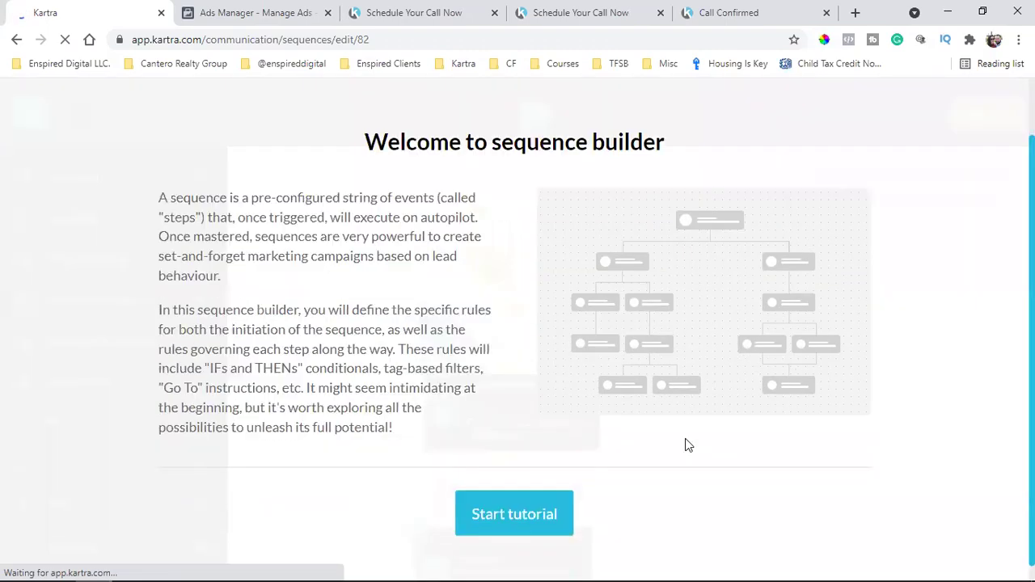
left_click(514, 513)
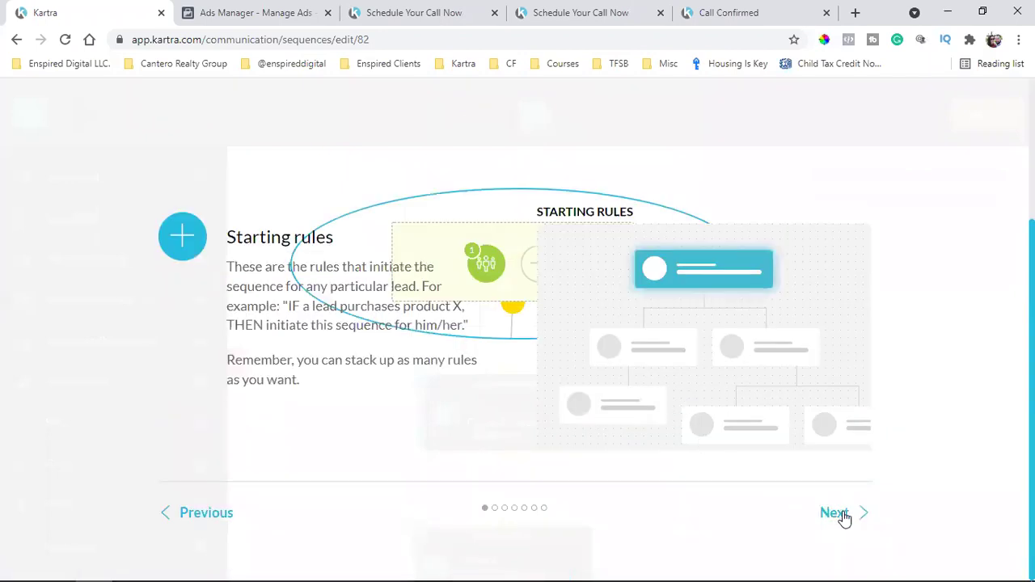
left_click(844, 518)
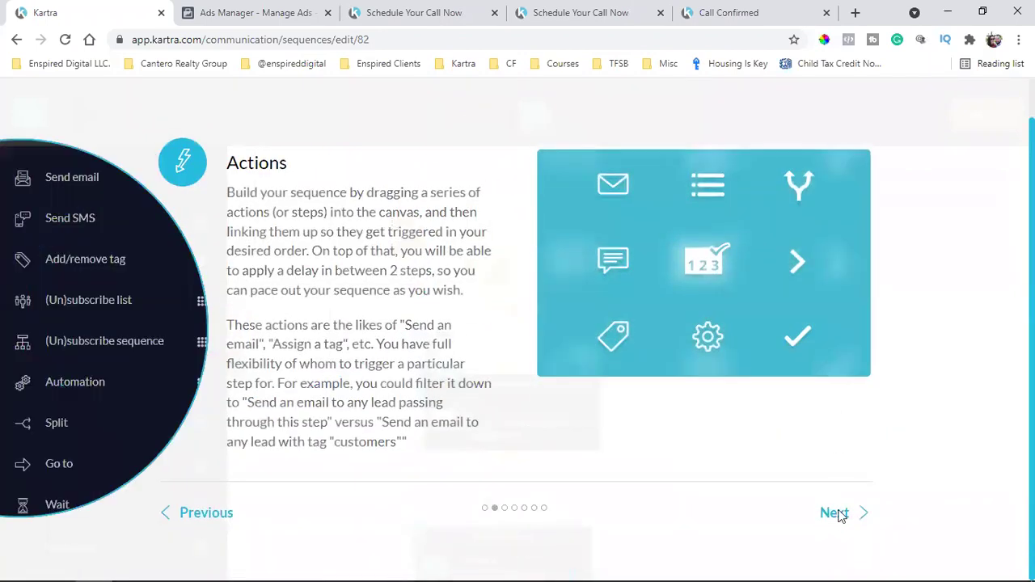
left_click(840, 515)
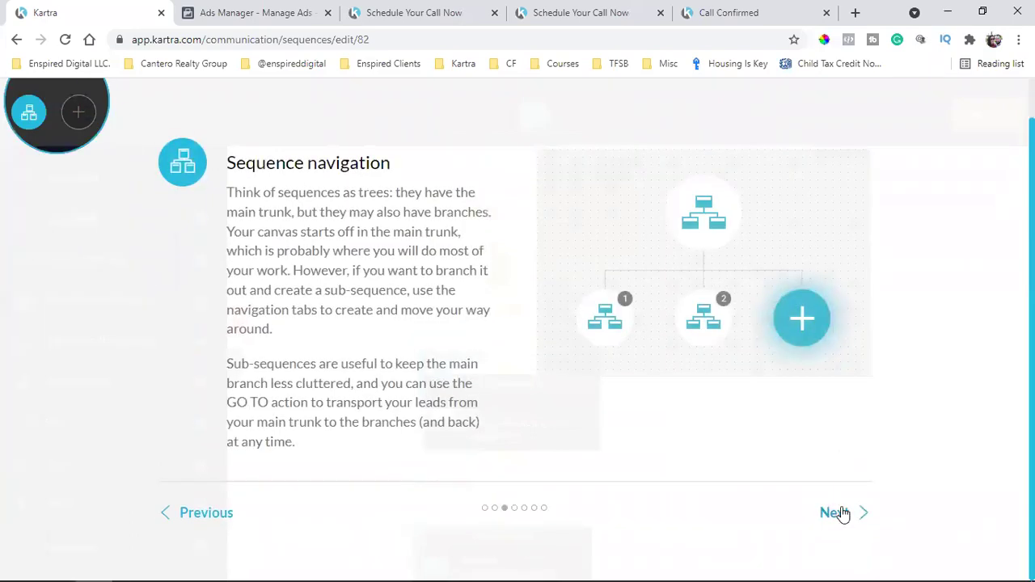
left_click(841, 513)
left_click(847, 482)
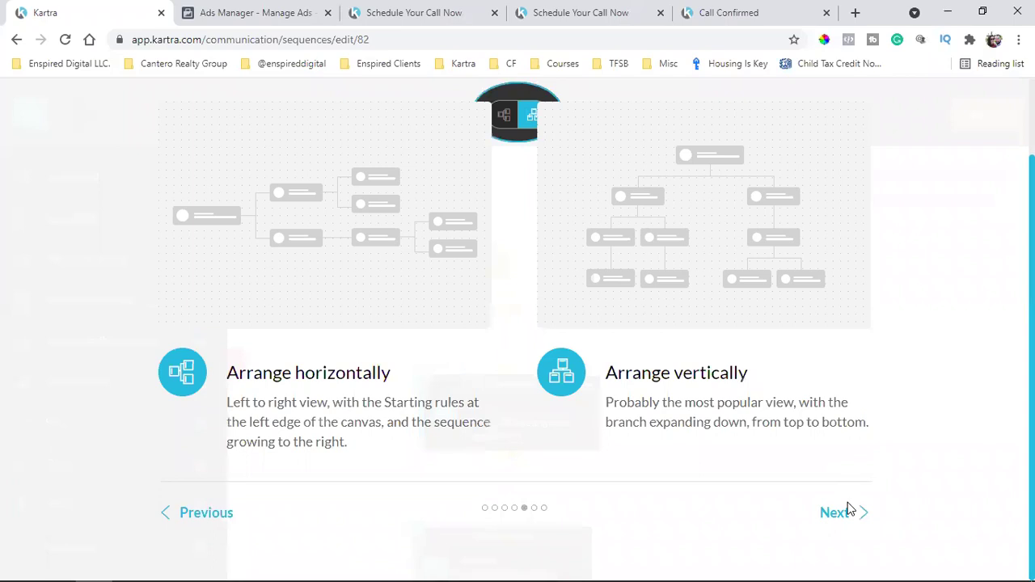
left_click(848, 512)
left_click(850, 490)
left_click(851, 484)
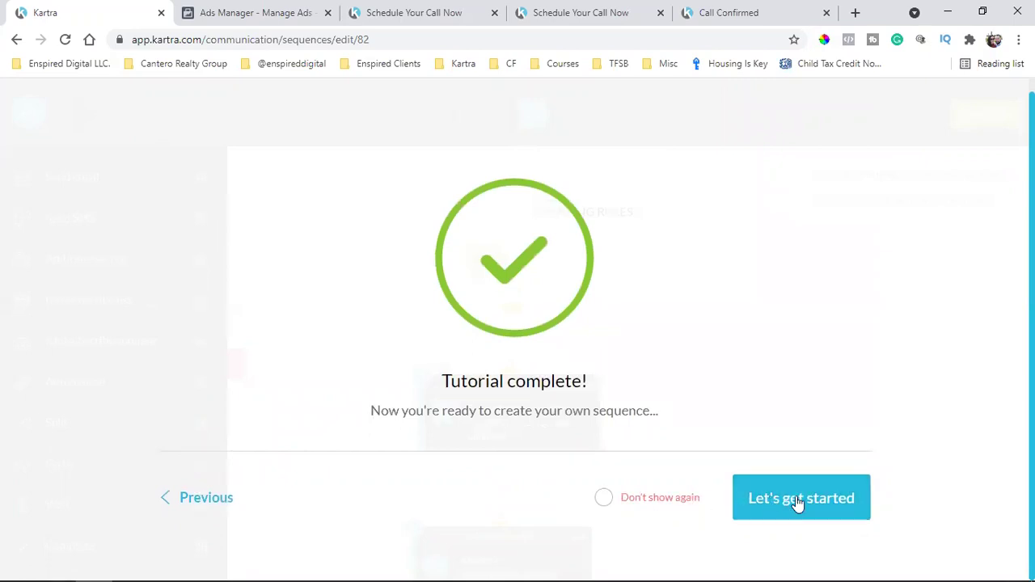
left_click(824, 500)
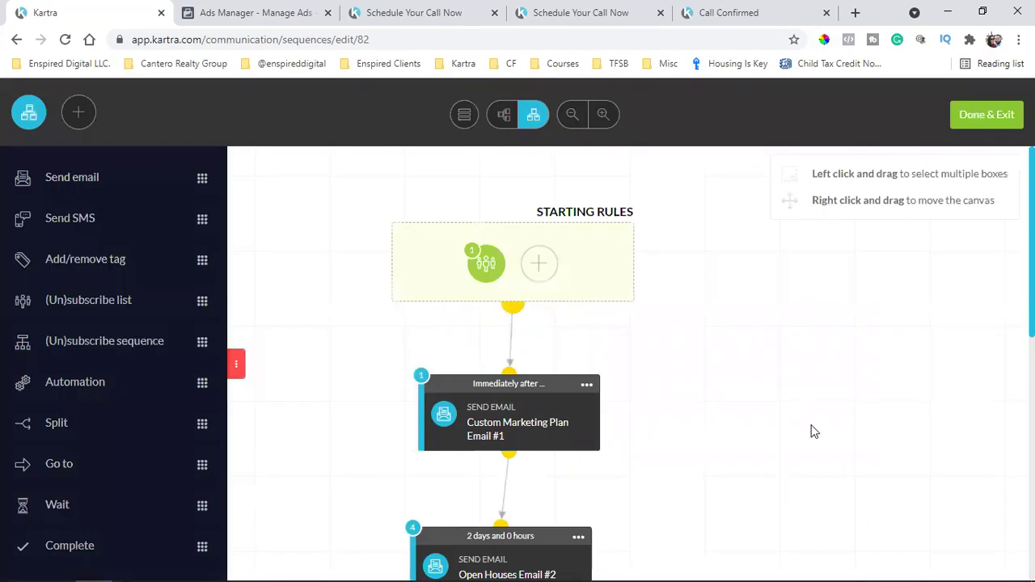
Open the first email step's options menu, then return to the thank-you page
scroll(817, 425, "down", 1)
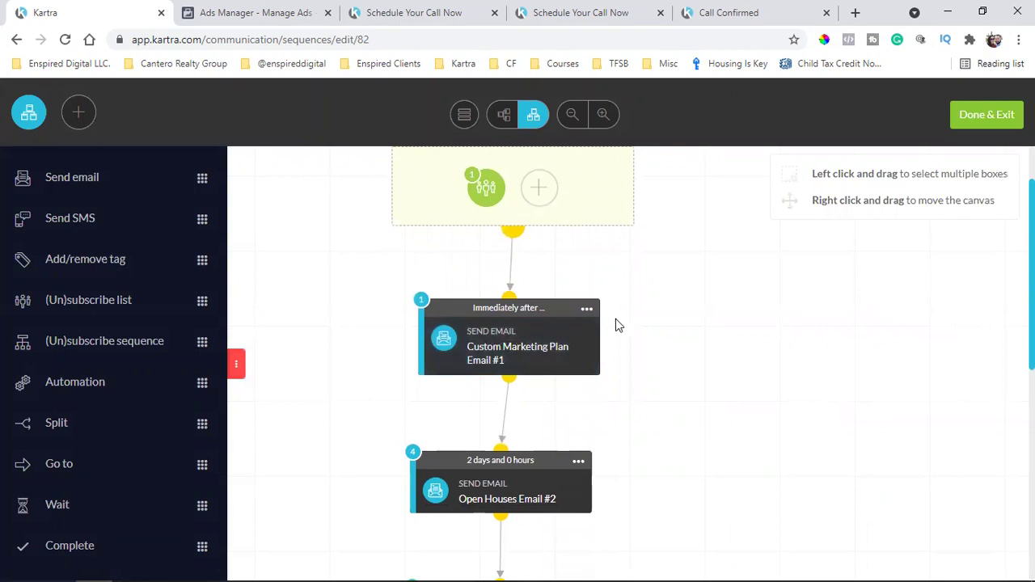
left_click(586, 308)
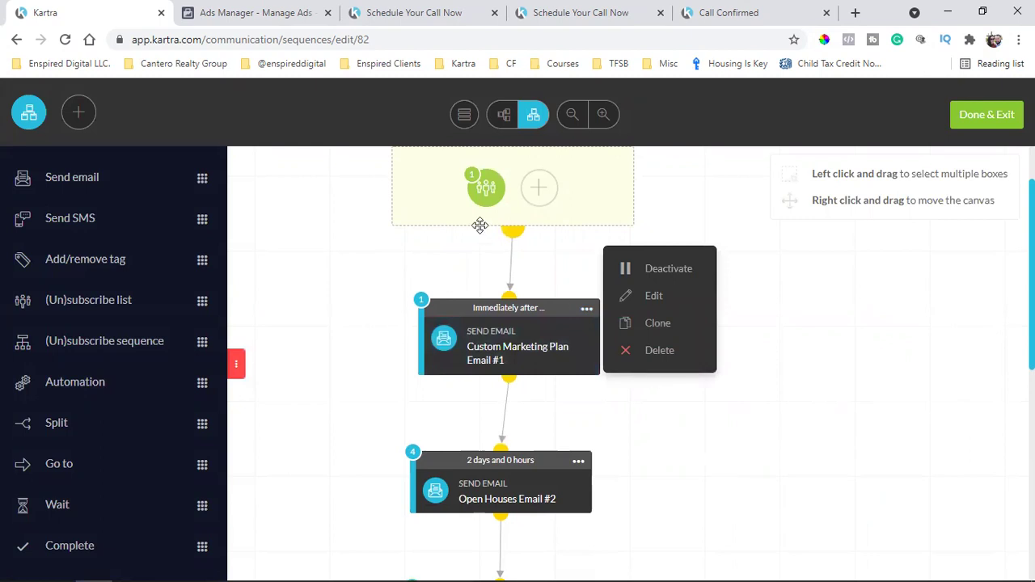
left_click(433, 11)
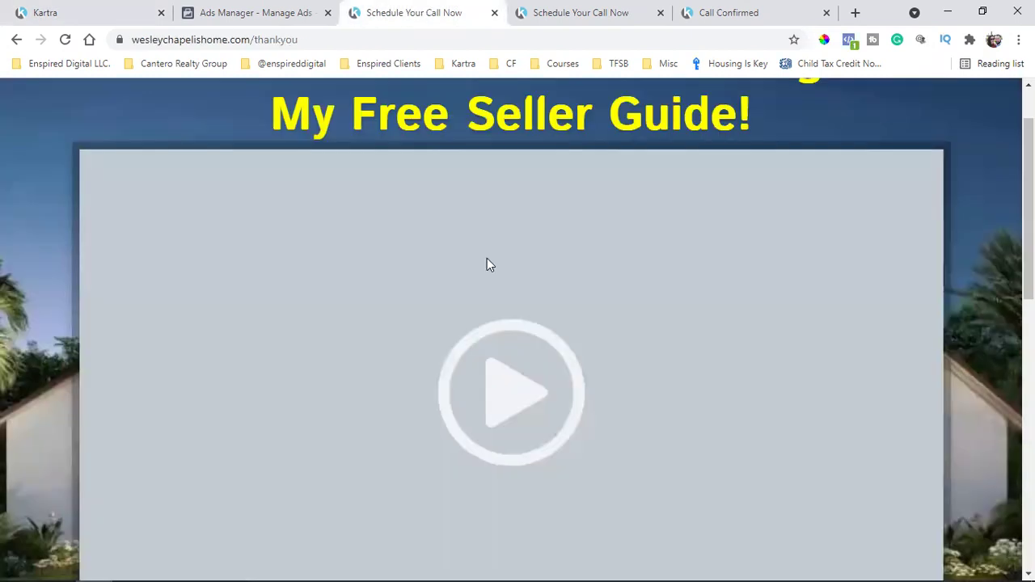
scroll(496, 266, "up", 1)
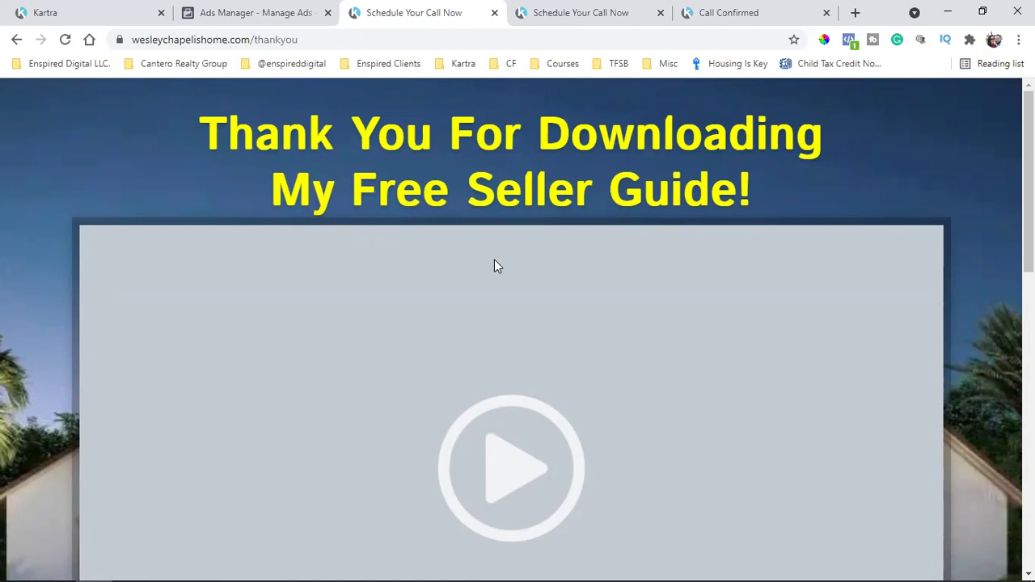
scroll(494, 260, "down", 5)
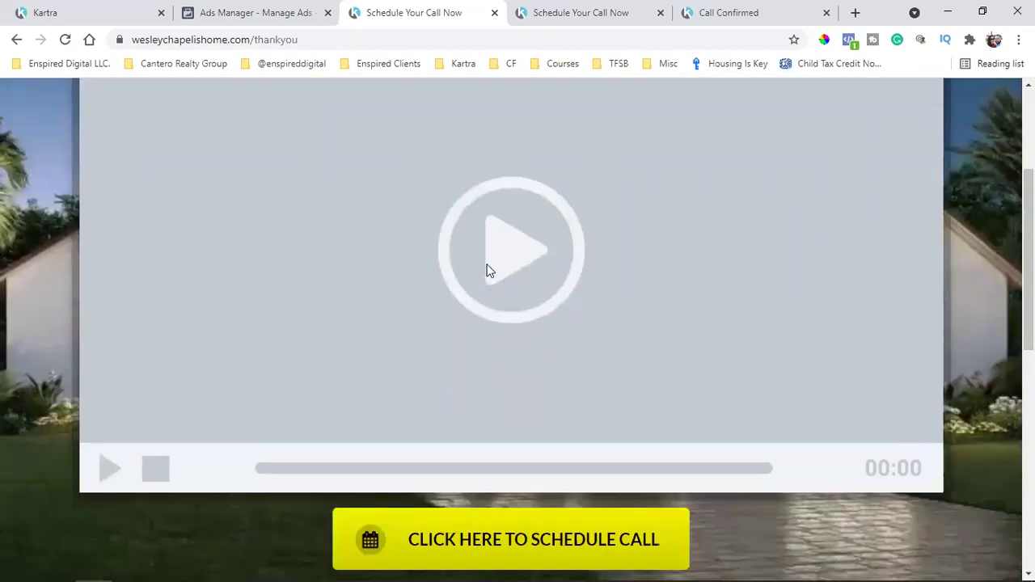
left_click(541, 393)
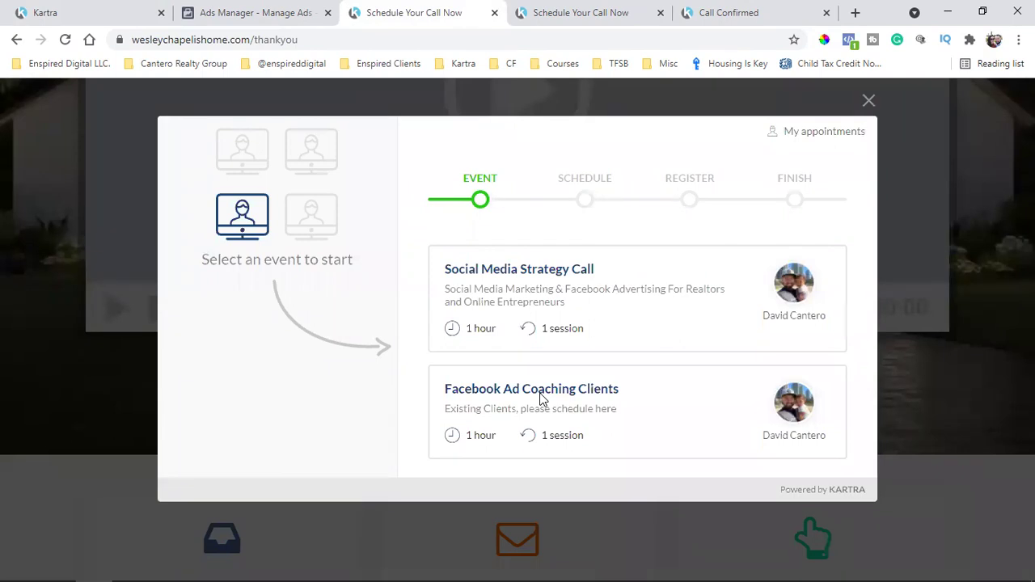
left_click(869, 101)
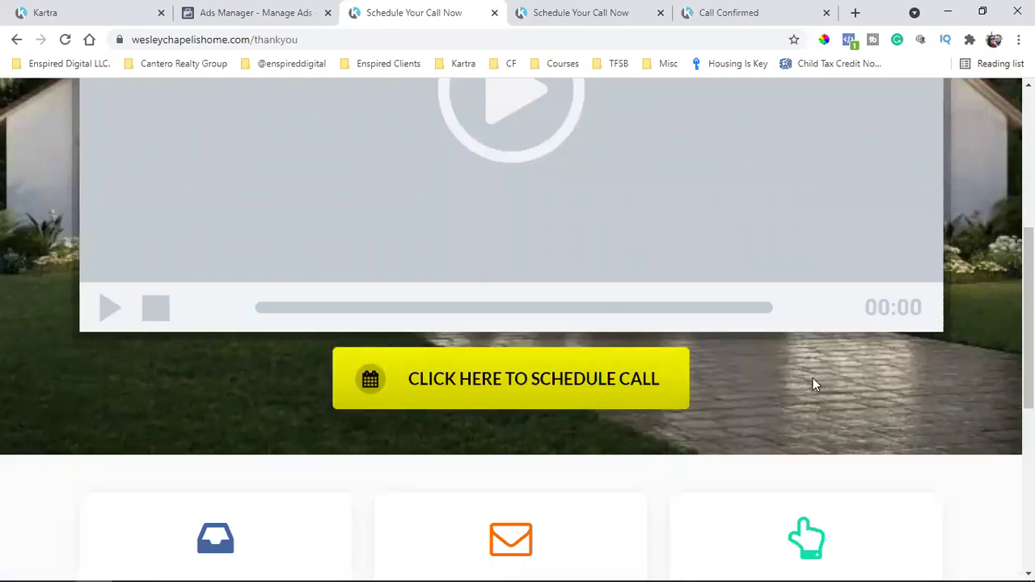
Retry the thank-you page's schedule-call link, then return to the sequence editor and close the card menu
scroll(813, 385, "up", 5)
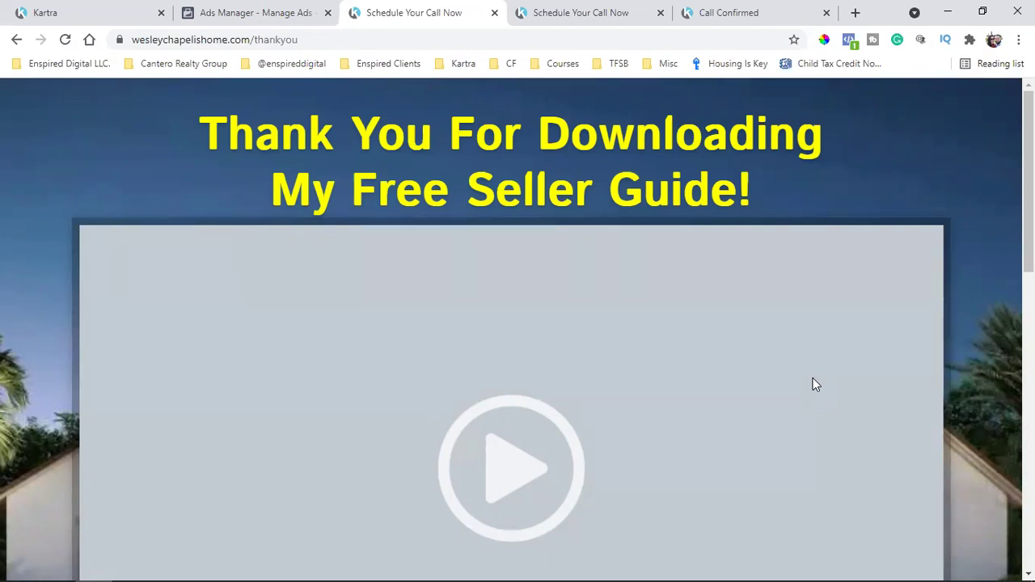
scroll(813, 385, "down", 5)
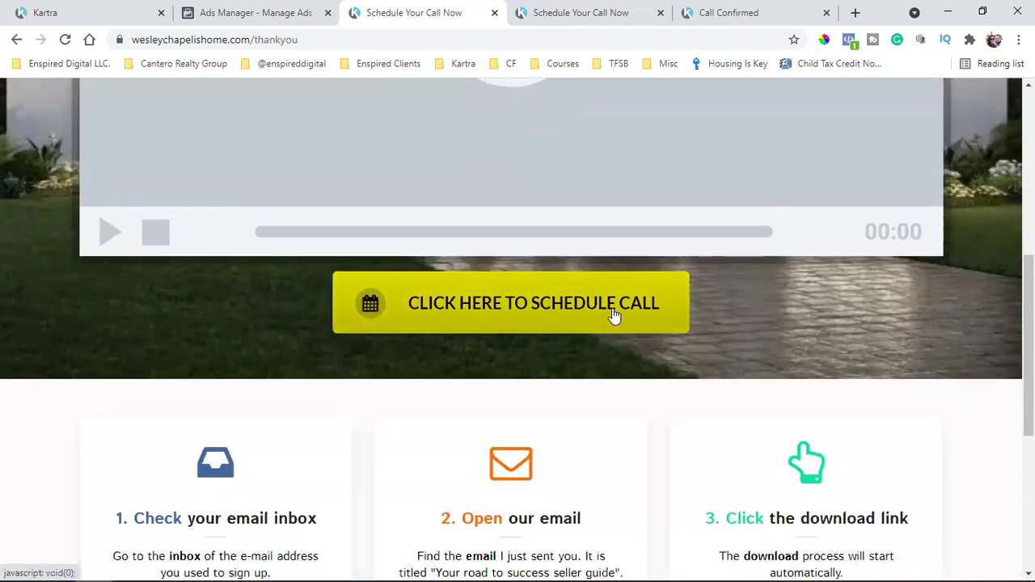
left_click(615, 316)
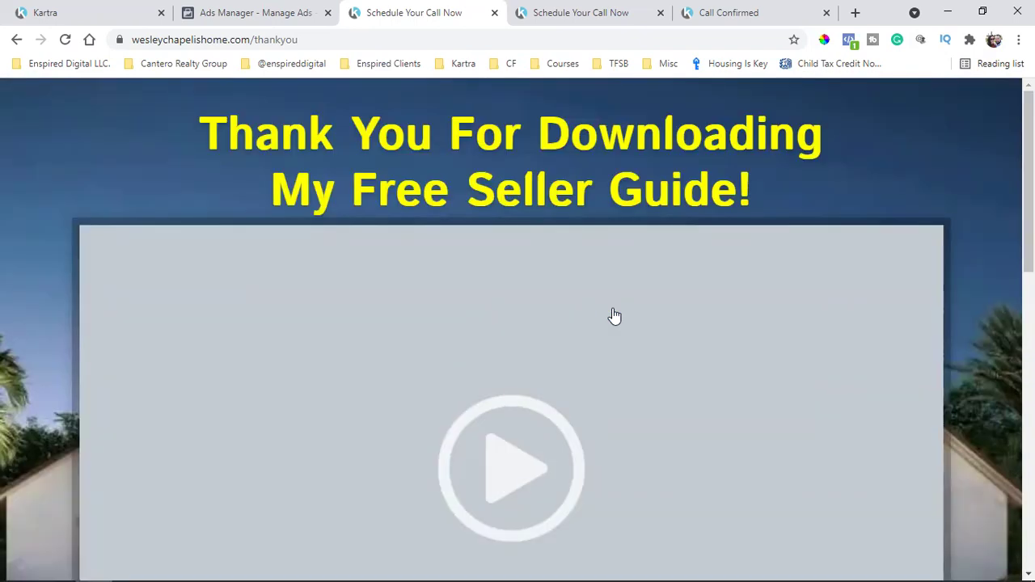
scroll(628, 302, "down", 3)
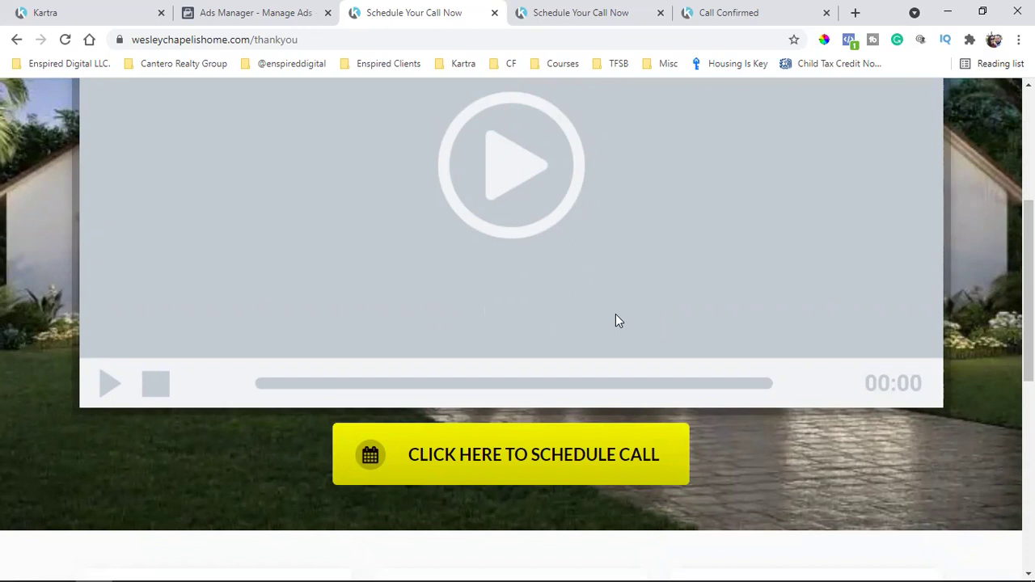
scroll(616, 318, "up", 4)
scroll(682, 409, "down", 4)
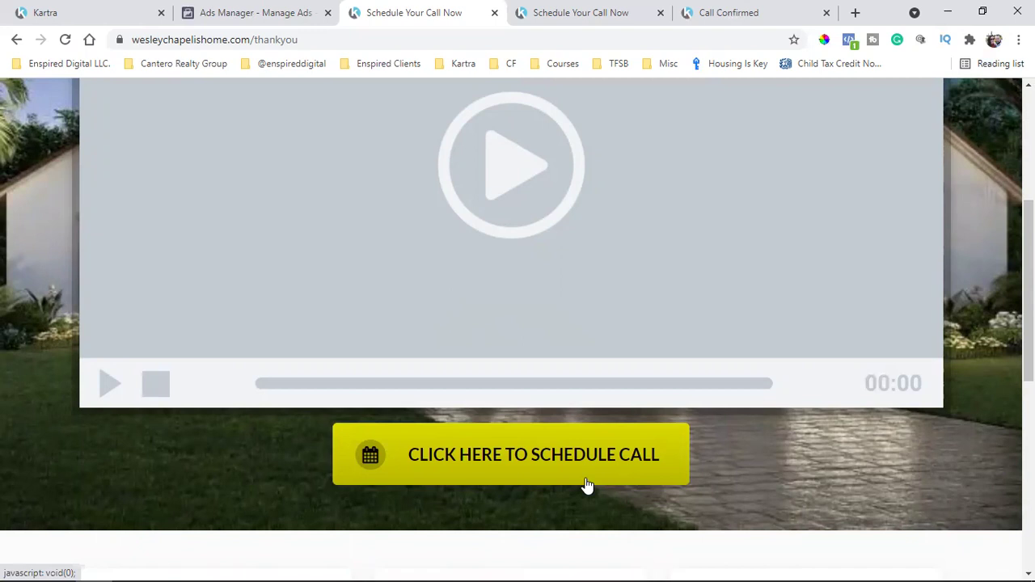
left_click(86, 10)
left_click(707, 194)
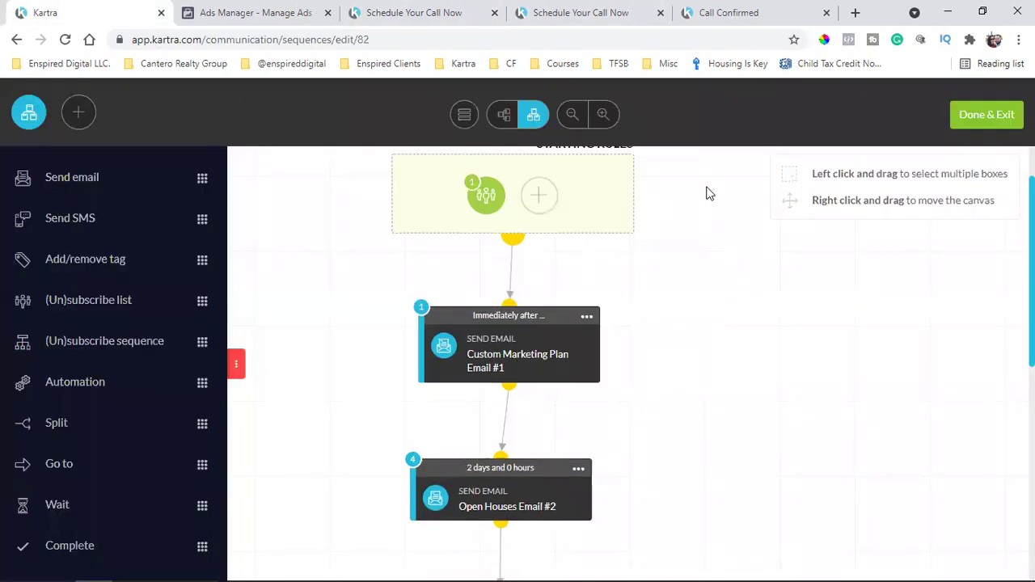
scroll(707, 194, "down", 1)
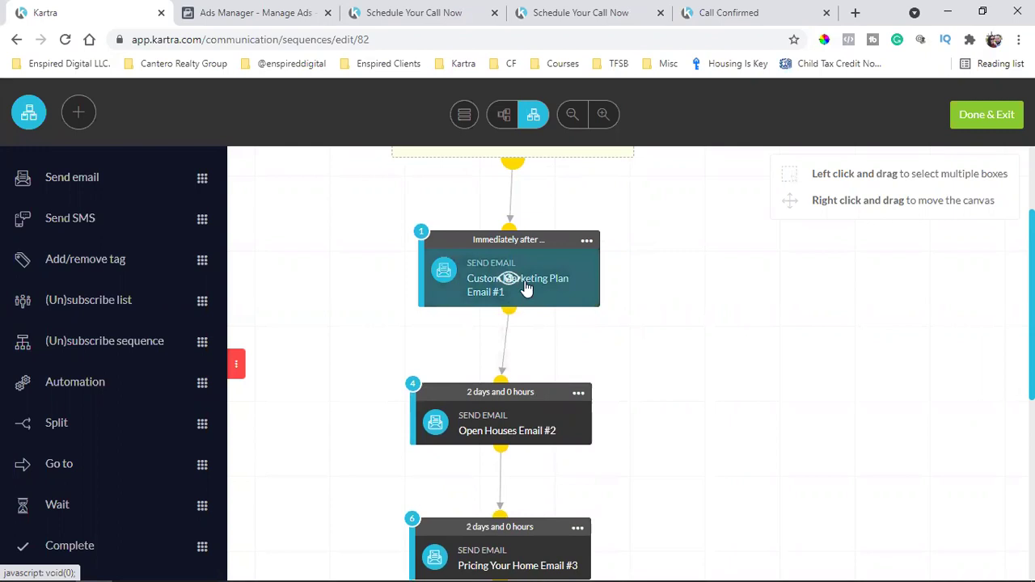
scroll(526, 289, "down", 2)
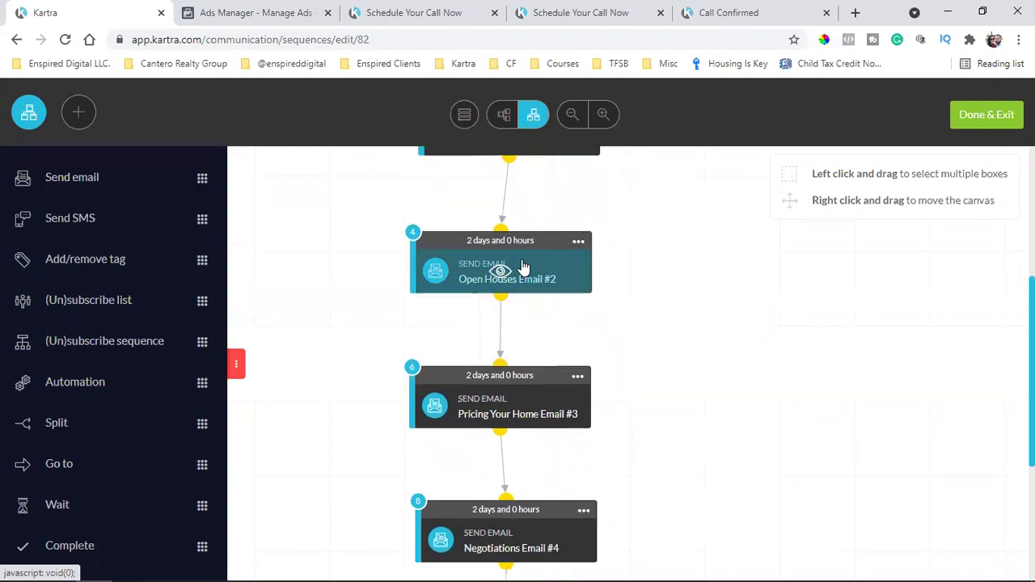
scroll(524, 267, "down", 1)
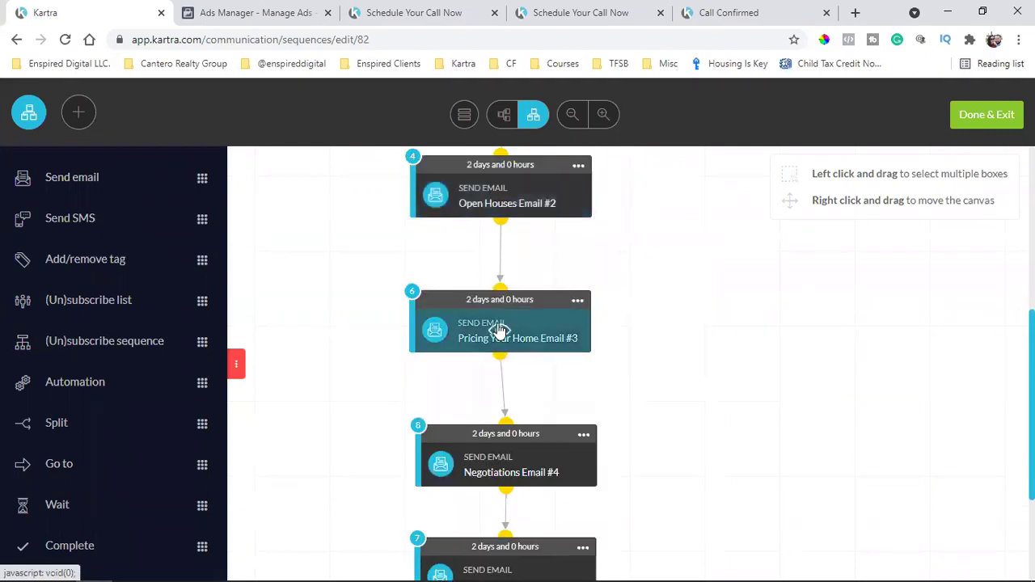
scroll(504, 323, "down", 1)
scroll(519, 395, "down", 2)
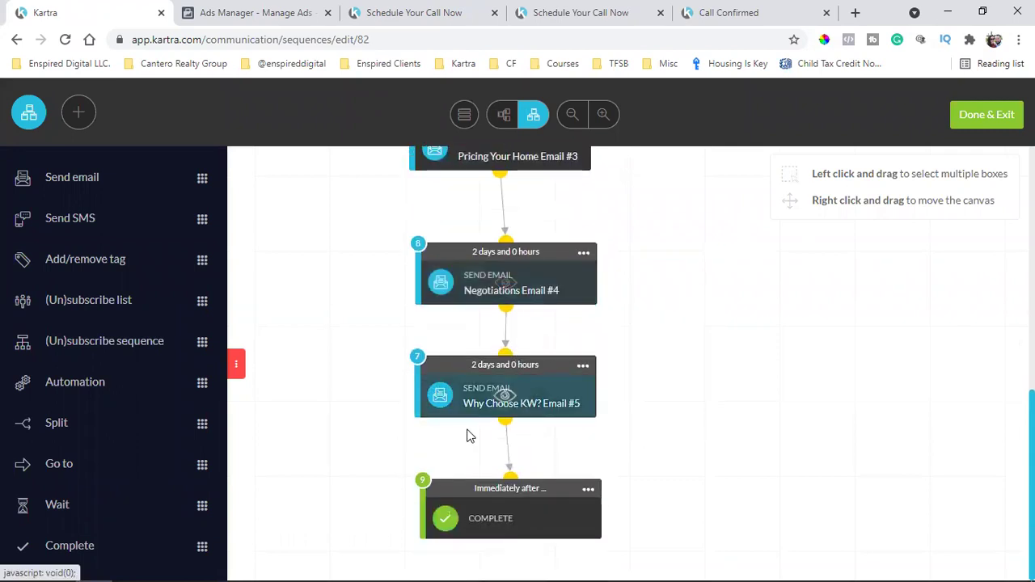
scroll(523, 340, "up", 3)
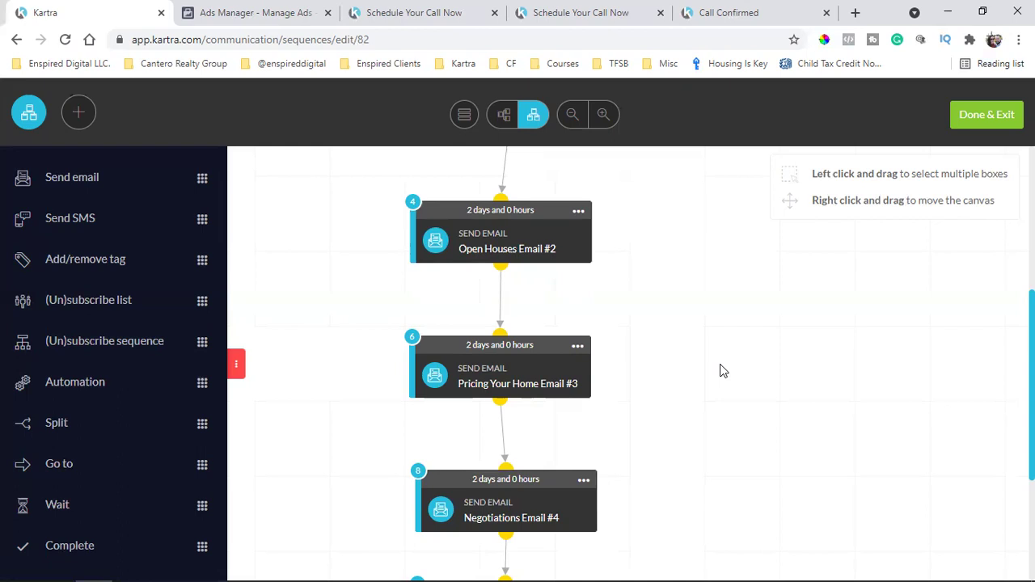
scroll(724, 371, "up", 3)
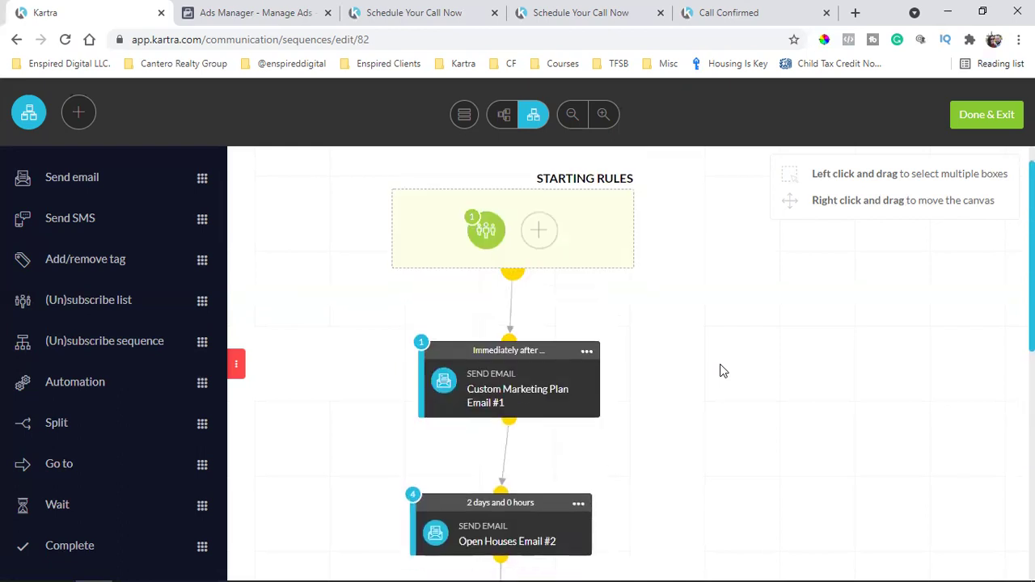
scroll(724, 372, "down", 2)
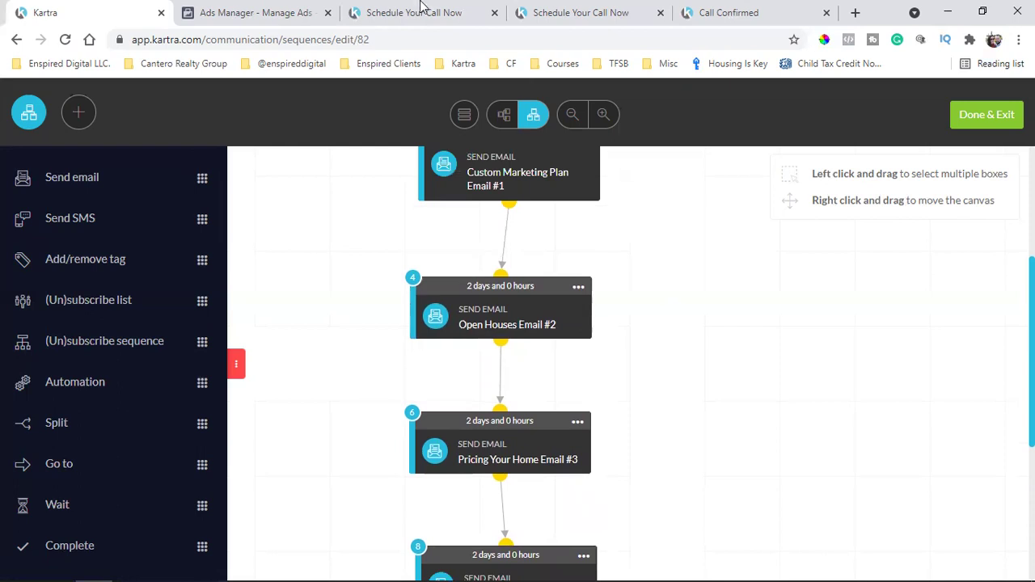
left_click(422, 12)
scroll(480, 397, "up", 4)
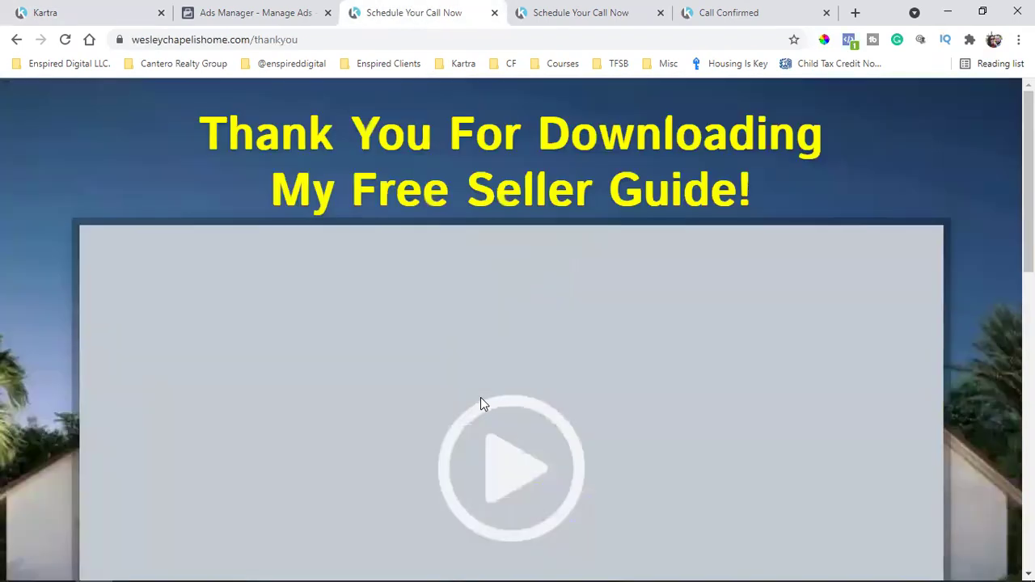
scroll(480, 397, "down", 2)
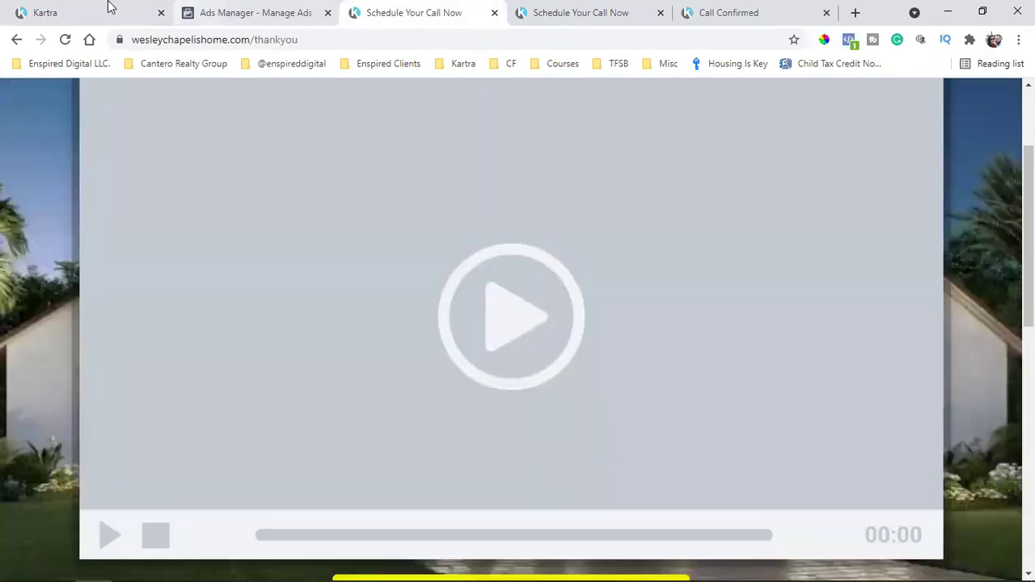
left_click(108, 6)
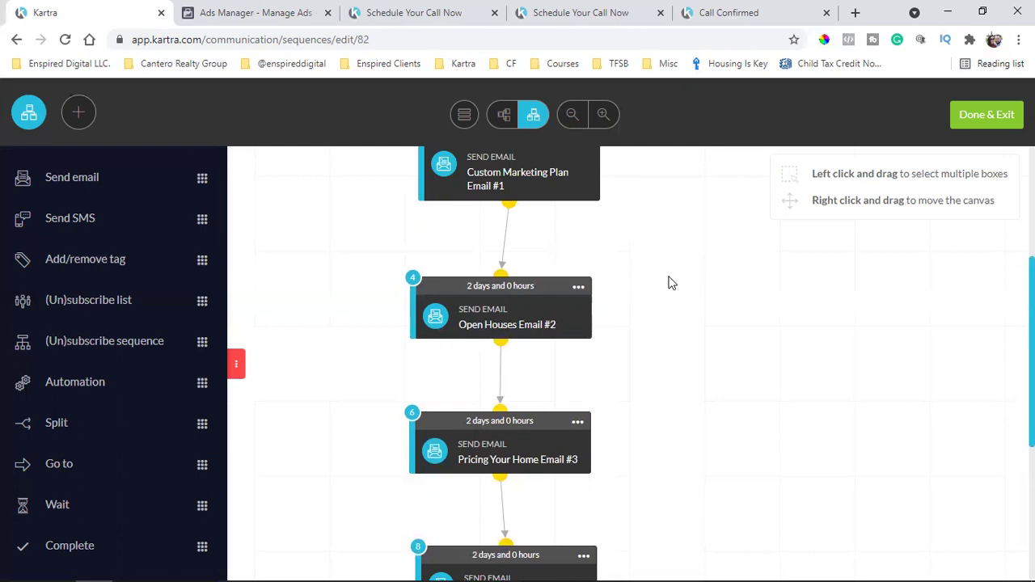
Open the 'Seller's Guide Tips' content of Open Houses Email #2 in the email editor
left_click(579, 286)
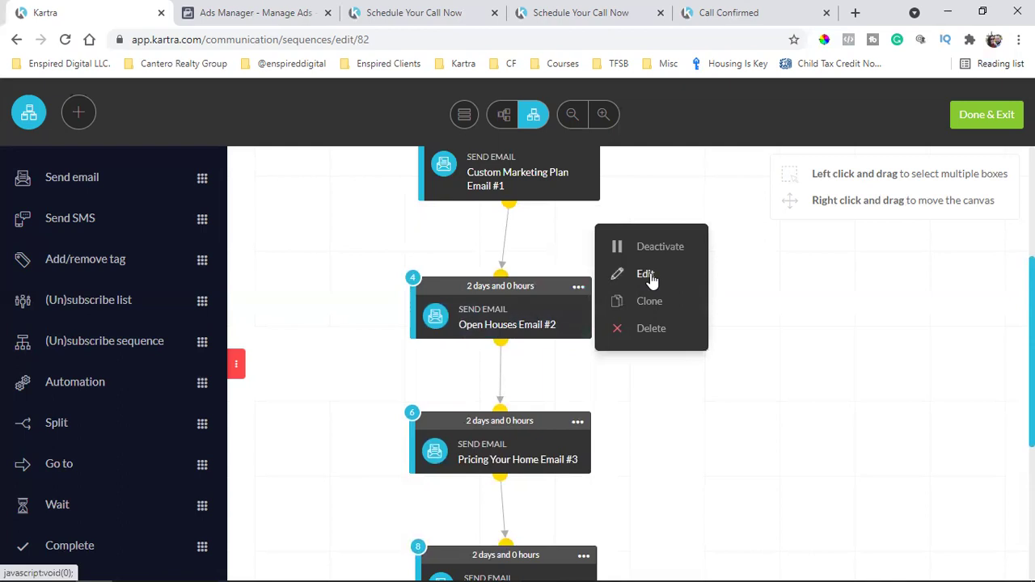
left_click(647, 275)
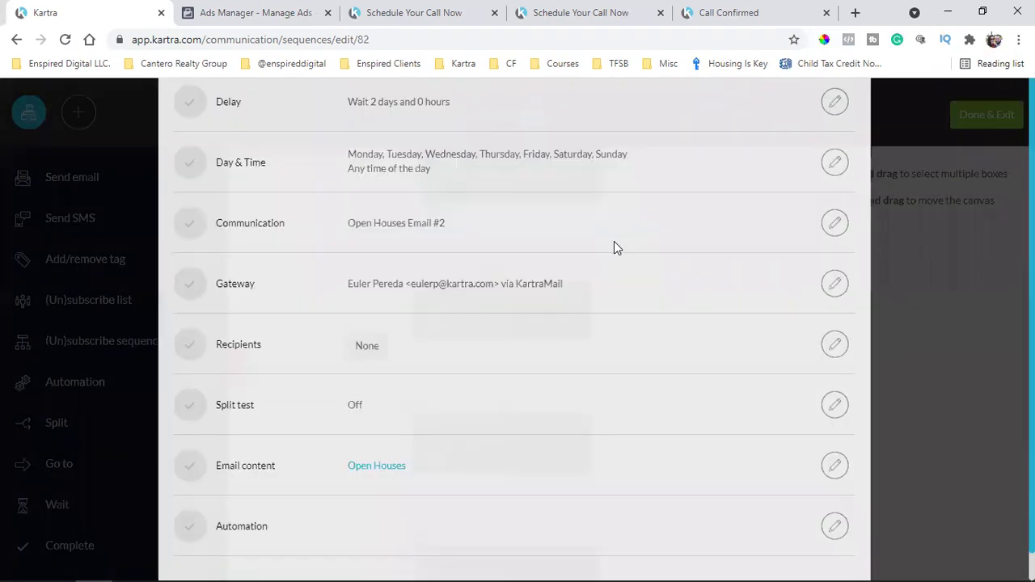
scroll(684, 348, "down", 1)
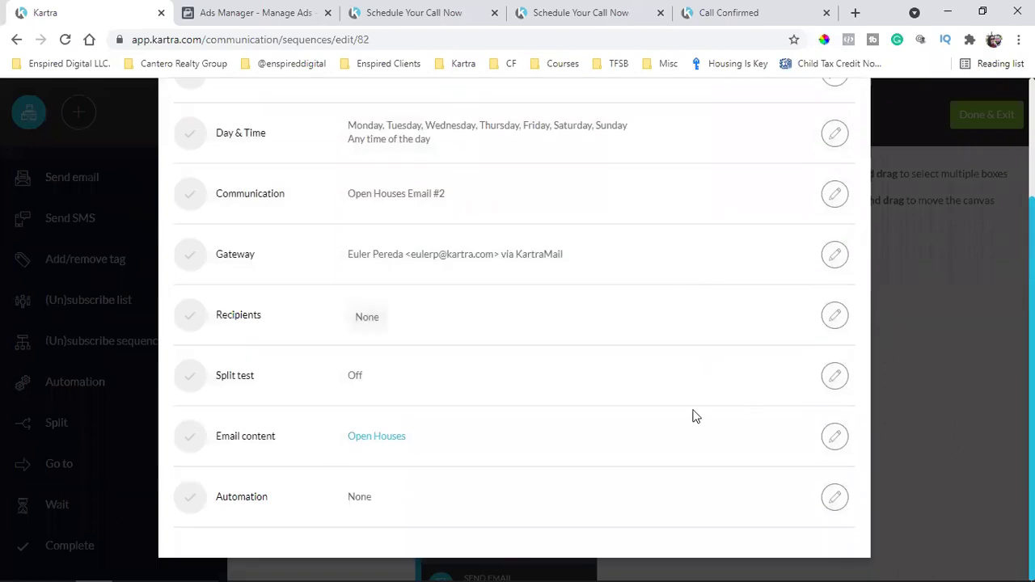
triple_click(255, 433)
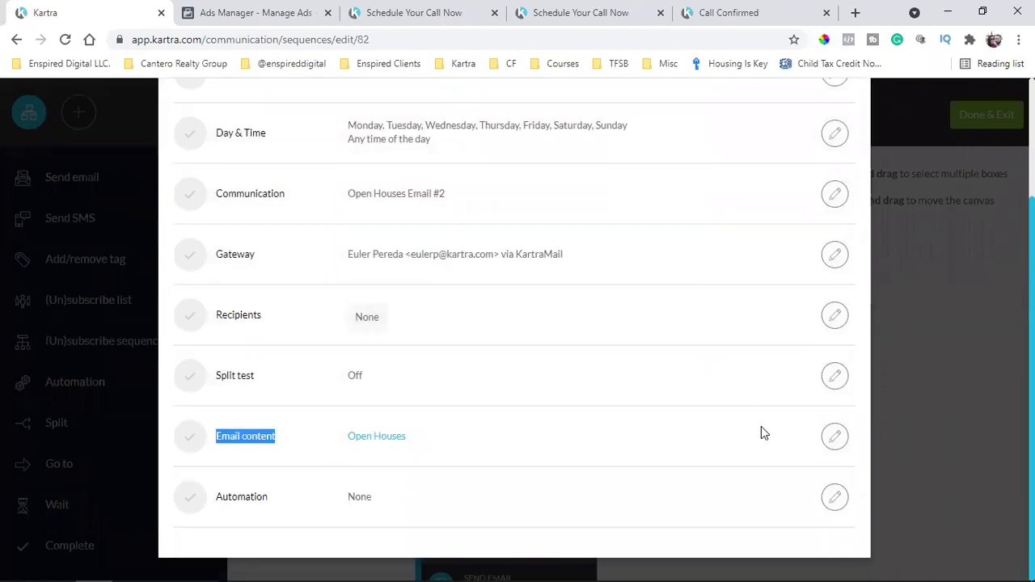
left_click(846, 439)
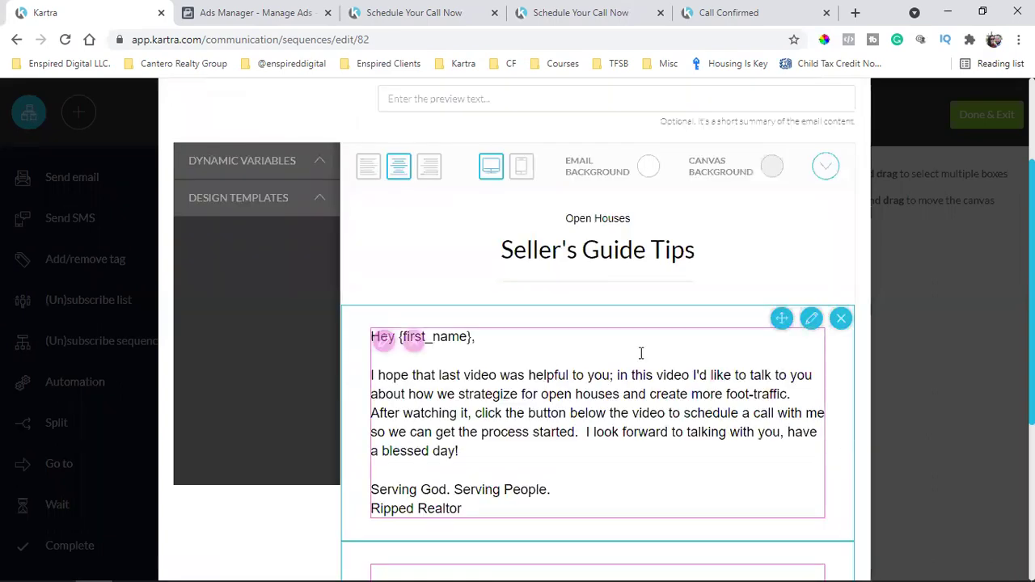
scroll(691, 351, "down", 5)
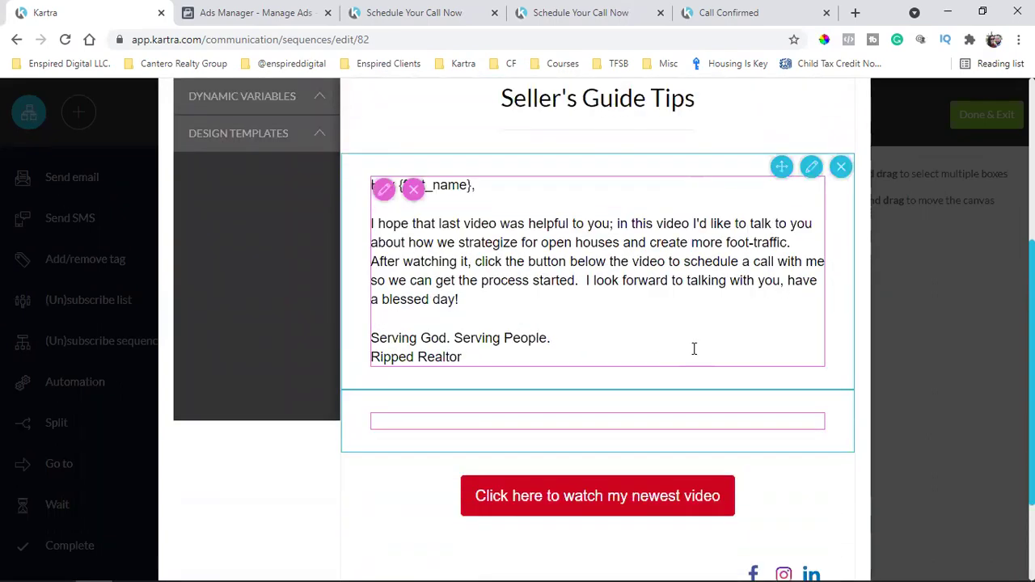
scroll(694, 352, "up", 5)
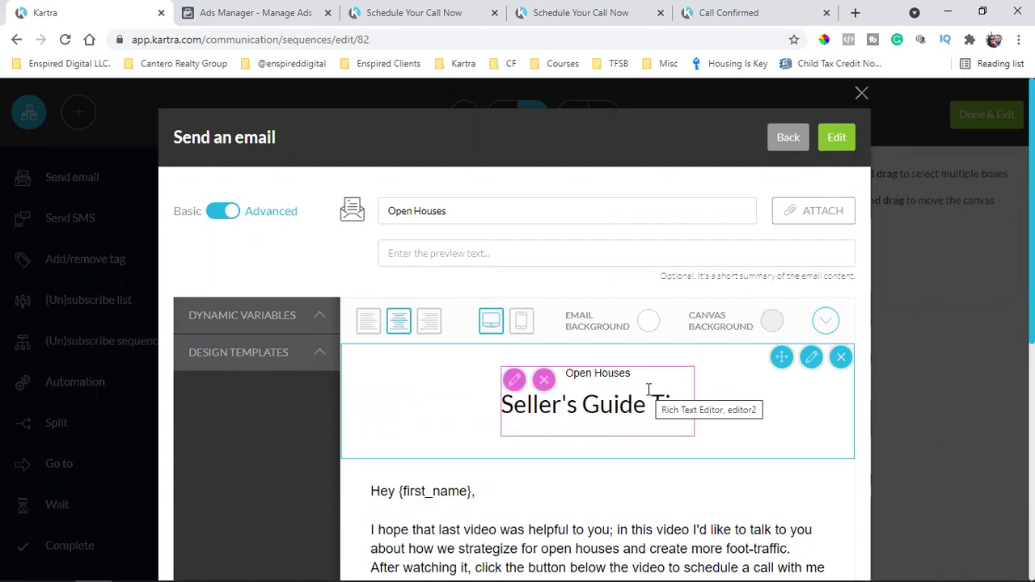
scroll(649, 391, "down", 2)
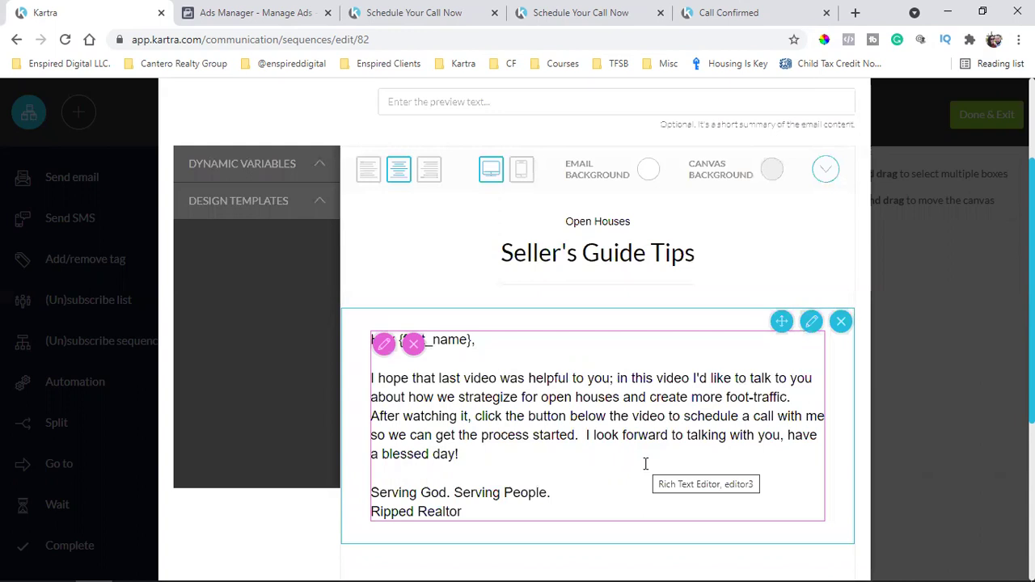
scroll(646, 464, "down", 3)
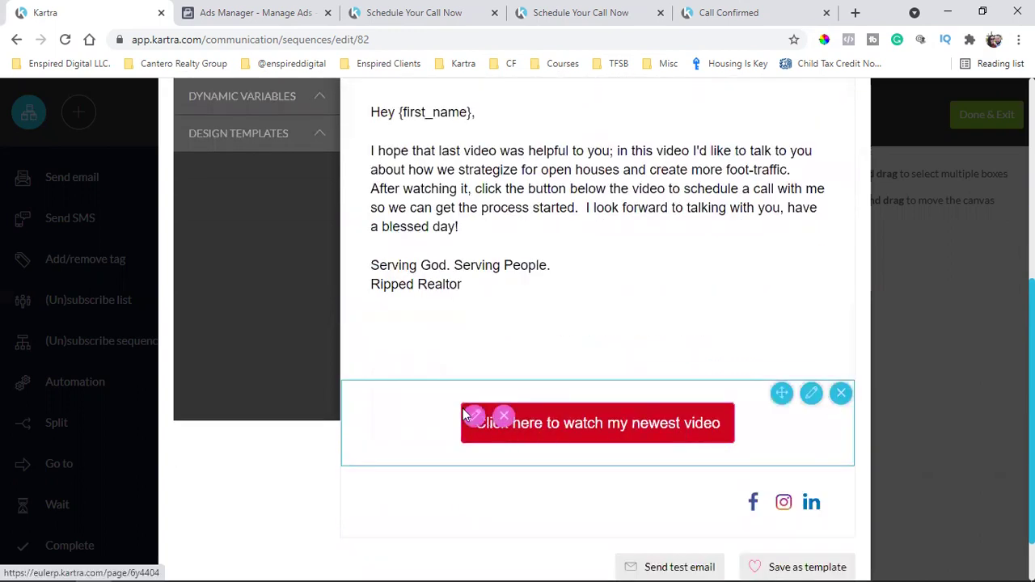
Change the red video button's text to 'Click here to schedule your best time'
left_click(565, 434)
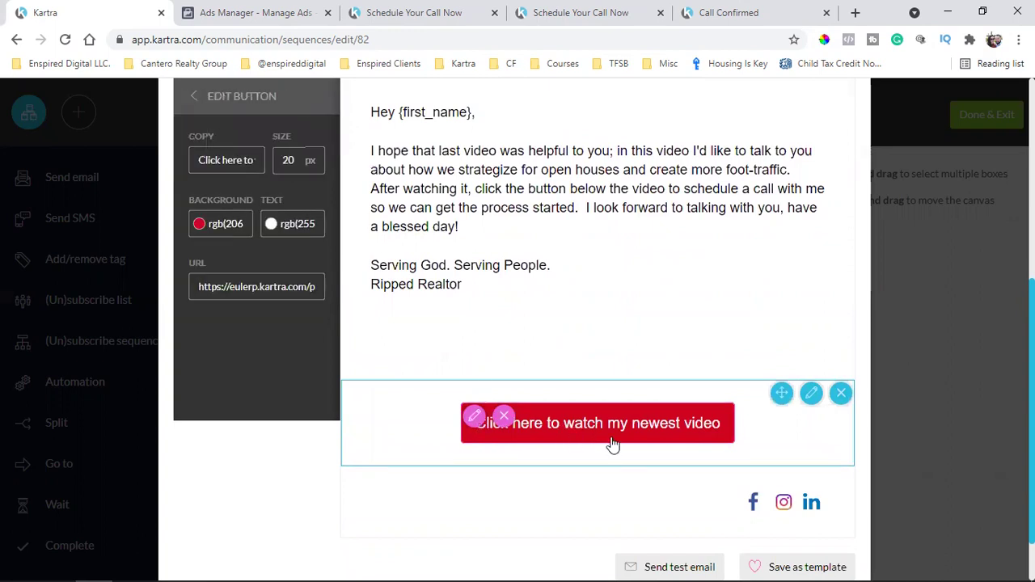
triple_click(242, 161)
key("End")
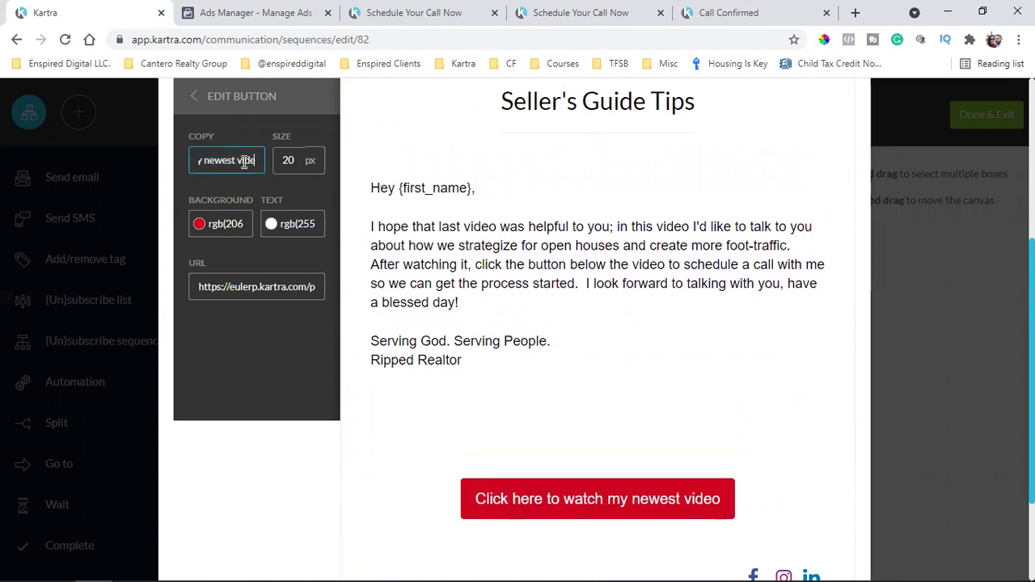
key("BackSpace")
key("BackSpace")
key("BackSpace")
key("BackSpace")
key("BackSpace")
key("BackSpace")
key("BackSpace")
key("BackSpace")
key("BackSpace")
key("BackSpace")
key("BackSpace")
key("BackSpace")
key("BackSpace")
key("BackSpace")
key("BackSpace")
key("BackSpace")
key("BackSpace")
key("BackSpace")
key("BackSpace")
key("BackSpace")
key("BackSpace")
key("BackSpace")
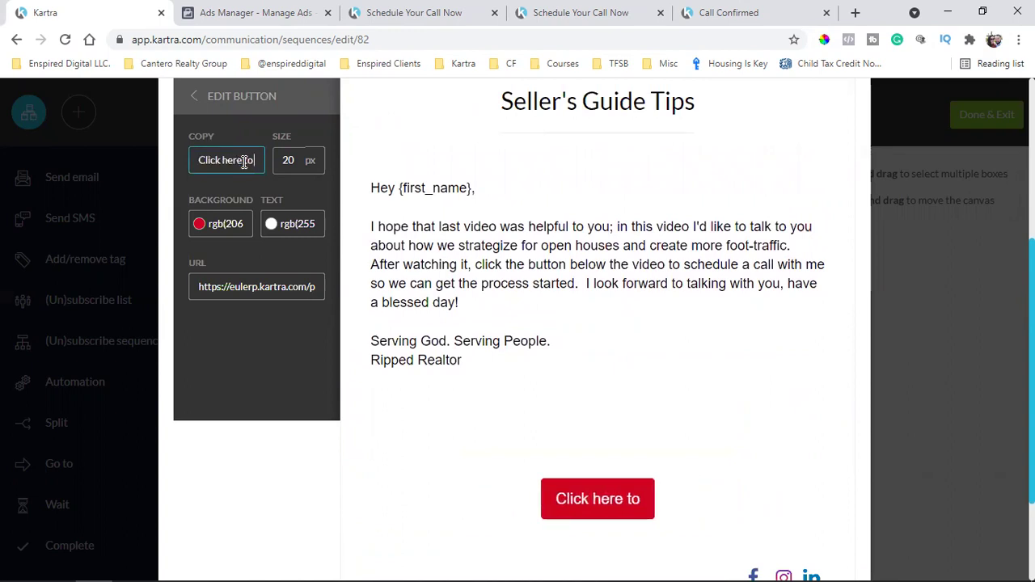
type("schedule your best time")
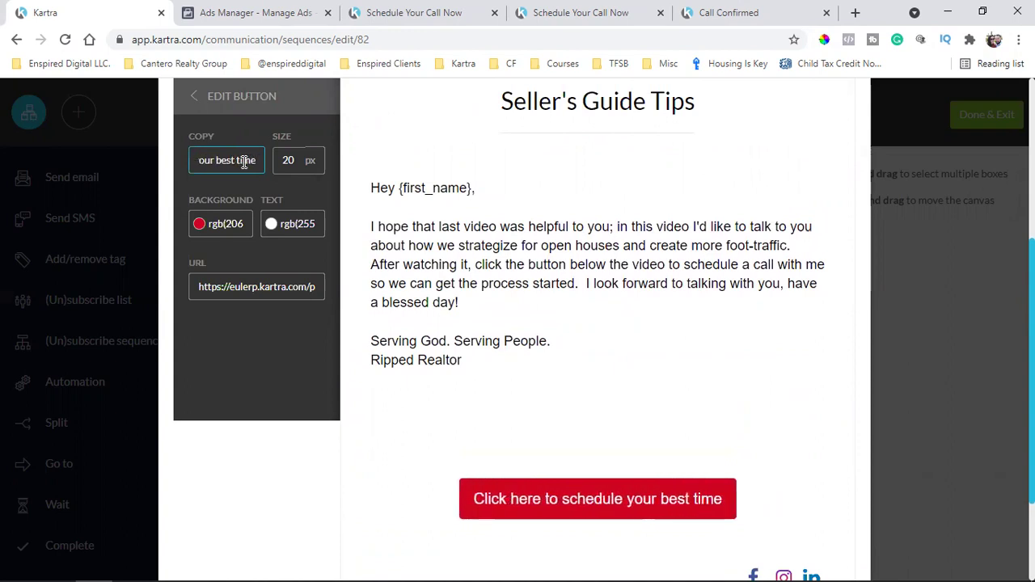
Set the button's URL to the Enspired Digital Calendar booking page address
triple_click(231, 288)
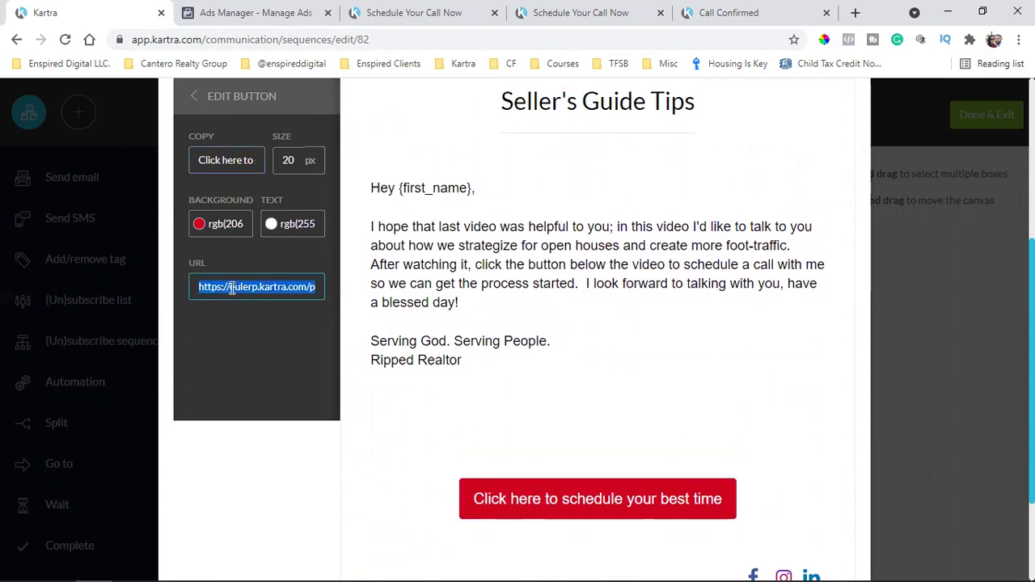
key("ctrl+t")
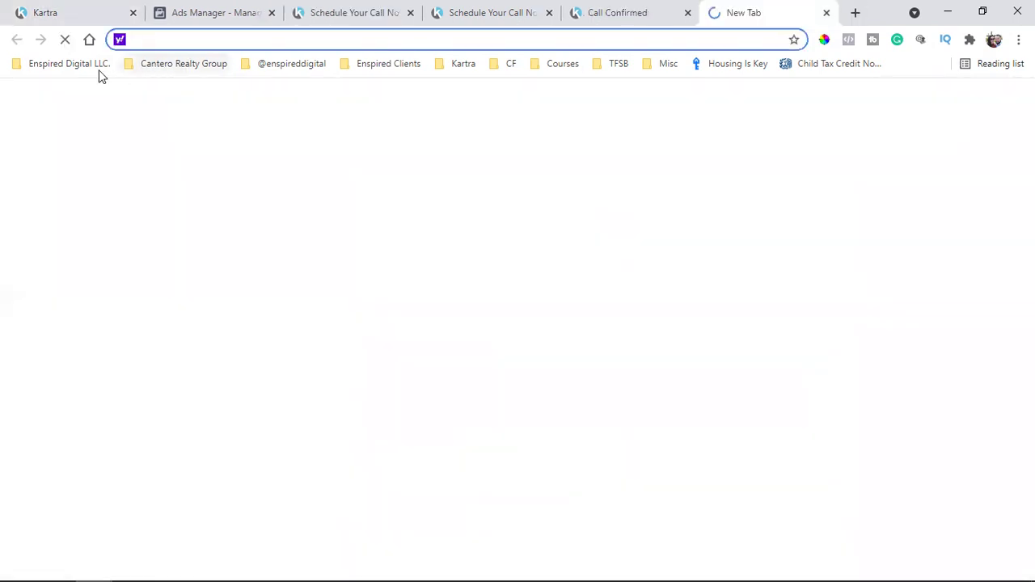
left_click(99, 70)
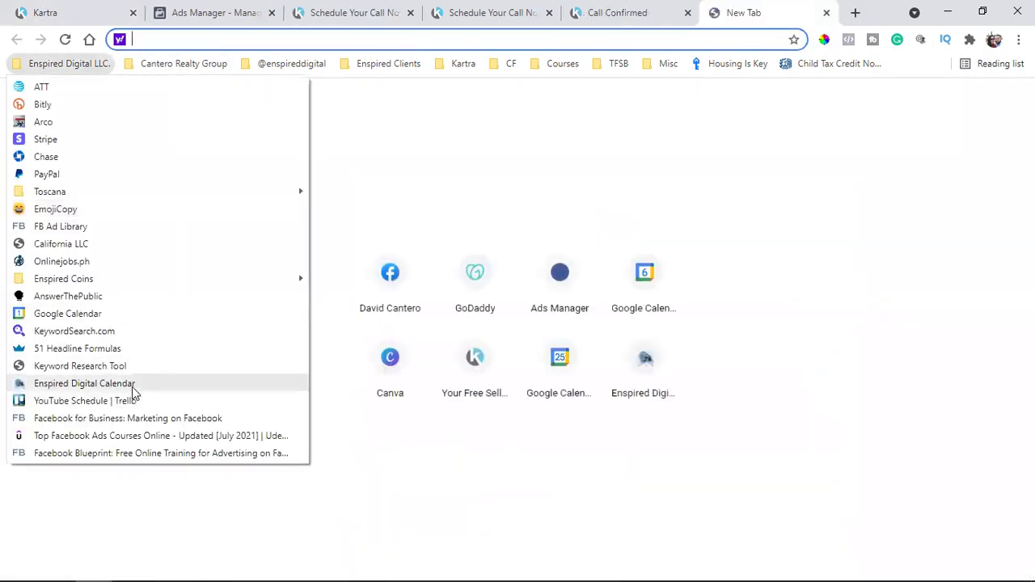
key("Return")
right_click(275, 43)
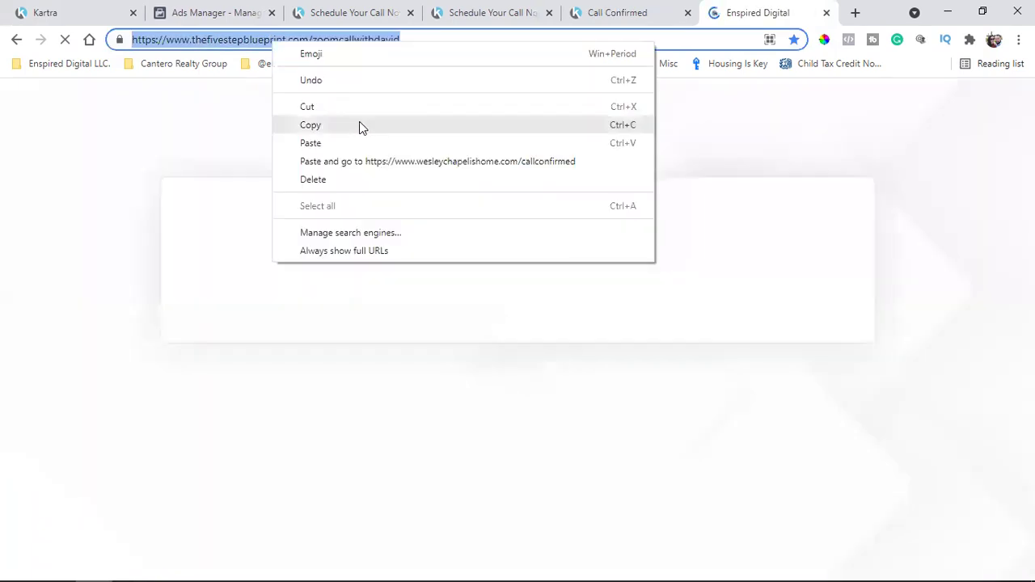
left_click(629, 118)
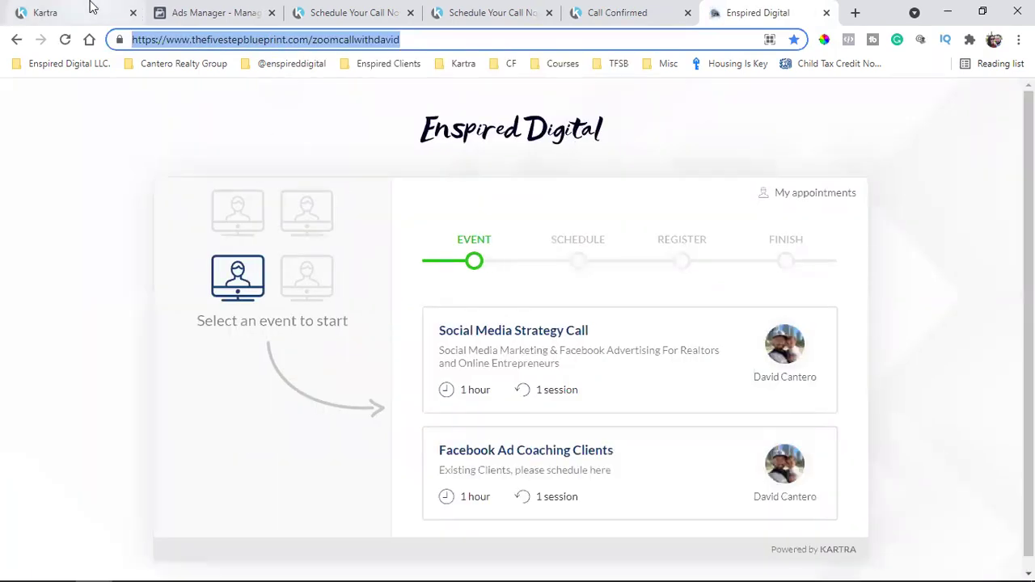
left_click(91, 10)
left_click(241, 284)
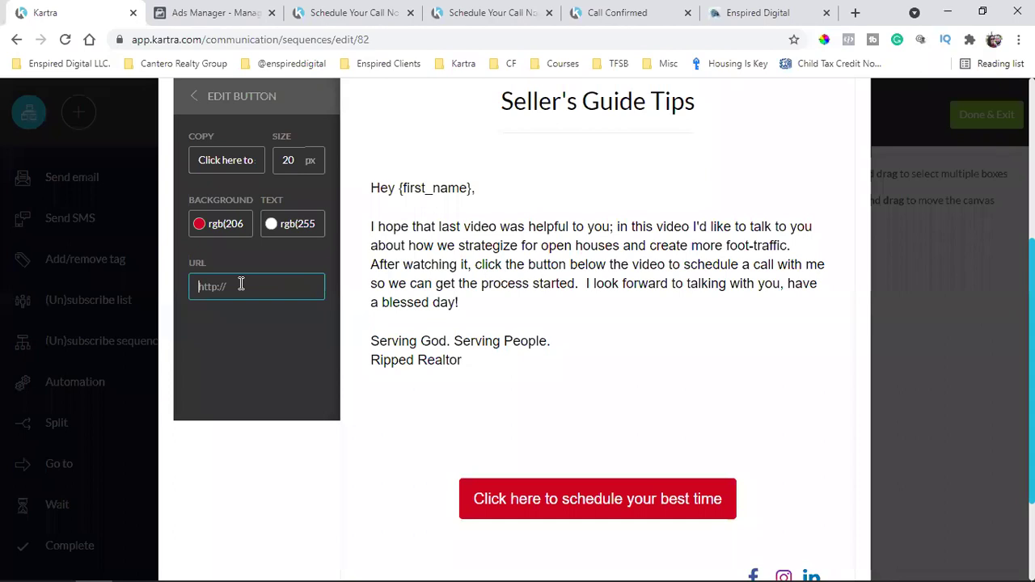
key("ctrl+v")
left_click(193, 471)
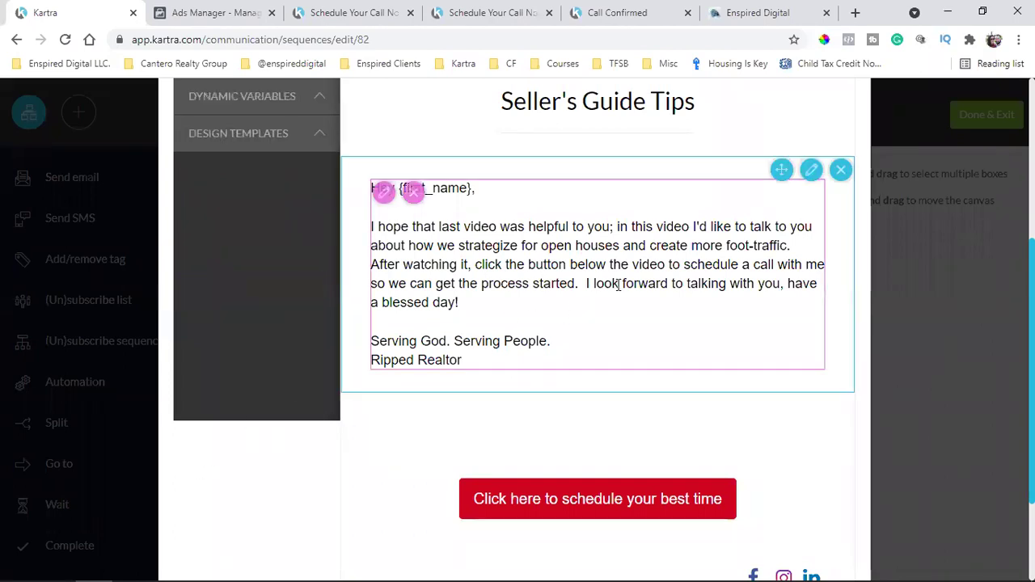
Add a bold blue line 'Click here to schedule your best time' above the signature
scroll(603, 340, "down", 2)
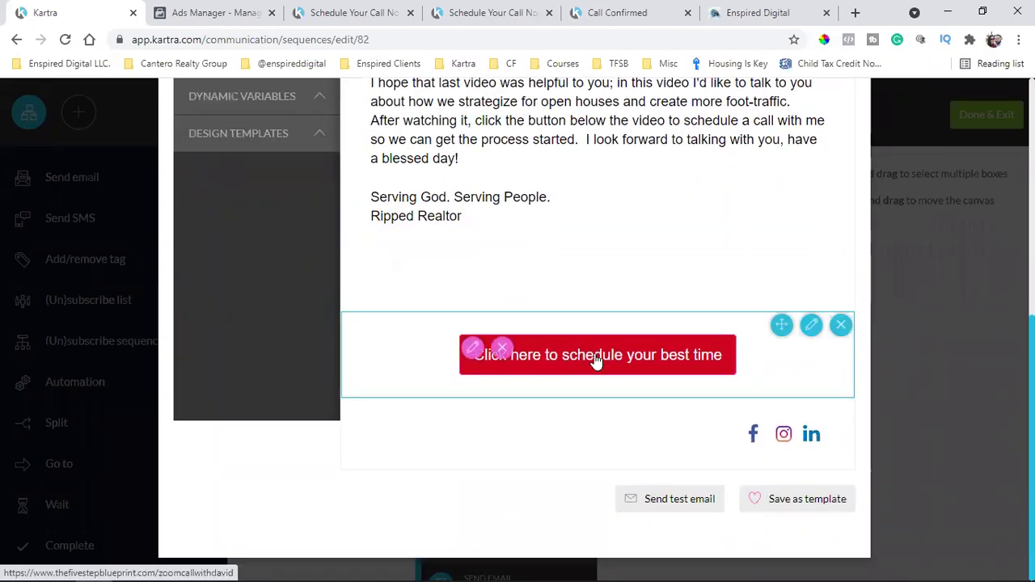
scroll(606, 356, "up", 2)
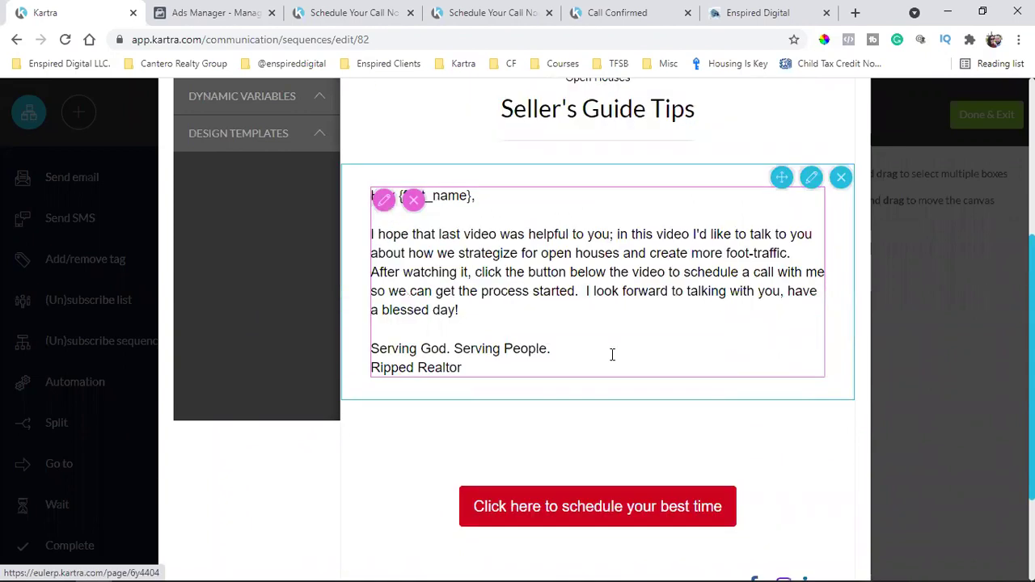
scroll(612, 354, "down", 1)
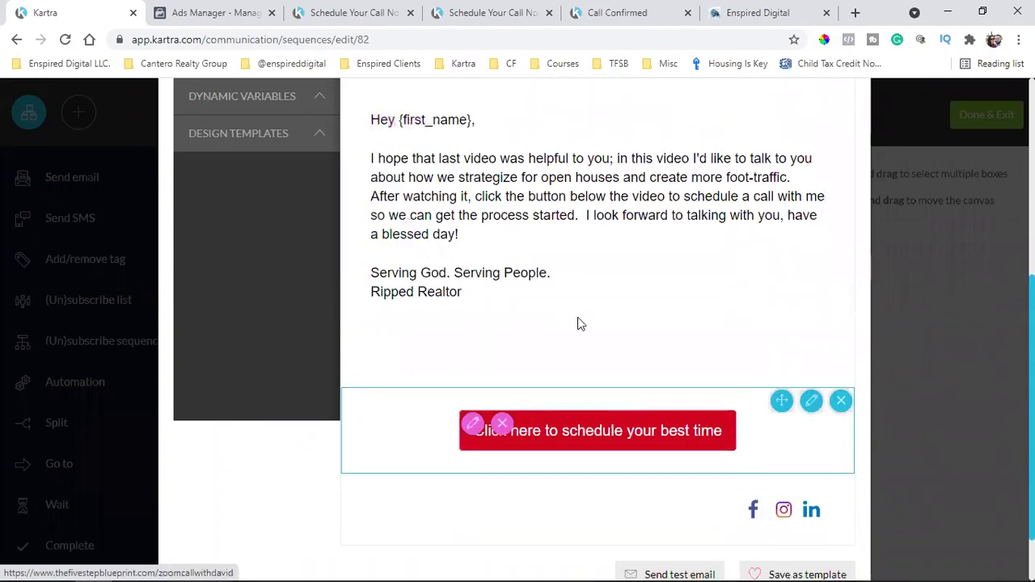
left_click(497, 251)
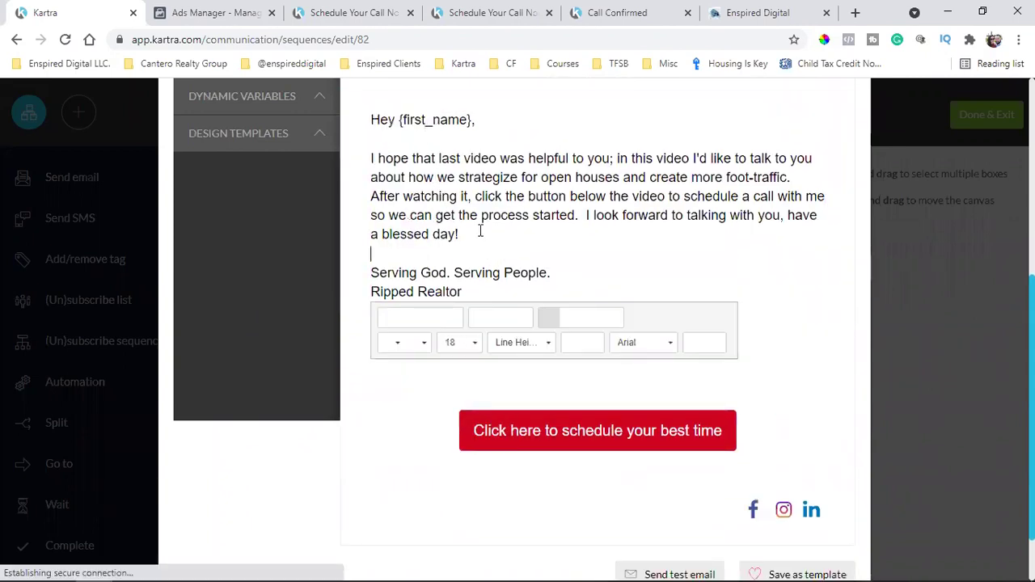
key("Return")
type("Click here to schedule your best time")
key("Return")
key("Return")
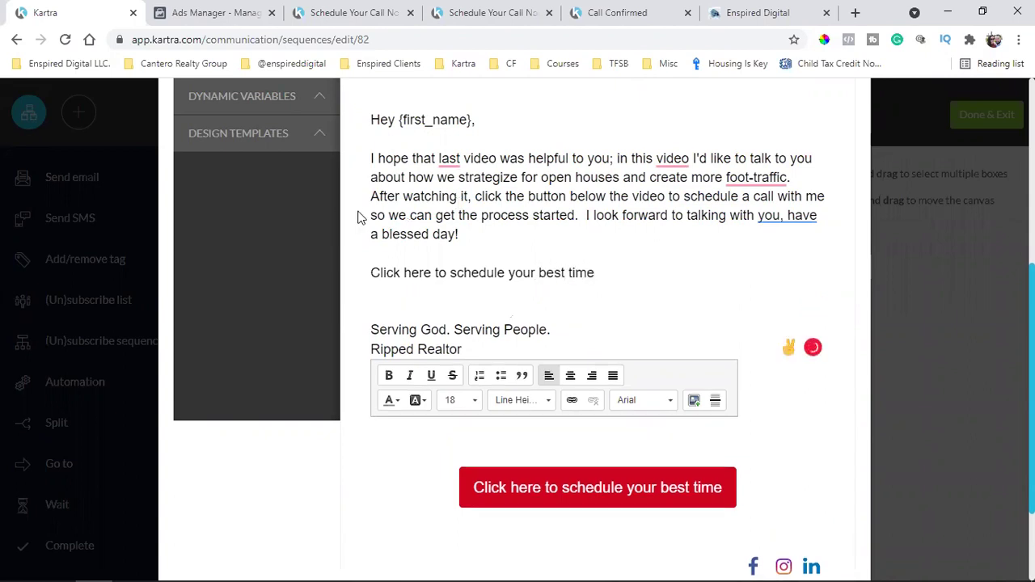
triple_click(433, 273)
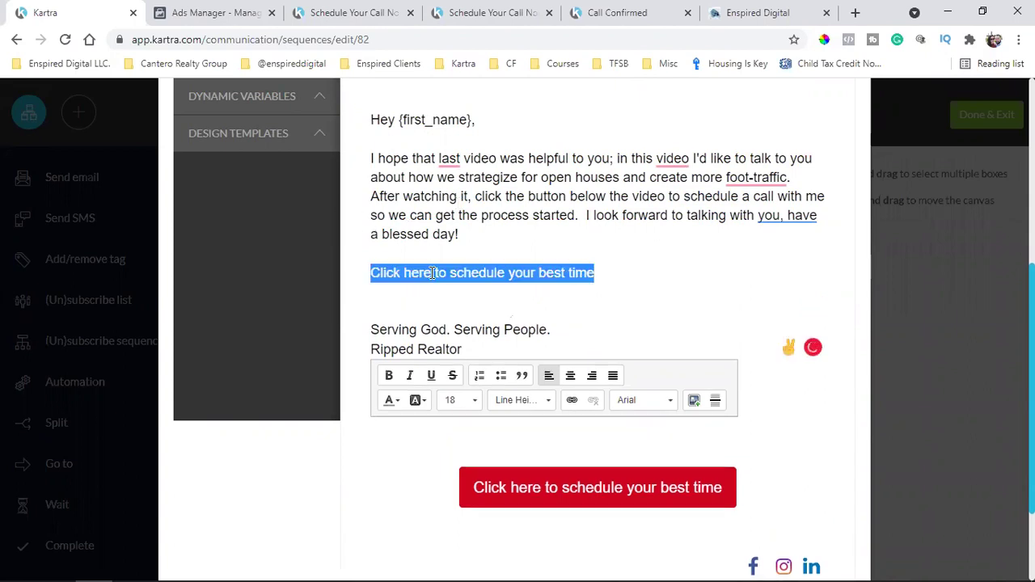
left_click(388, 376)
left_click(391, 401)
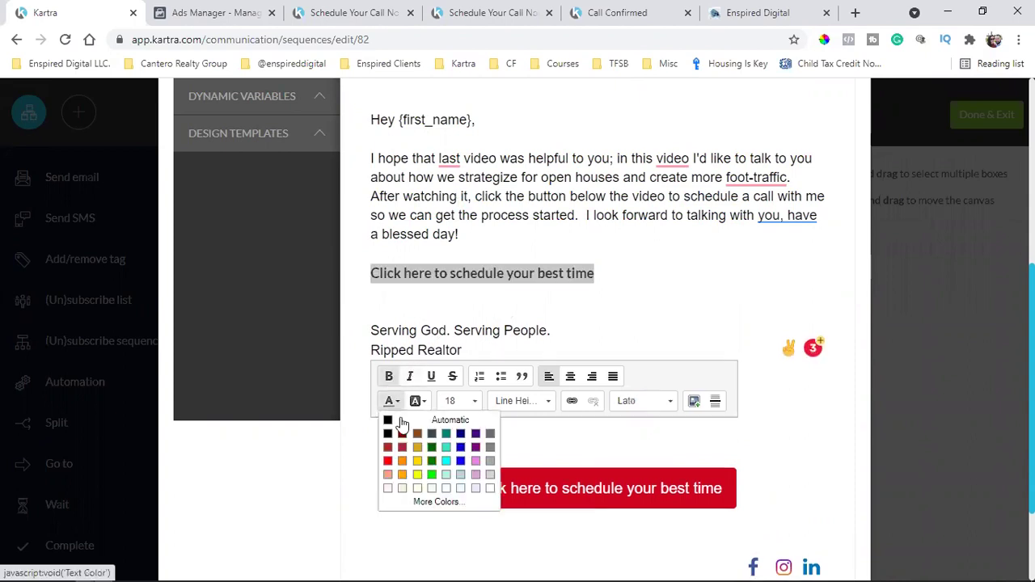
left_click(465, 463)
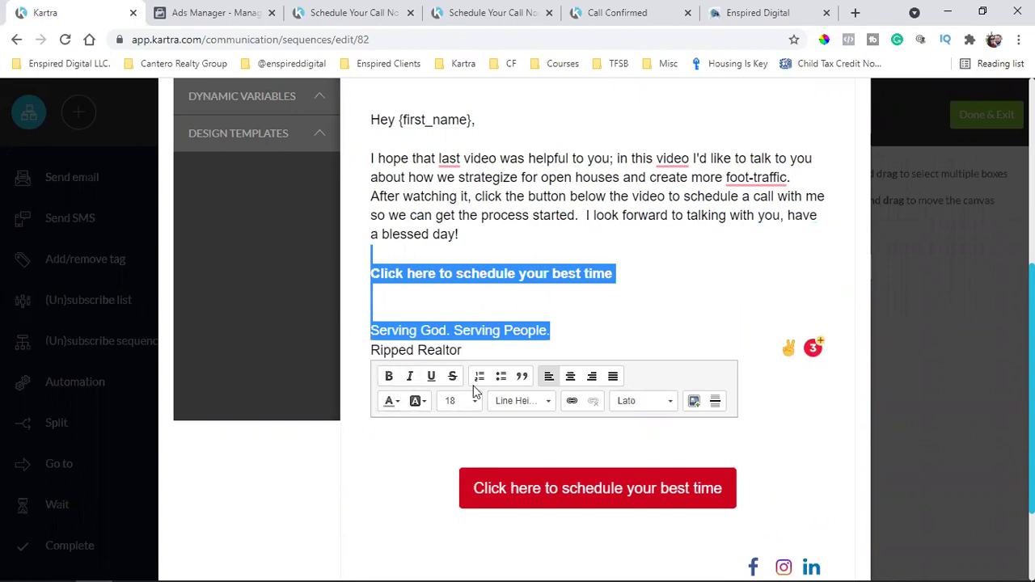
left_click(533, 285)
Link that line to the call-scheduling page, save the email content, and return to the sequence
left_click_drag(615, 271, 366, 275)
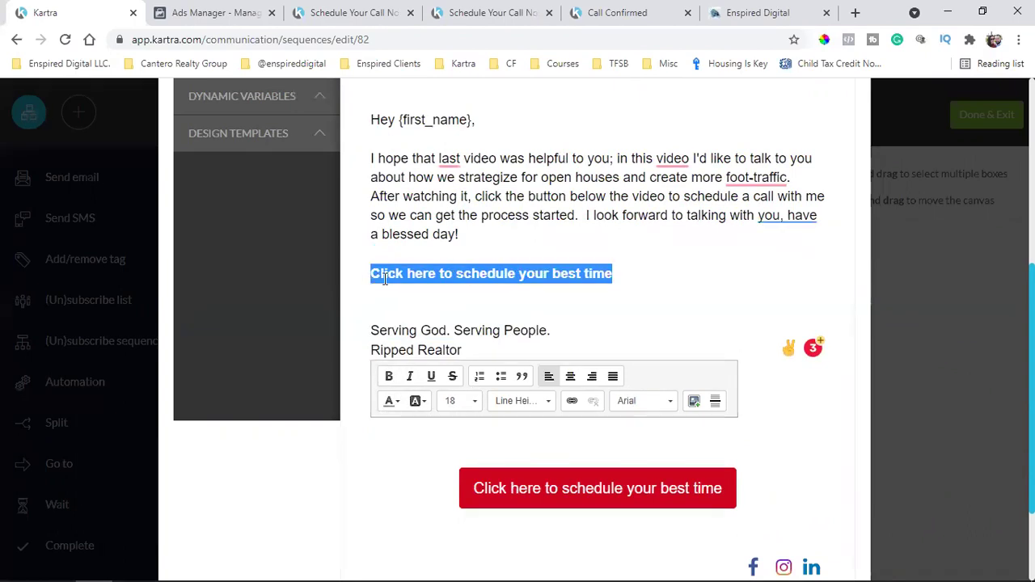
left_click(572, 402)
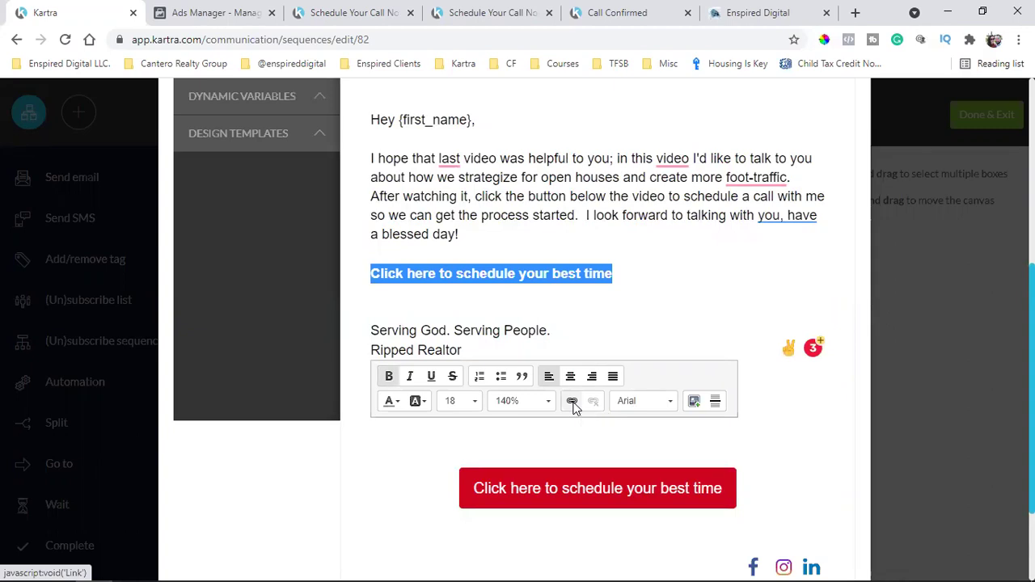
key("ctrl+v")
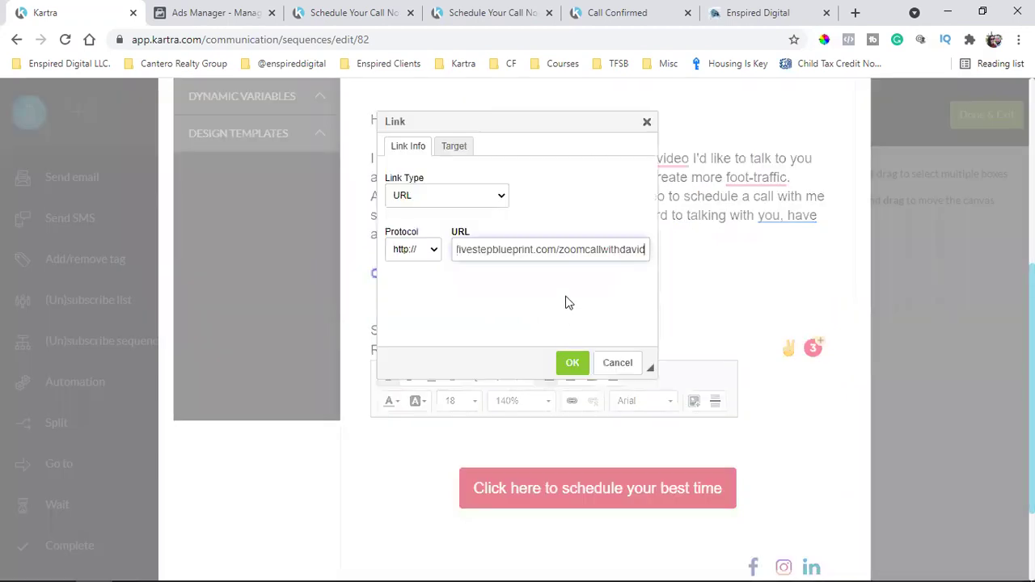
left_click(571, 368)
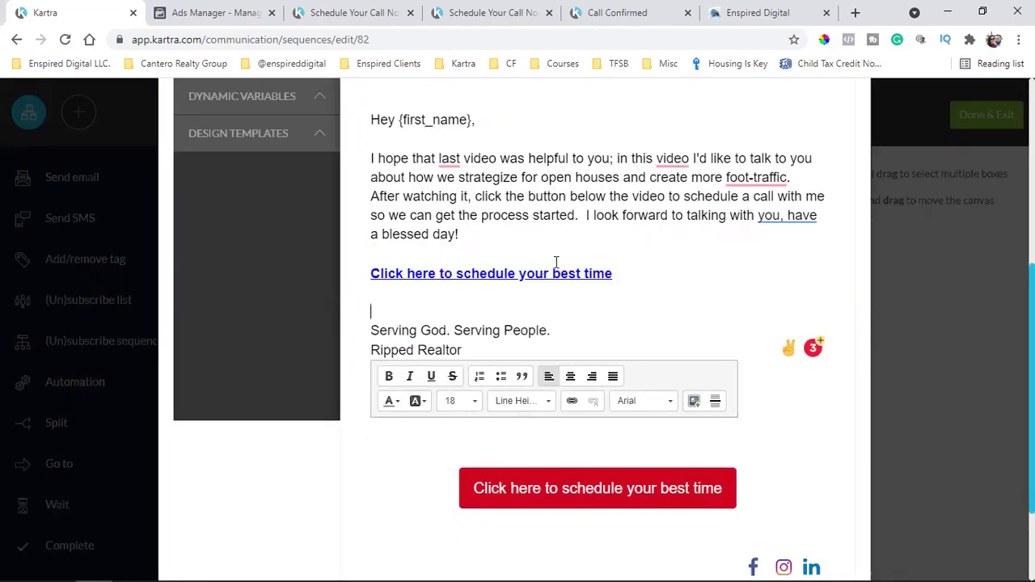
scroll(571, 288, "down", 1)
scroll(570, 287, "down", 3)
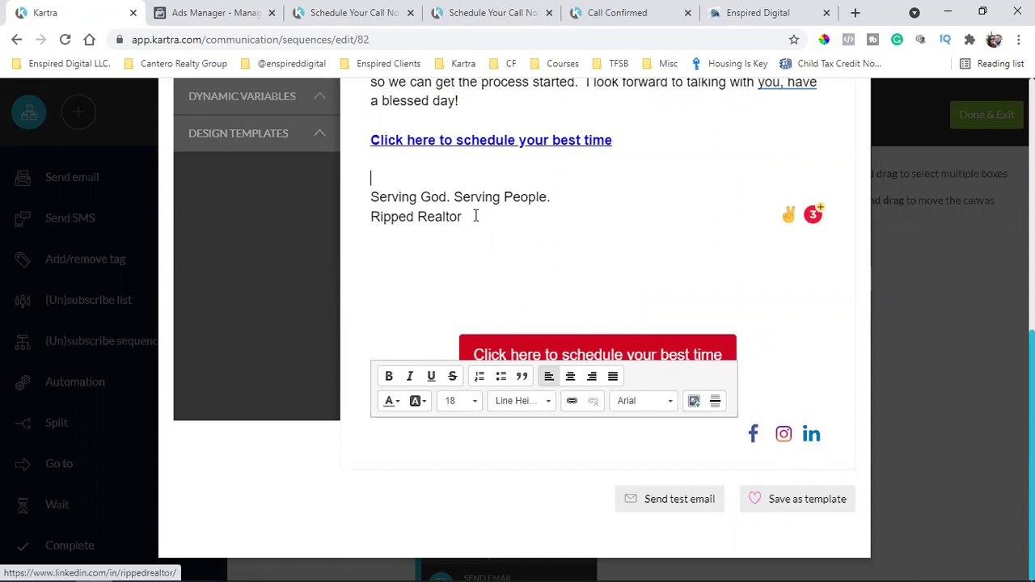
scroll(639, 276, "up", 10)
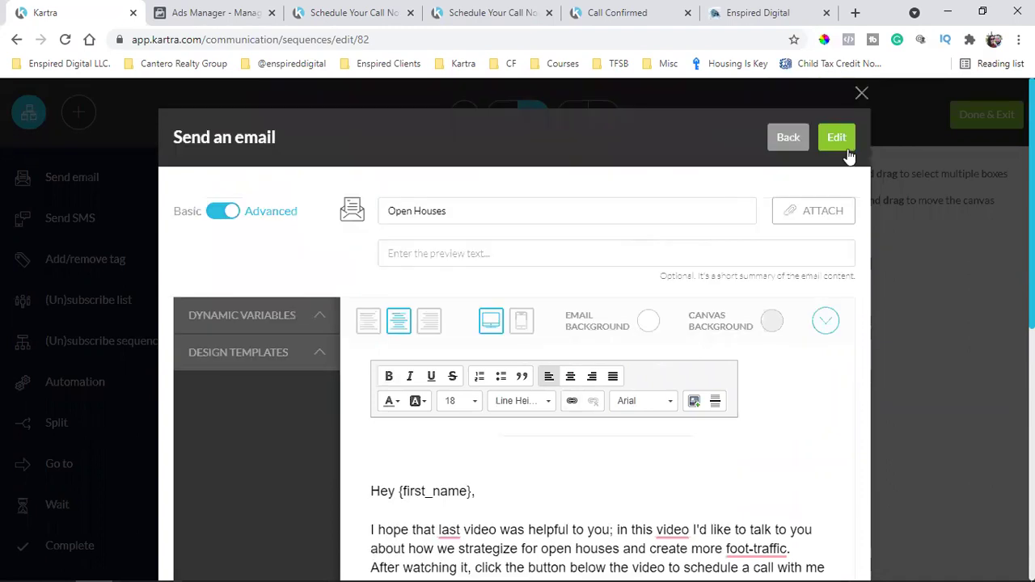
left_click(837, 138)
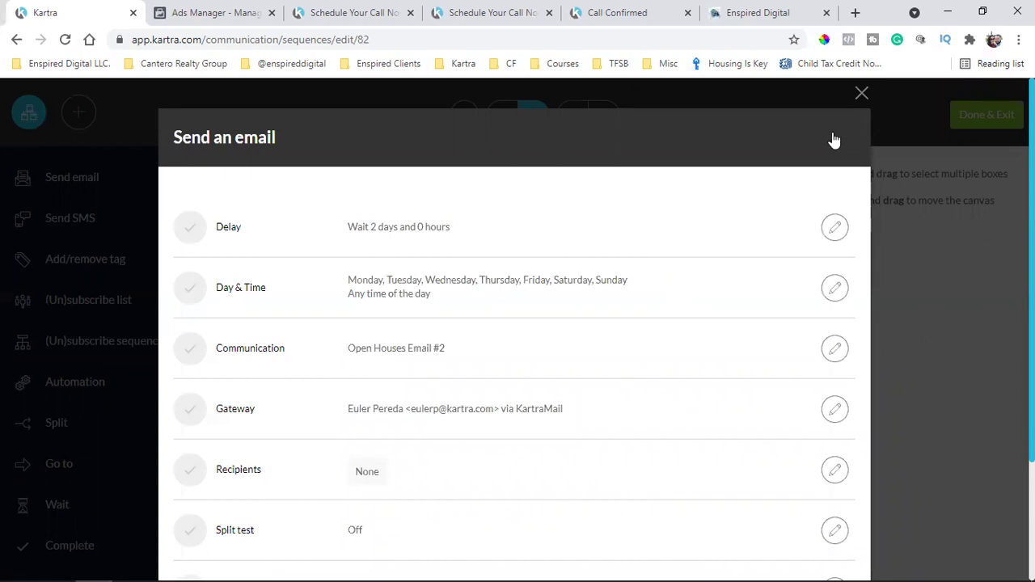
key("Escape")
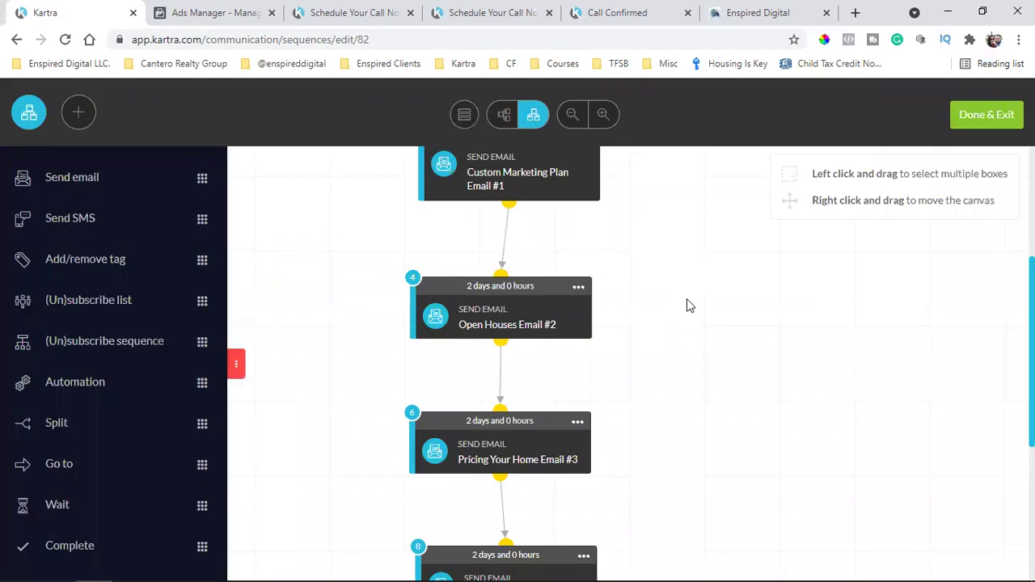
scroll(687, 319, "down", 1)
scroll(686, 320, "down", 4)
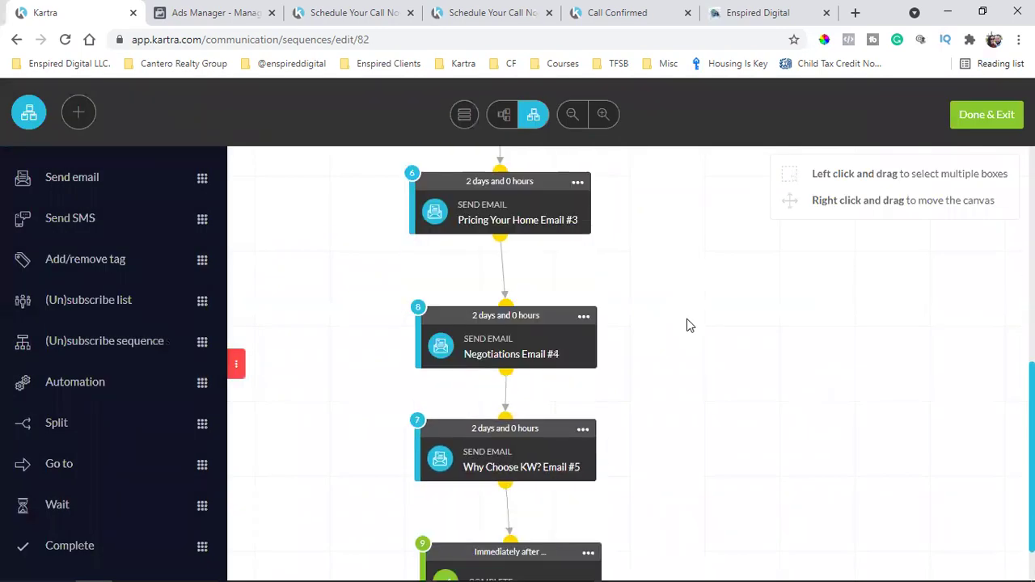
scroll(687, 320, "up", 2)
scroll(687, 318, "up", 7)
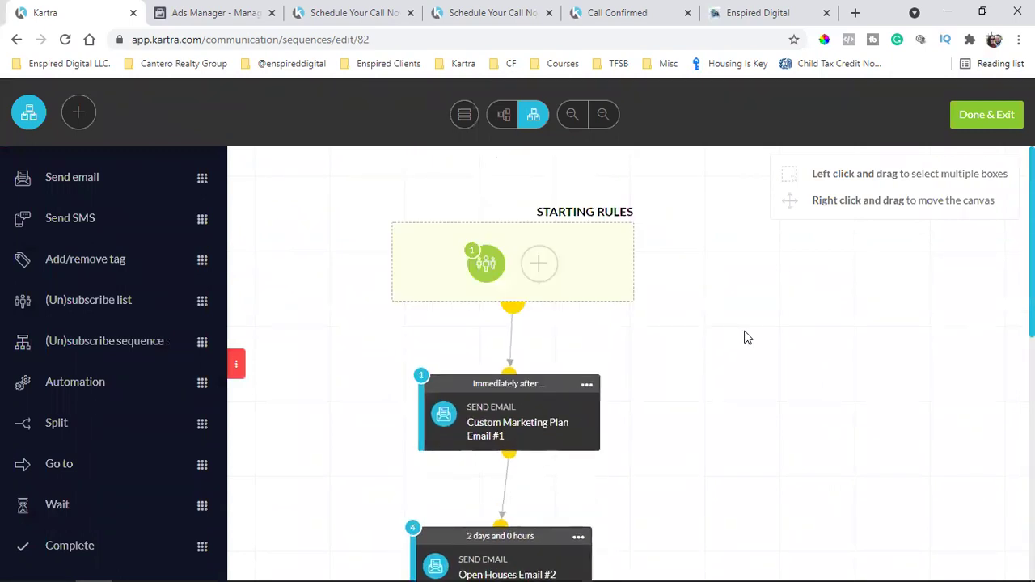
scroll(748, 338, "down", 2)
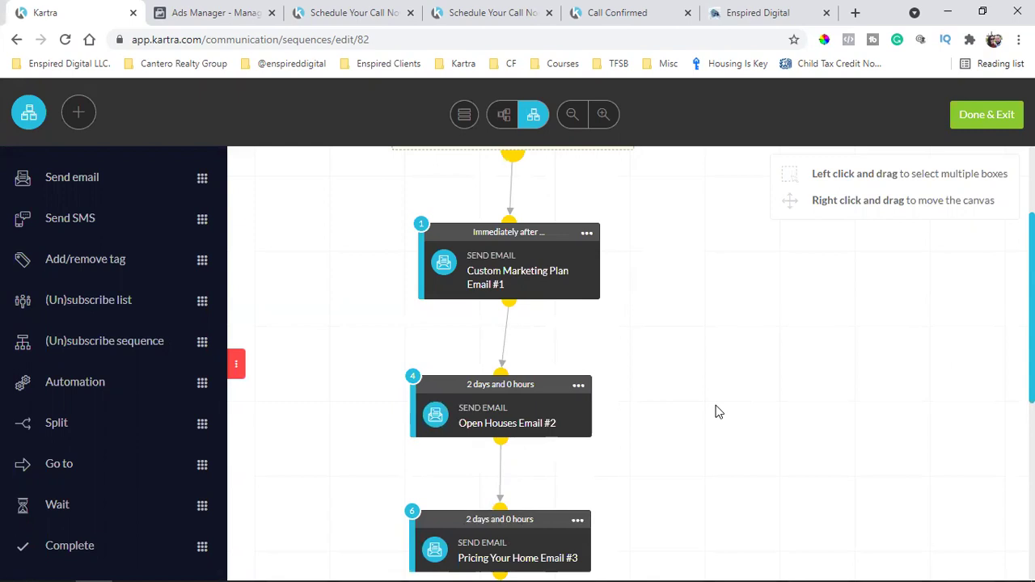
scroll(715, 413, "up", 2)
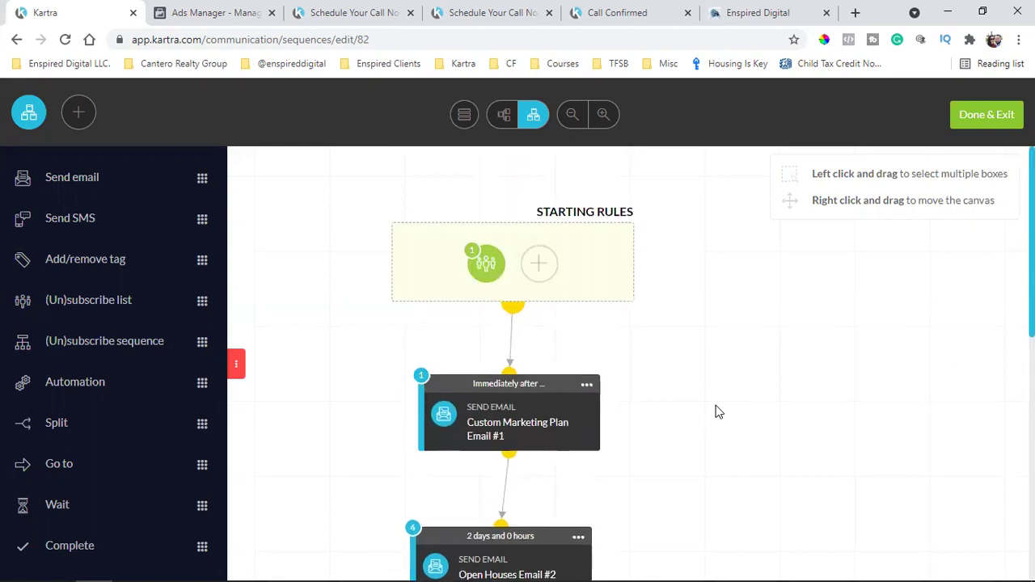
scroll(715, 412, "down", 1)
scroll(715, 412, "down", 2)
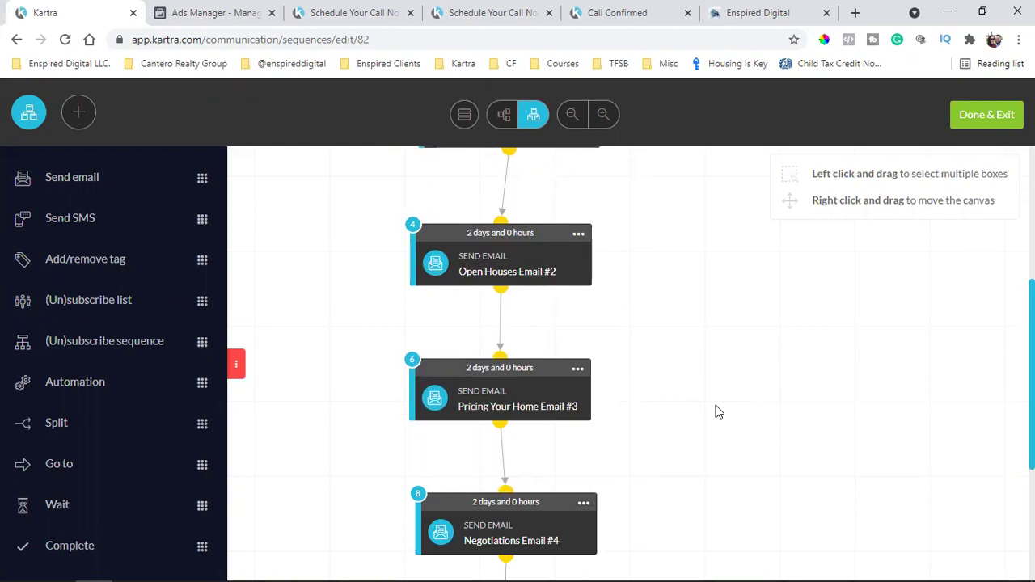
scroll(720, 411, "down", 3)
scroll(725, 402, "down", 1)
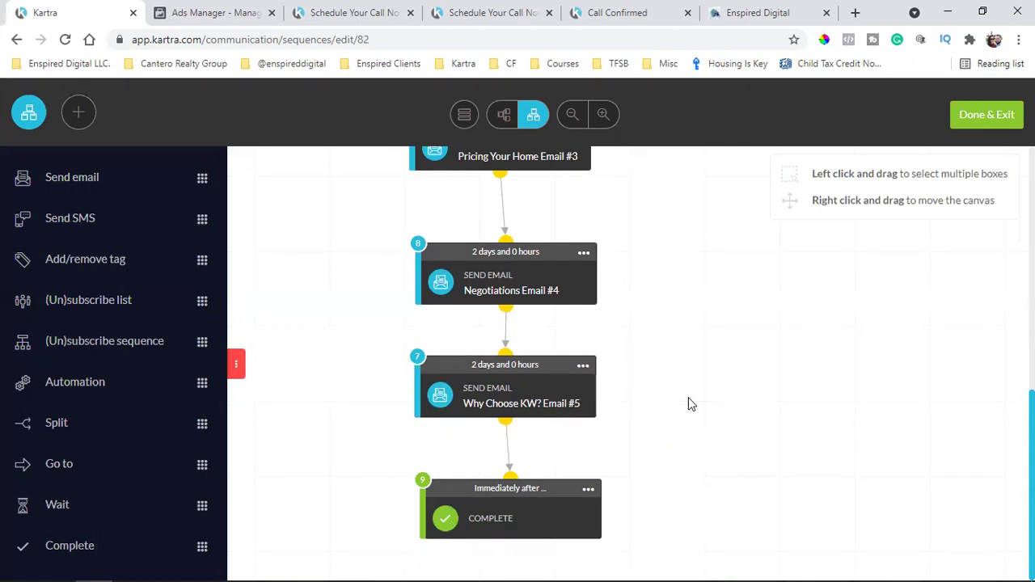
scroll(688, 402, "up", 7)
scroll(768, 275, "down", 2)
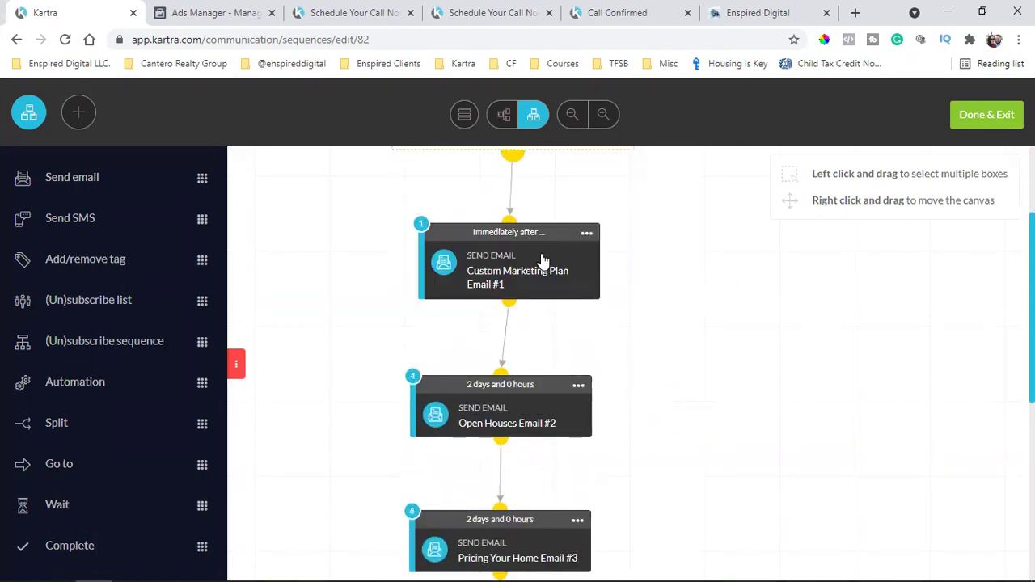
scroll(612, 268, "down", 4)
scroll(593, 281, "down", 2)
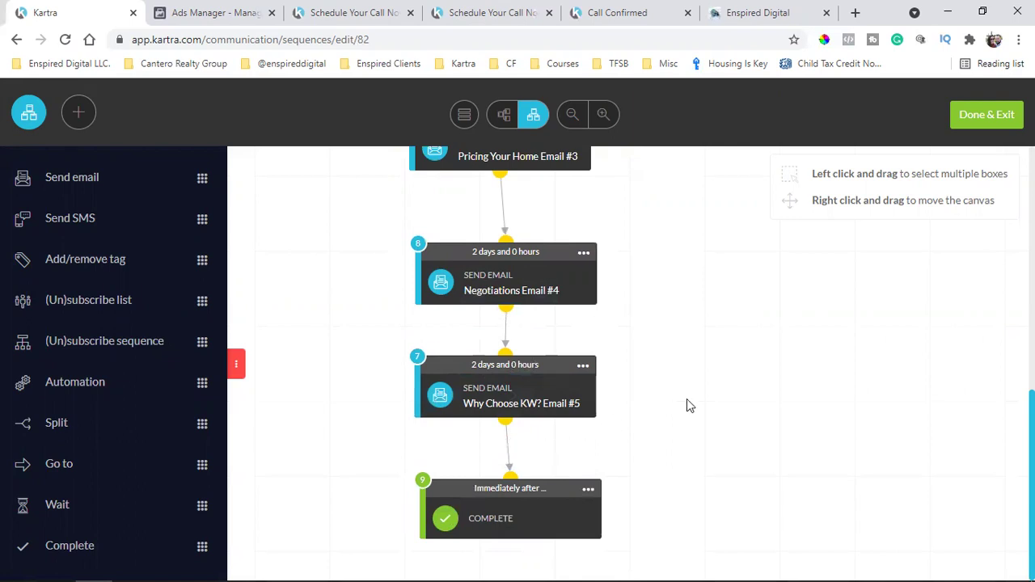
scroll(687, 405, "up", 3)
scroll(687, 400, "up", 3)
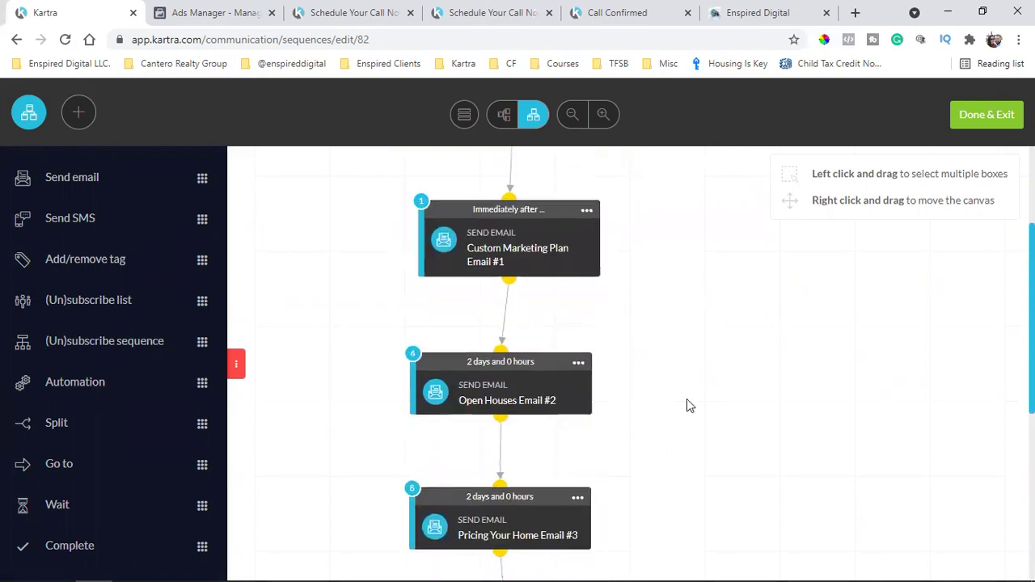
scroll(687, 404, "up", 3)
scroll(687, 404, "down", 3)
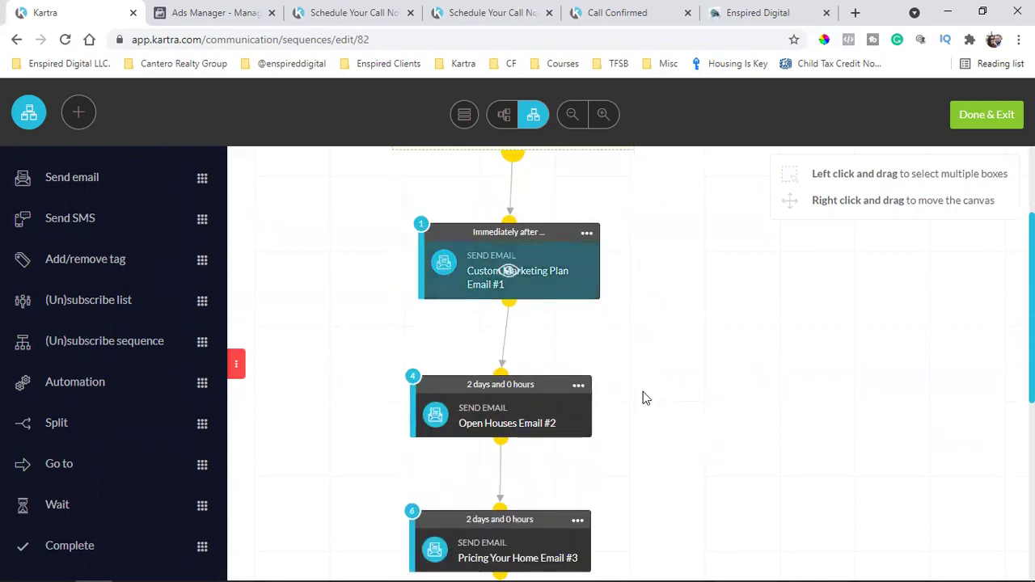
scroll(644, 397, "down", 5)
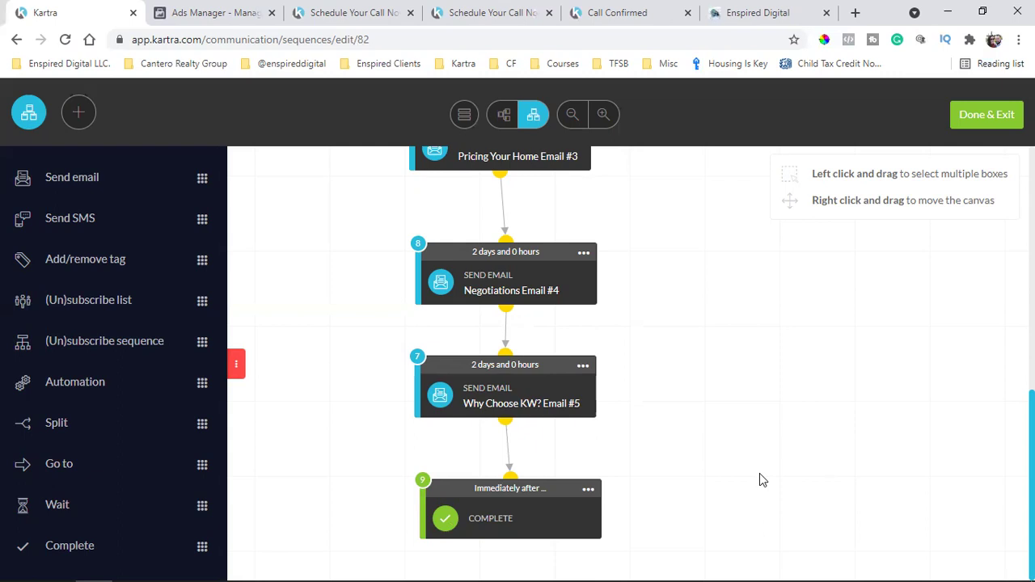
scroll(760, 481, "up", 10)
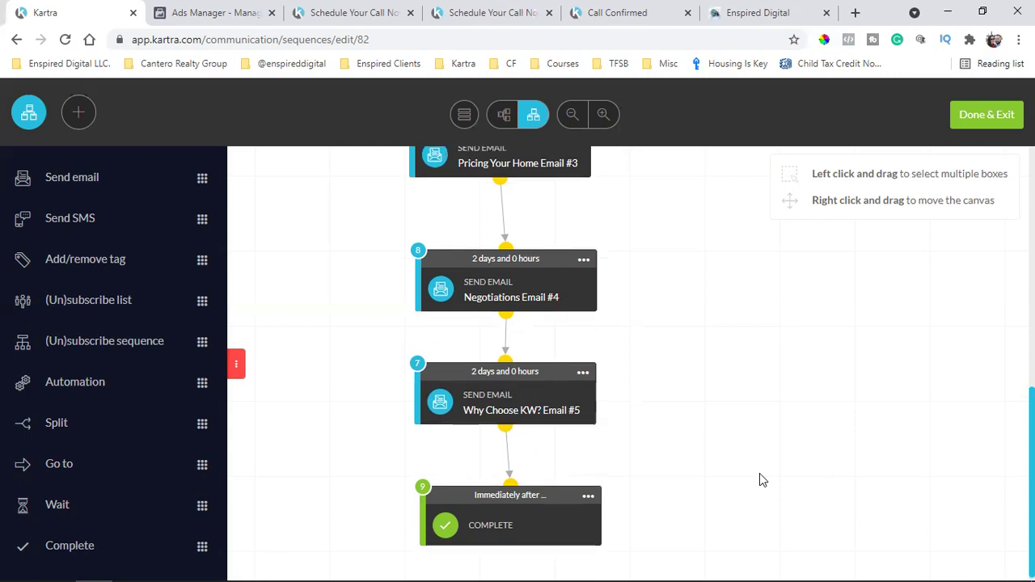
scroll(620, 328, "down", 10)
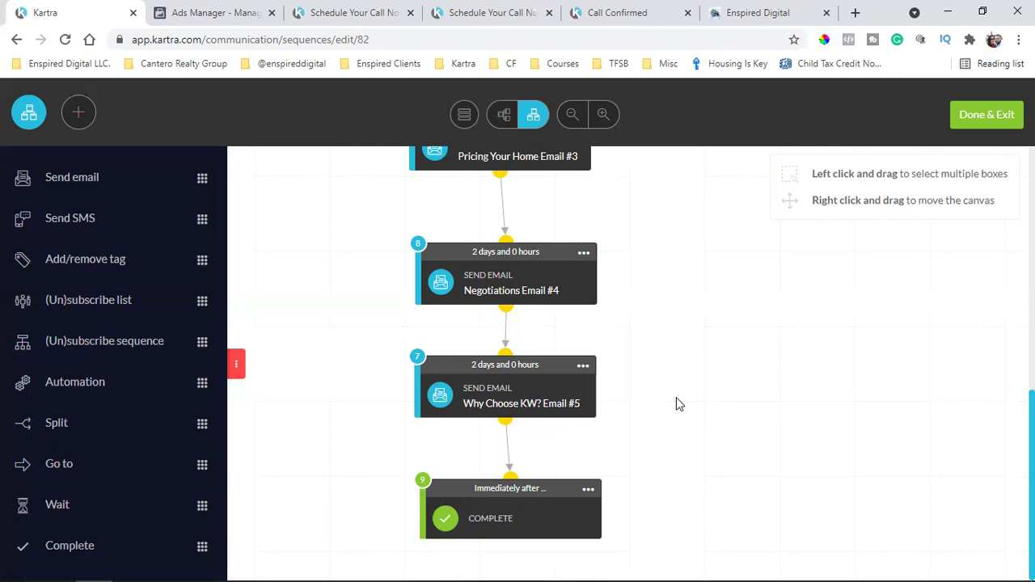
scroll(679, 404, "up", 5)
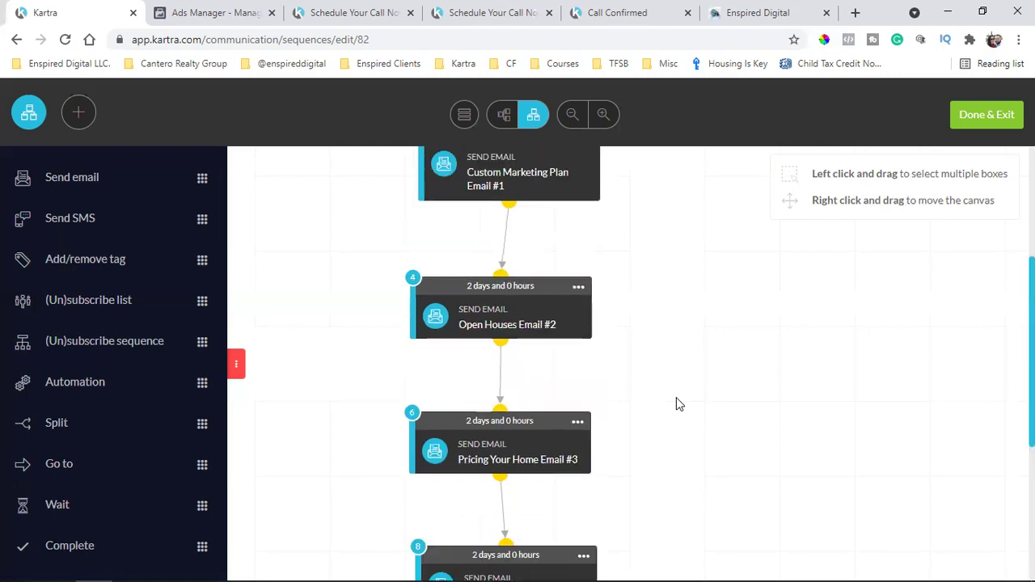
scroll(679, 404, "up", 3)
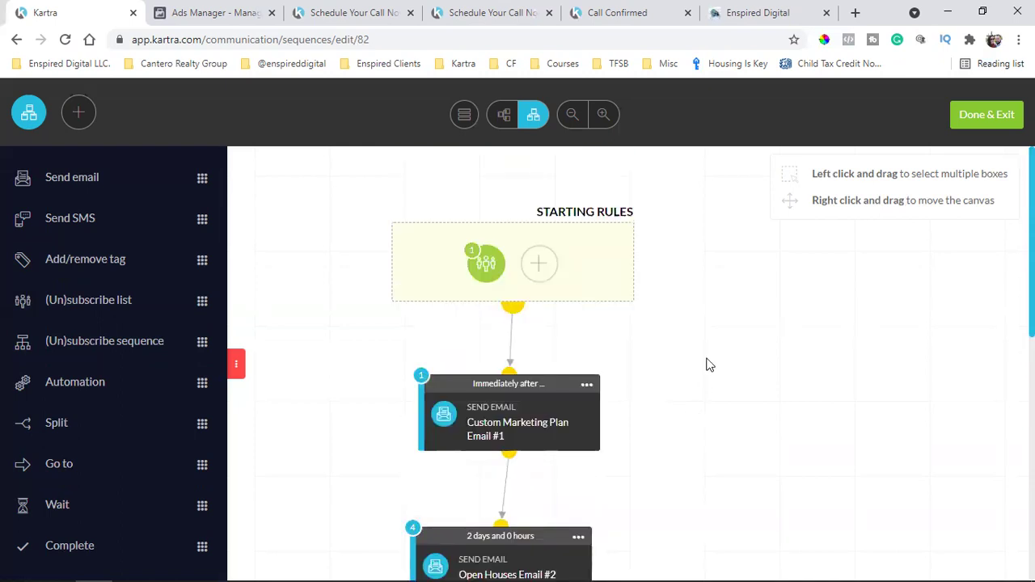
Exit the sequence editor and open the first Seller Guide Leads subscriber's profile
left_click(979, 123)
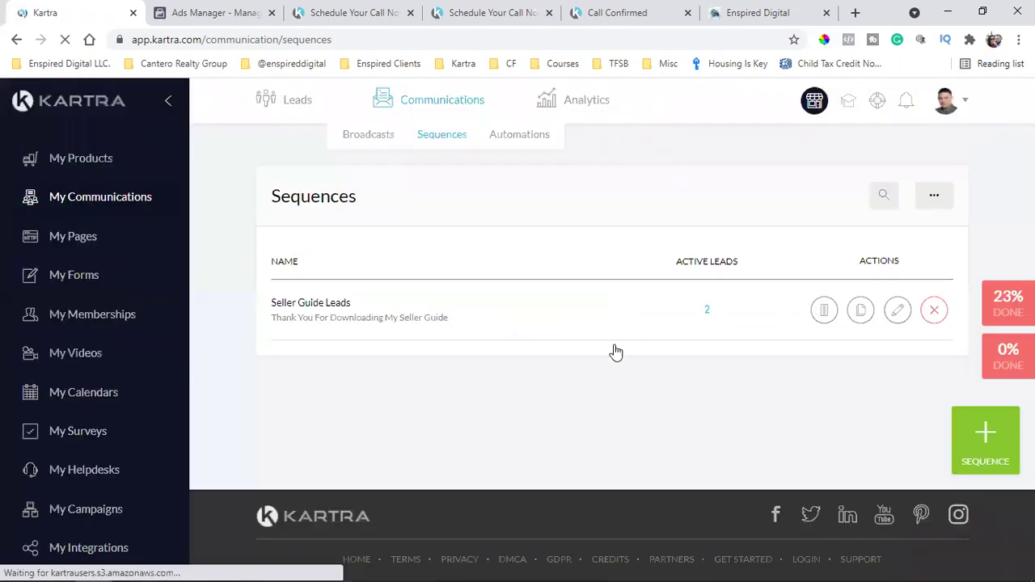
left_click(706, 313)
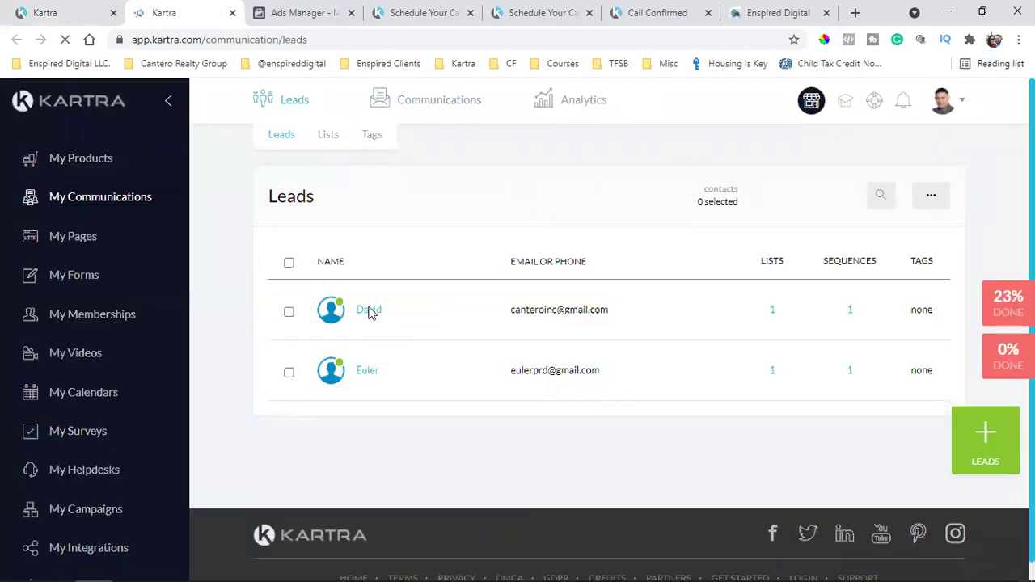
left_click(369, 310)
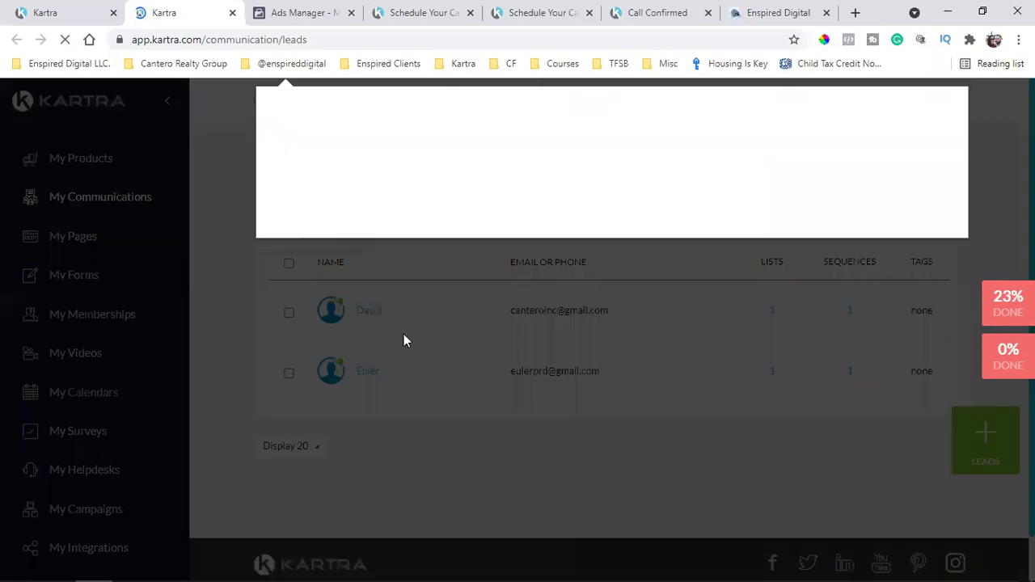
scroll(830, 407, "down", 3)
scroll(830, 407, "up", 3)
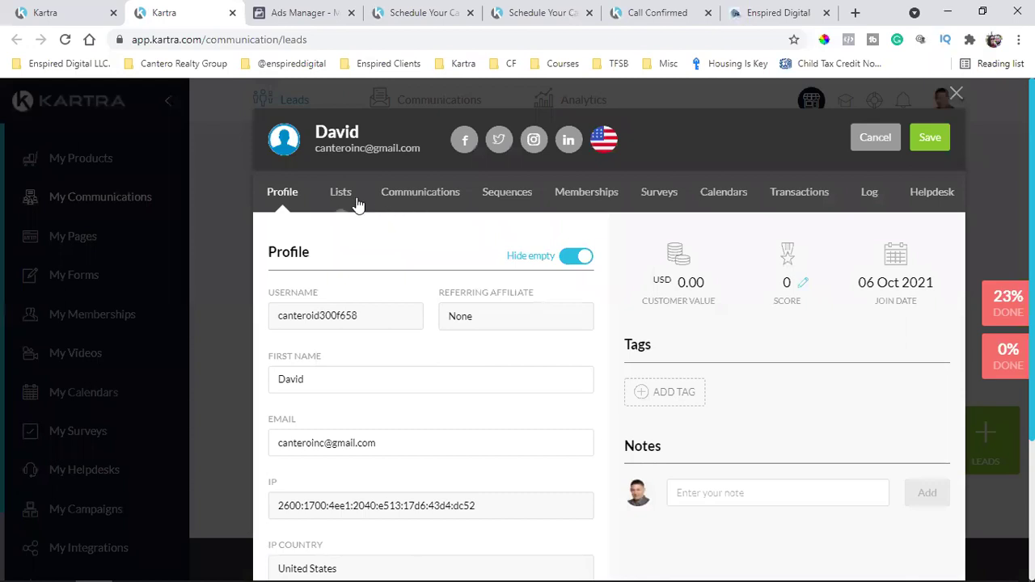
Review the lead's Lists, Communications, Sequences and Log tabs, then close the profile
left_click(343, 206)
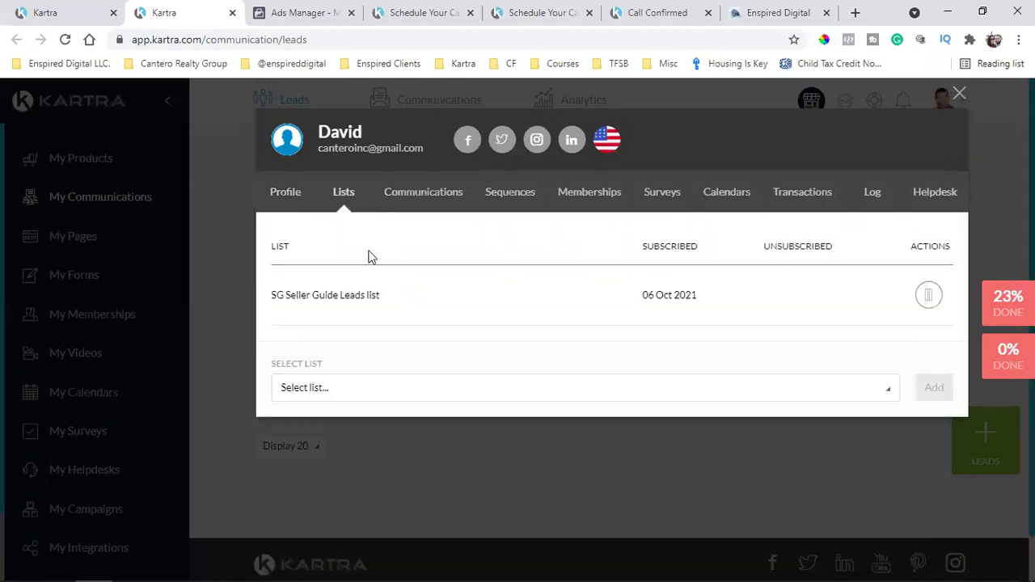
left_click(419, 195)
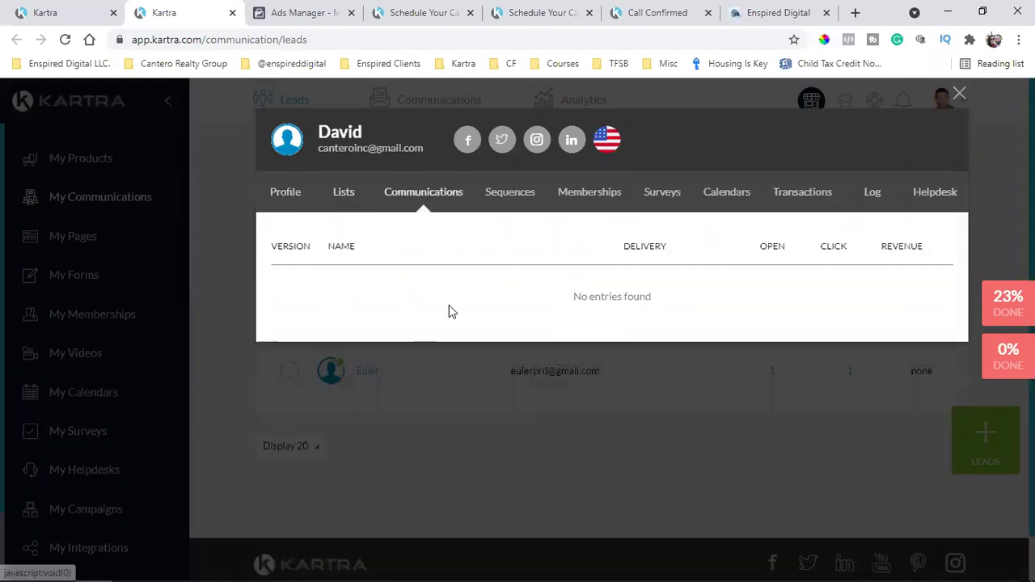
left_click(523, 203)
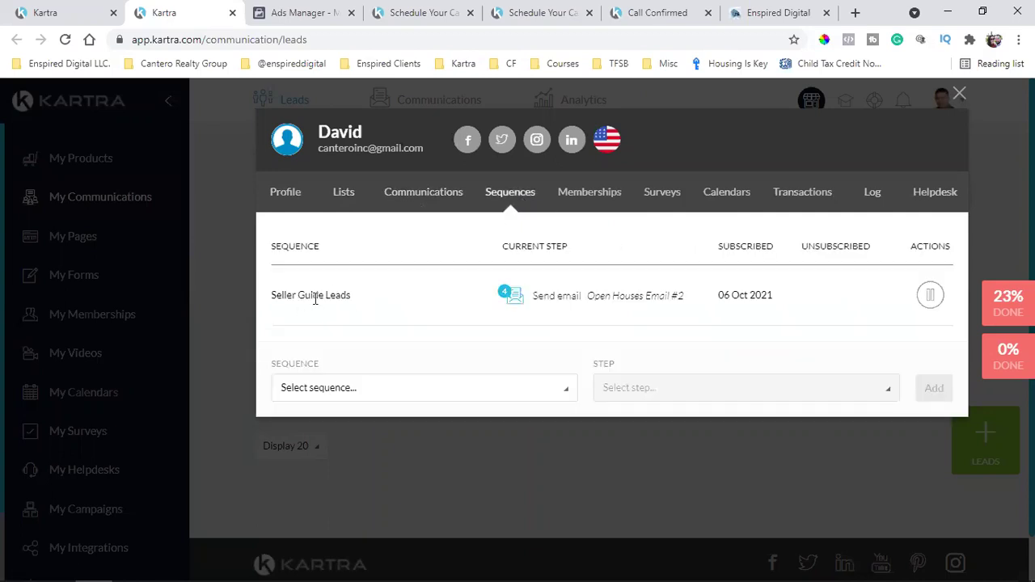
triple_click(326, 297)
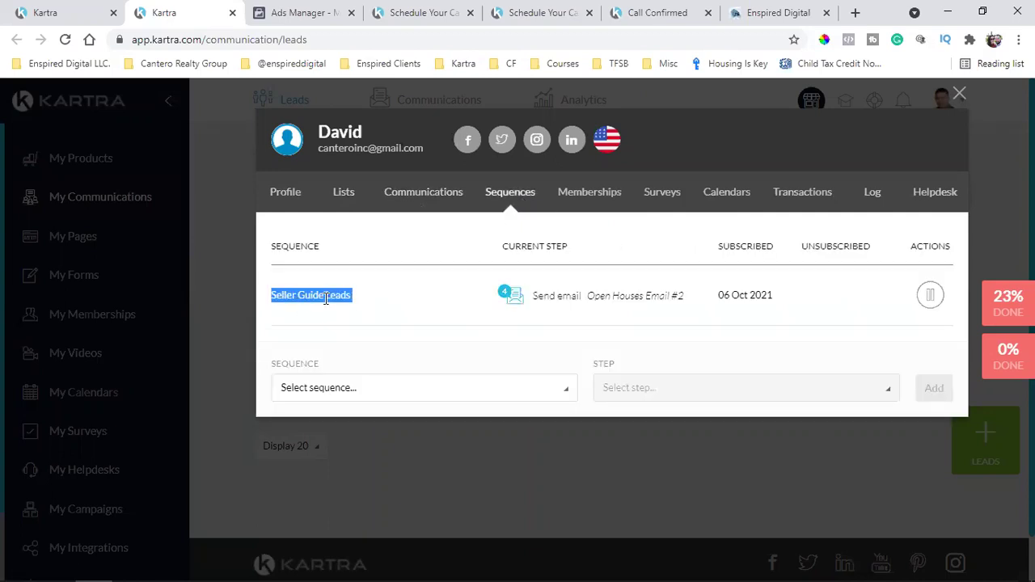
left_click(878, 198)
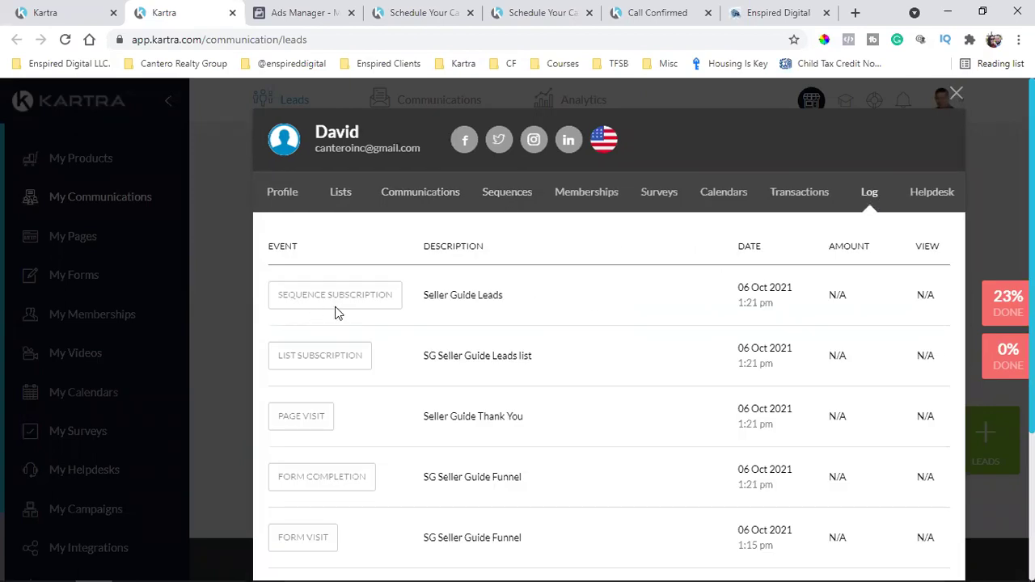
scroll(339, 314, "down", 2)
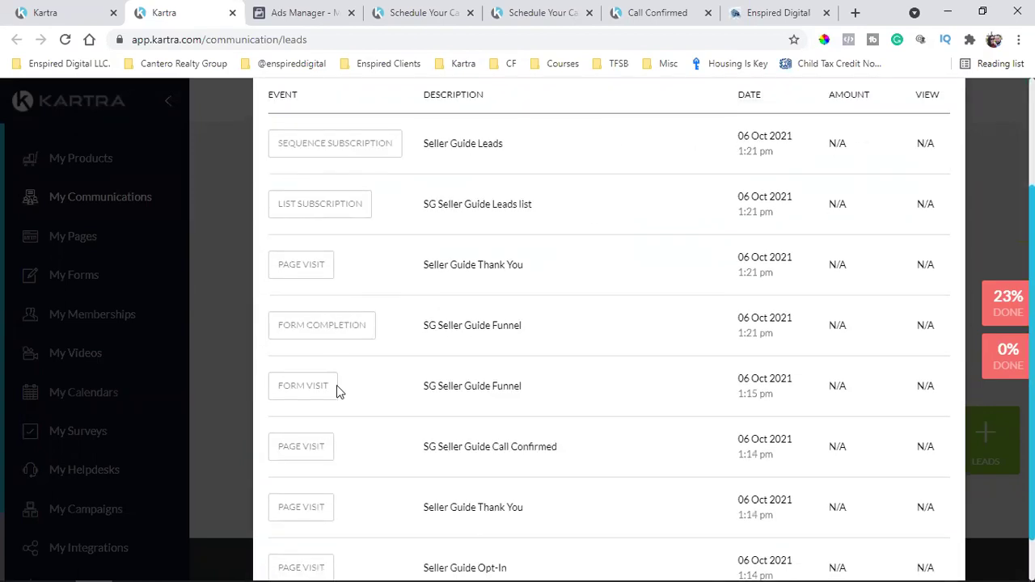
scroll(339, 400, "up", 1)
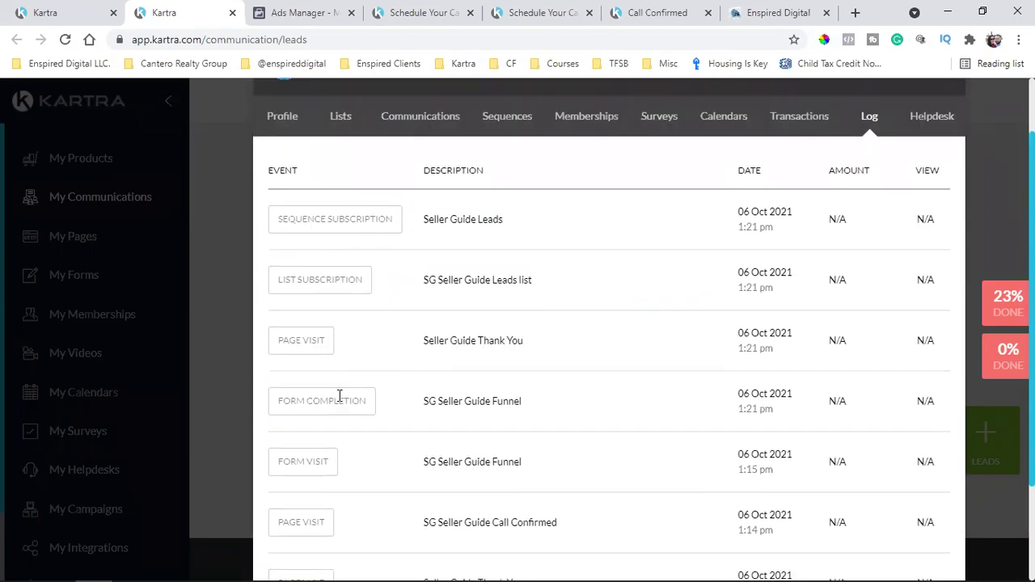
scroll(339, 398, "down", 2)
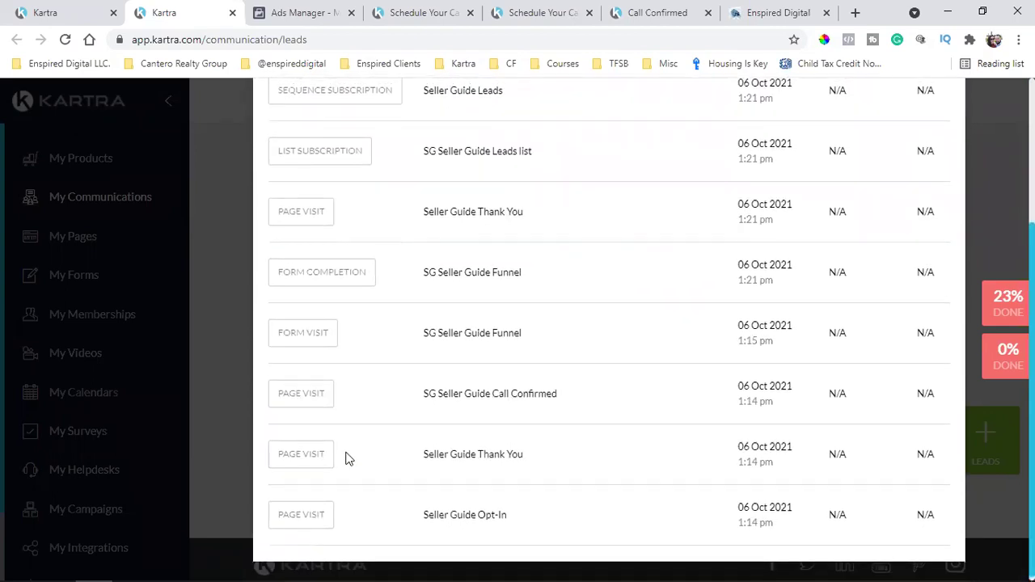
scroll(348, 453, "up", 3)
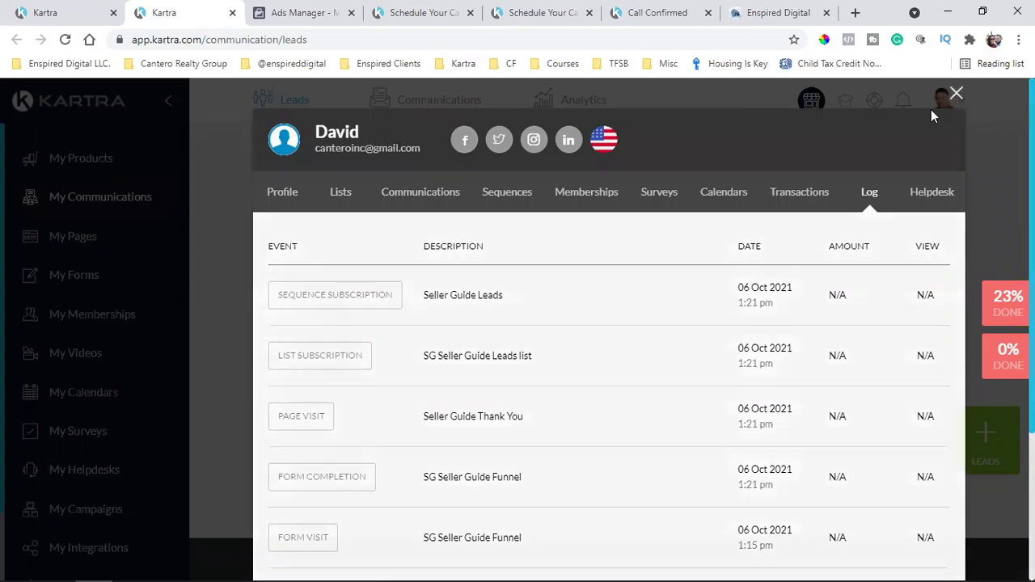
left_click(956, 93)
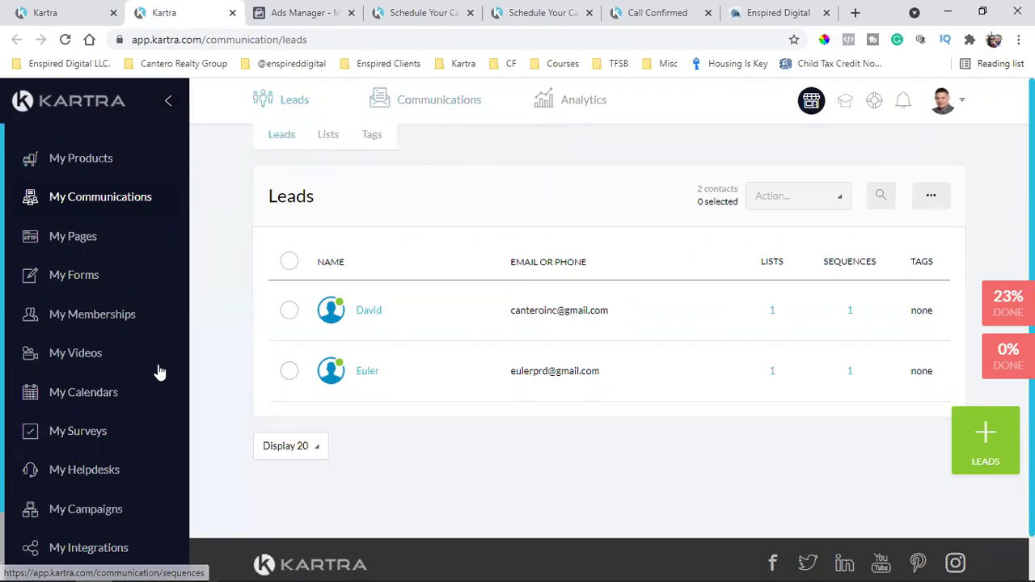
Copy the direct URL of 'Home Seller guide By Euler.pdf' from the membership Files list
left_click(119, 330)
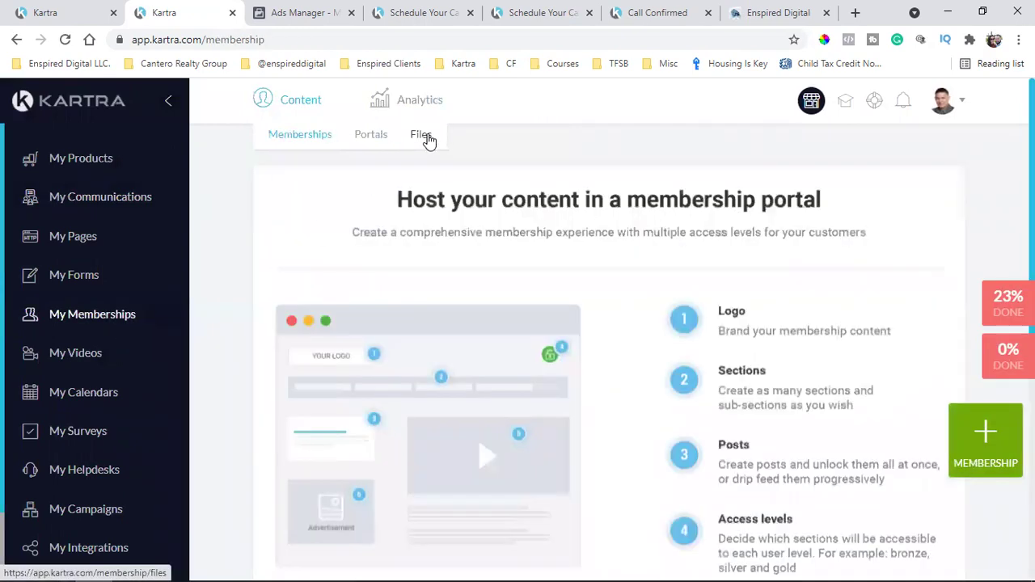
left_click(424, 137)
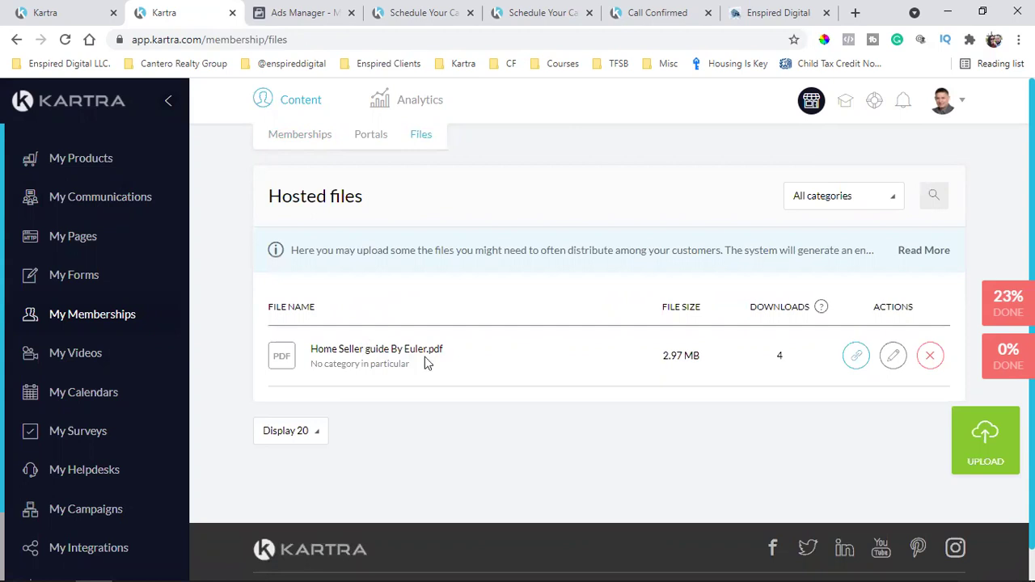
left_click(857, 357)
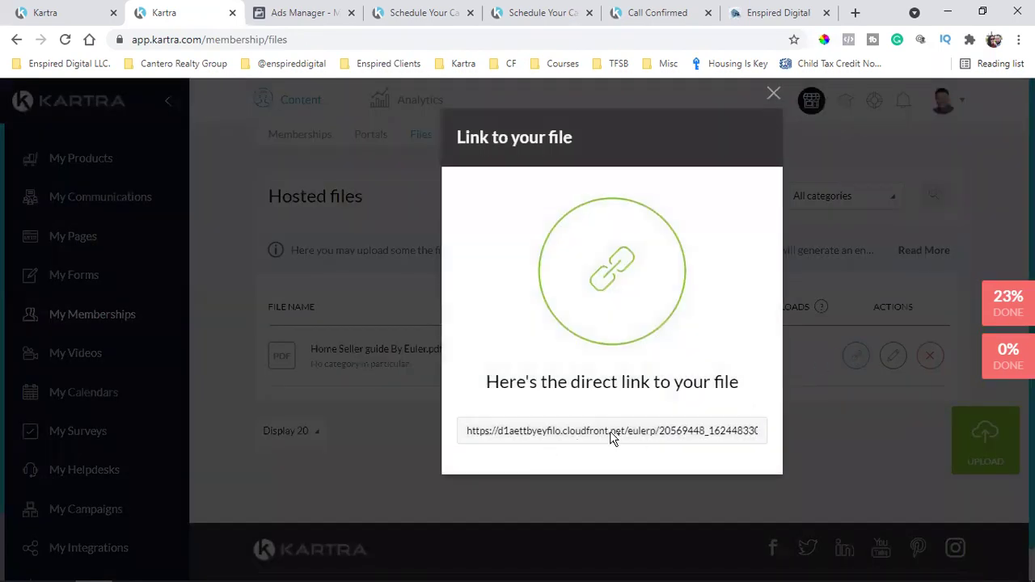
left_click(612, 437)
right_click(612, 437)
left_click(652, 446)
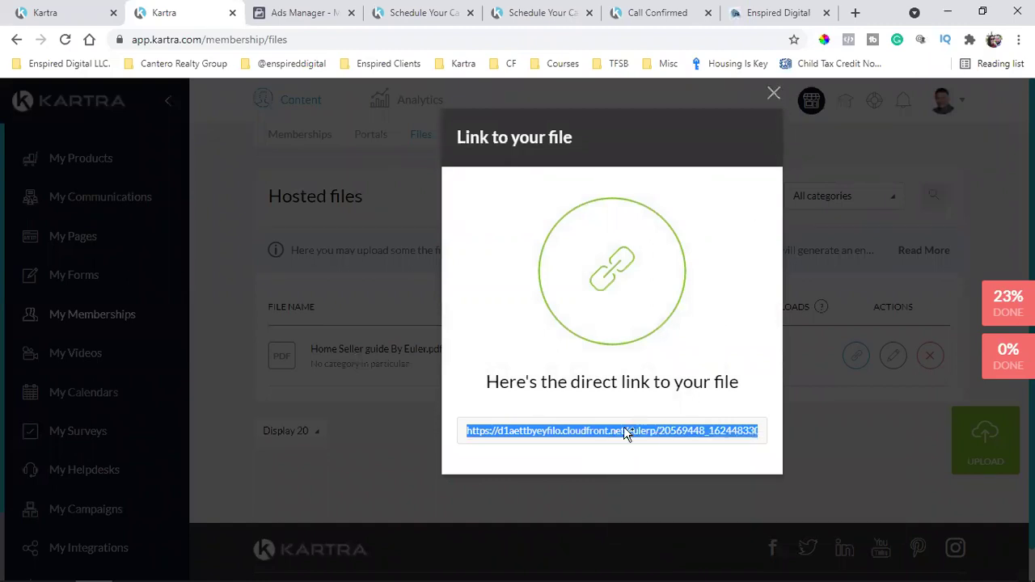
Load the copied PDF link in a new tab and read through to Step 2's decluttering tips
left_click(855, 12)
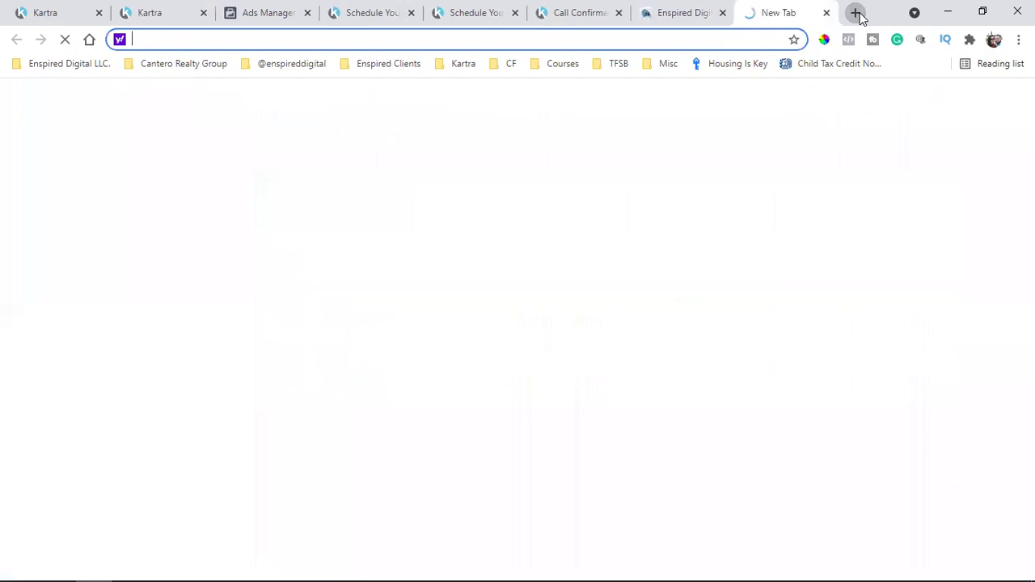
key("ctrl+v")
key("Return")
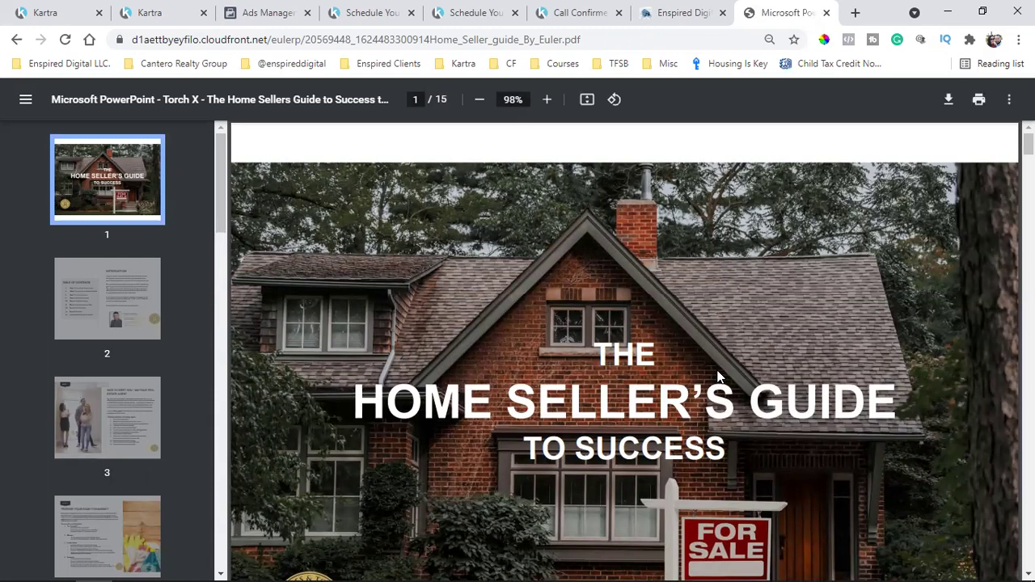
scroll(718, 377, "down", 10)
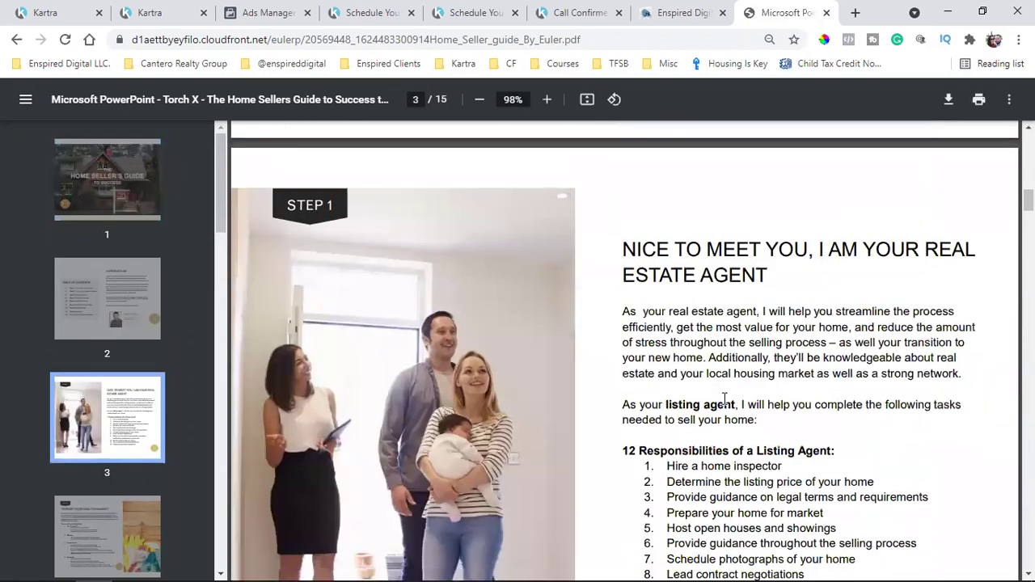
scroll(724, 398, "up", 9)
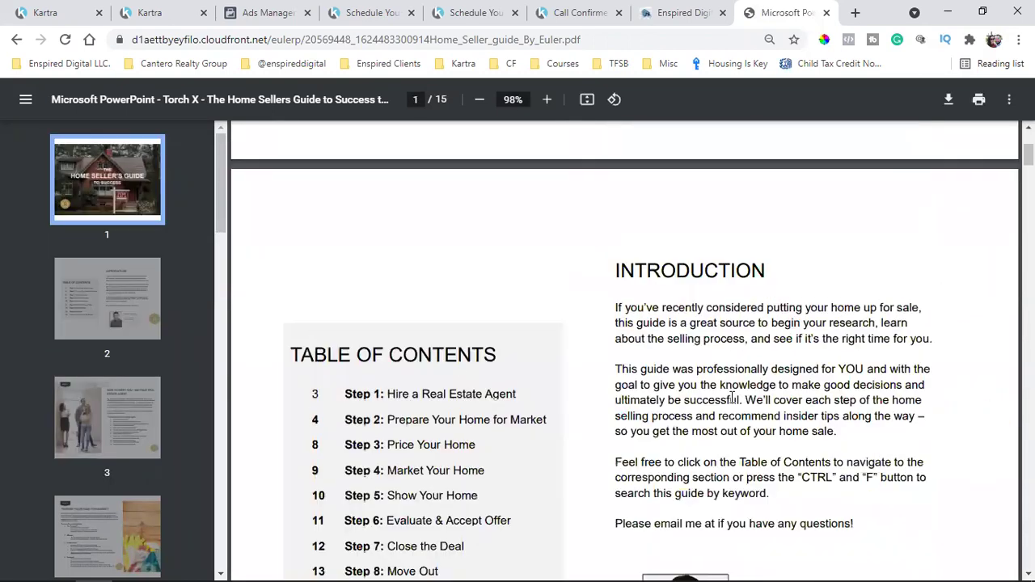
scroll(733, 414, "down", 8)
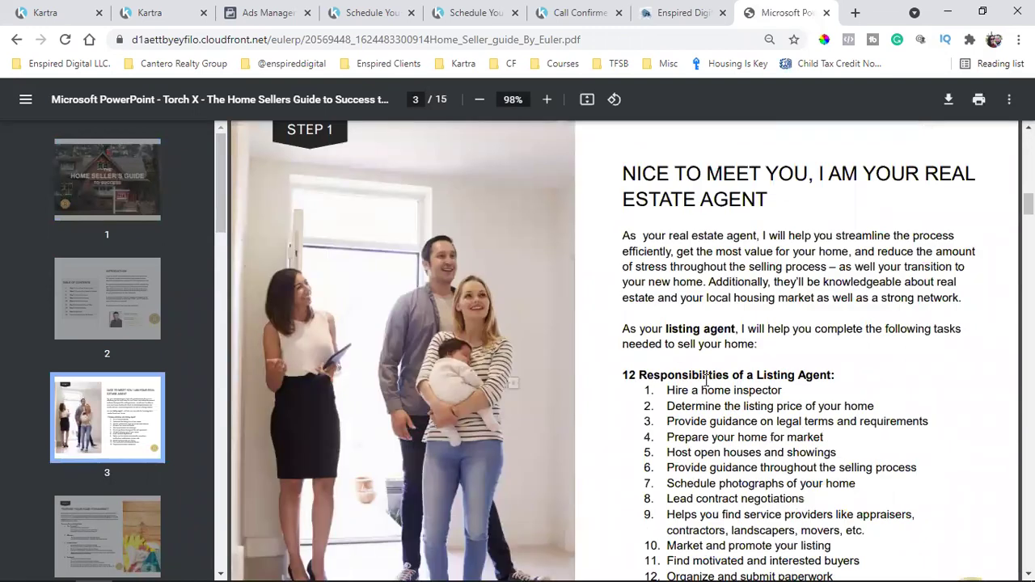
scroll(714, 340, "down", 1)
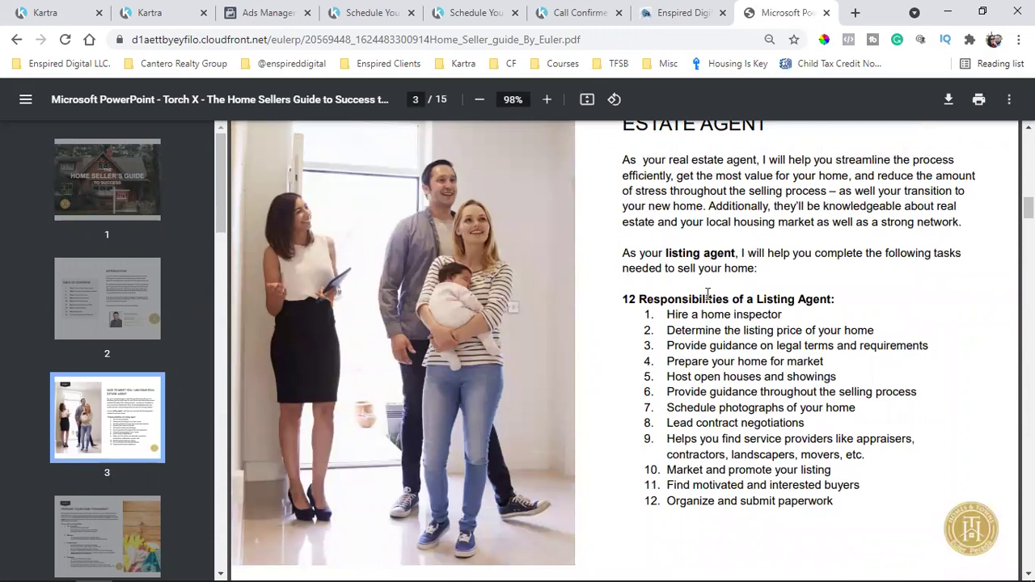
scroll(707, 293, "down", 5)
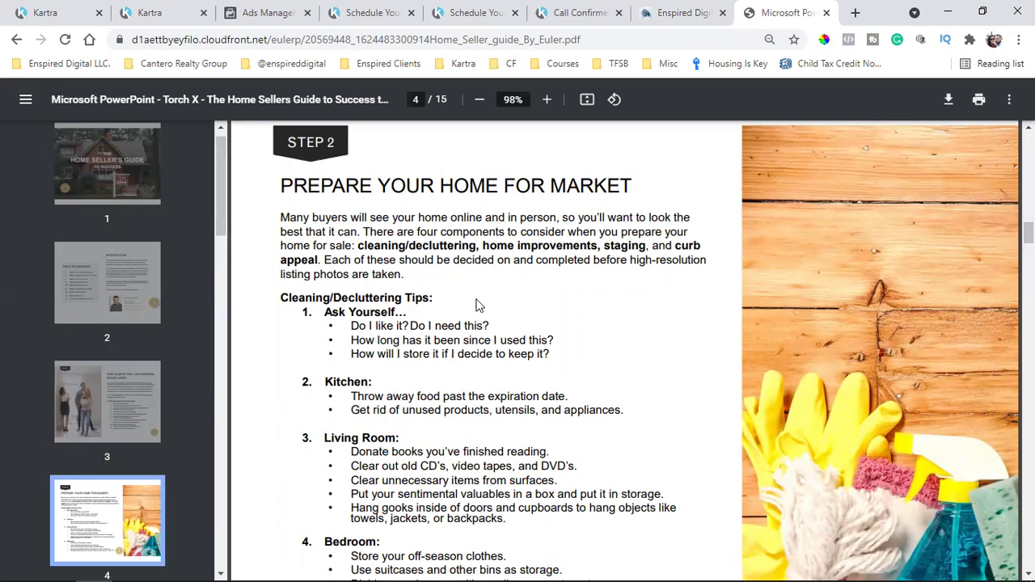
scroll(375, 389, "down", 2)
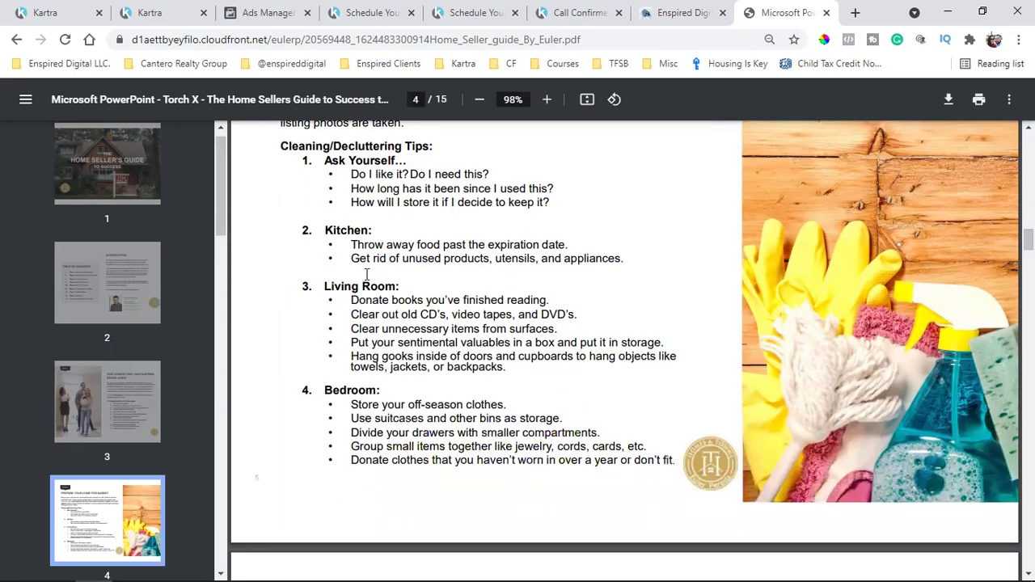
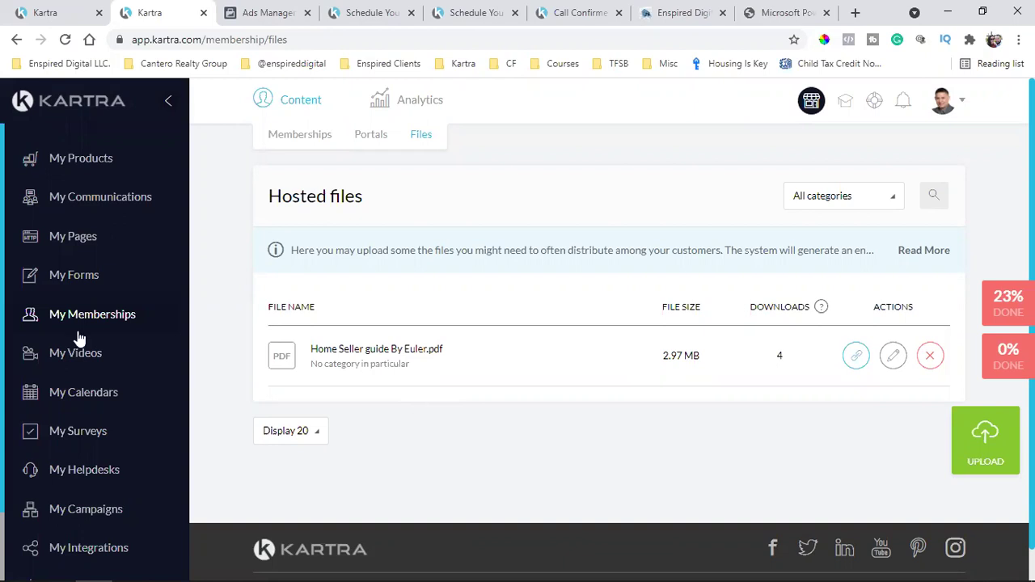
Copy the H&T calendar's Kartra-hosted booking page link
left_click(81, 394)
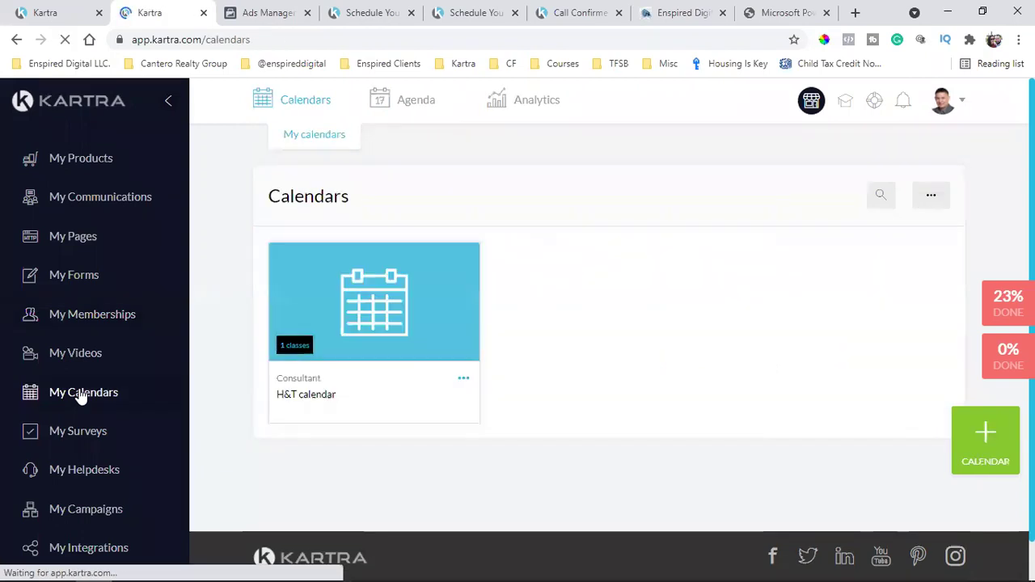
triple_click(316, 394)
left_click(463, 380)
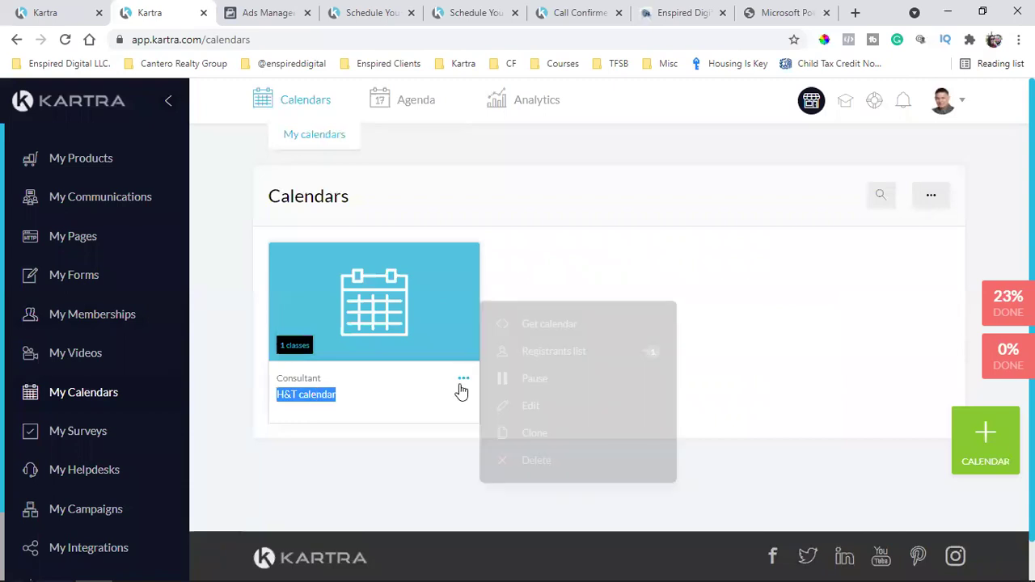
left_click(558, 324)
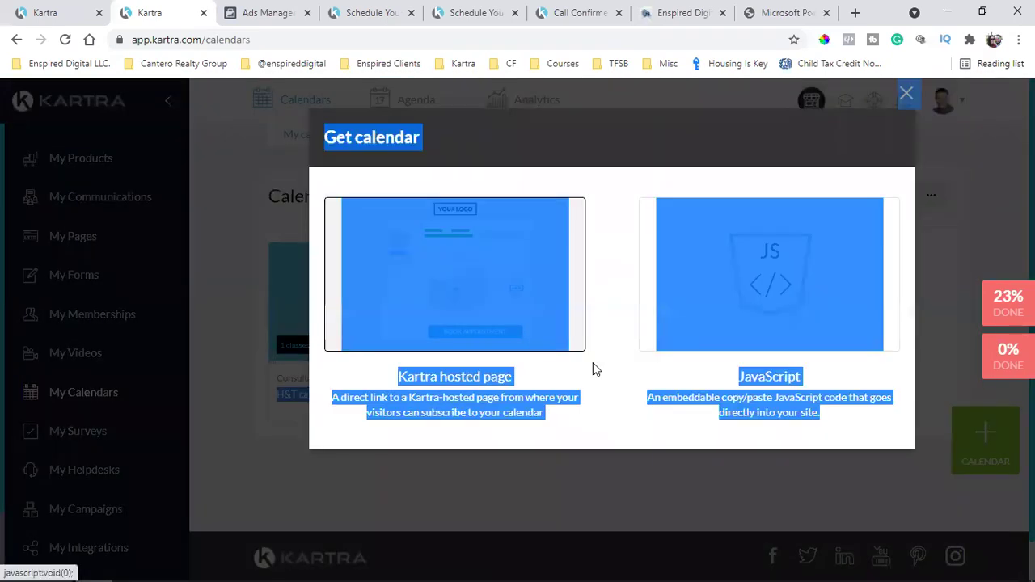
left_click(495, 279)
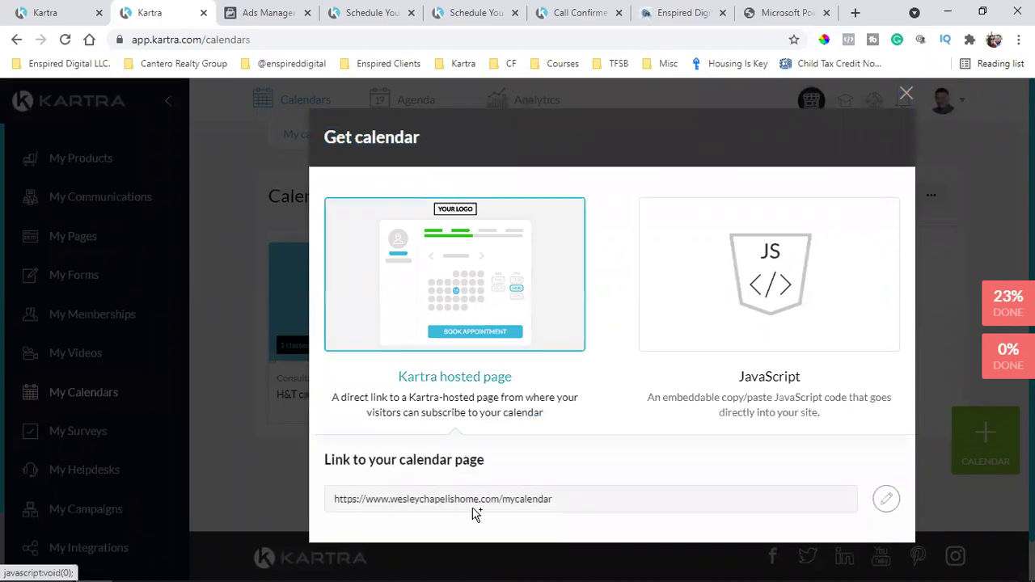
triple_click(489, 501)
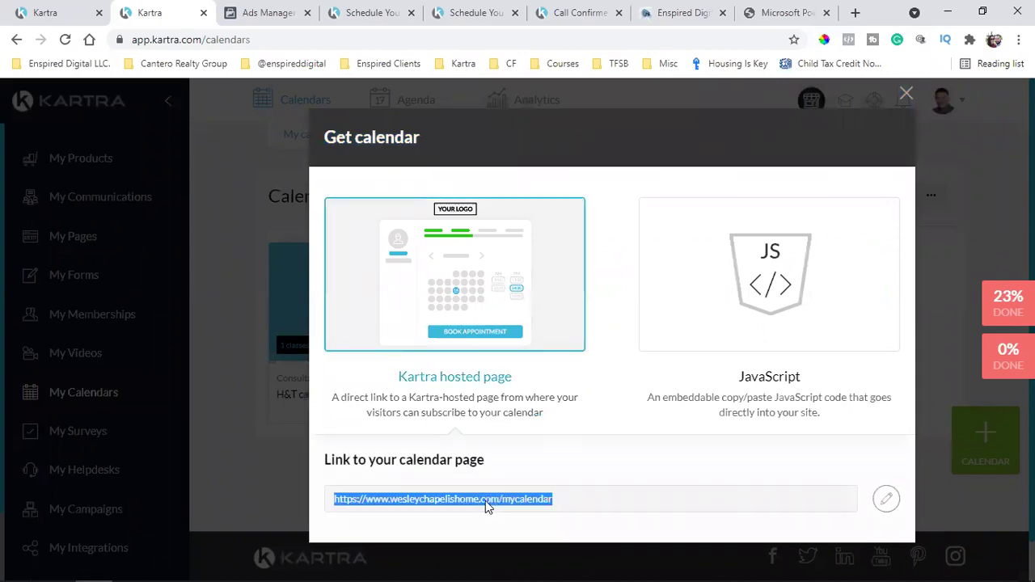
right_click(488, 503)
left_click(555, 402)
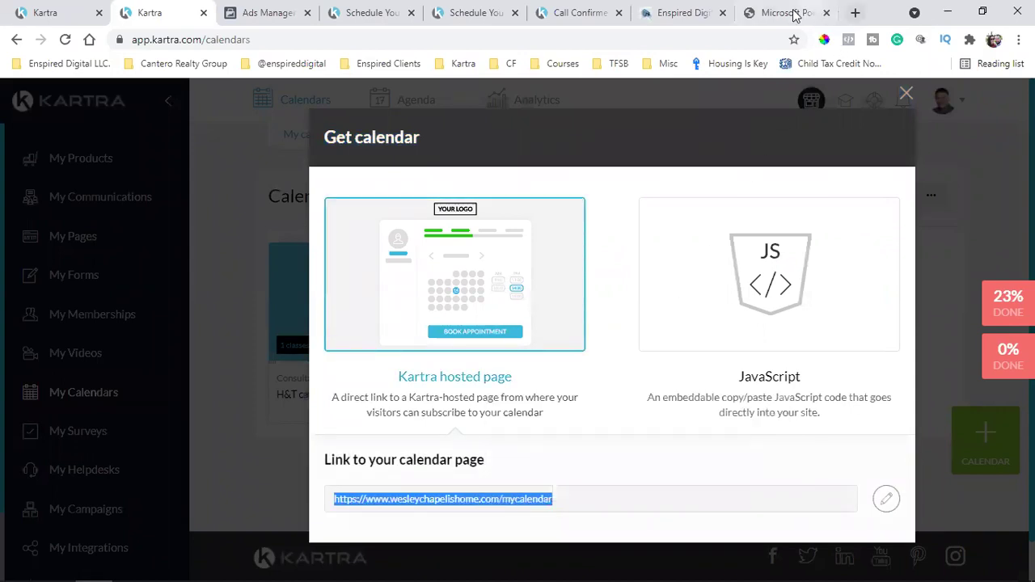
Load the copied calendar link in a new browser tab
left_click(795, 14)
left_click(855, 13)
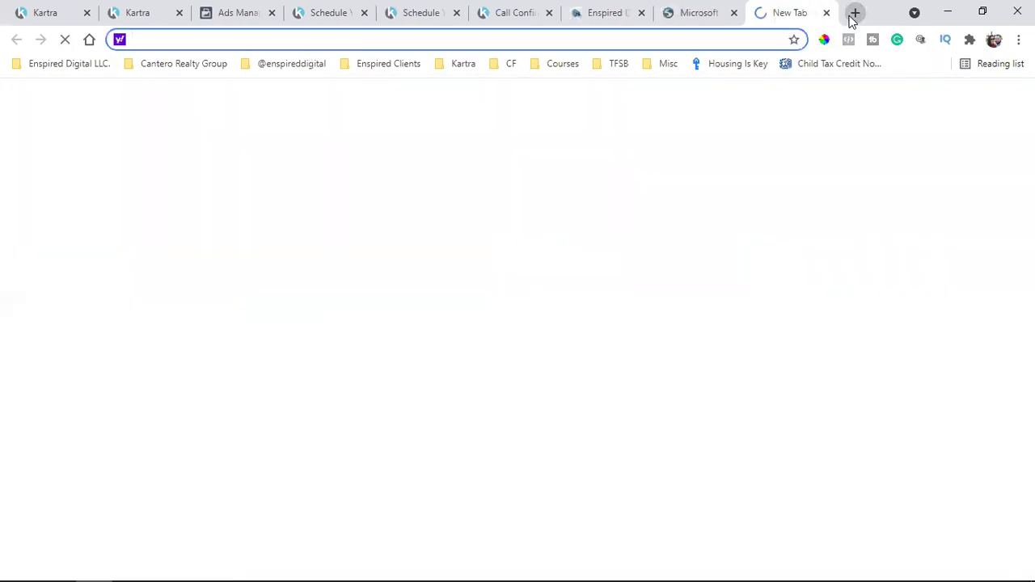
key("ctrl+v")
key("Return")
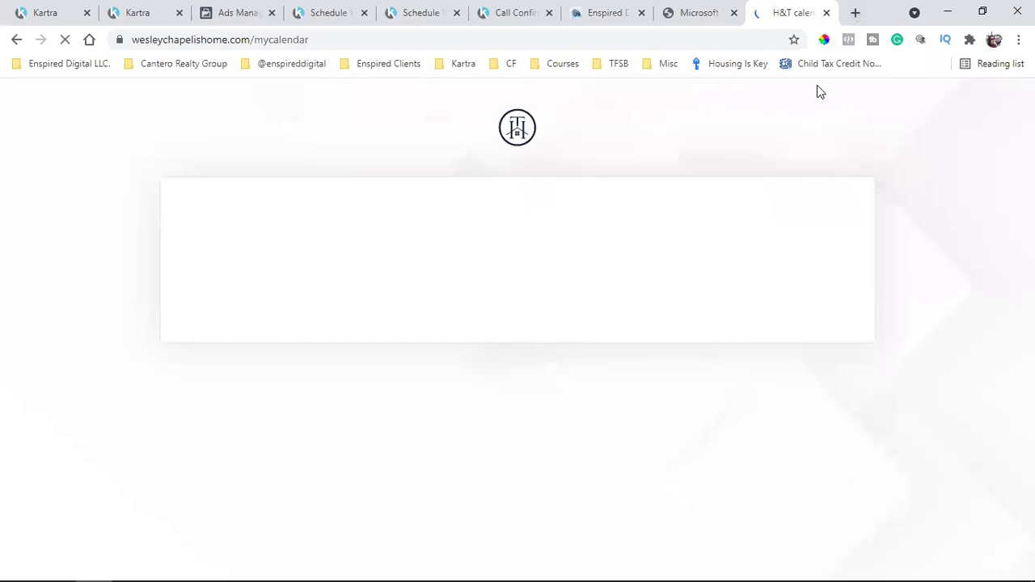
Preview the booking page's 12:00 pm slot, then return to the Kartra Sequences tab
left_click(327, 12)
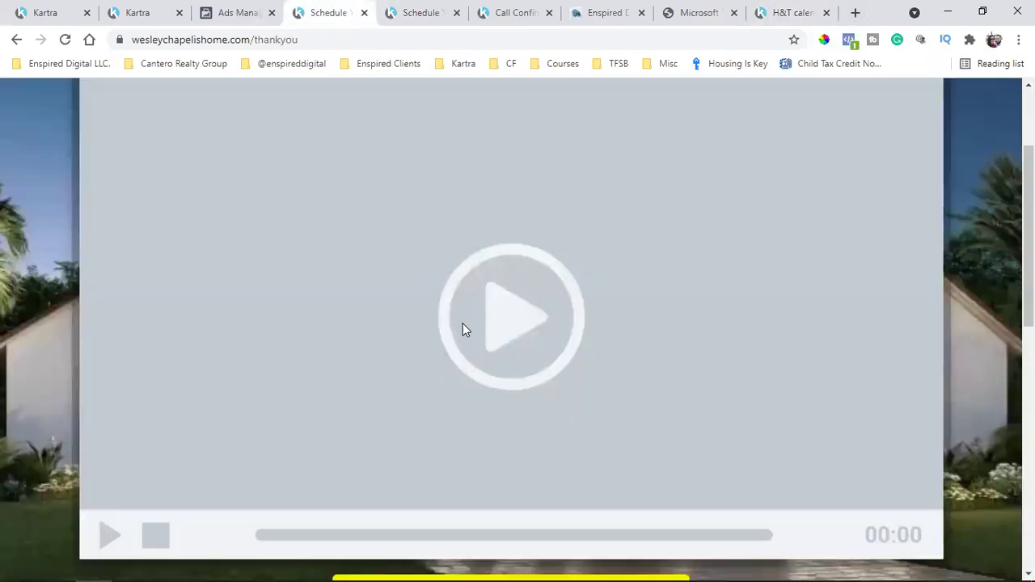
scroll(463, 324, "up", 2)
scroll(453, 347, "down", 9)
scroll(437, 368, "up", 7)
scroll(486, 376, "down", 3)
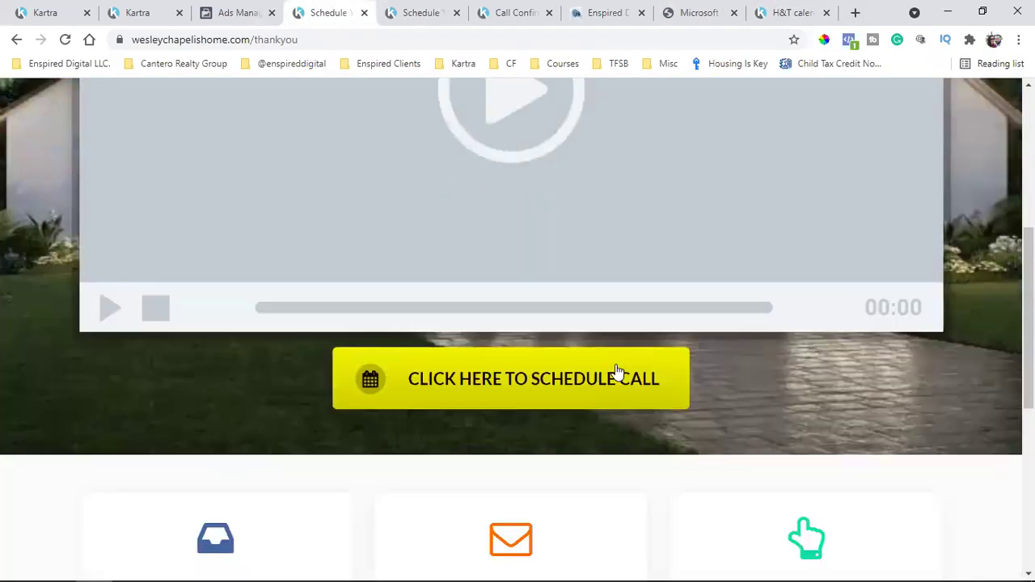
left_click(791, 12)
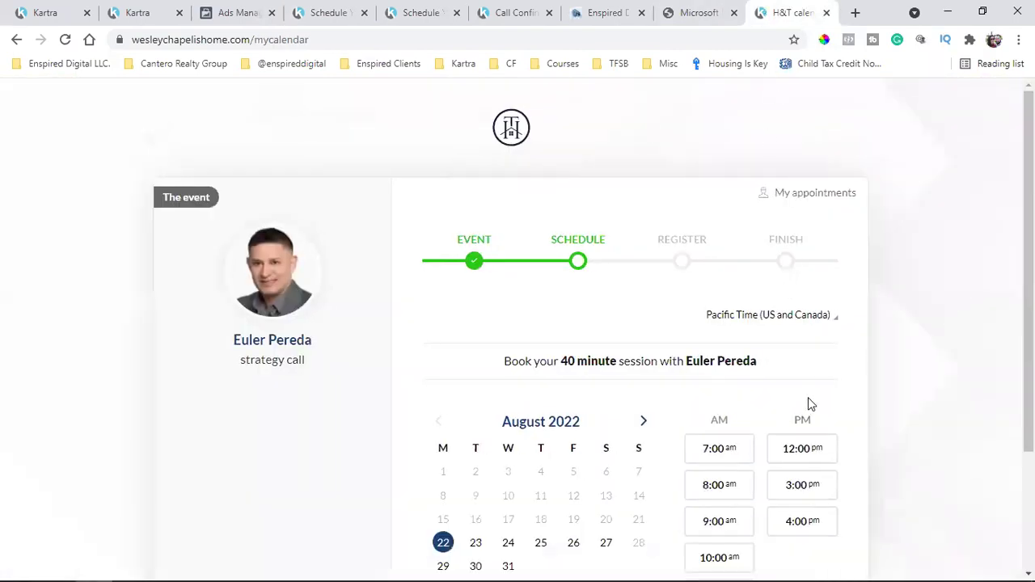
left_click(829, 446)
scroll(844, 447, "down", 2)
scroll(844, 449, "up", 2)
left_click(45, 12)
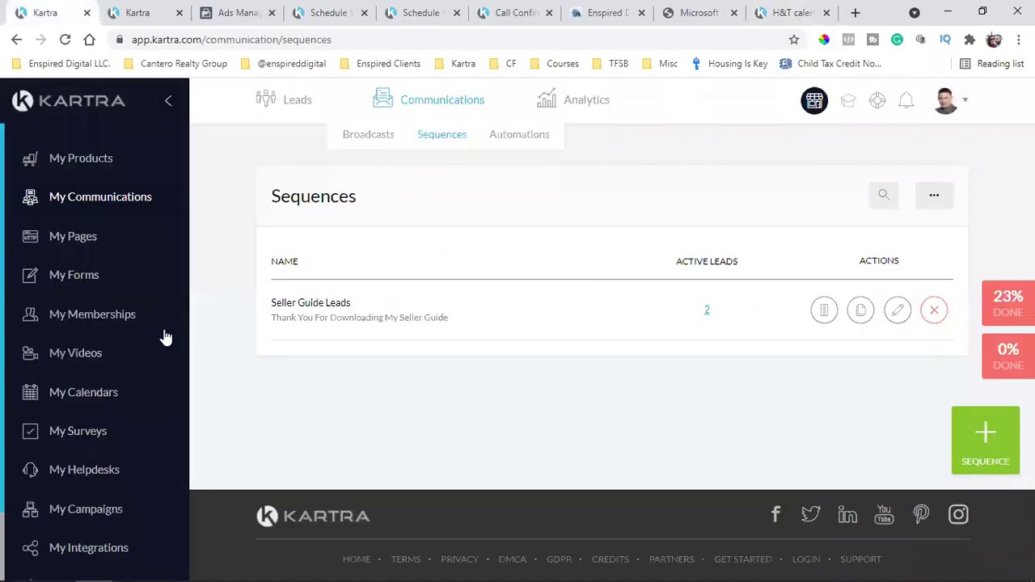
Open the Seller Guide Thank You page from My Pages in the page editor
left_click(69, 246)
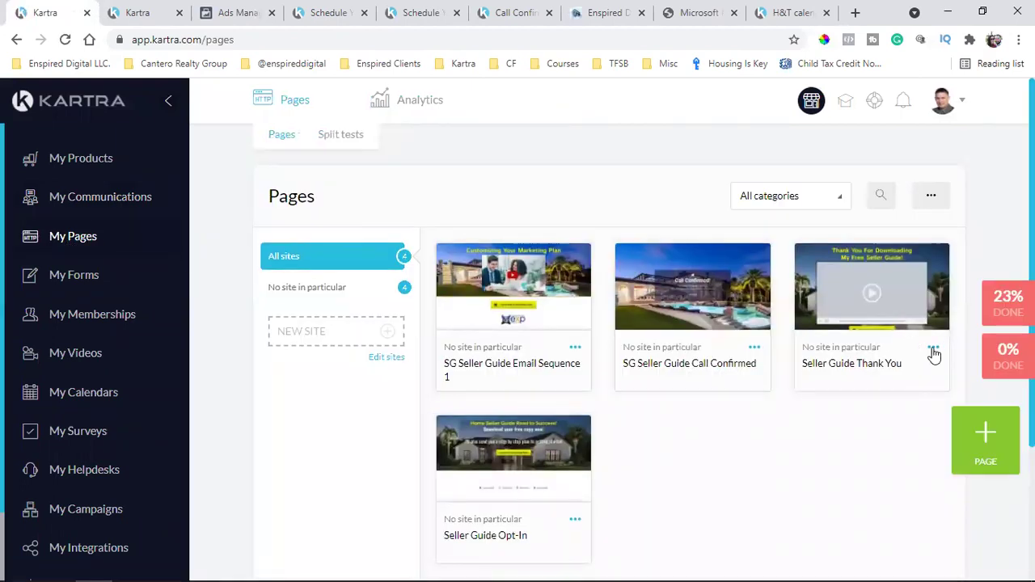
left_click(935, 355)
left_click(854, 377)
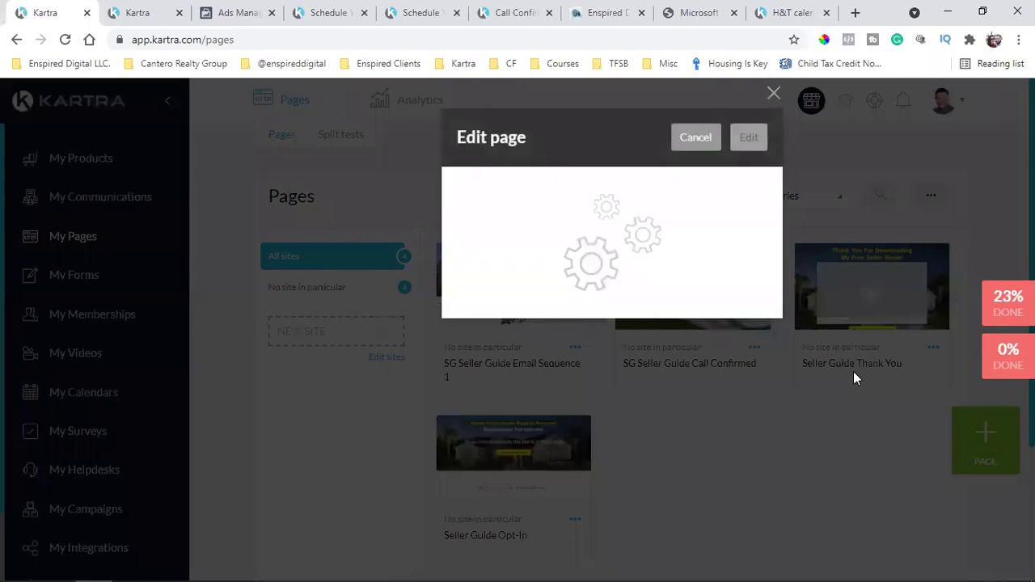
left_click(742, 137)
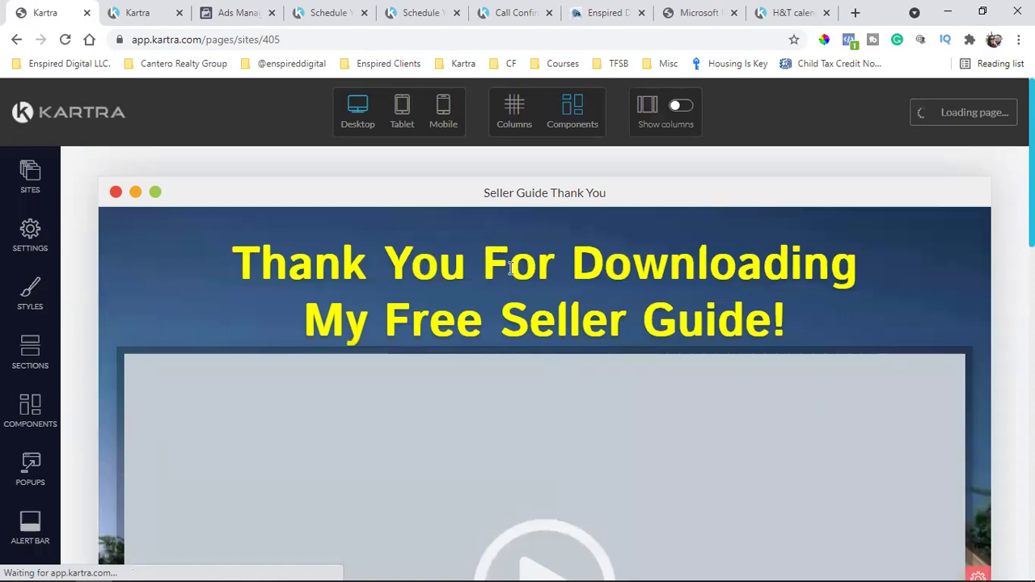
Link the schedule-call button to the H&T calendar as an overlay popup
scroll(488, 363, "down", 5)
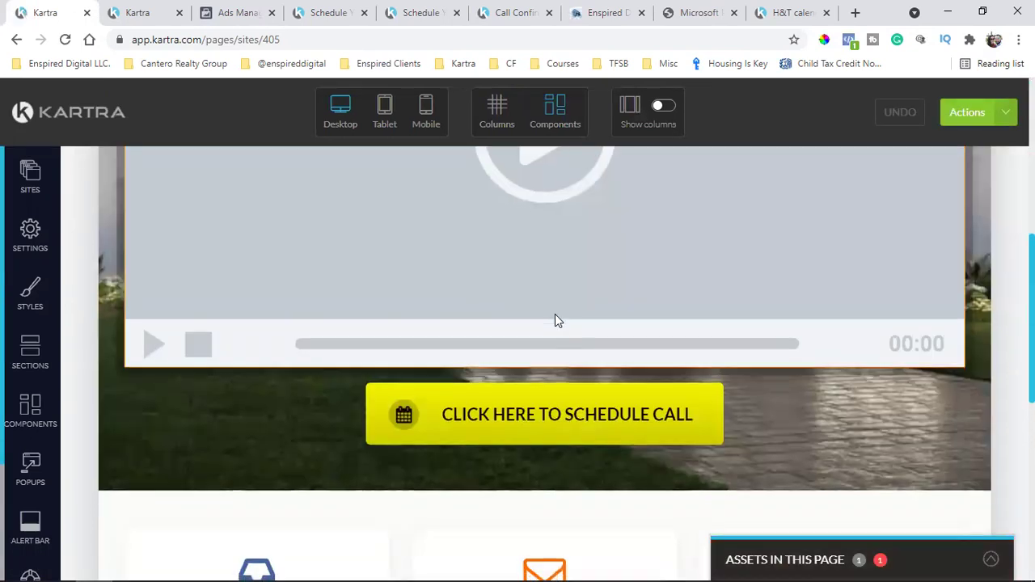
scroll(555, 321, "down", 1)
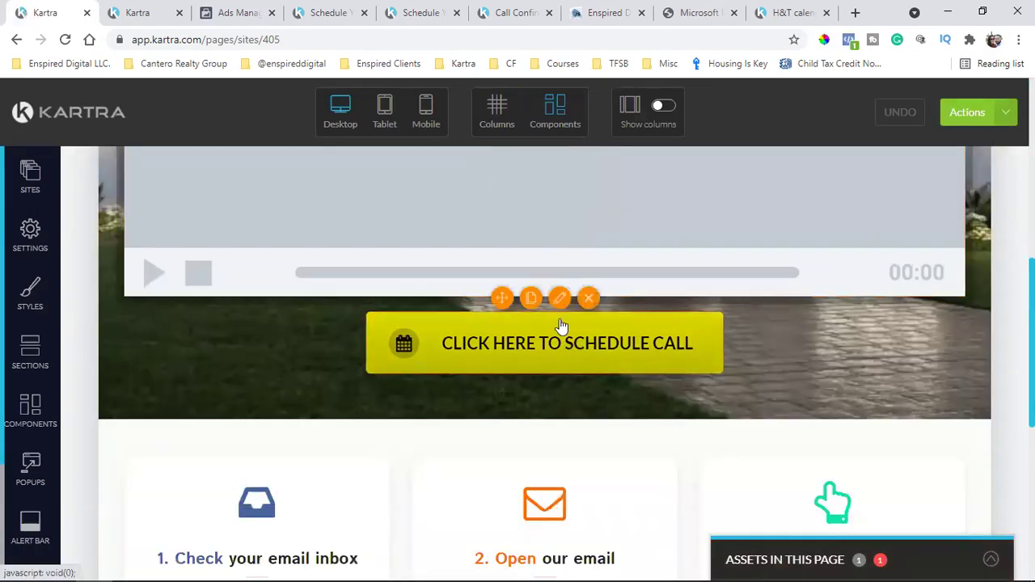
left_click(560, 300)
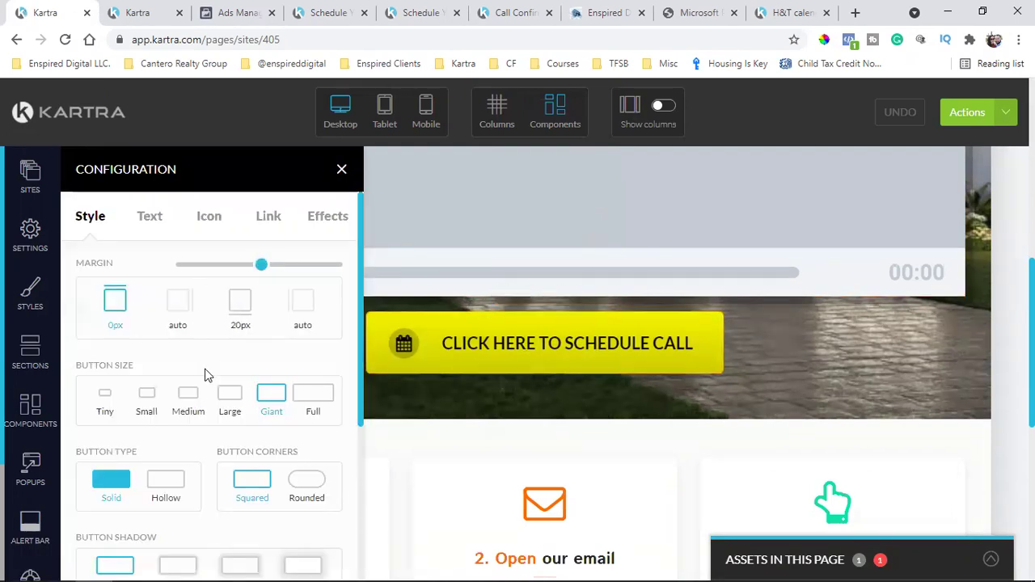
left_click(270, 217)
scroll(202, 324, "down", 3)
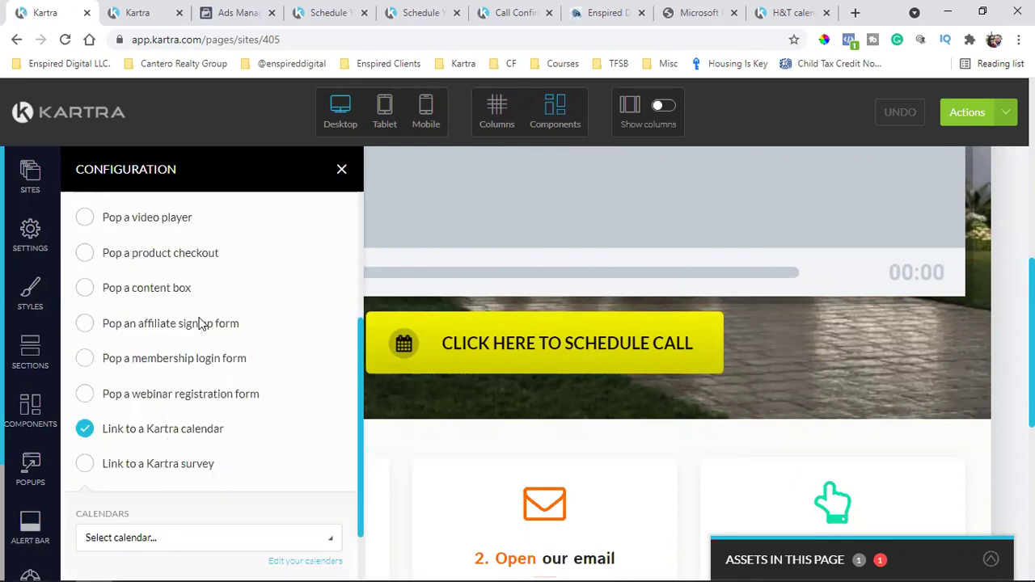
scroll(174, 426, "down", 1)
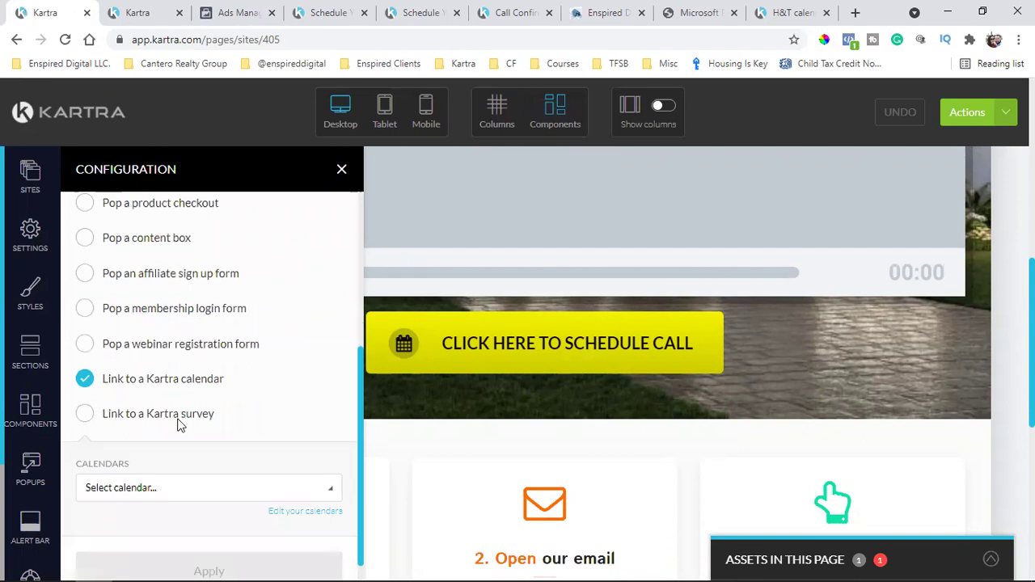
left_click(149, 470)
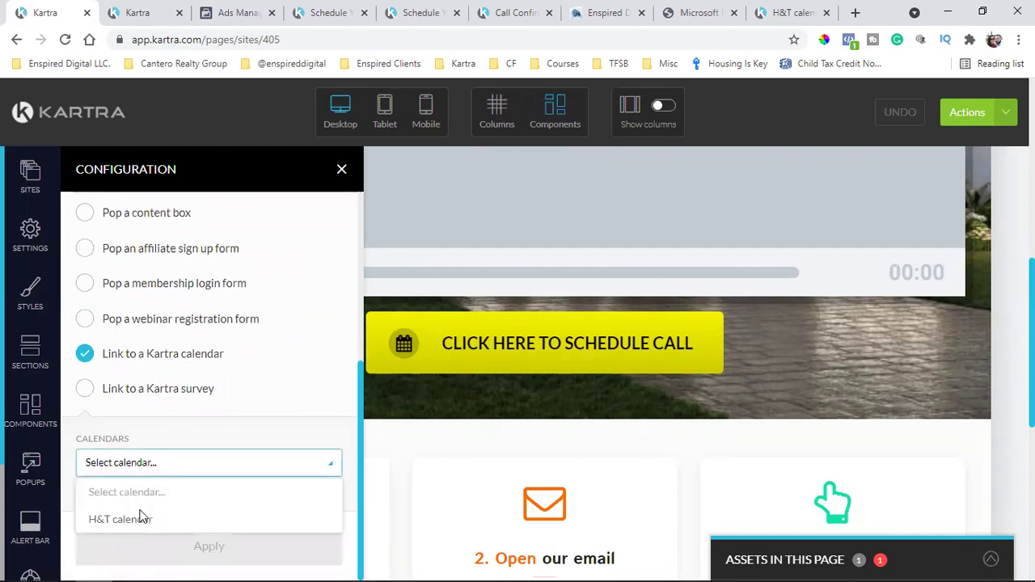
left_click(139, 518)
scroll(129, 489, "down", 1)
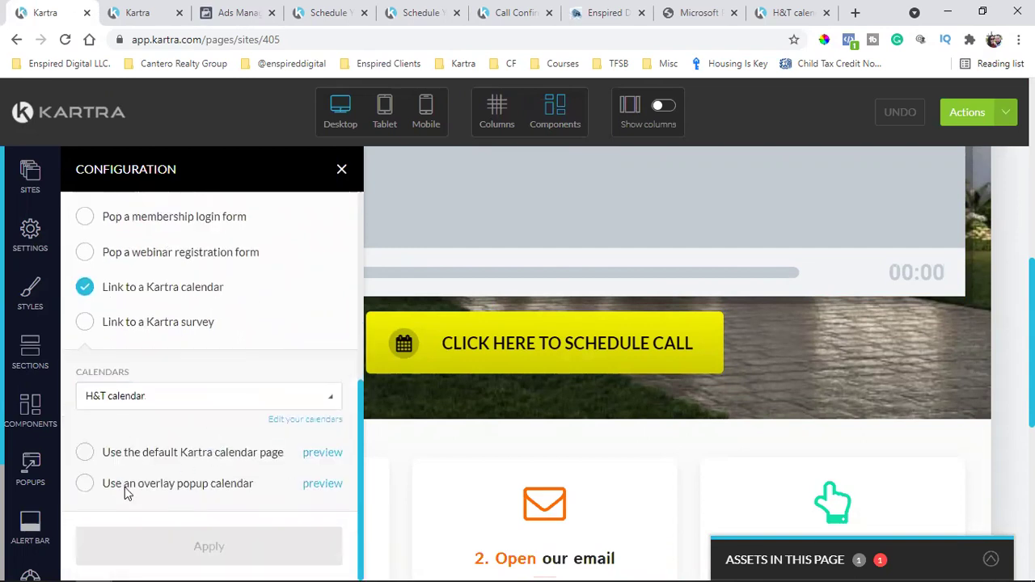
left_click(85, 484)
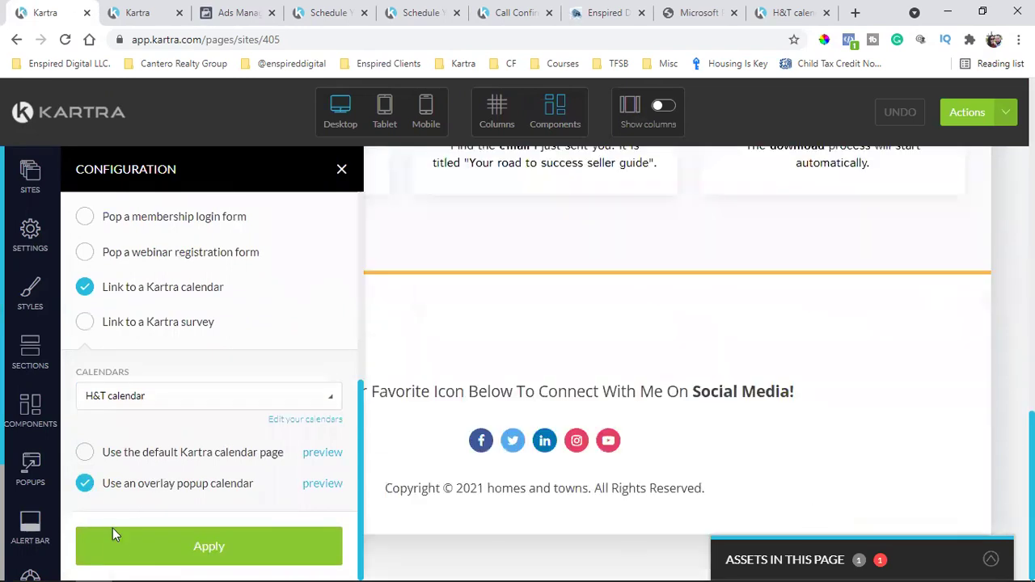
left_click(114, 550)
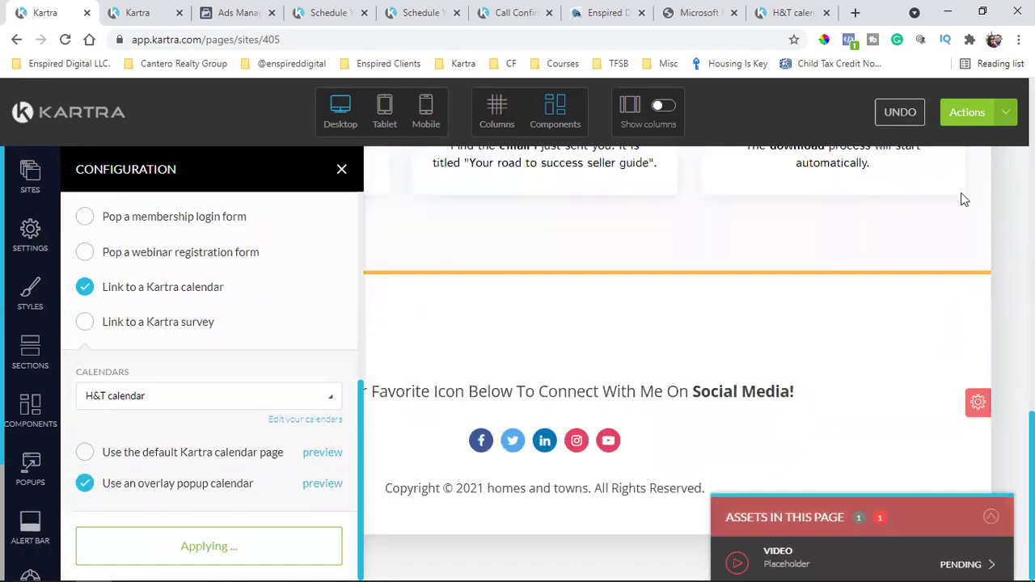
Save progress, publish the page live, and return to the dashboard
left_click(1007, 118)
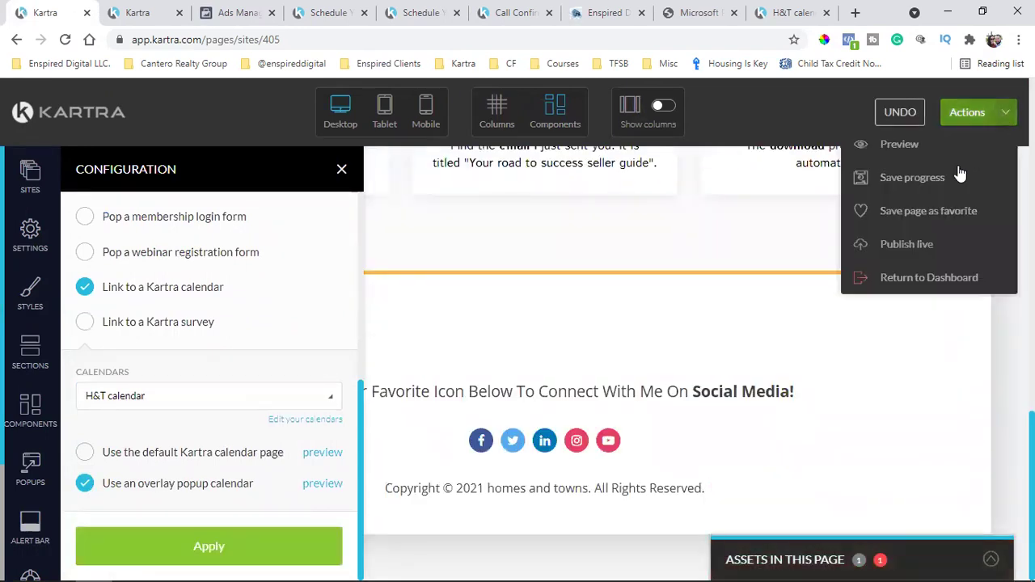
left_click(911, 178)
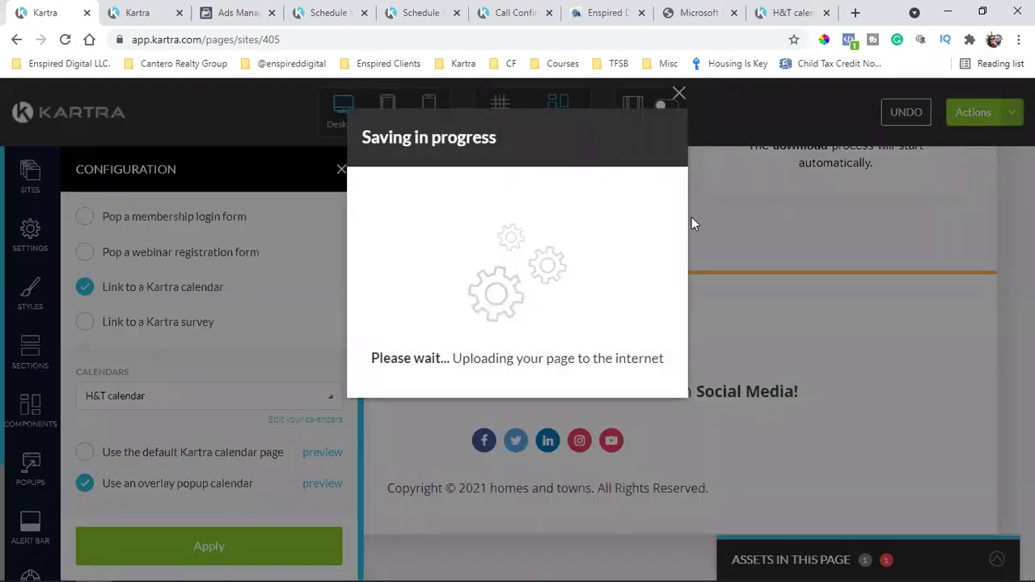
left_click(969, 117)
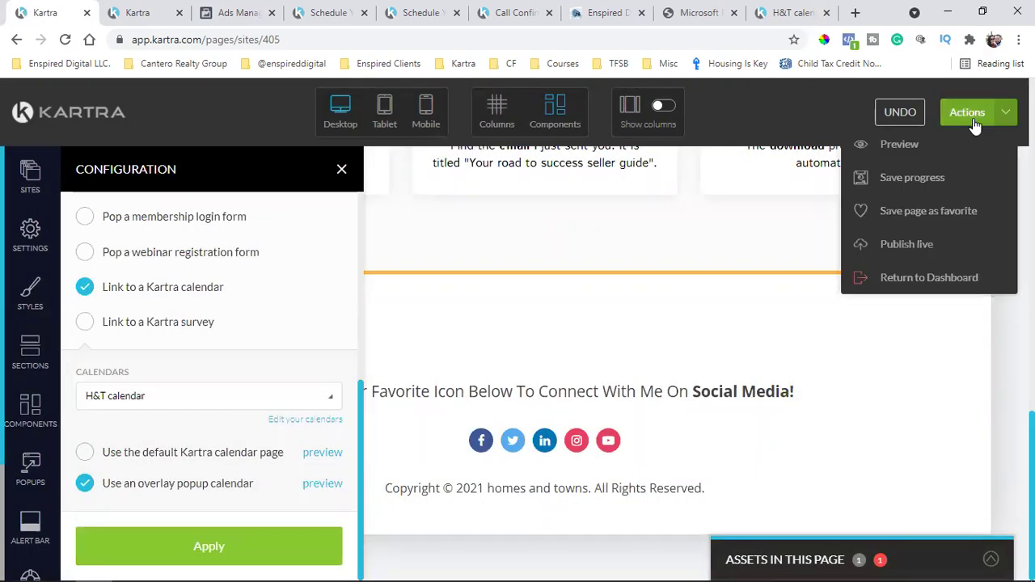
left_click(917, 243)
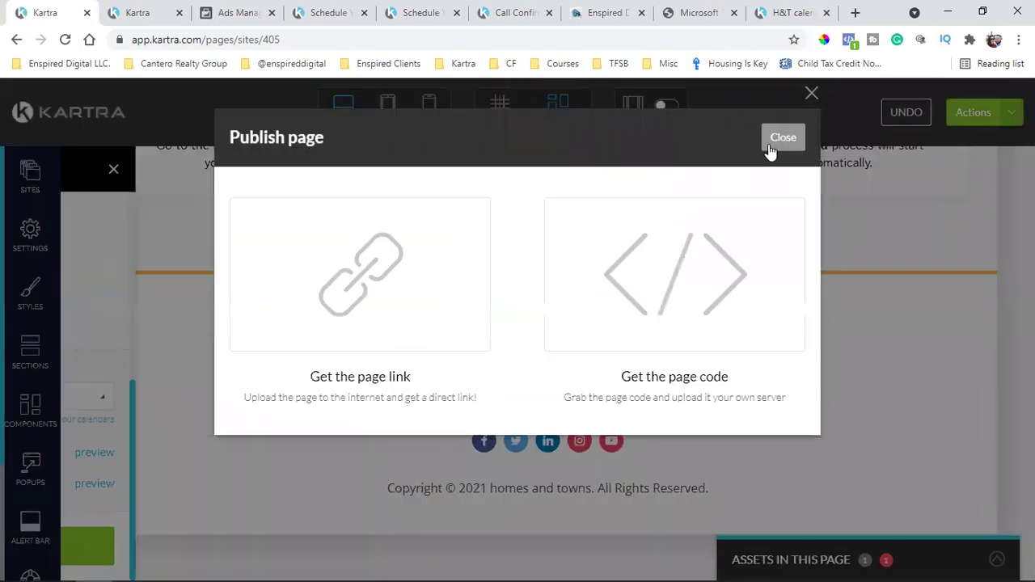
left_click(957, 114)
left_click(969, 117)
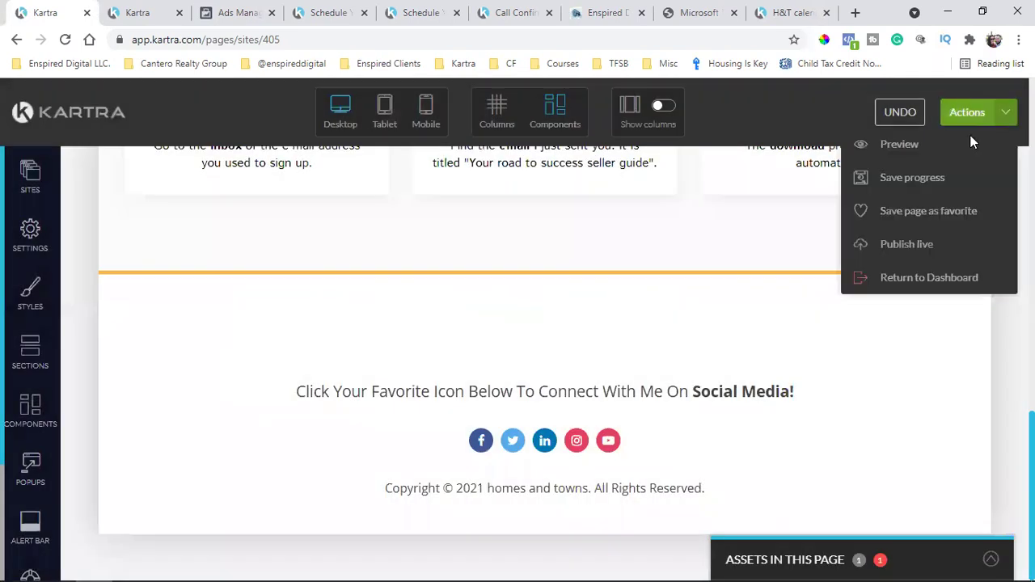
left_click(888, 279)
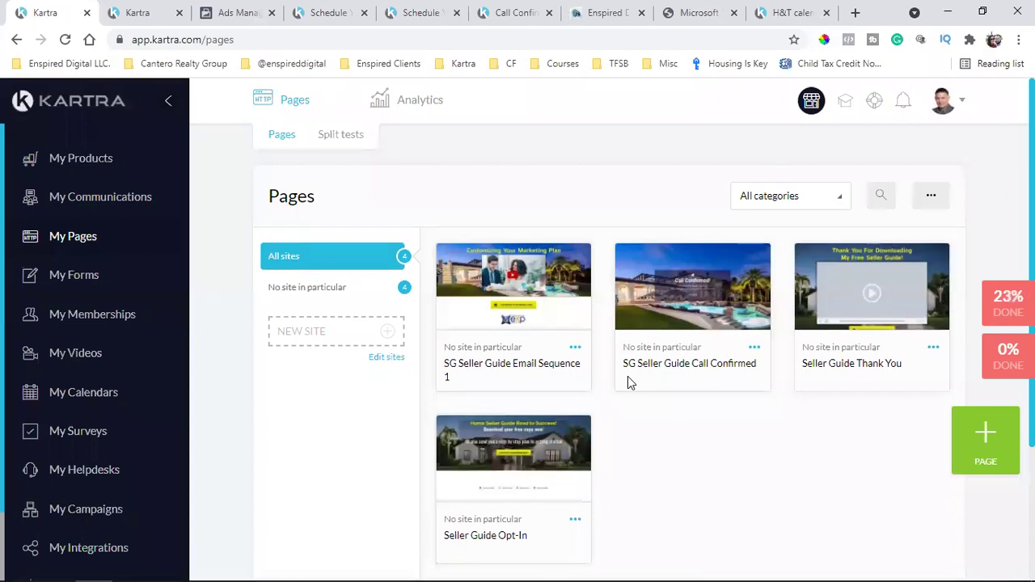
Reload the live thank-you page and test its call-scheduling popup
left_click(313, 8)
scroll(510, 292, "up", 5)
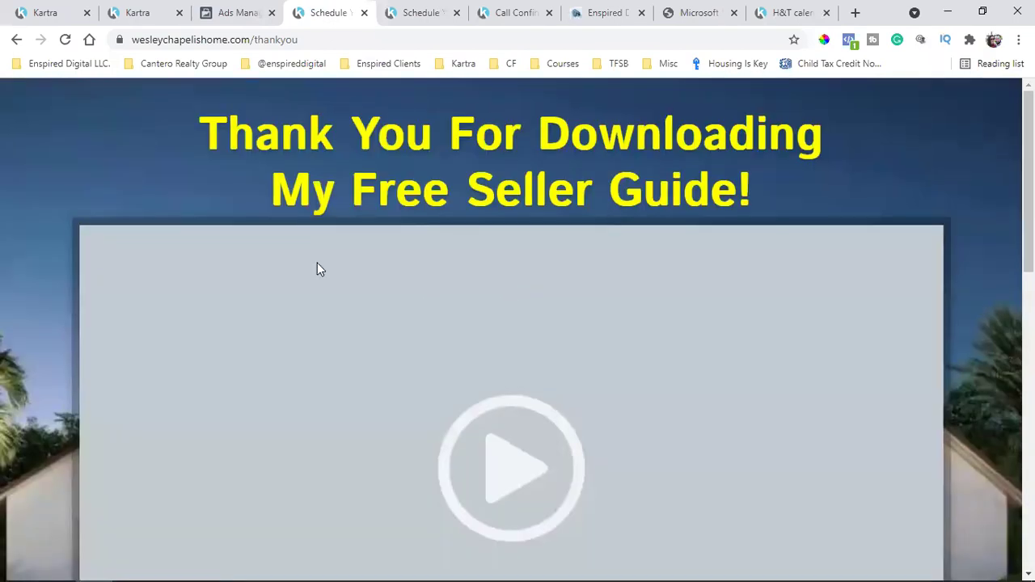
left_click(67, 39)
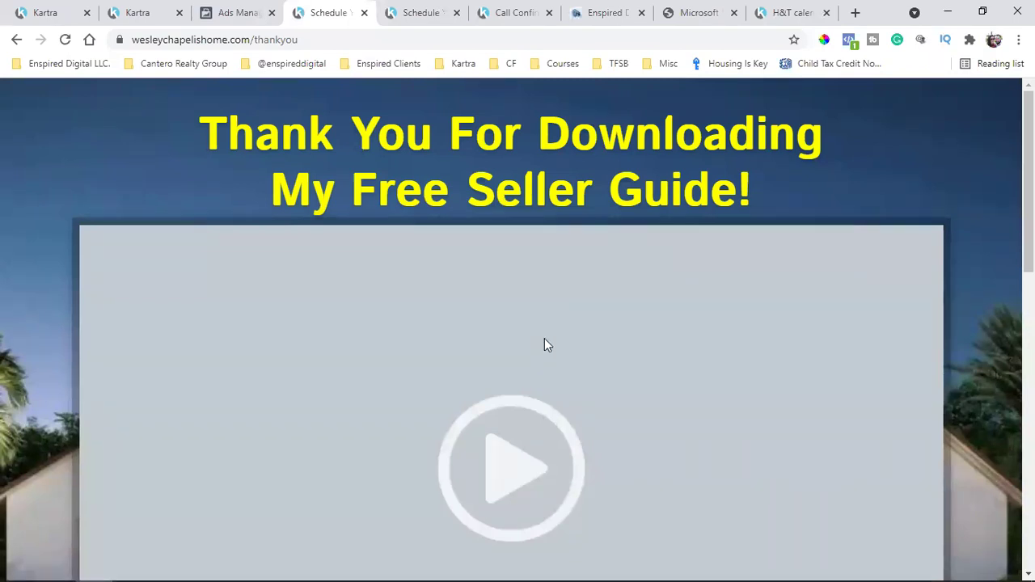
scroll(554, 343, "down", 4)
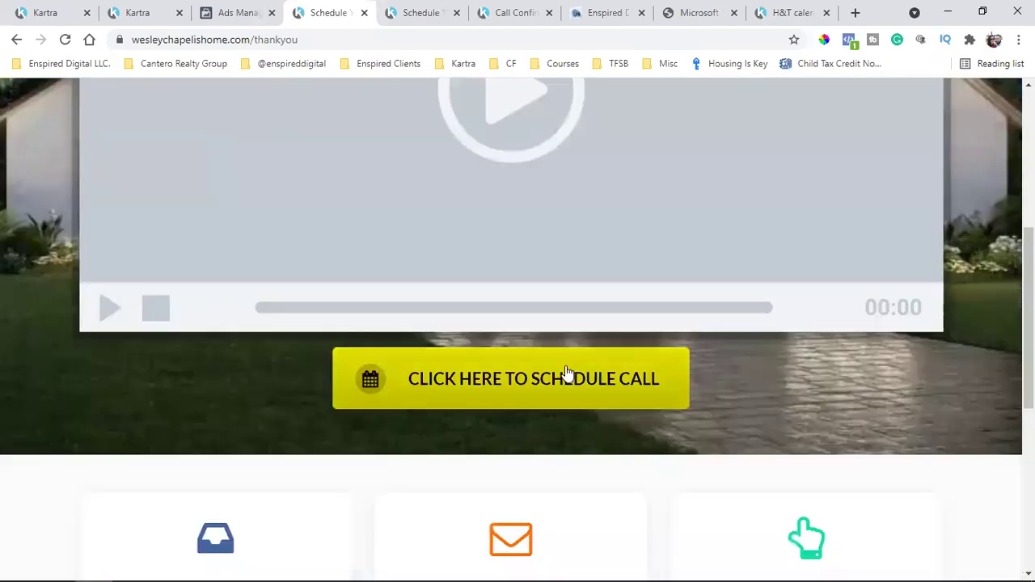
left_click(557, 380)
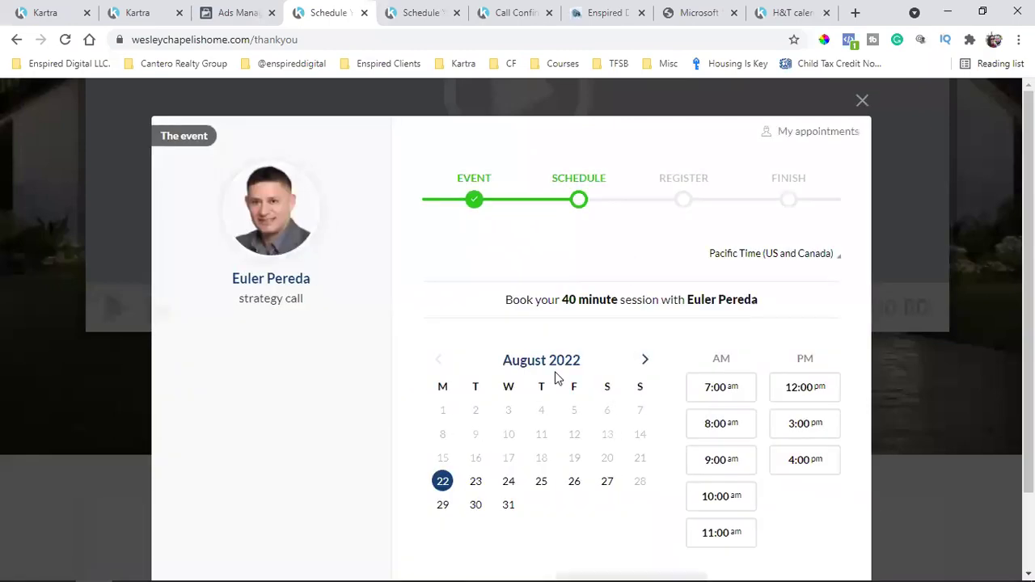
scroll(555, 377, "down", 1)
scroll(670, 388, "up", 1)
left_click(862, 102)
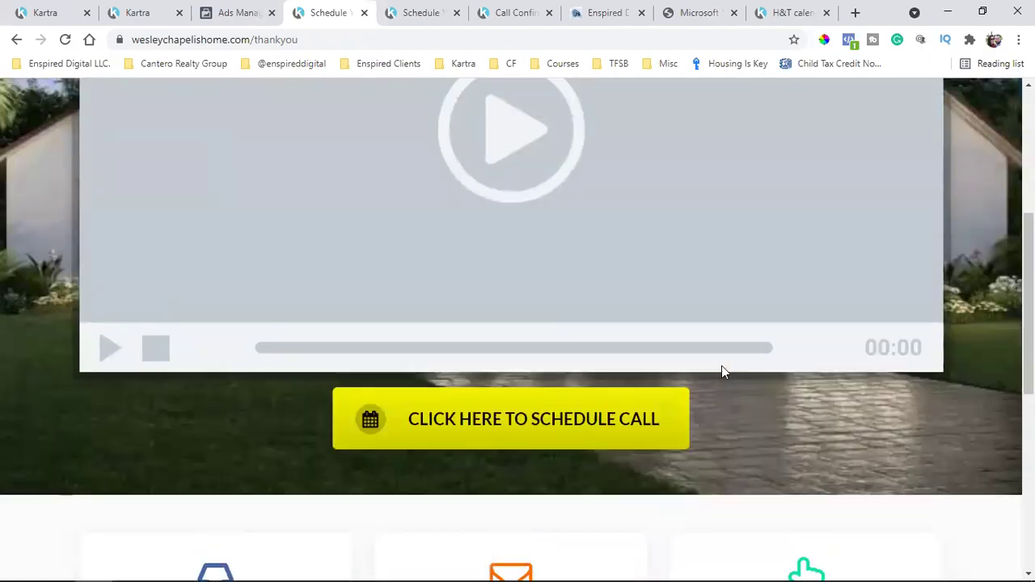
Review the step-two email text and test the Facebook footer link, then close Facebook
scroll(721, 365, "down", 5)
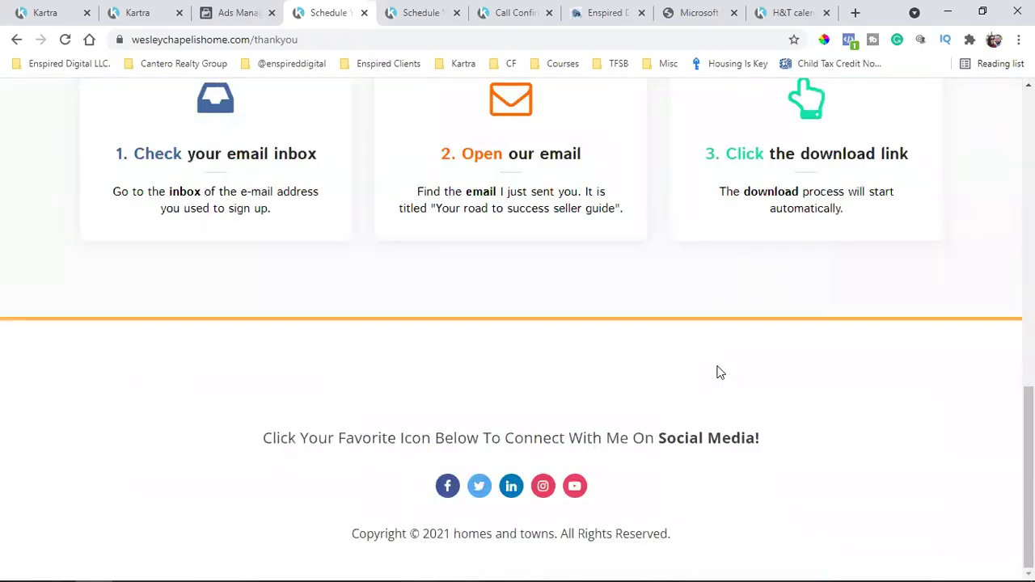
left_click_drag(434, 194, 572, 196)
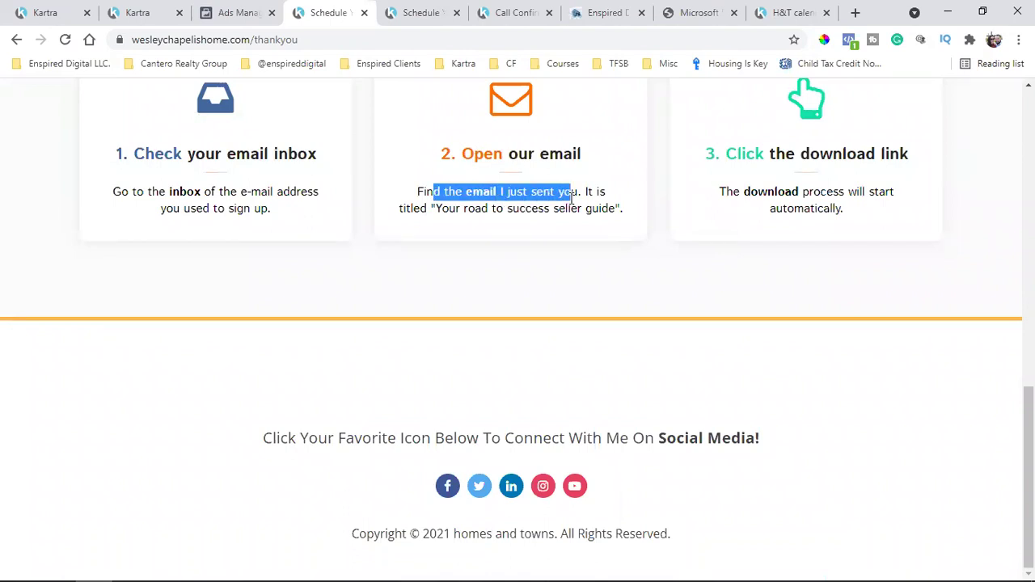
left_click(455, 215)
left_click_drag(455, 209, 624, 216)
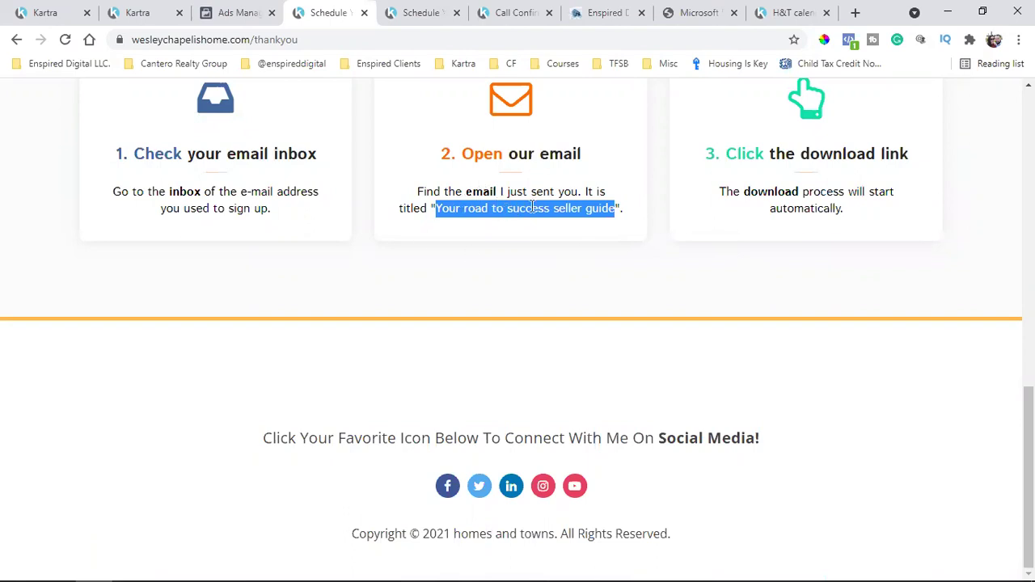
left_click(449, 486)
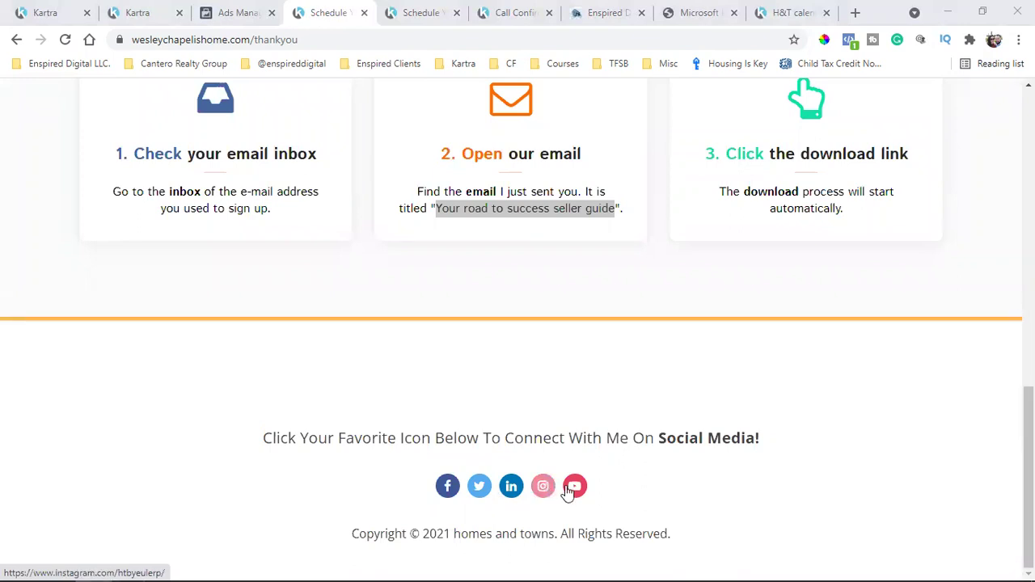
left_click(452, 486)
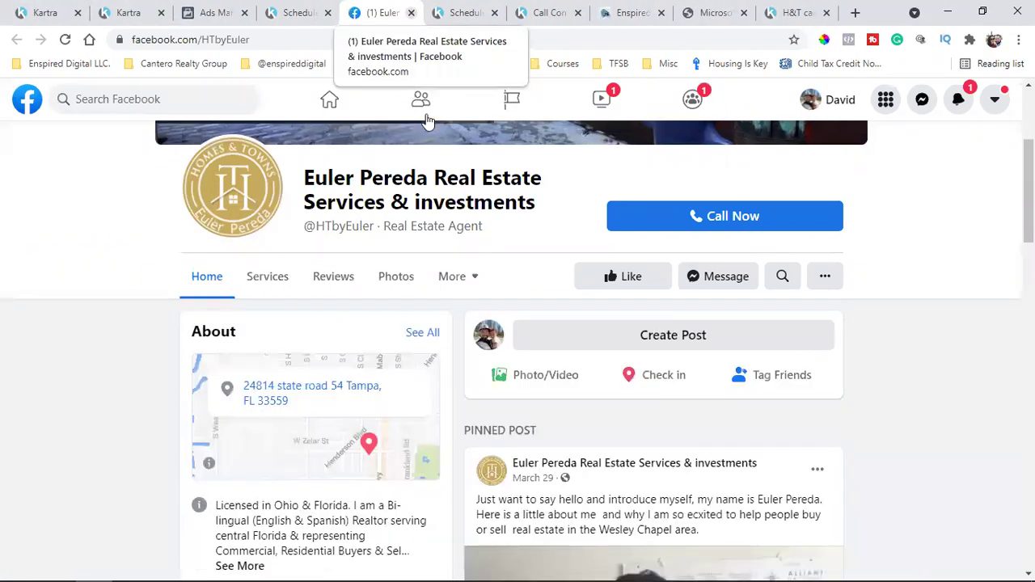
scroll(428, 120, "up", 3)
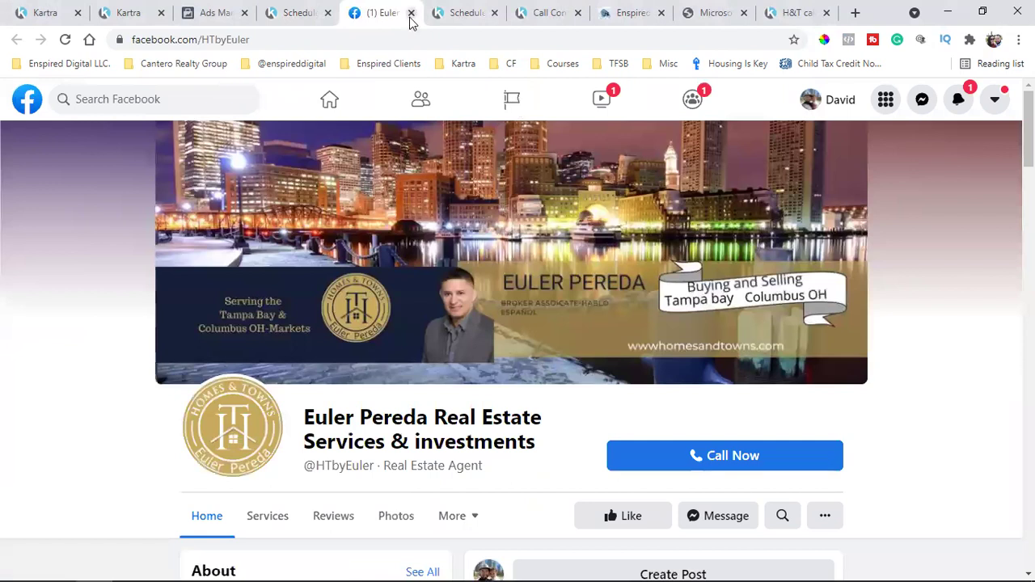
key("ctrl+w")
scroll(376, 368, "up", 10)
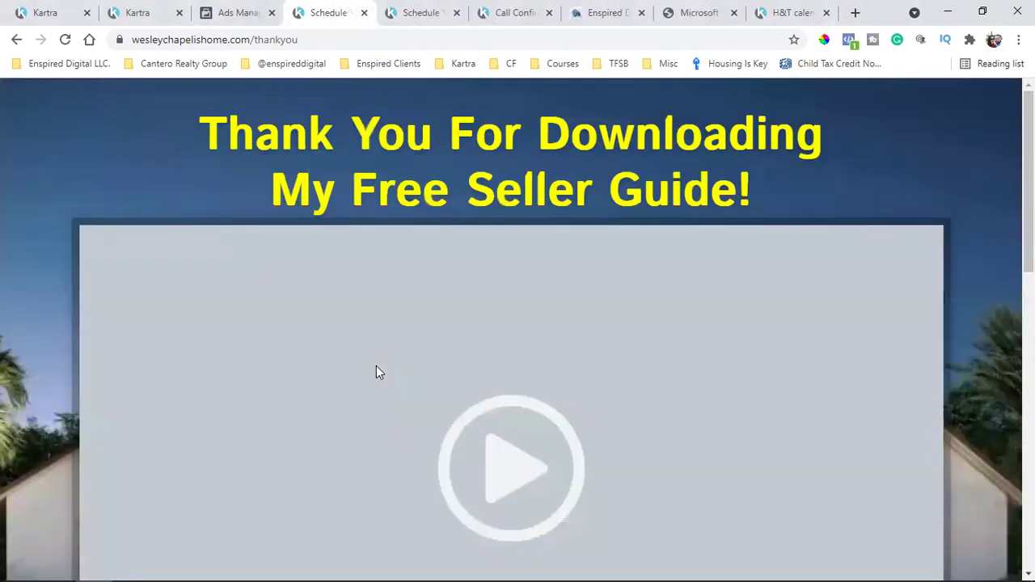
Close the Get calendar dialog and the duplicate thank-you page tab
left_click(226, 10)
left_click(158, 8)
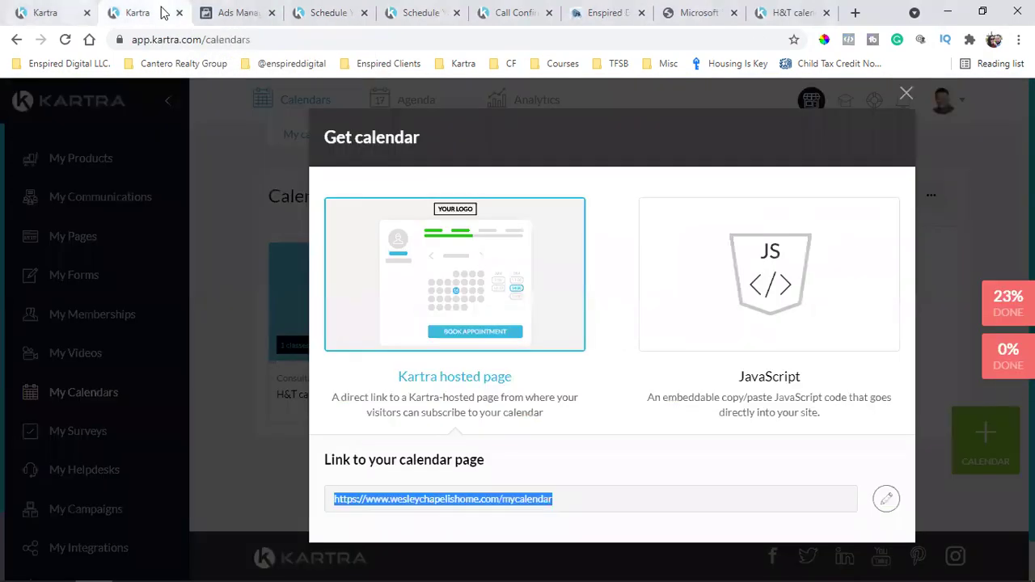
left_click(907, 95)
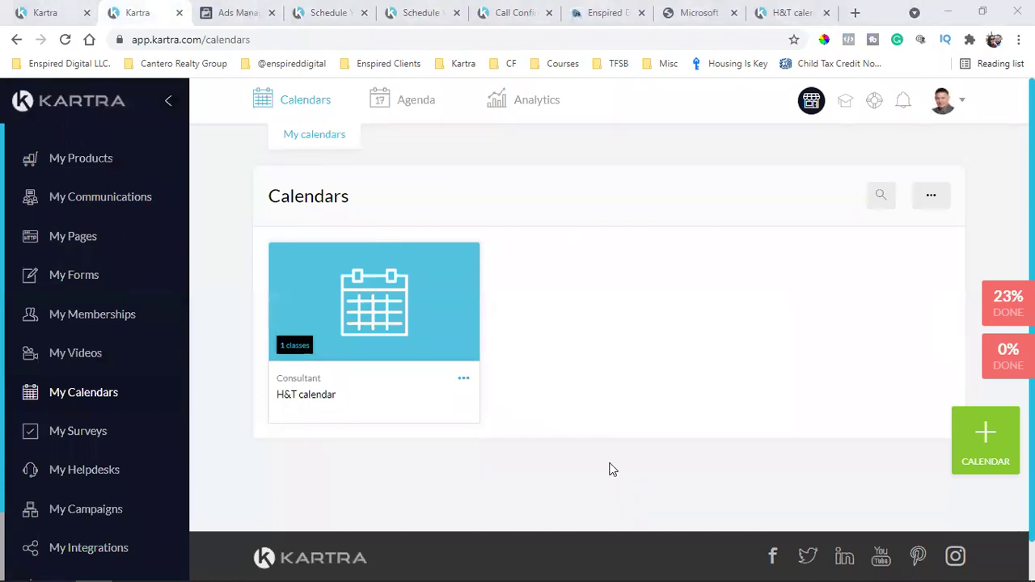
left_click(461, 24)
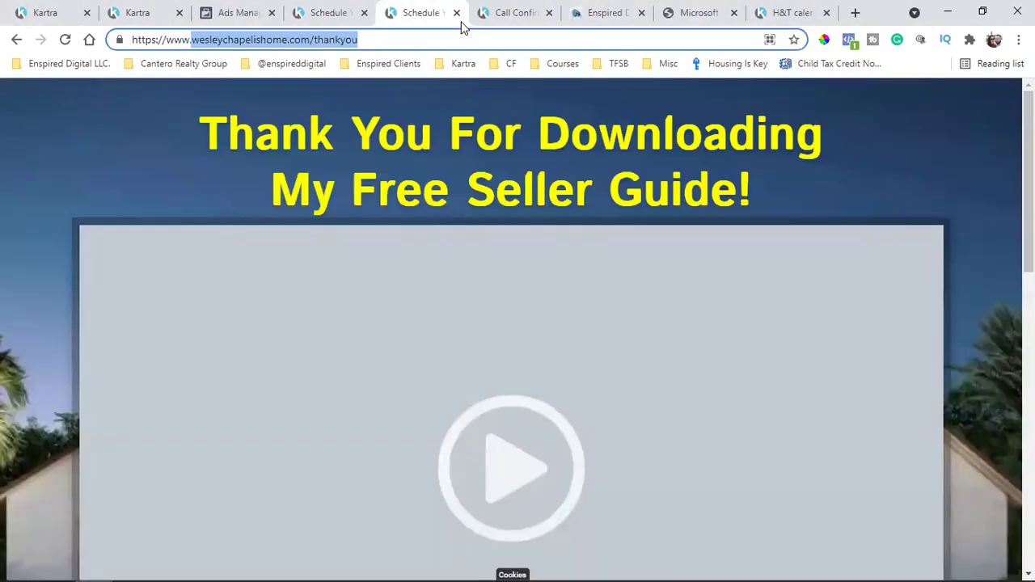
left_click(456, 13)
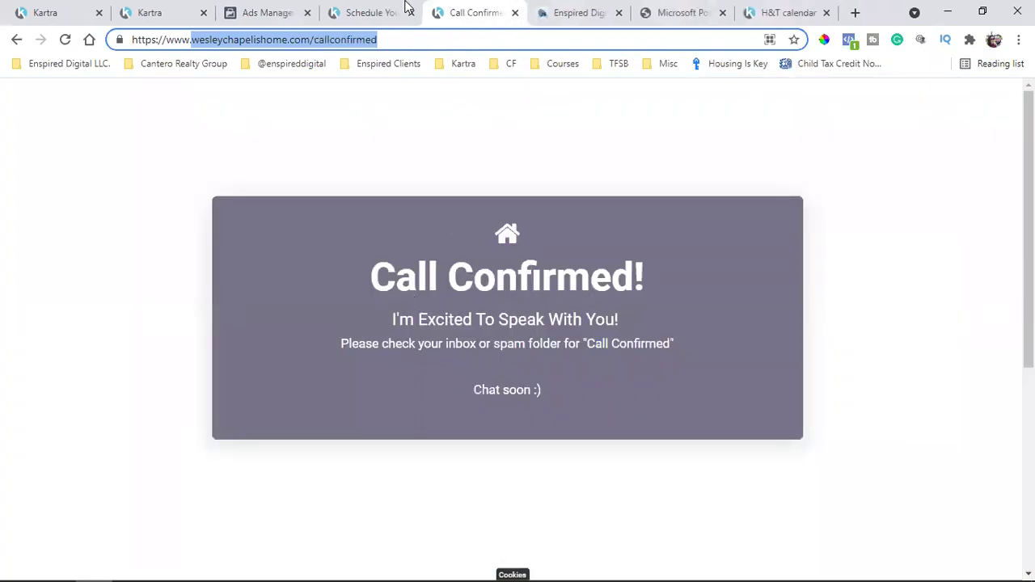
Close the Kartra calendars tab and return to the Kartra Pages list
left_click(372, 13)
scroll(421, 328, "down", 5)
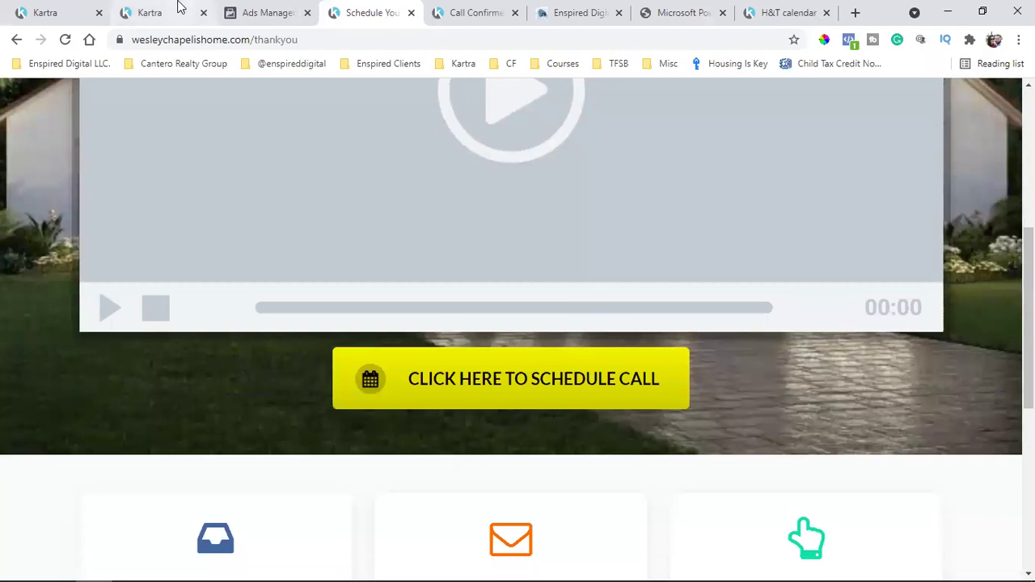
left_click(170, 11)
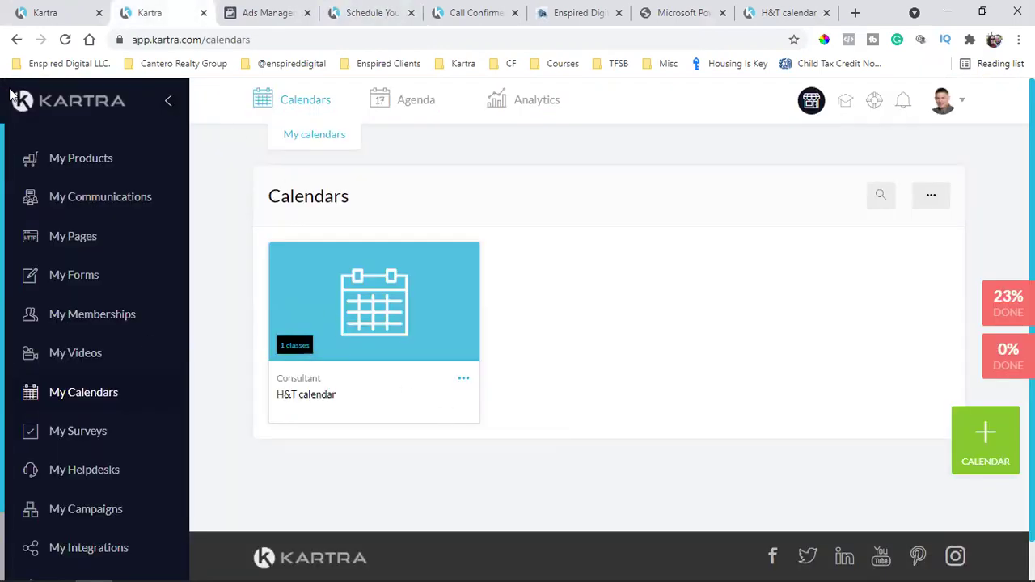
left_click(109, 11)
left_click(198, 17)
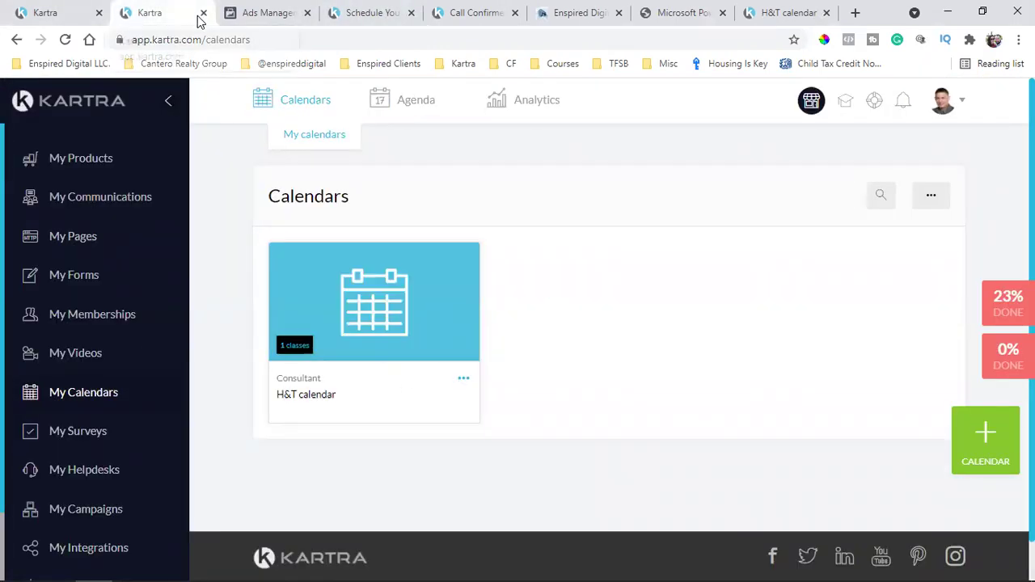
left_click(203, 13)
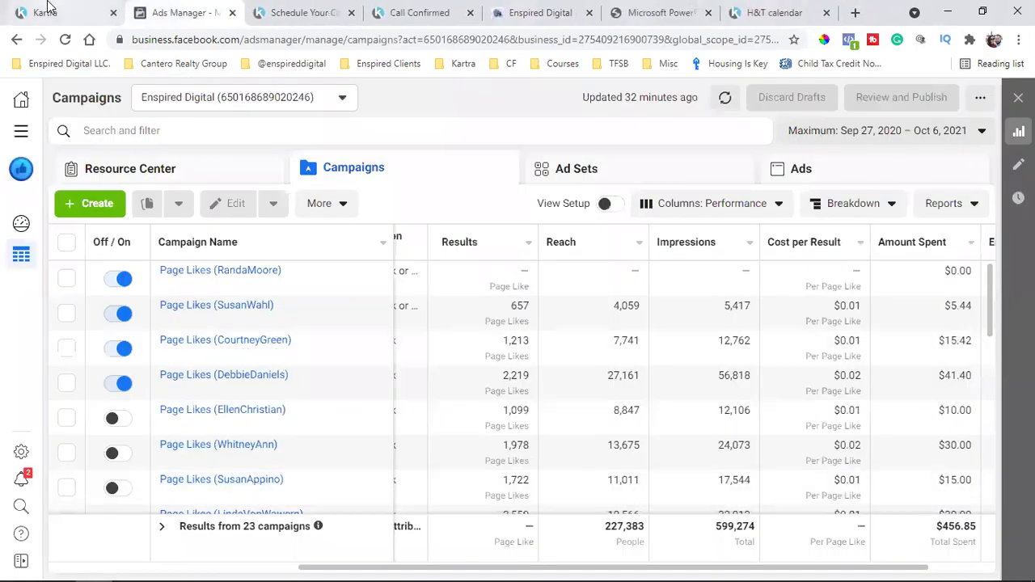
left_click(85, 11)
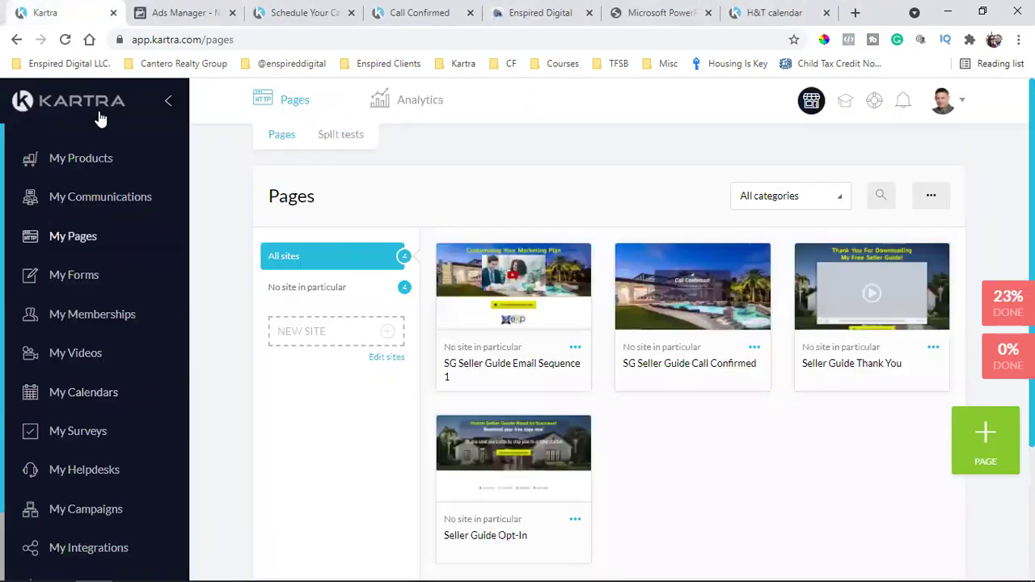
Delete the first lead from the Communications Leads list
left_click(102, 197)
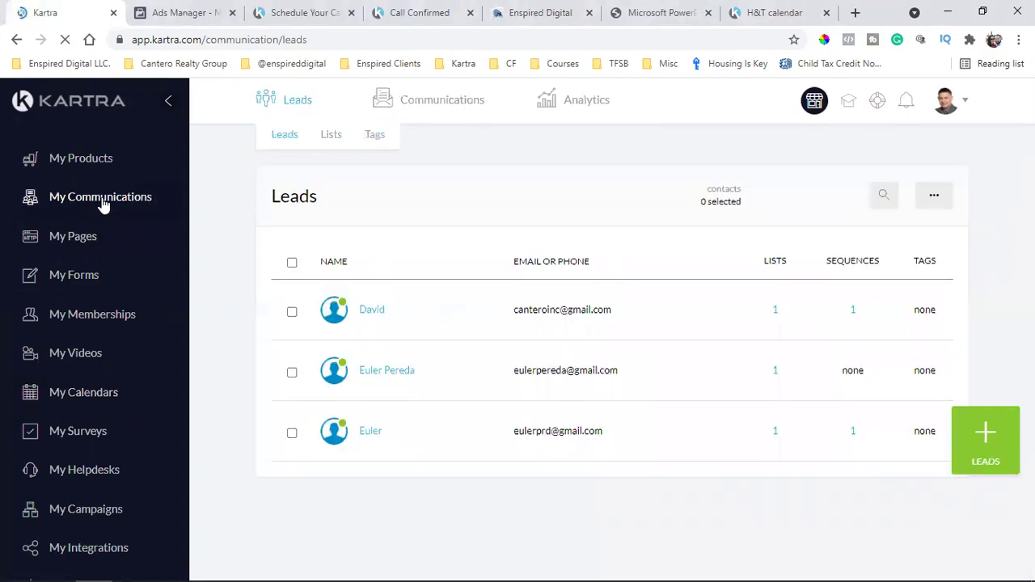
left_click(289, 312)
left_click(814, 202)
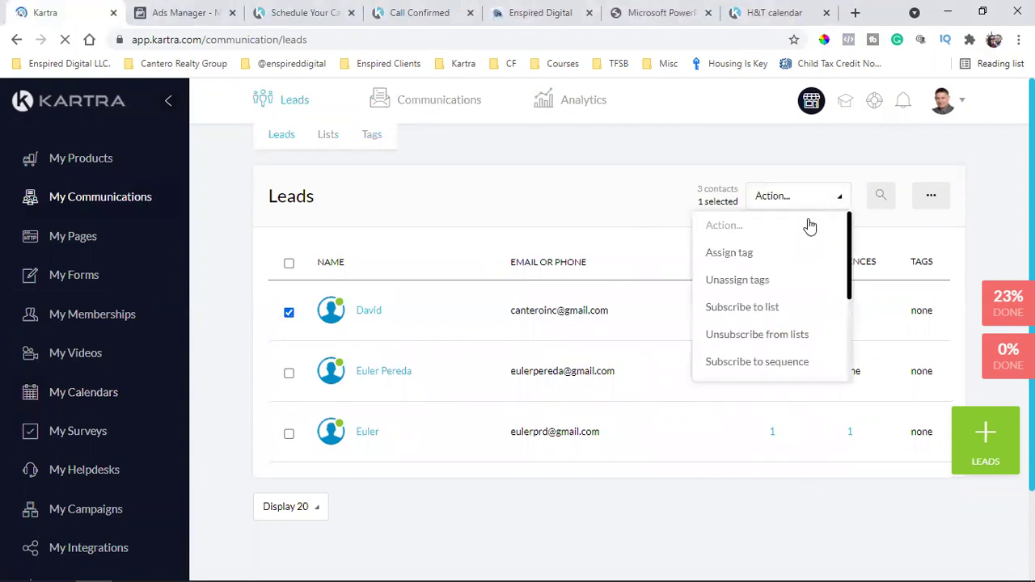
scroll(770, 326, "down", 3)
left_click(747, 369)
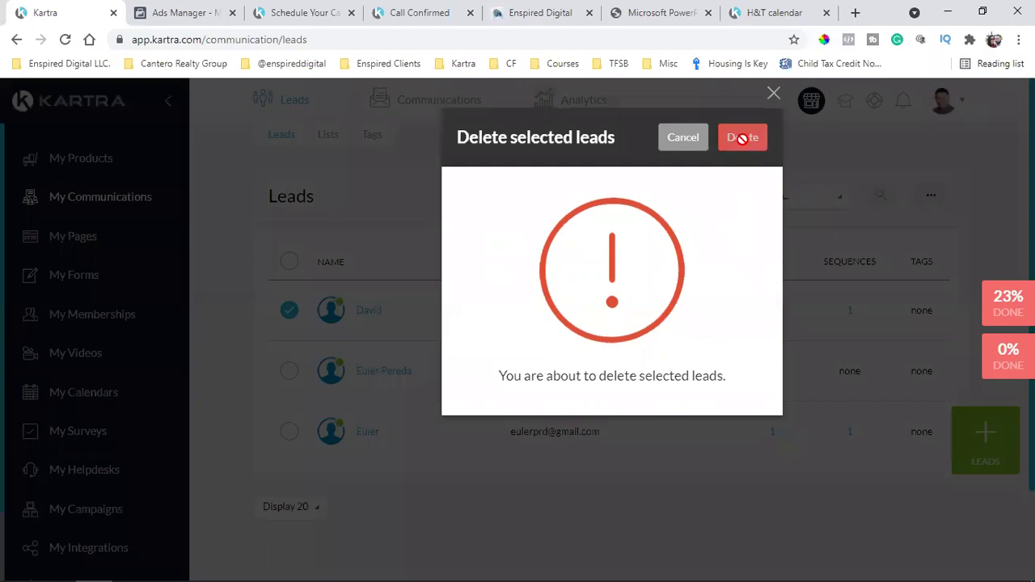
left_click(743, 138)
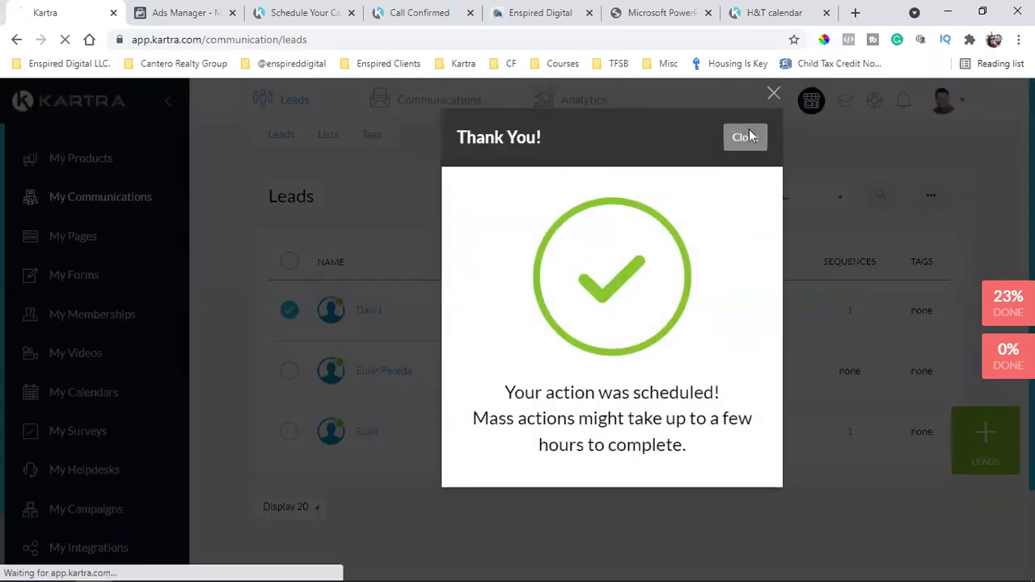
left_click(745, 138)
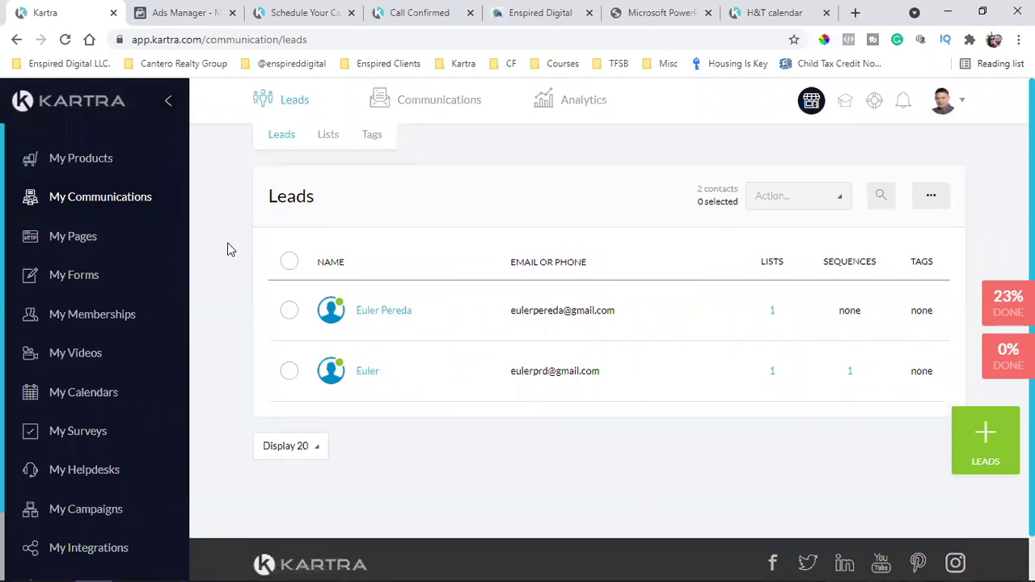
Open the Sequences list and check the Seller Guide Leads sequence
left_click(133, 197)
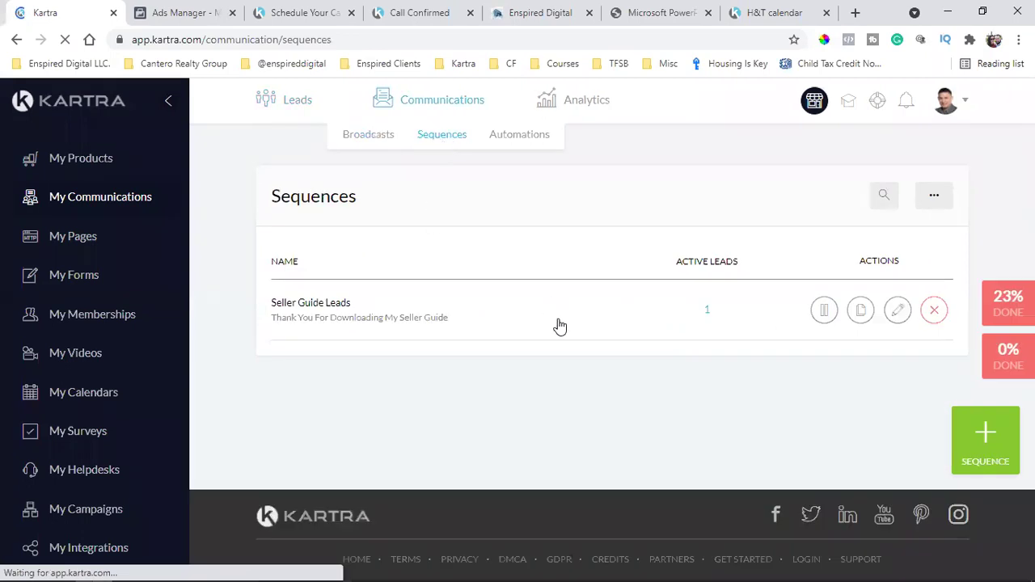
triple_click(311, 305)
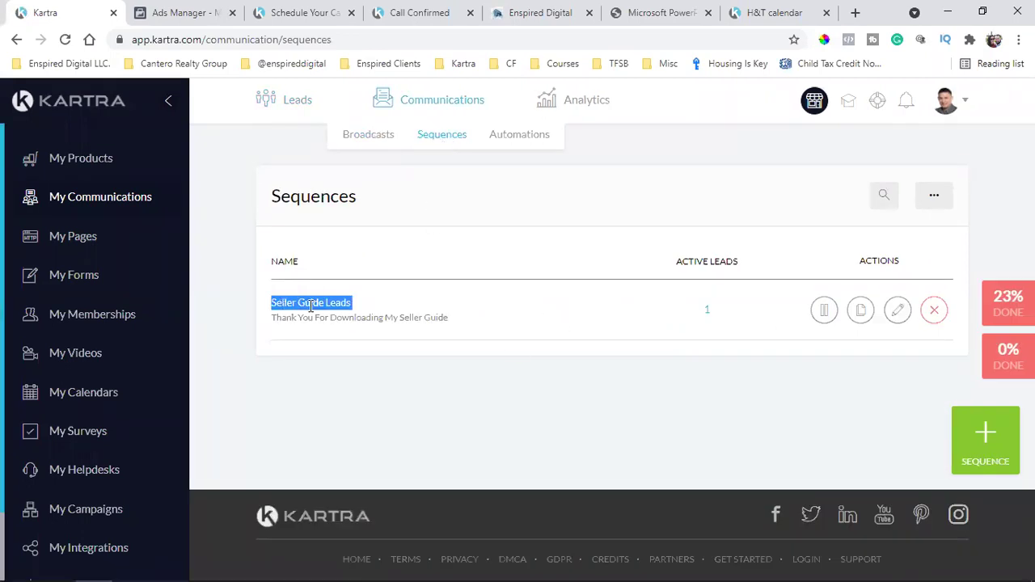
left_click(576, 440)
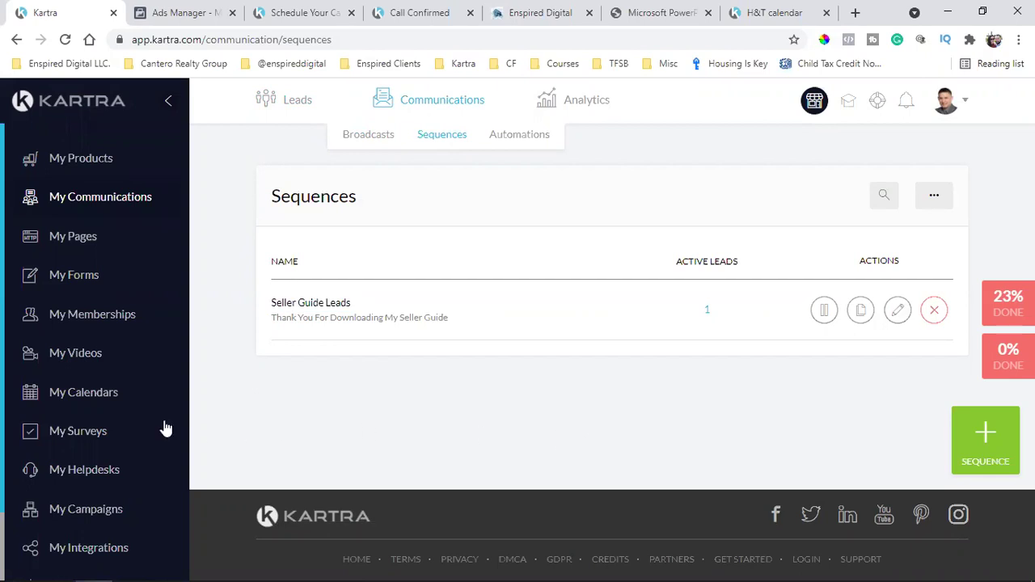
left_click(285, 9)
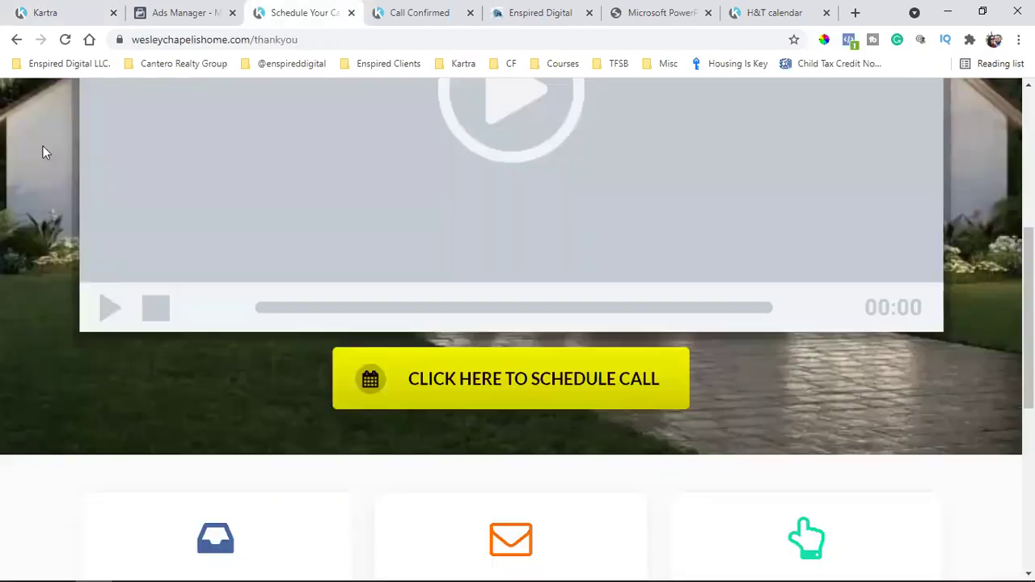
left_click(66, 40)
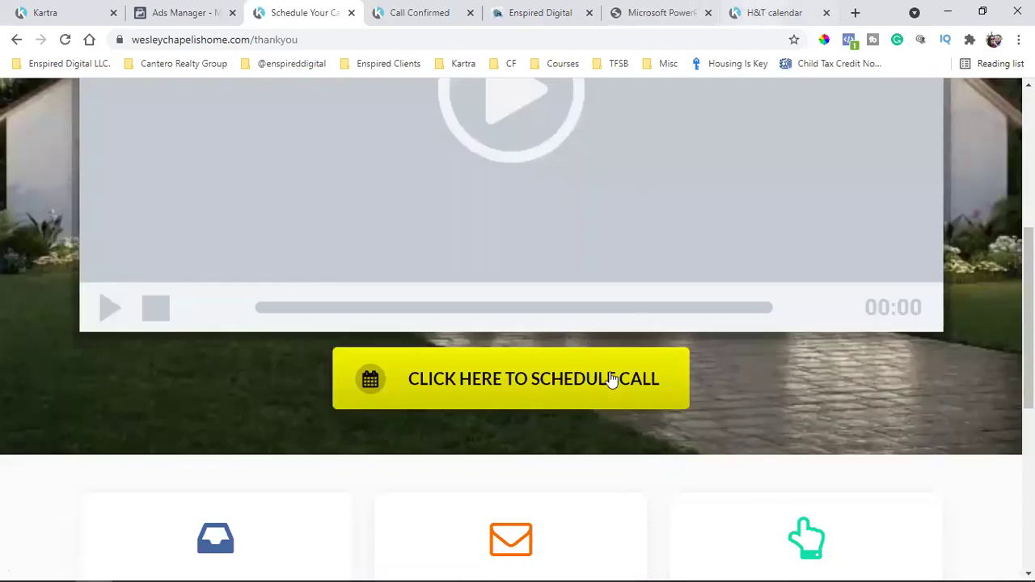
left_click(535, 390)
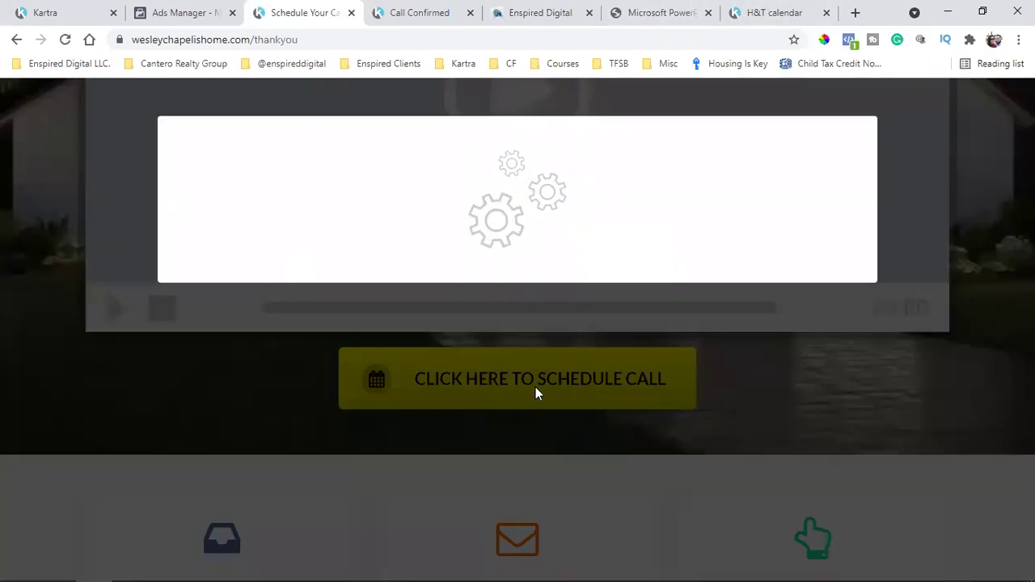
left_click(754, 8)
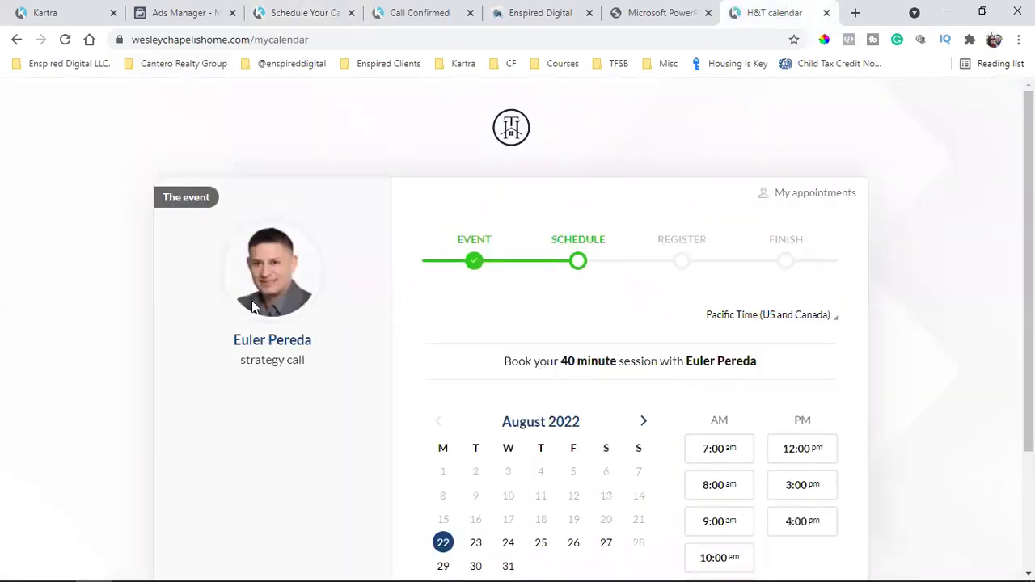
scroll(903, 429, "down", 2)
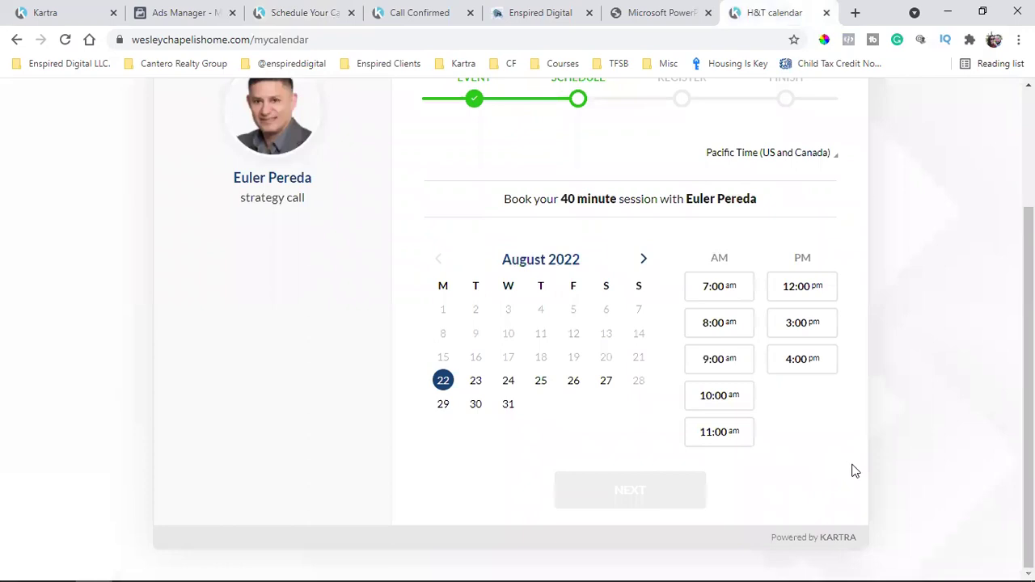
scroll(910, 469, "up", 2)
scroll(910, 469, "down", 2)
scroll(910, 470, "up", 2)
key("ctrl+1")
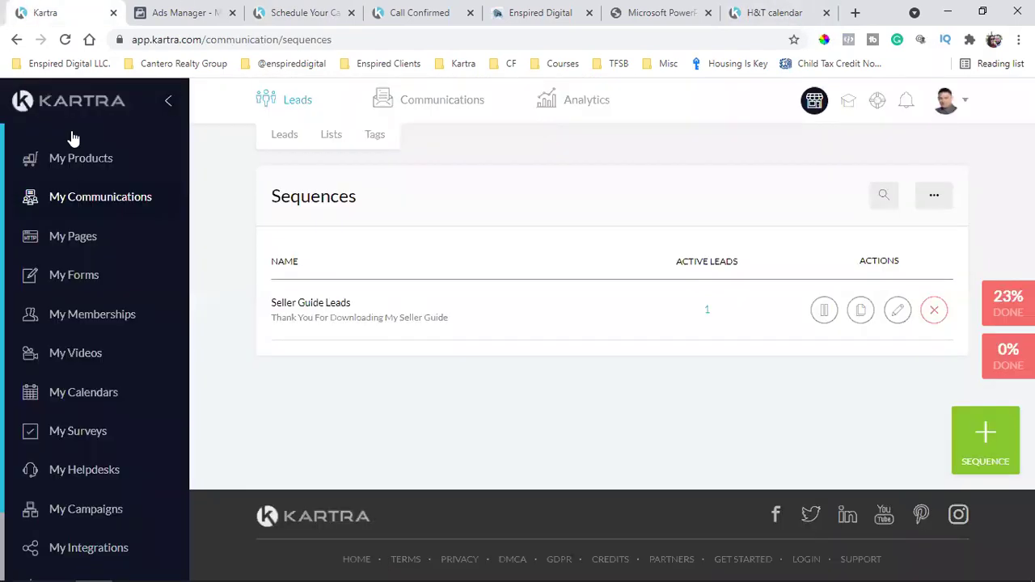
Open the H&T calendar from My Calendars in the calendar editor
left_click(83, 393)
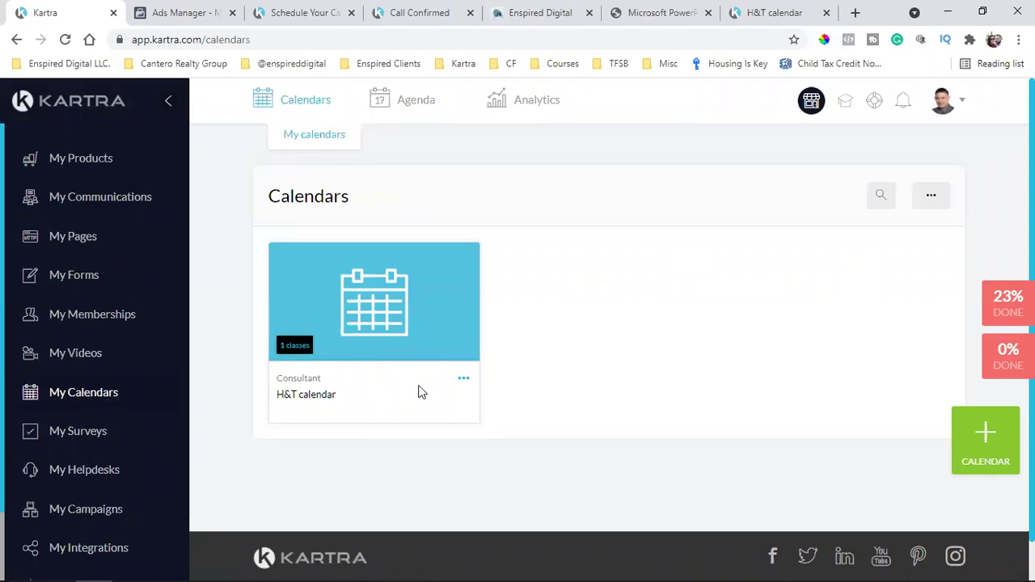
left_click(458, 386)
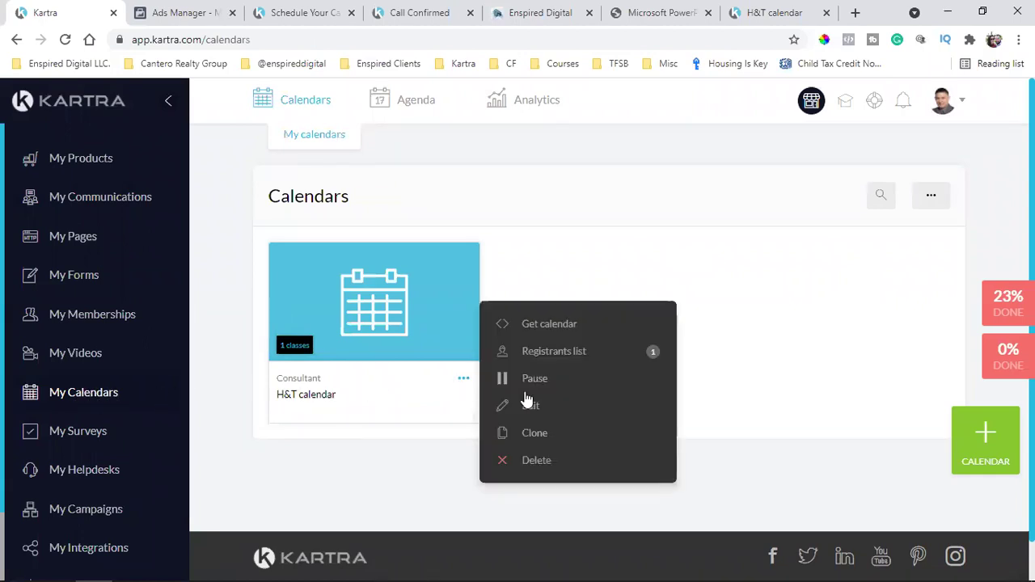
left_click(567, 404)
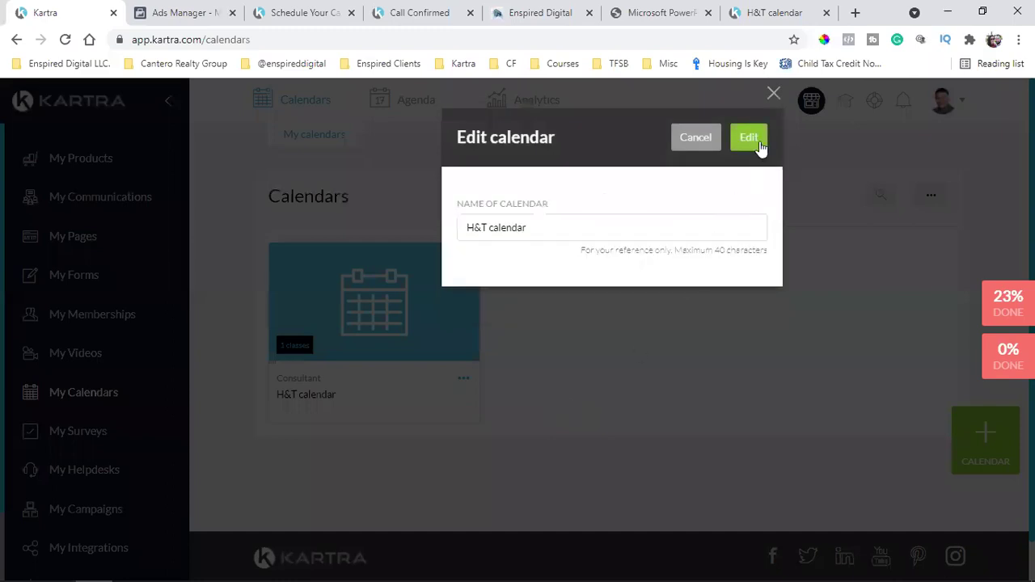
left_click(749, 138)
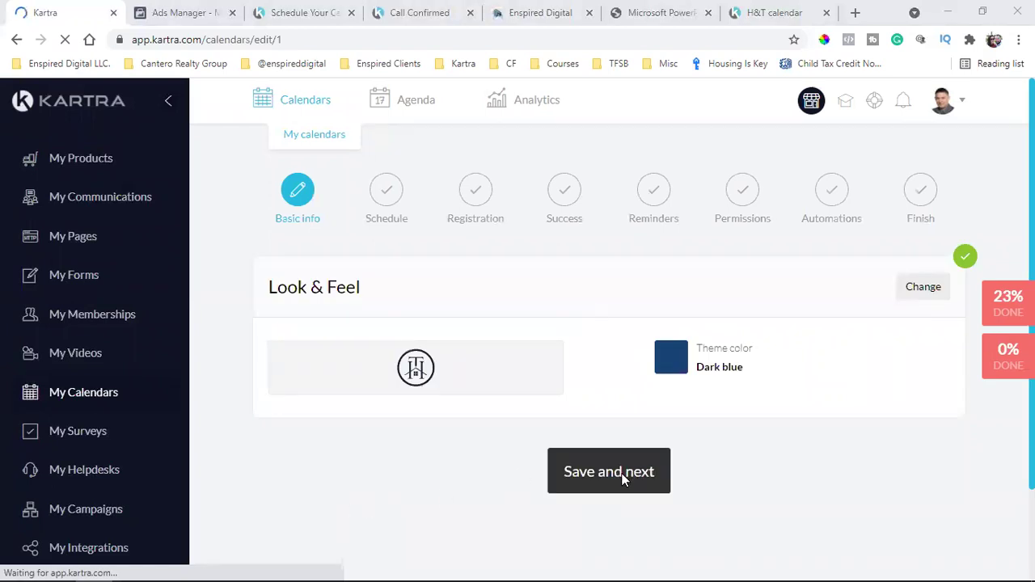
Move to the Schedule step and retitle the class Strategy Call
left_click(623, 479)
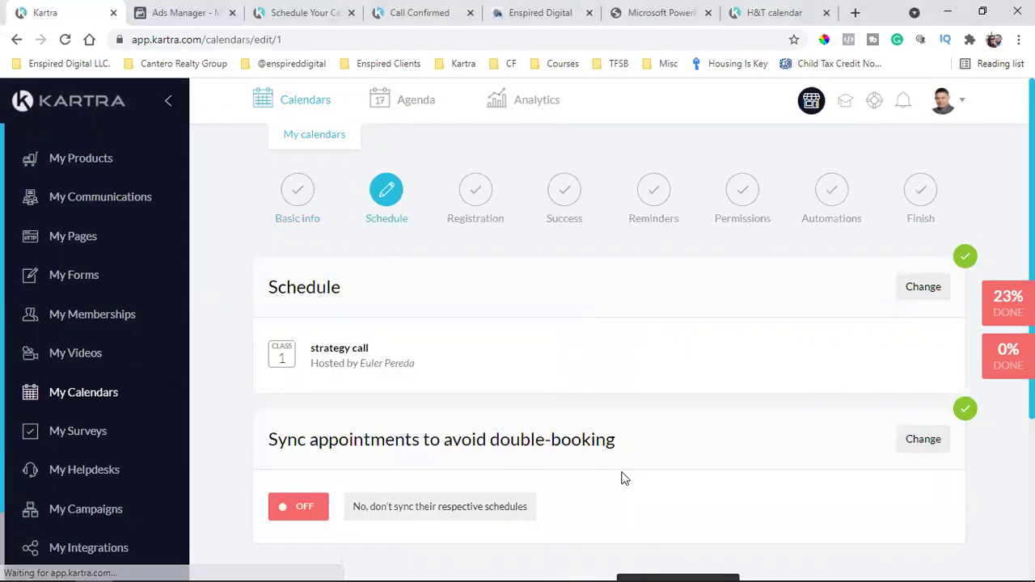
left_click(925, 211)
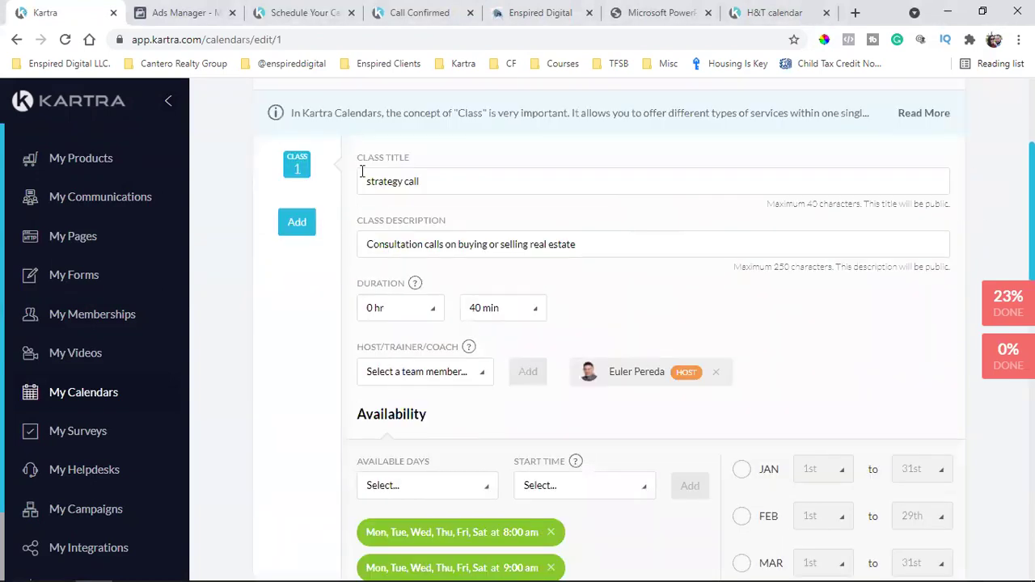
left_click(369, 181)
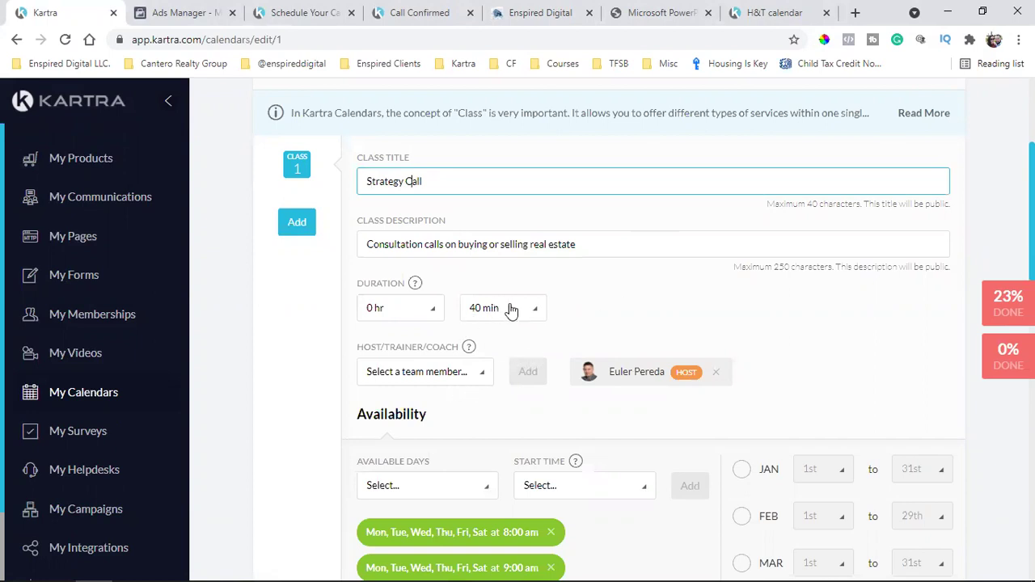
scroll(502, 314, "down", 1)
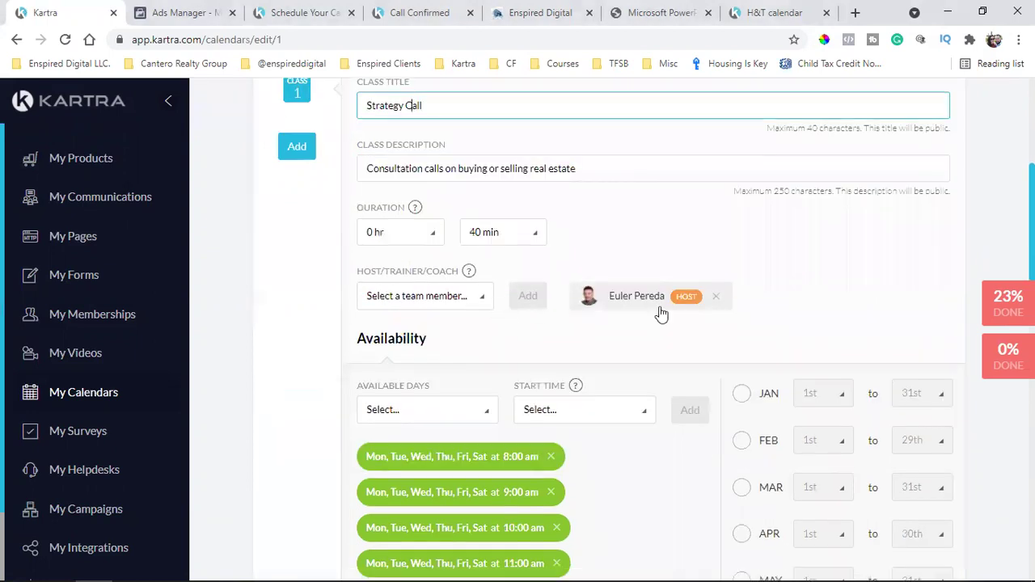
scroll(594, 293, "down", 3)
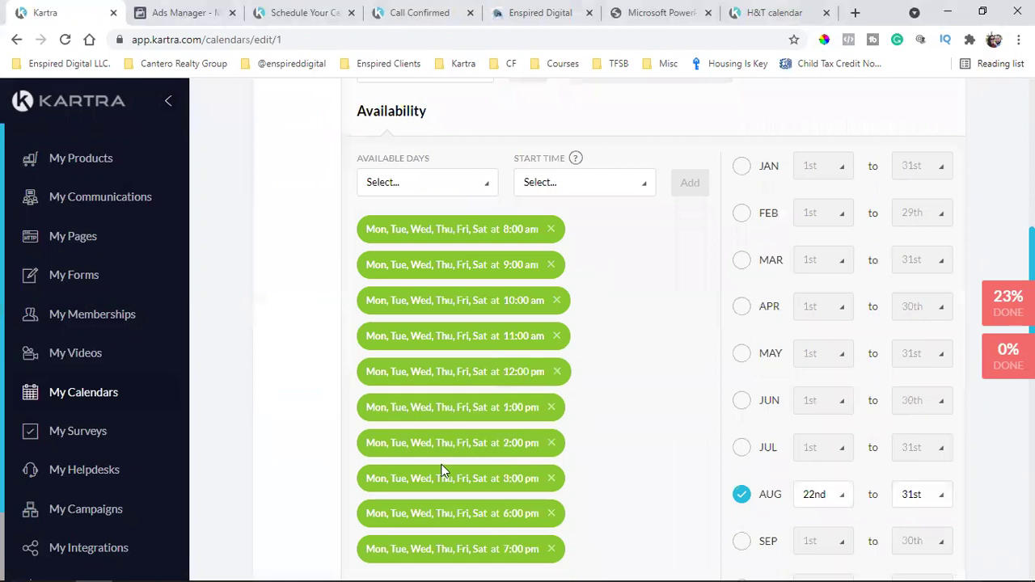
scroll(745, 386, "down", 2)
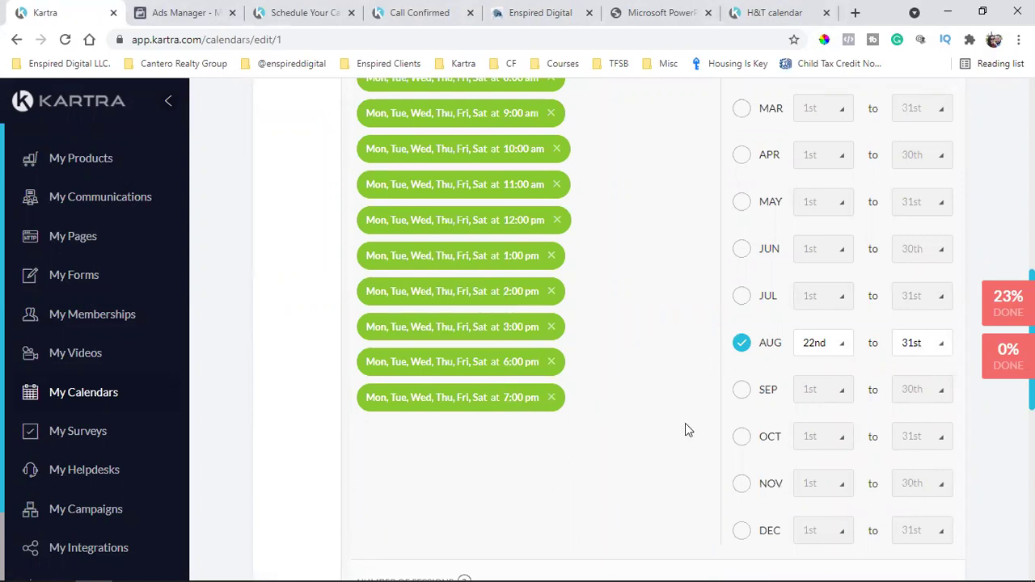
scroll(685, 423, "up", 3)
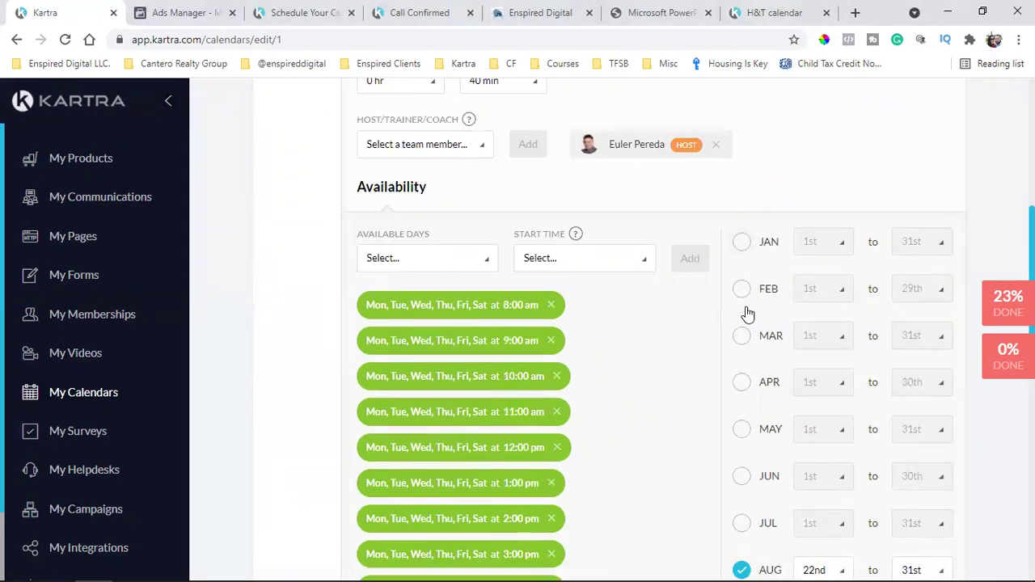
Tick availability for January, March, April, May, June, July, October, November and December
left_click(745, 317)
left_click(745, 346)
scroll(745, 340, "down", 1)
left_click(742, 309)
left_click(744, 360)
left_click(740, 407)
scroll(739, 409, "down", 2)
left_click(742, 298)
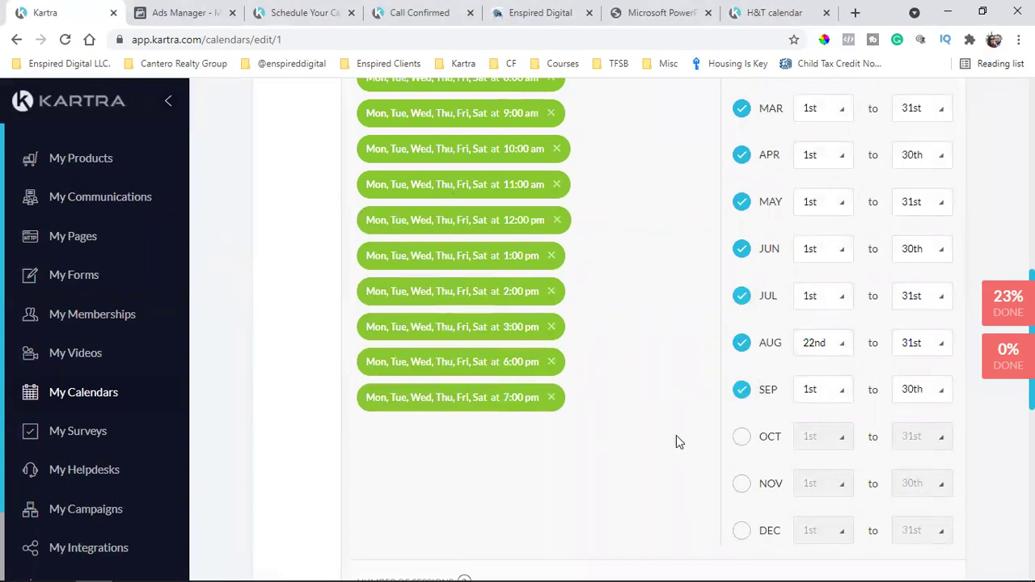
scroll(676, 442, "down", 1)
left_click(742, 361)
left_click(741, 409)
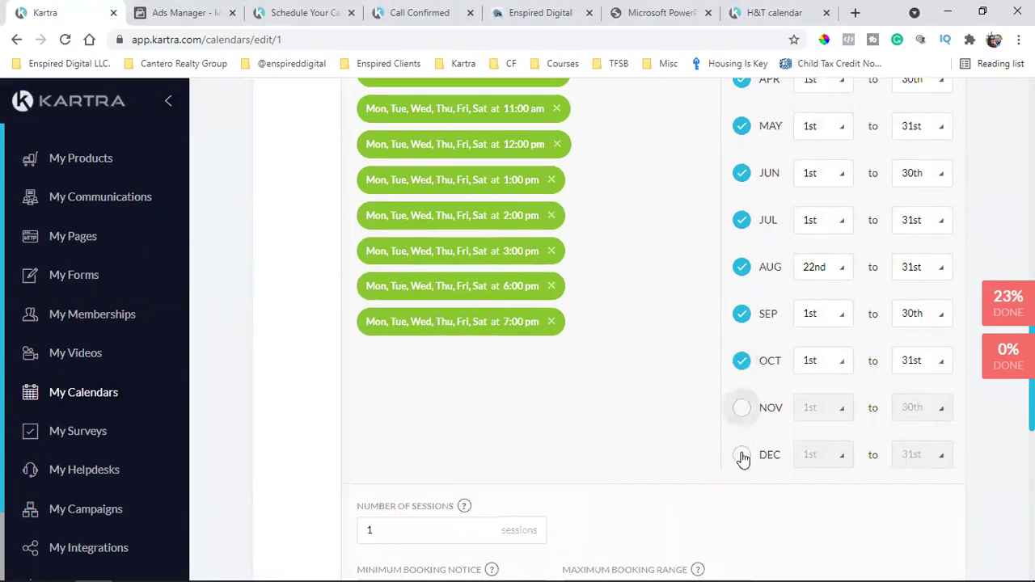
left_click(743, 458)
scroll(640, 450, "up", 1)
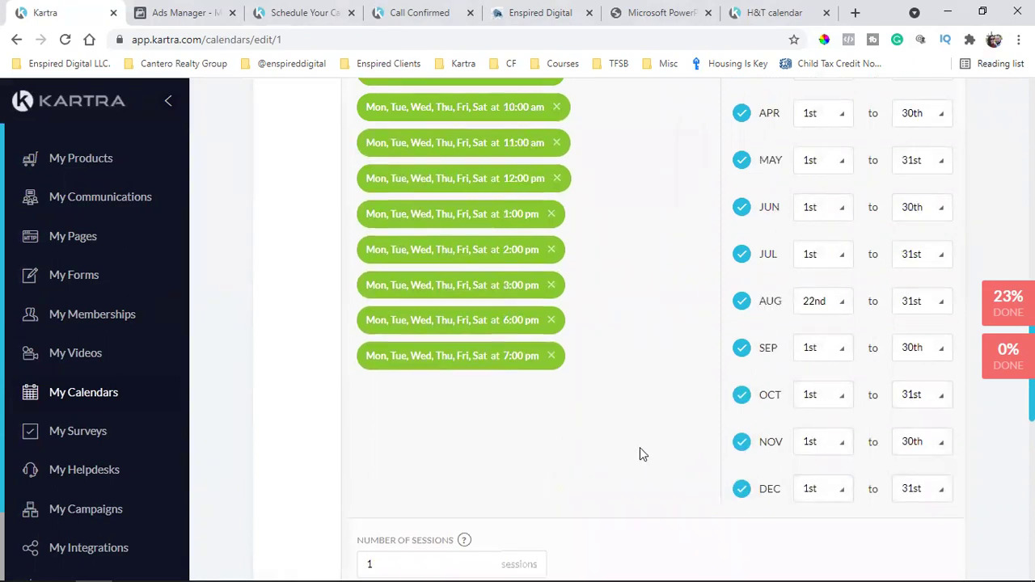
scroll(640, 449, "up", 3)
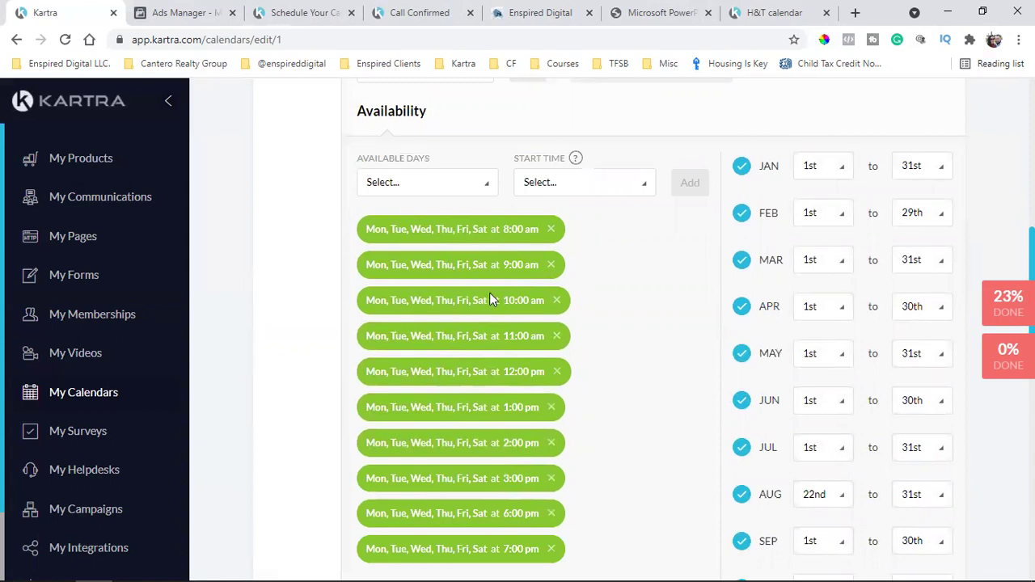
scroll(490, 293, "down", 1)
scroll(456, 251, "down", 1)
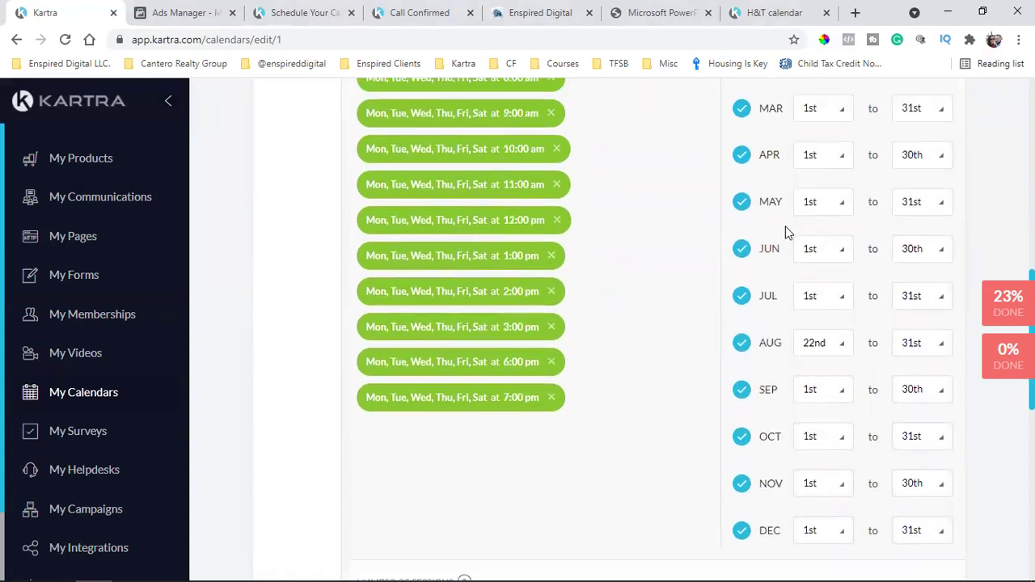
scroll(772, 248, "down", 4)
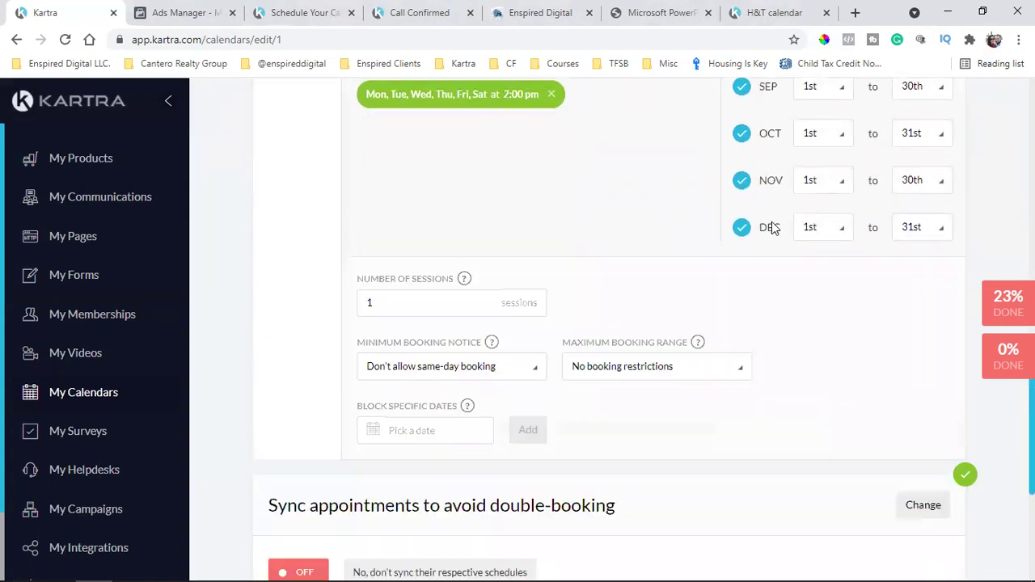
scroll(545, 293, "down", 1)
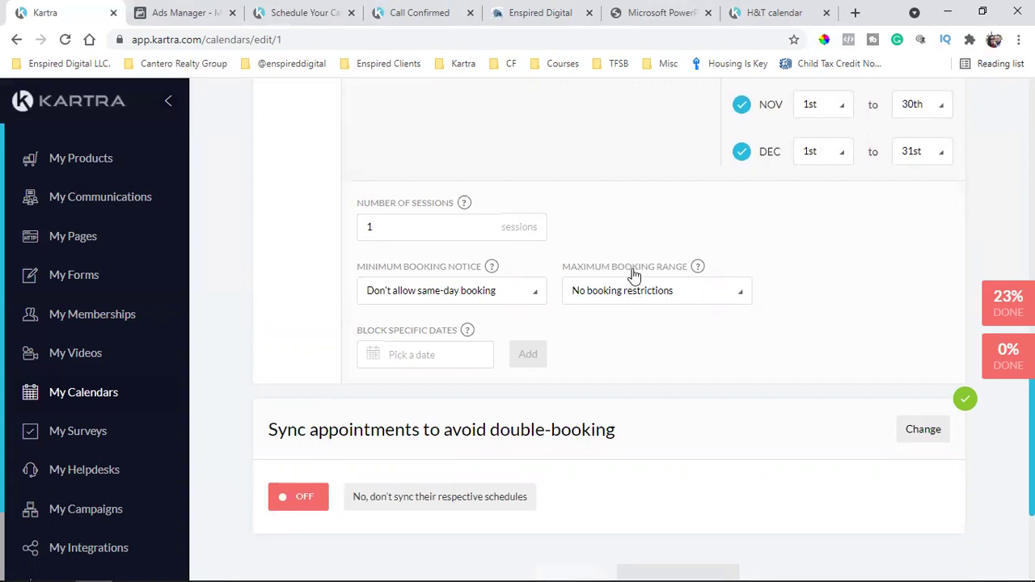
Review the maximum booking range options unchanged and compare against the live booking page
left_click(624, 300)
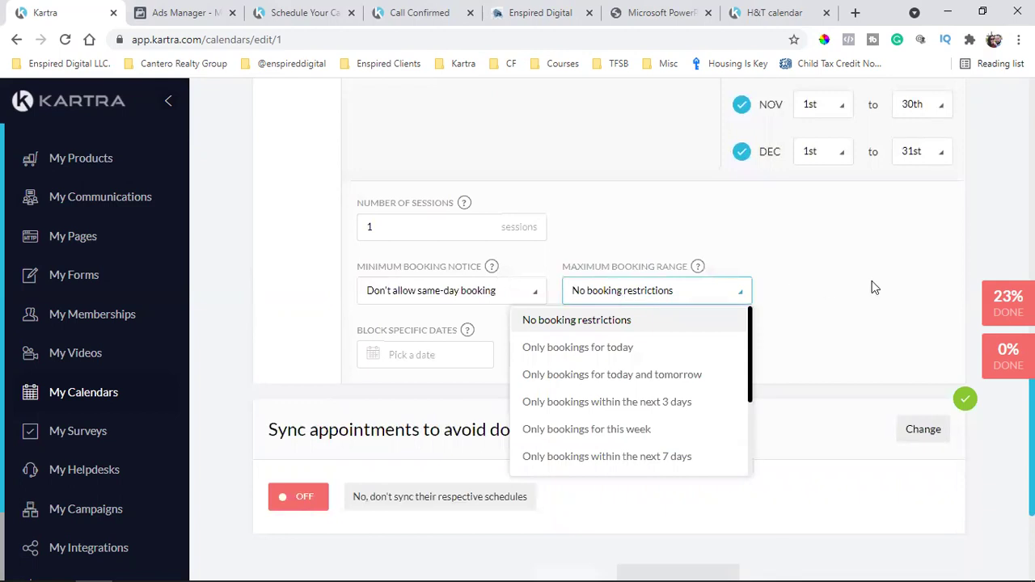
left_click(851, 317)
scroll(788, 356, "up", 5)
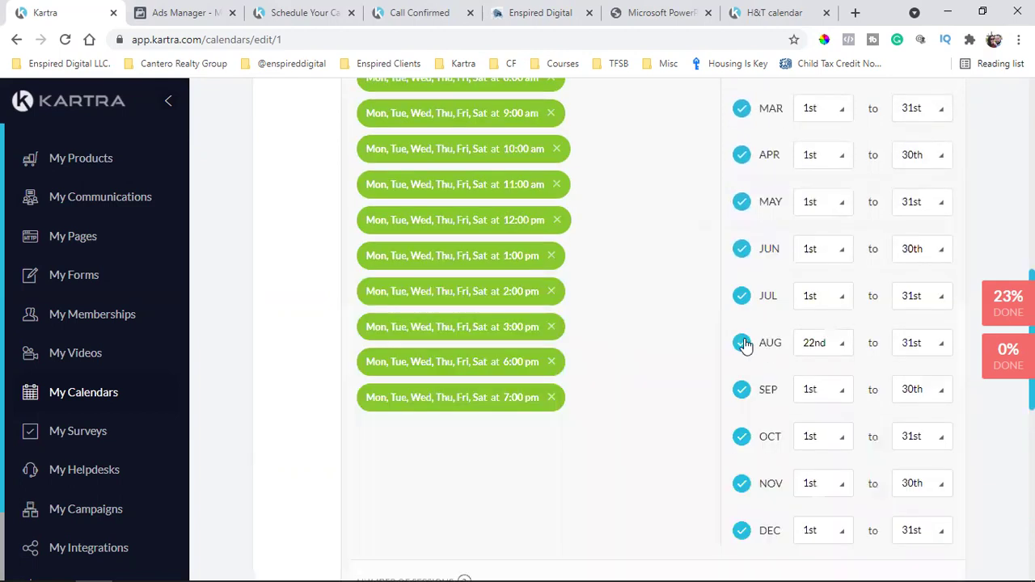
left_click(753, 11)
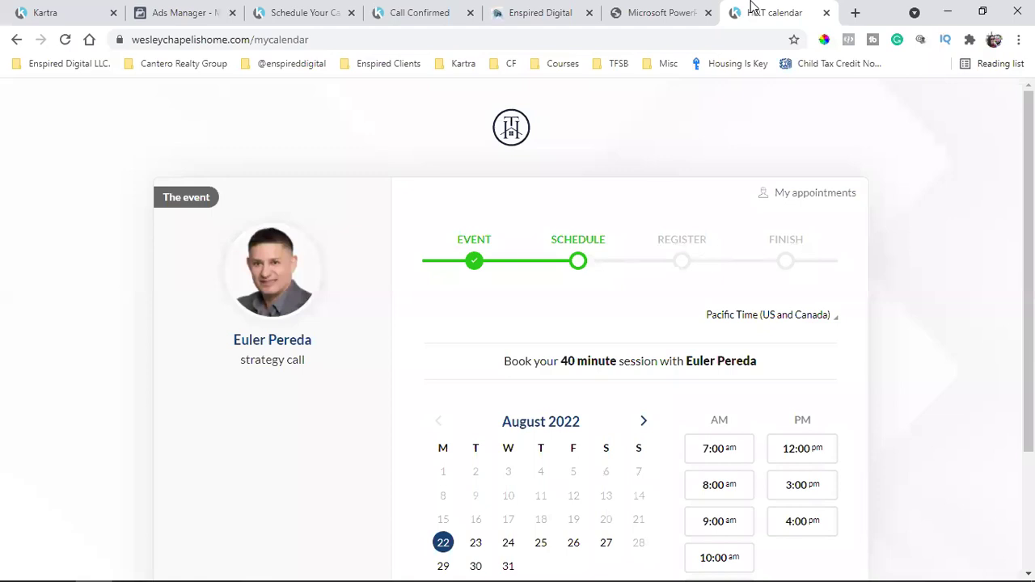
scroll(629, 313, "down", 2)
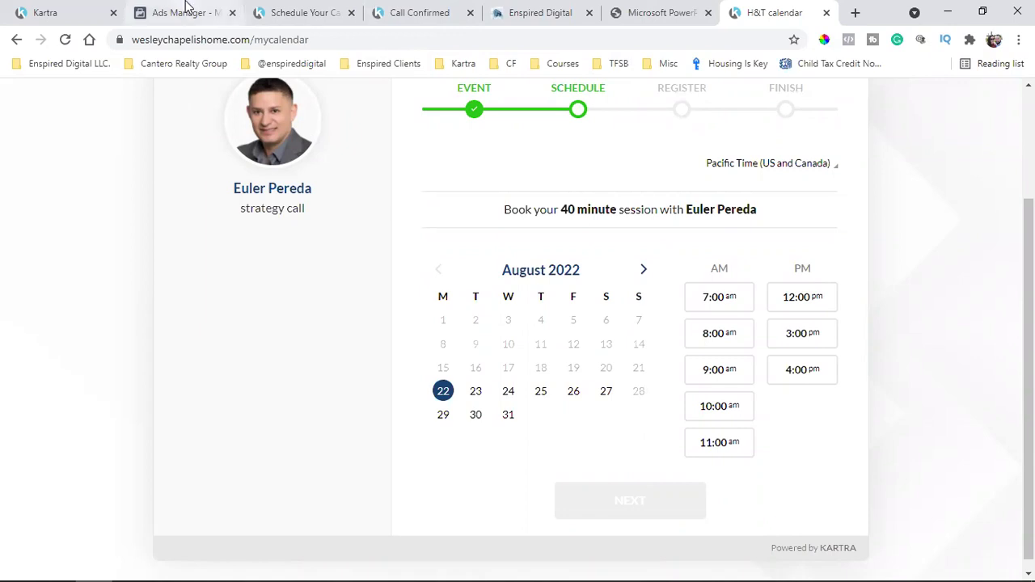
key("ctrl+1")
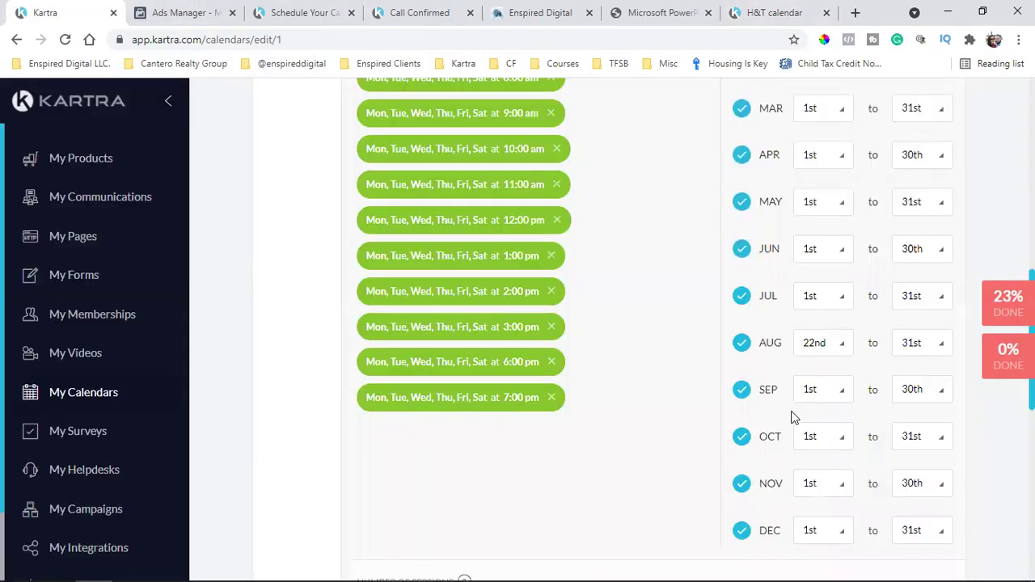
scroll(674, 400, "down", 5)
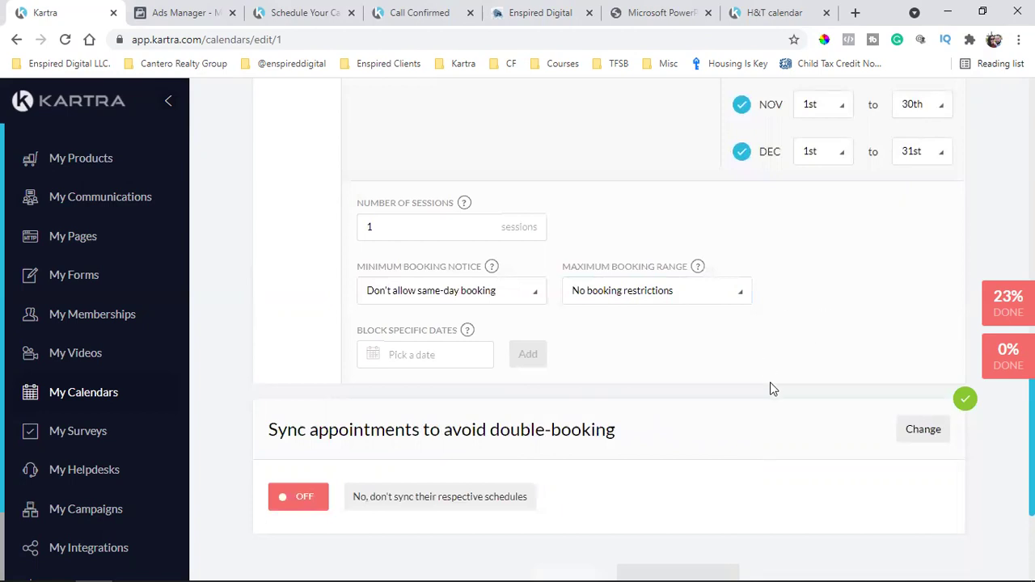
scroll(771, 390, "up", 1)
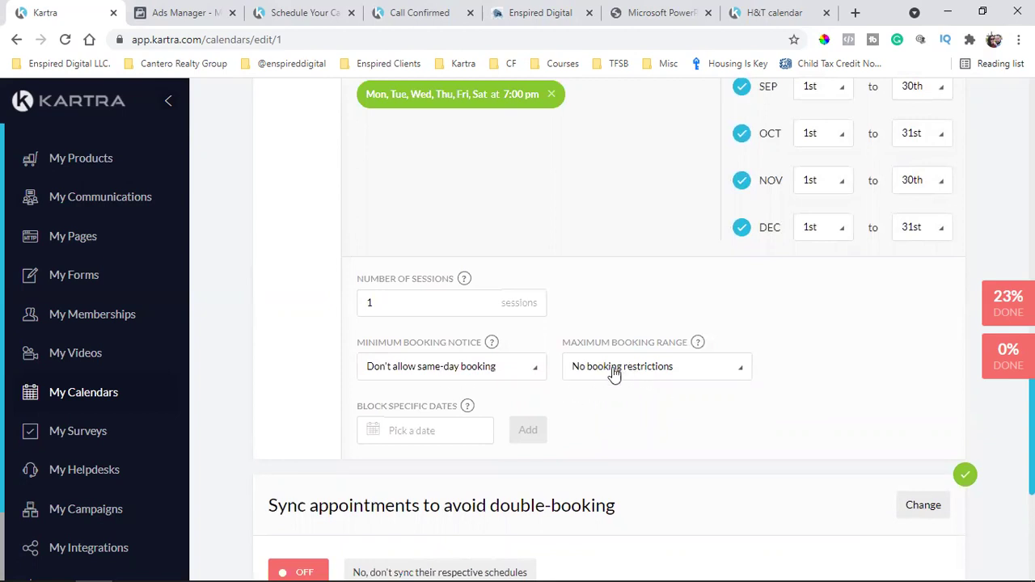
Set the maximum booking range to only bookings within the next 7 days
left_click(671, 370)
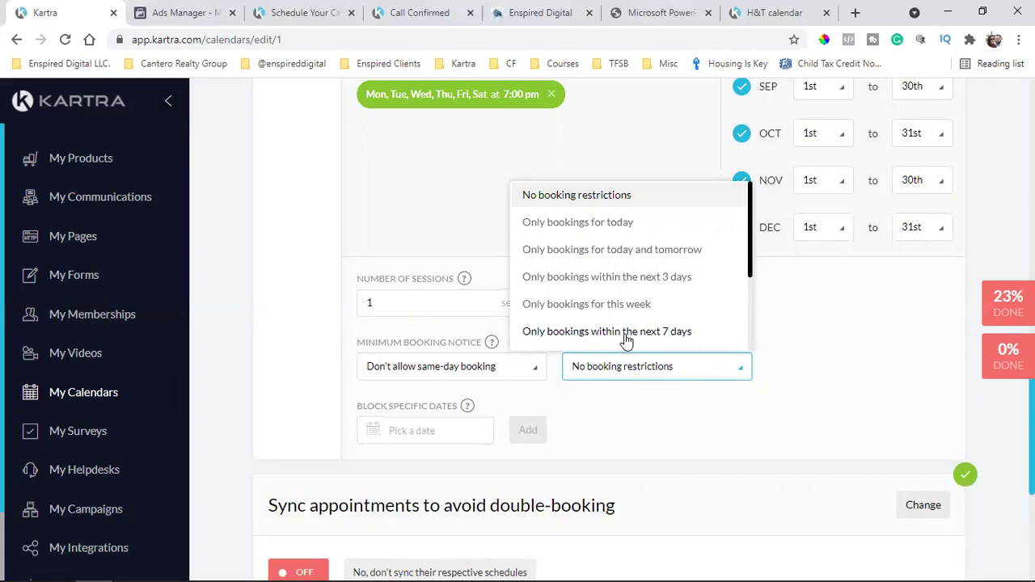
left_click(650, 279)
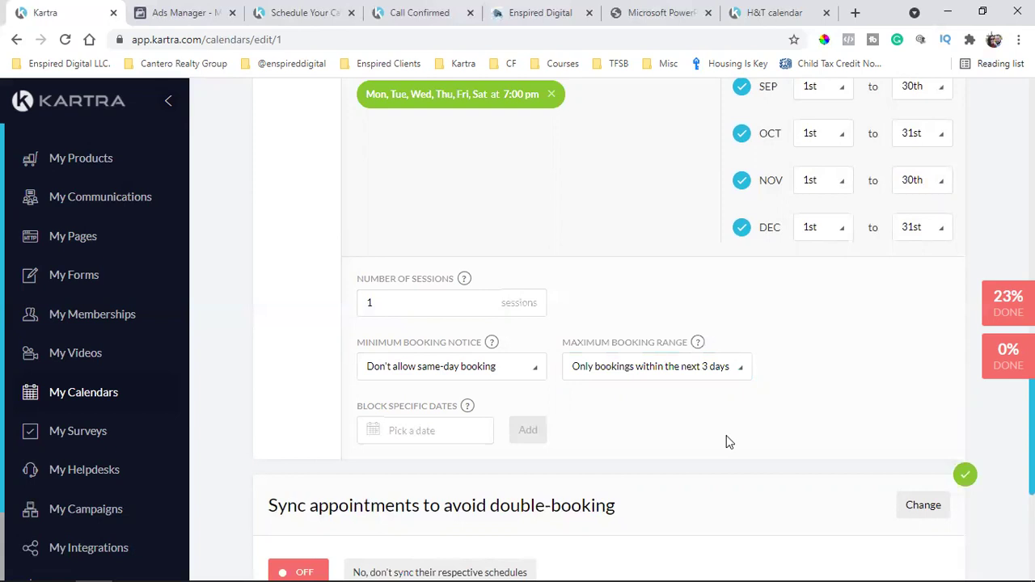
left_click(704, 365)
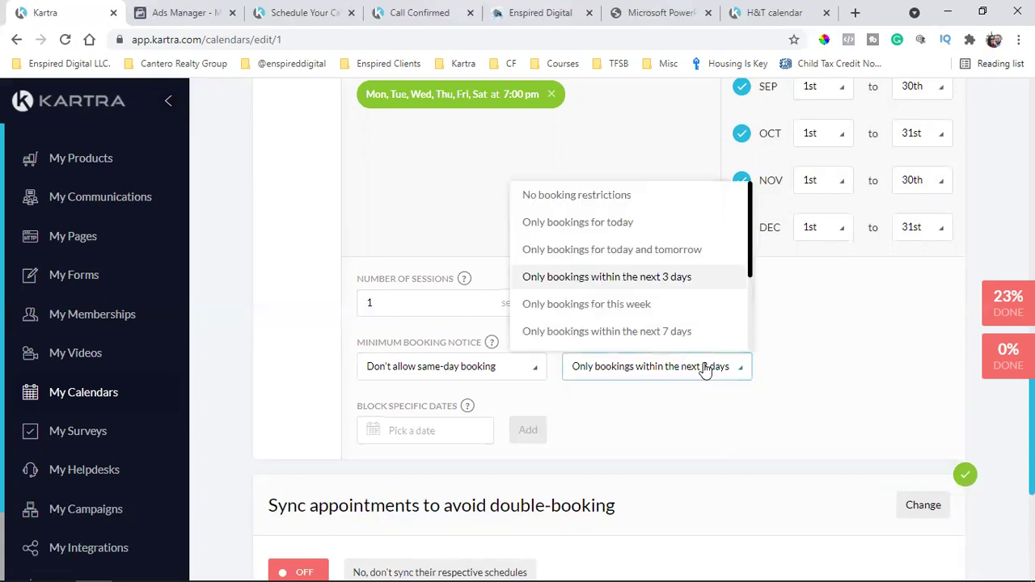
left_click(627, 332)
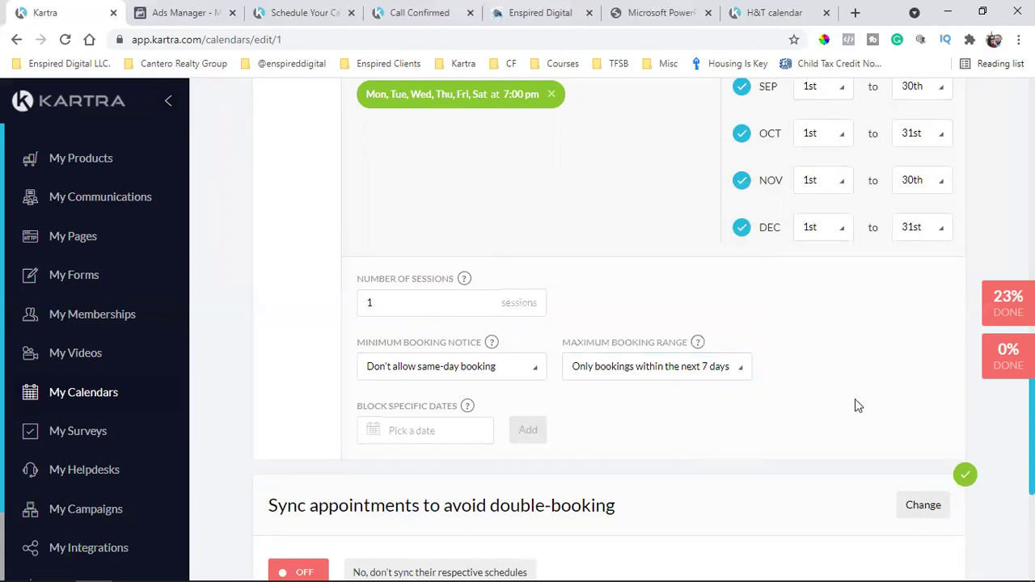
scroll(866, 402, "up", 5)
scroll(873, 402, "up", 5)
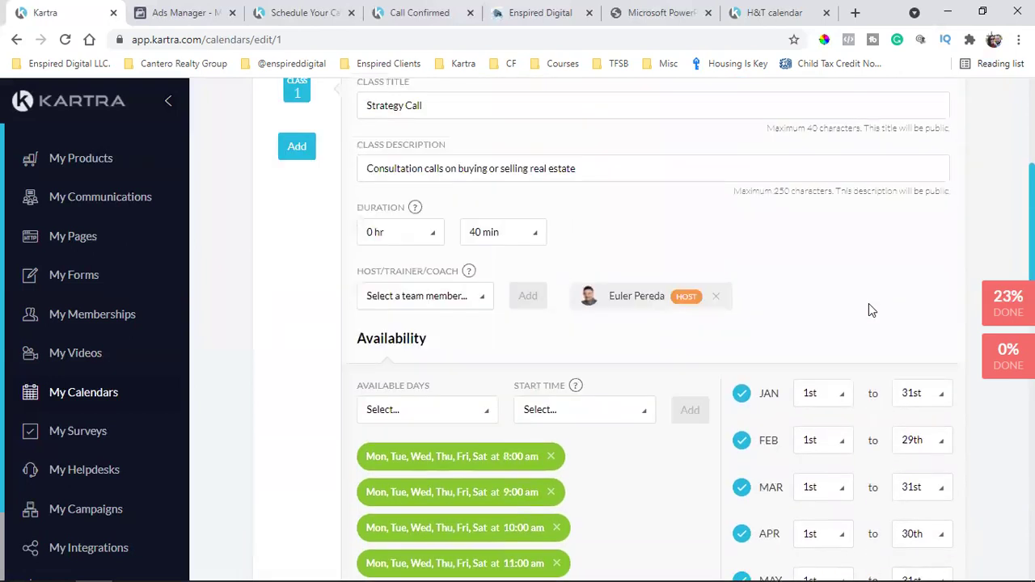
scroll(881, 335, "down", 12)
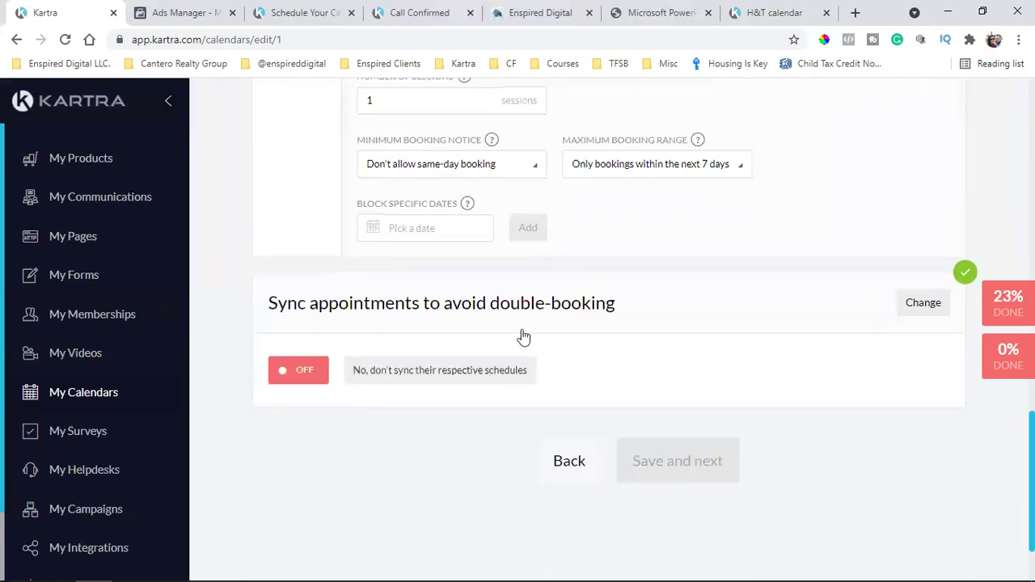
scroll(429, 331, "up", 2)
Check the Block Specific Dates picker without blocking any date
left_click(429, 354)
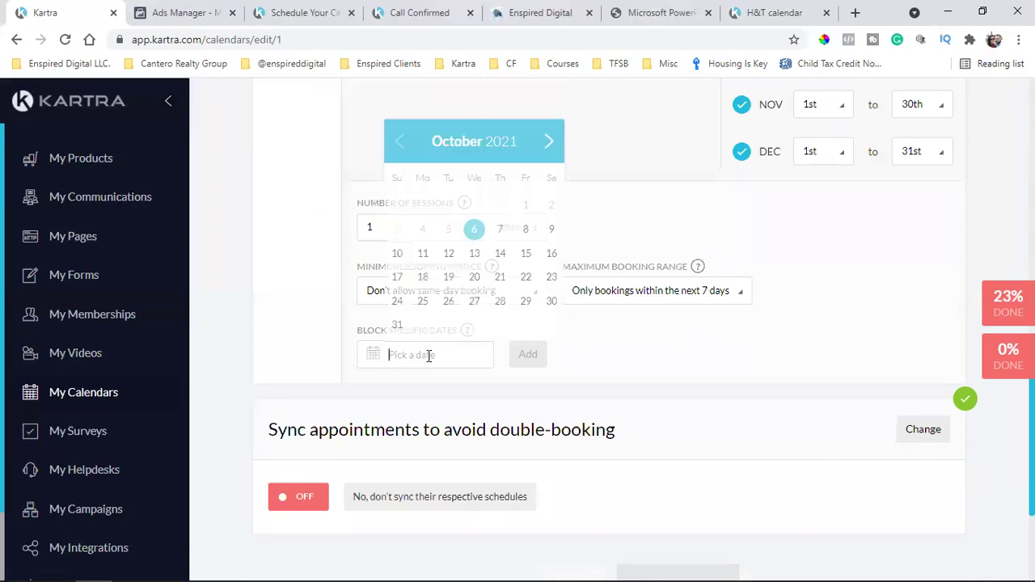
left_click(747, 391)
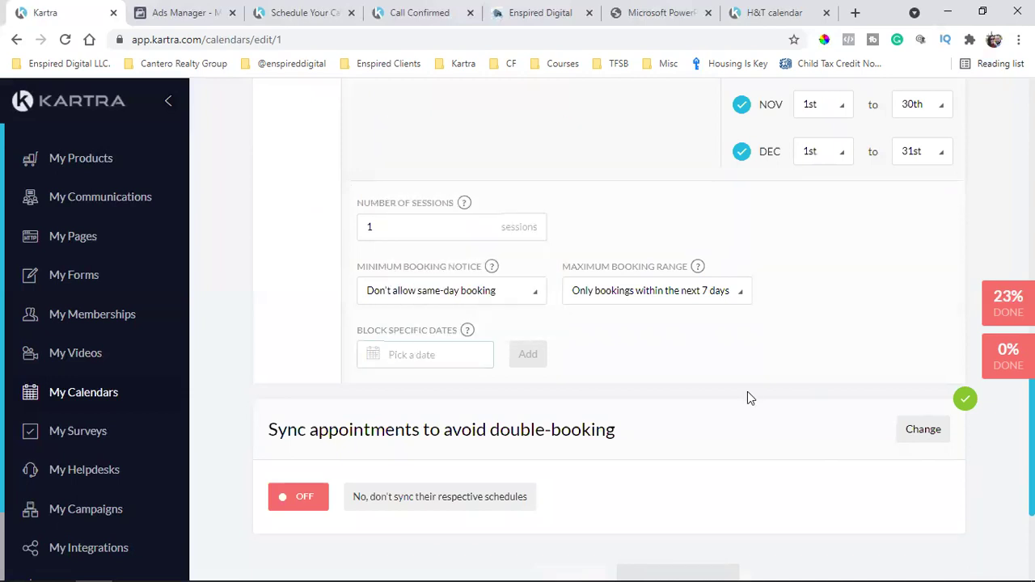
scroll(826, 390, "up", 1)
scroll(826, 391, "up", 9)
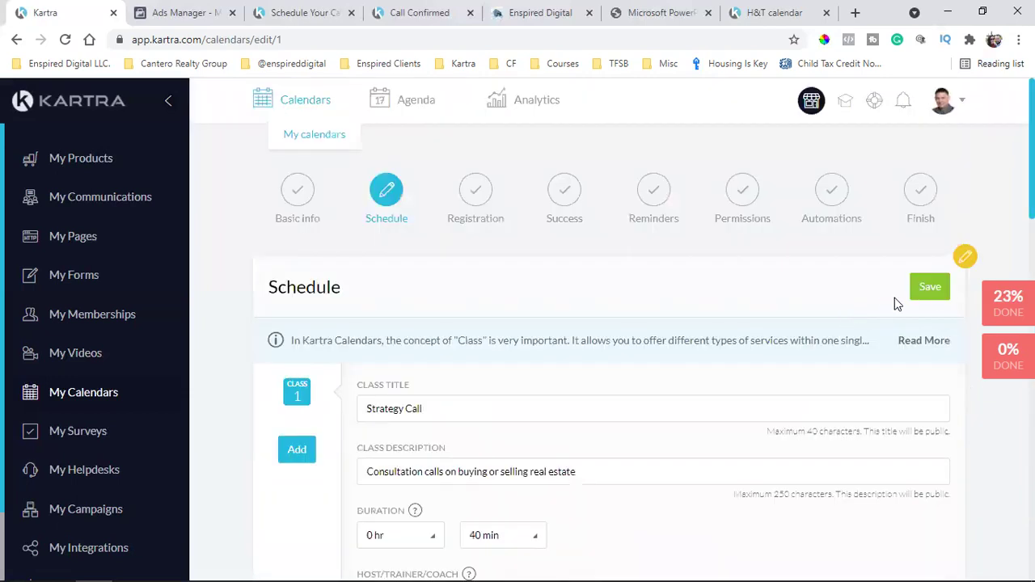
Save the schedule and confirm the live booking page now offers only October 7–13 dates
left_click(932, 288)
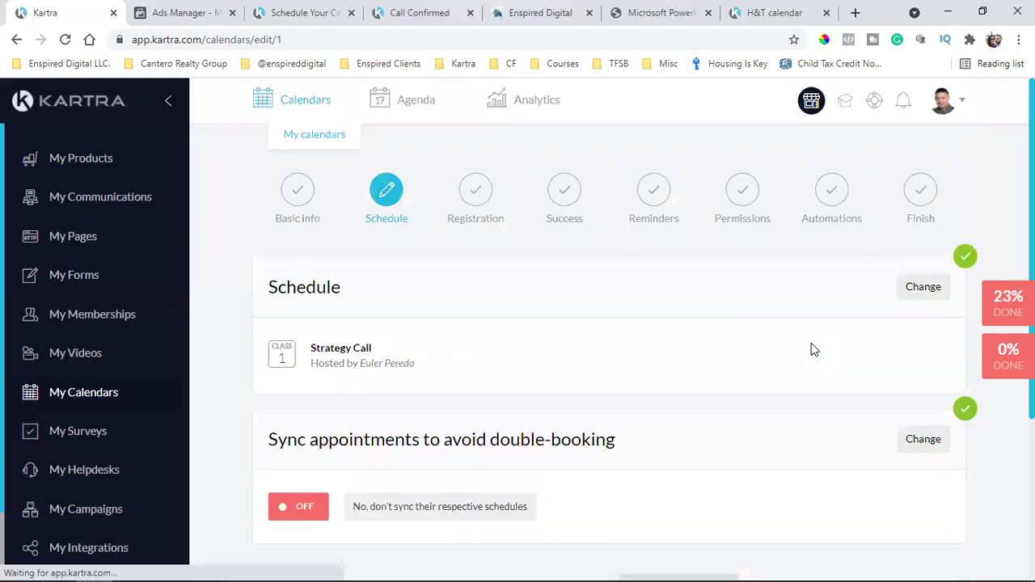
left_click(765, 13)
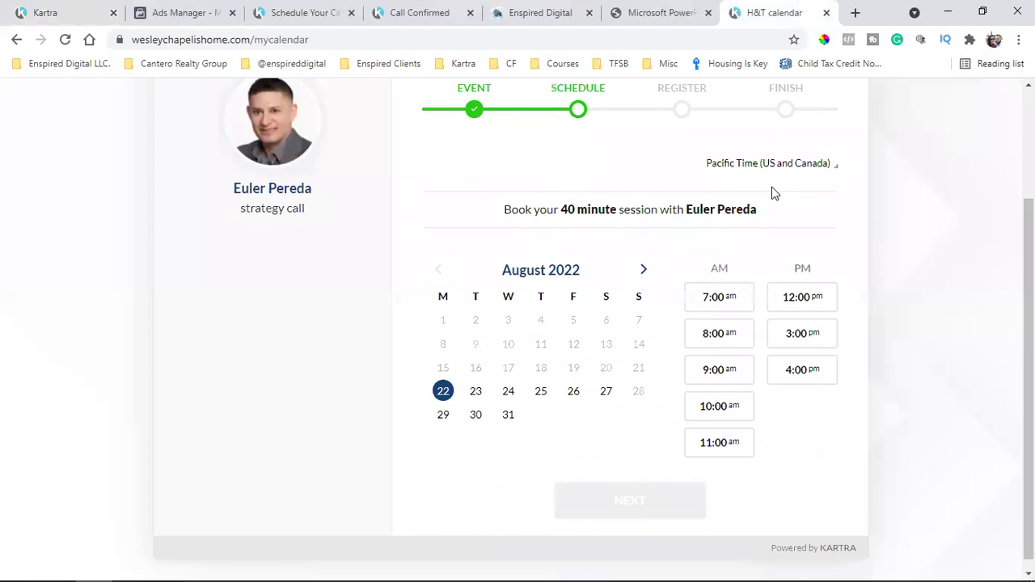
scroll(775, 192, "up", 2)
scroll(773, 290, "down", 2)
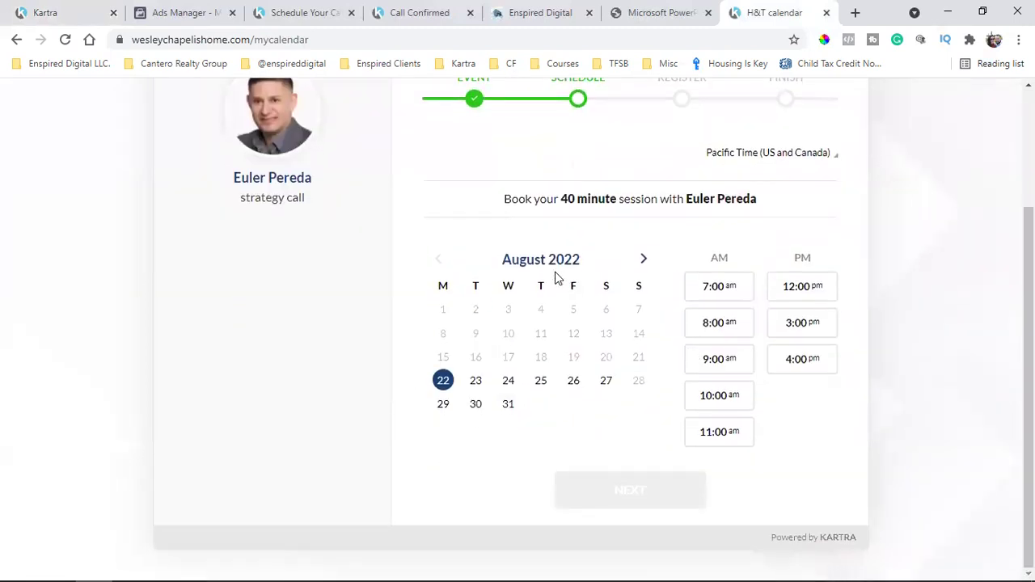
left_click(65, 42)
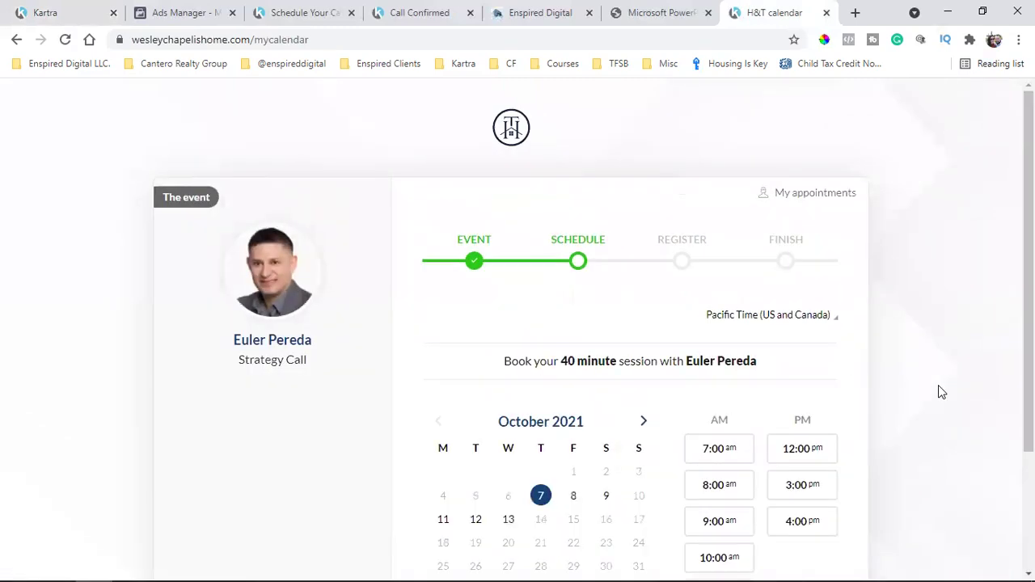
scroll(939, 392, "down", 2)
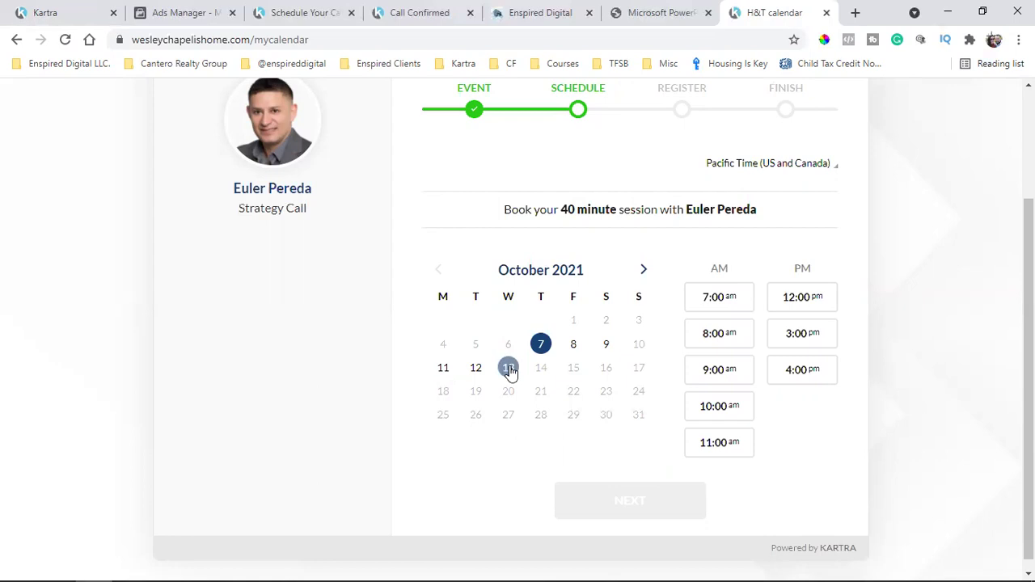
scroll(511, 370, "up", 2)
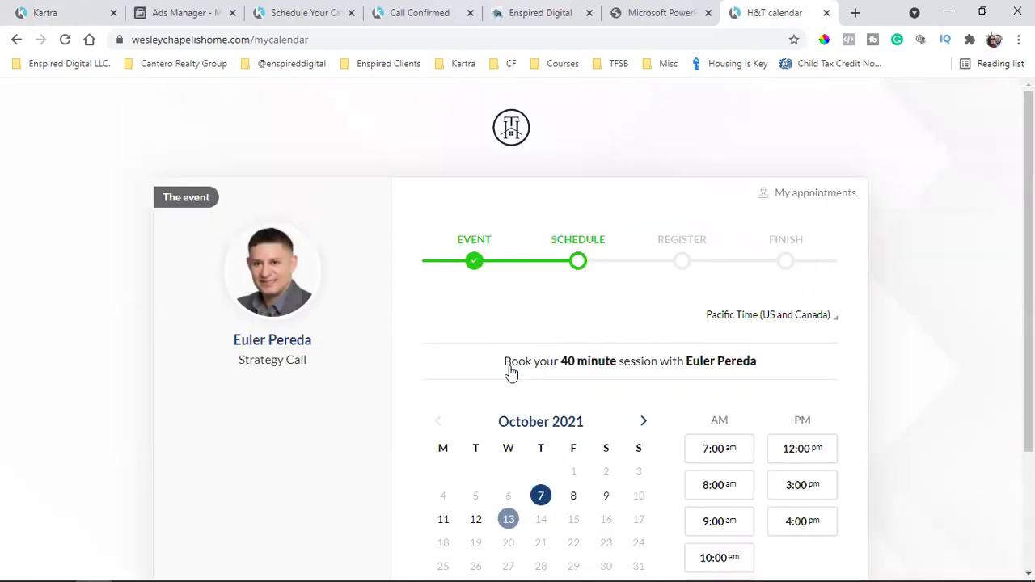
left_click(258, 42)
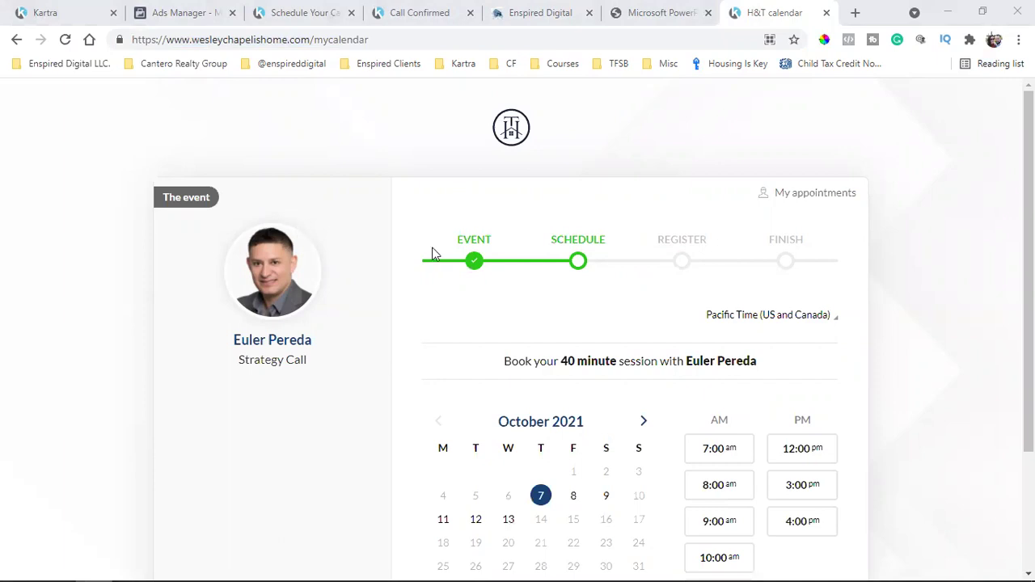
scroll(815, 394, "down", 1)
scroll(816, 394, "down", 1)
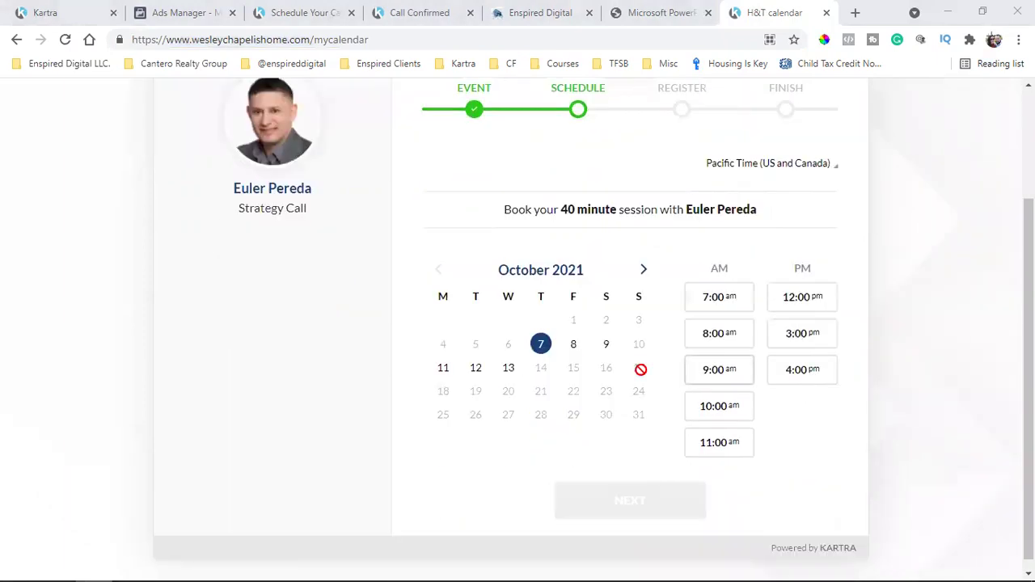
left_click(38, 6)
Advance through the time zone, success message, reminders and permissions steps to automations
scroll(693, 426, "down", 3)
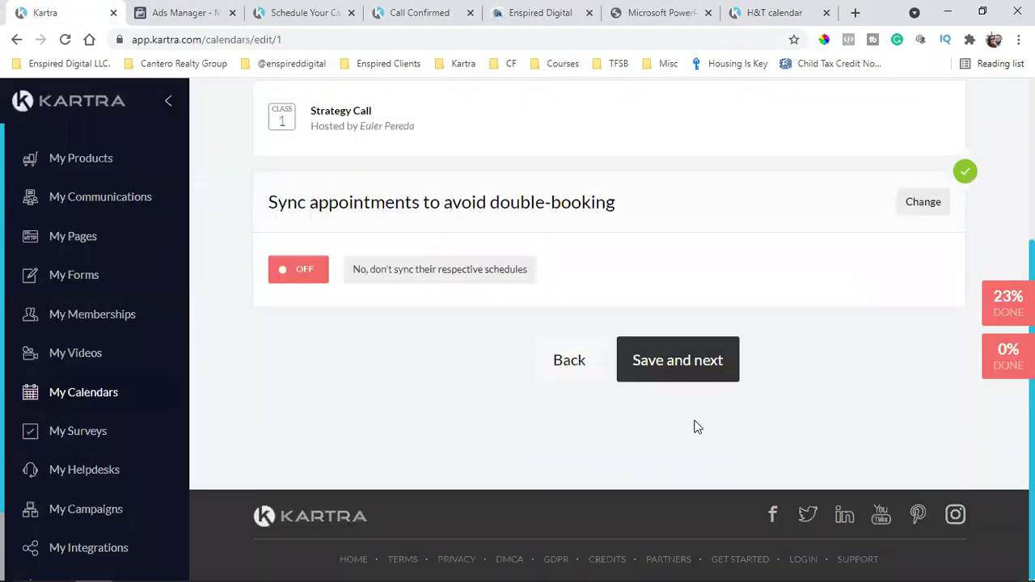
left_click(696, 361)
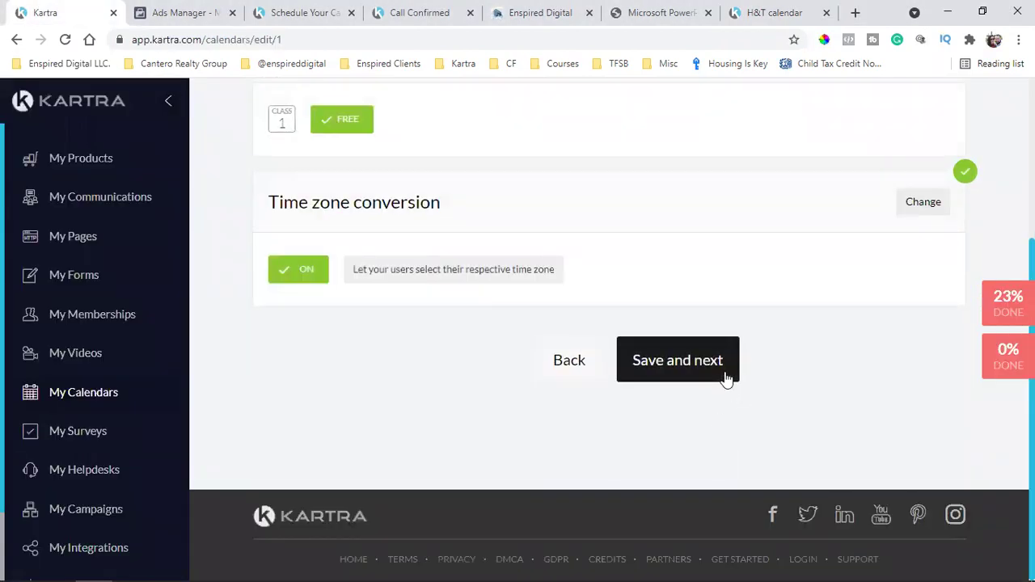
left_click(726, 379)
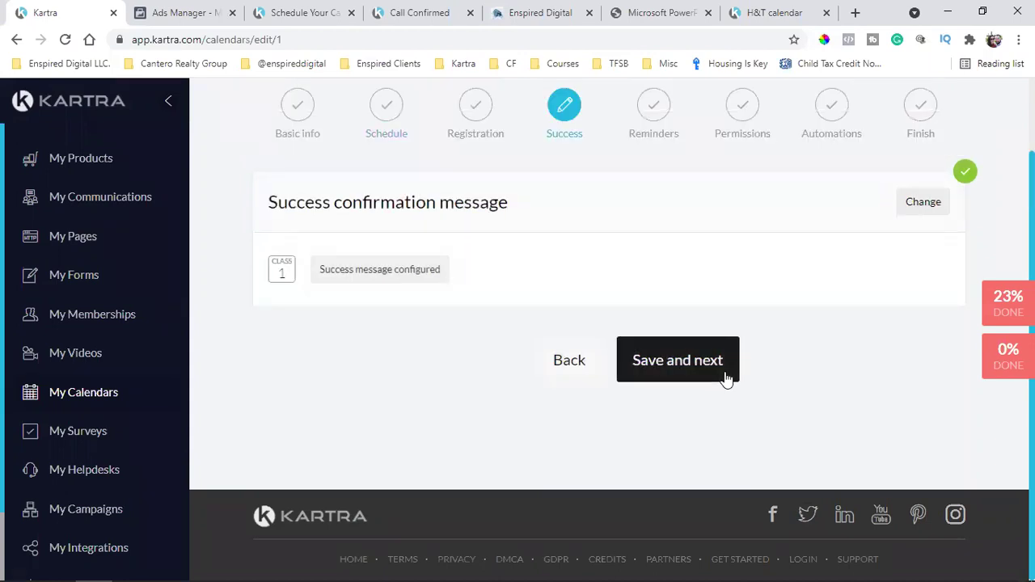
left_click(674, 380)
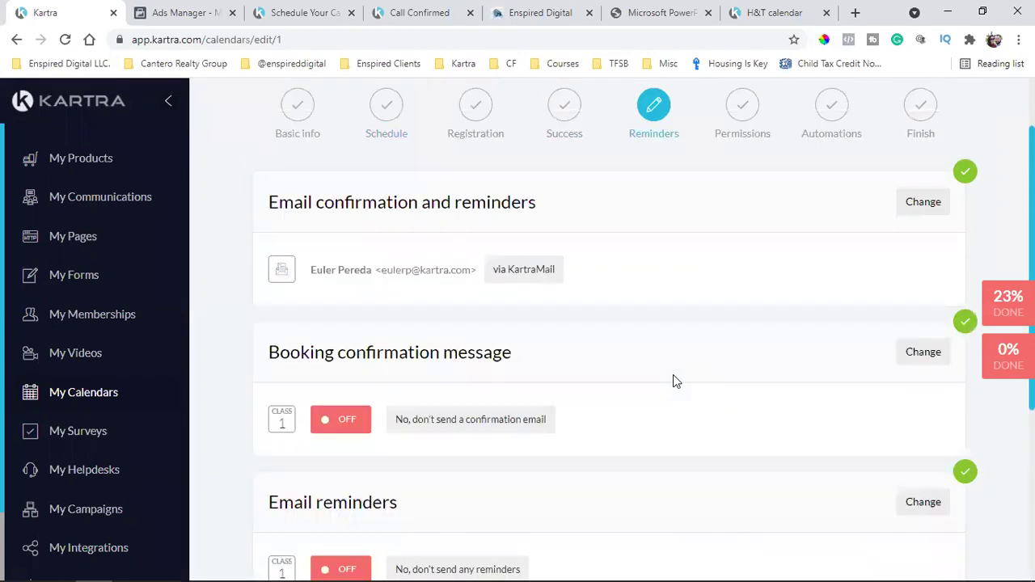
scroll(675, 381, "down", 3)
left_click(687, 422)
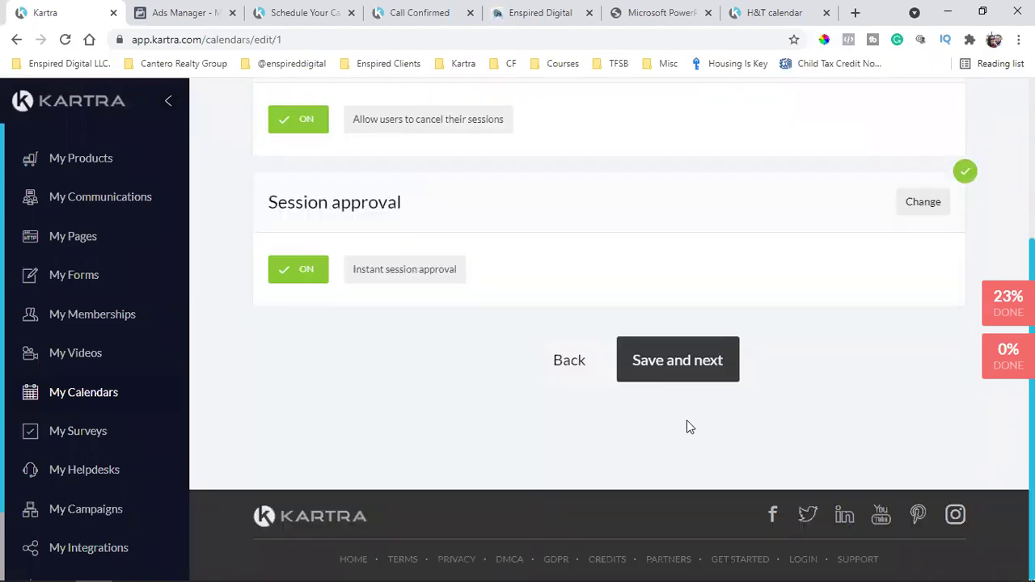
left_click(694, 371)
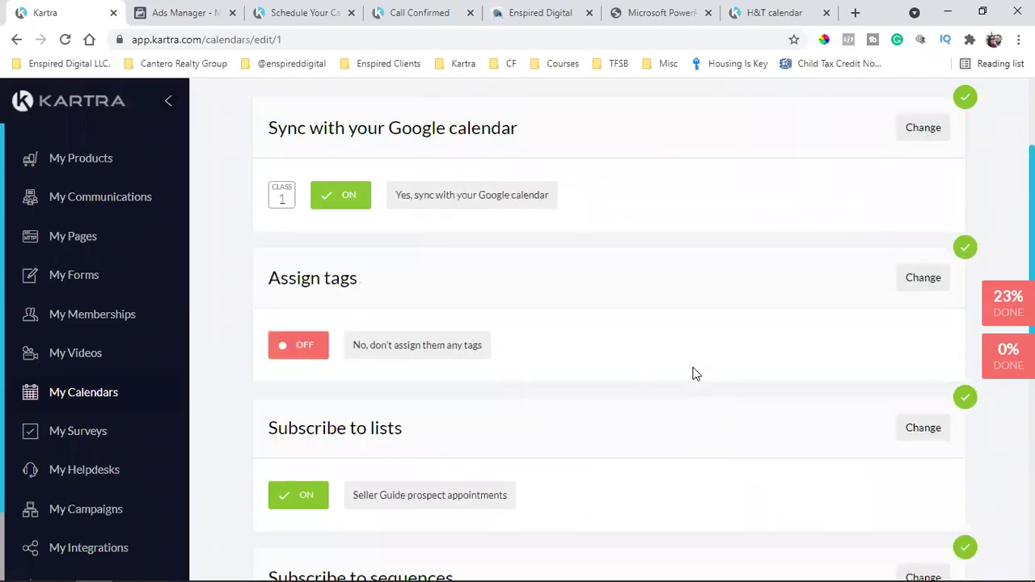
Subscribe bookers to the Seller Guide prospect appointments list, leaving tags, sequences and automations off
scroll(694, 374, "down", 4)
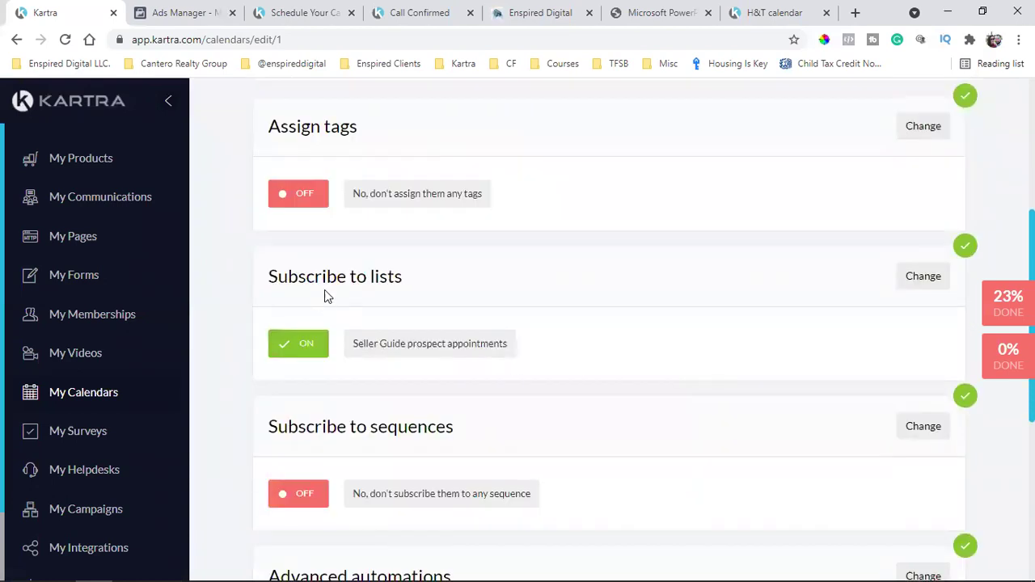
triple_click(343, 275)
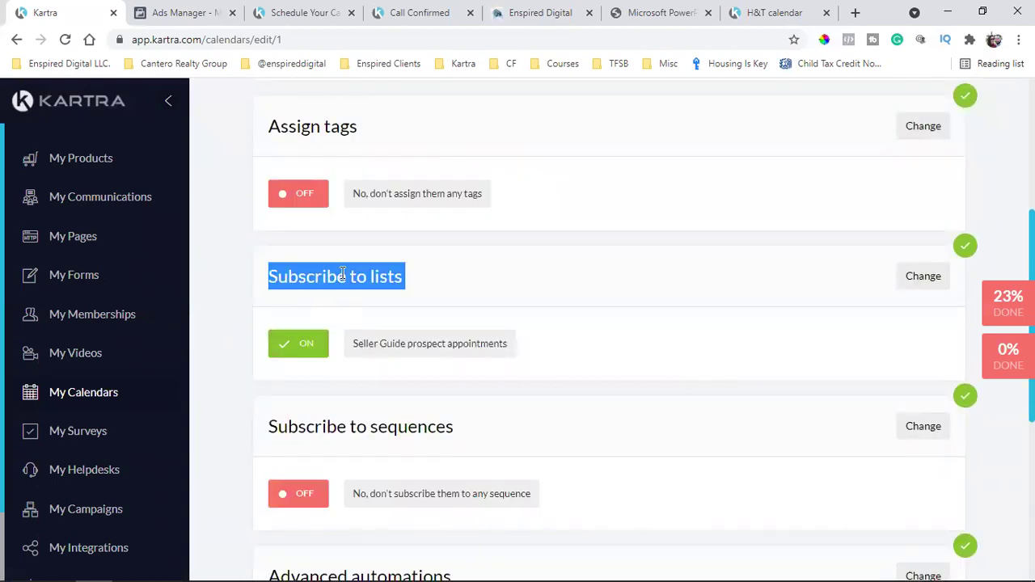
triple_click(431, 344)
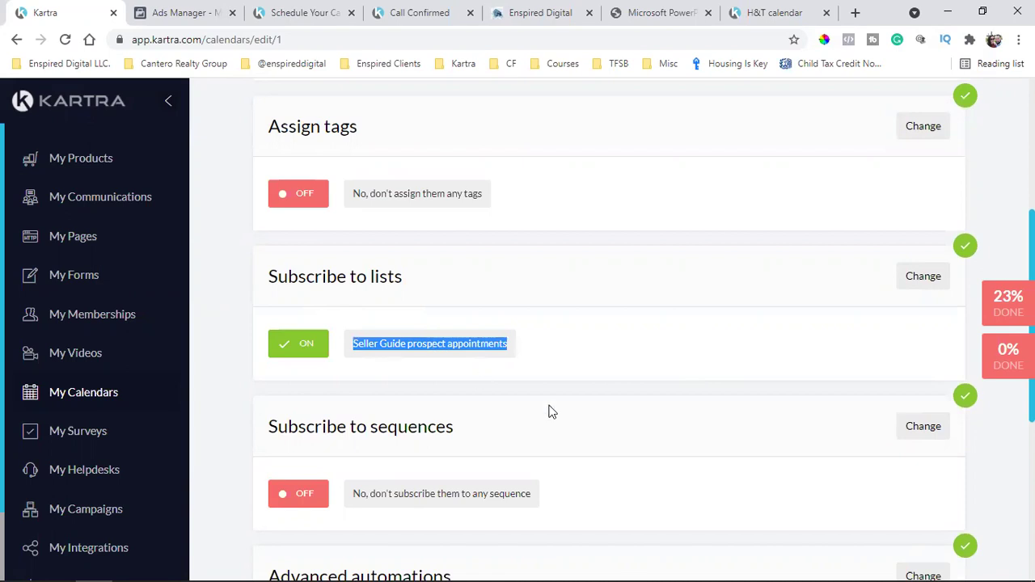
left_click(534, 10)
left_click(457, 8)
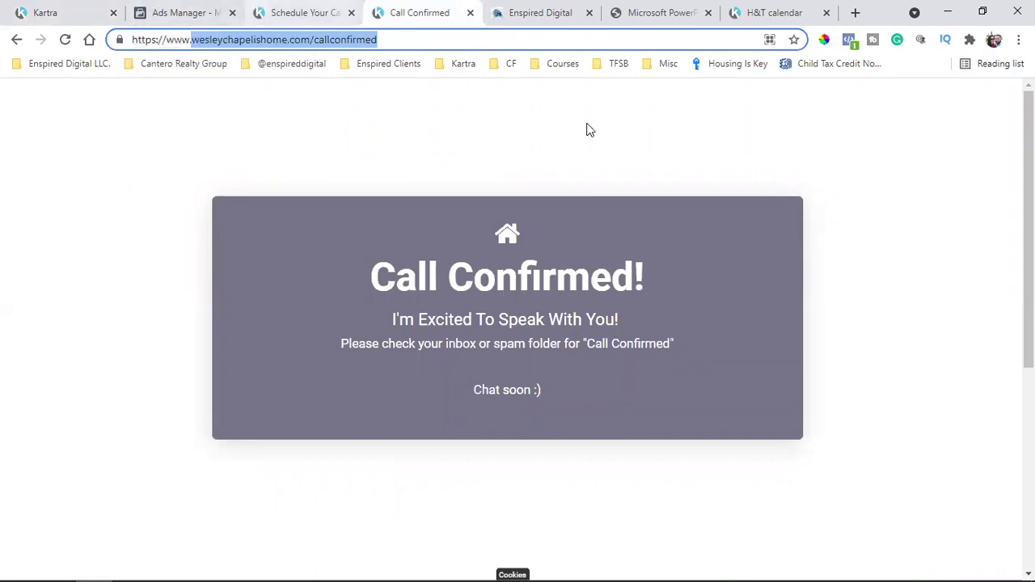
left_click(81, 8)
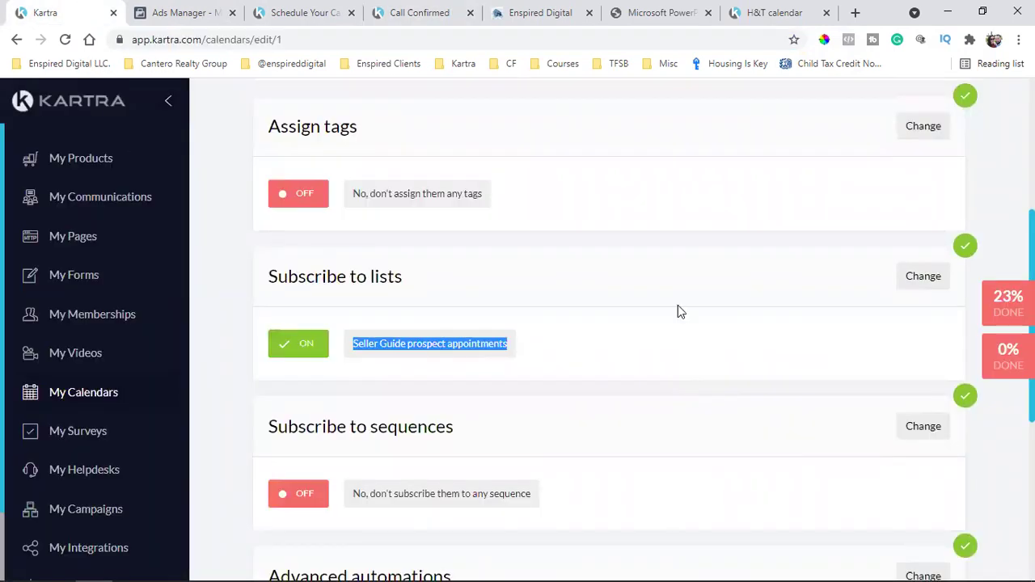
left_click(680, 310)
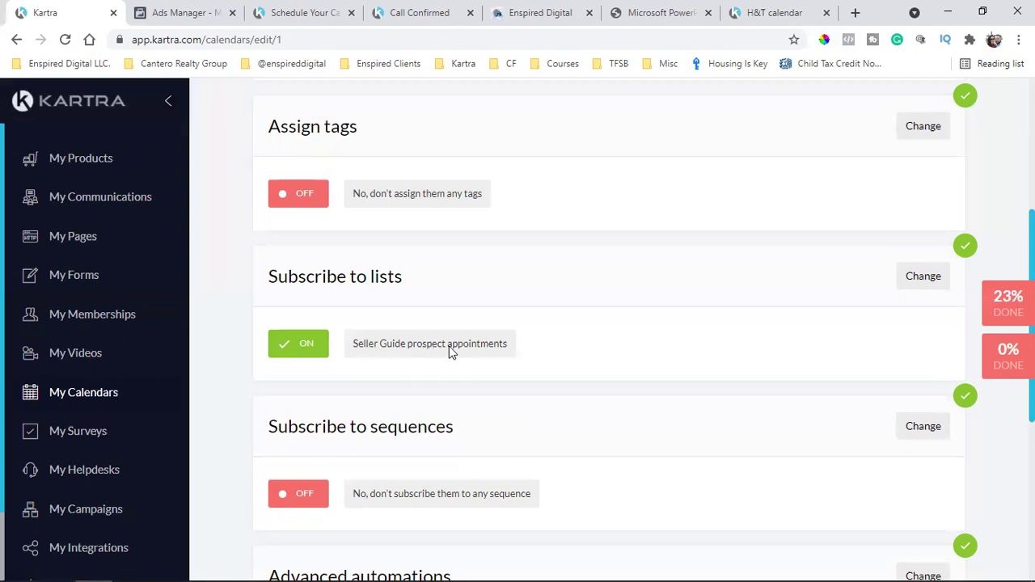
triple_click(416, 353)
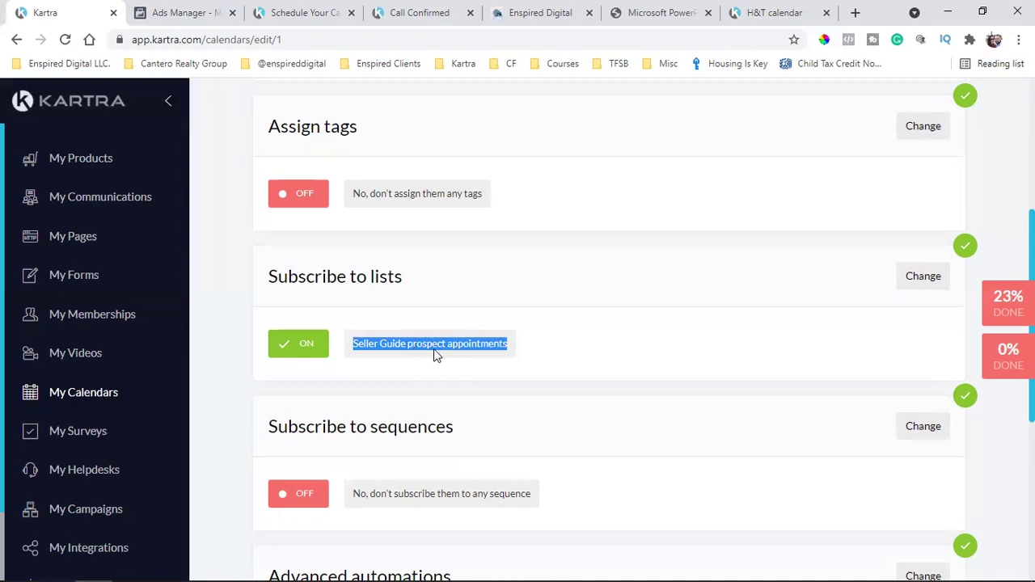
scroll(433, 349, "down", 4)
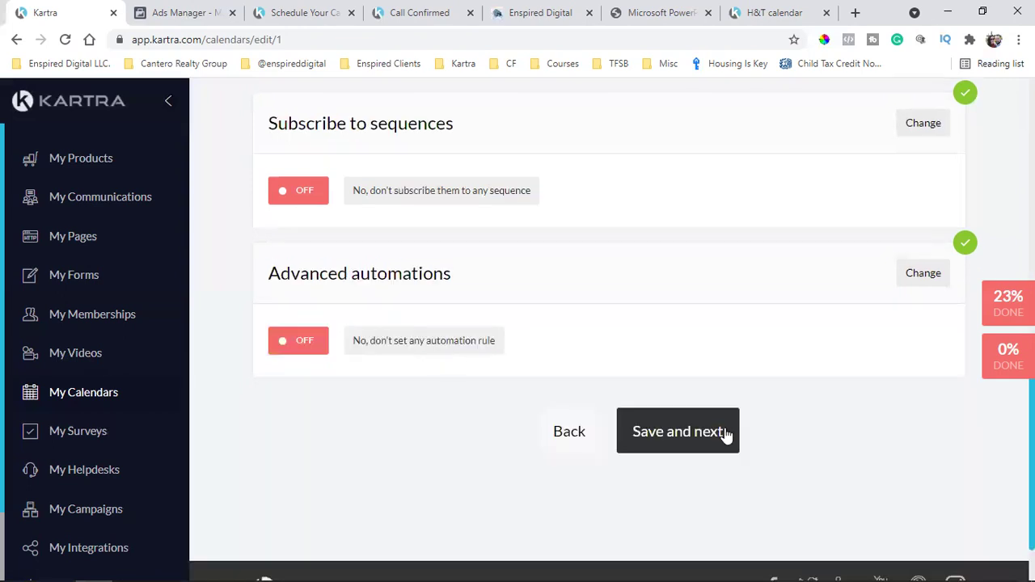
Finish the H&T calendar and share it as a Kartra-hosted page at wesleychapelishome.com/mycalendar
left_click(725, 435)
left_click(363, 363)
scroll(380, 372, "down", 1)
left_click(406, 373)
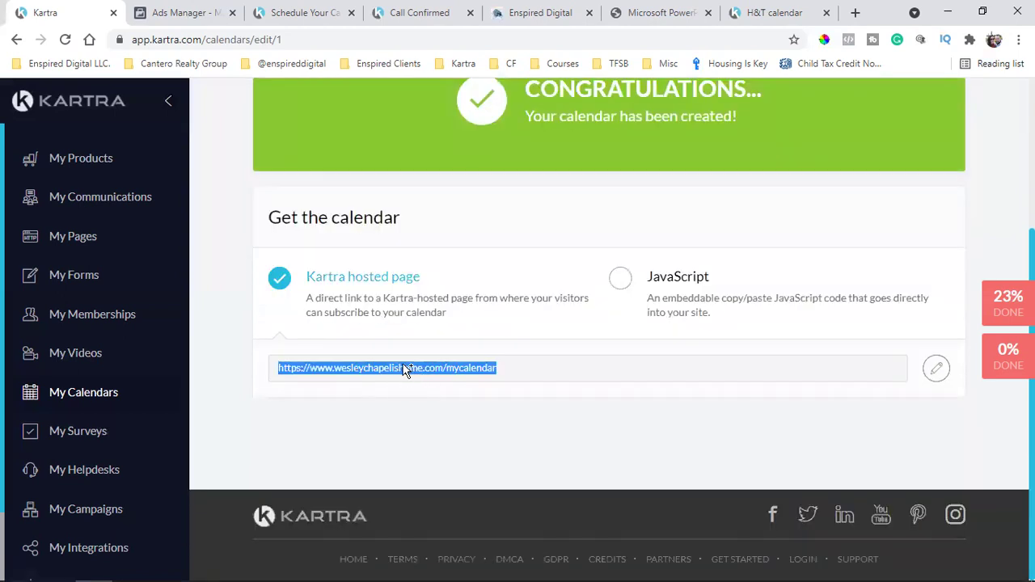
left_click(665, 10)
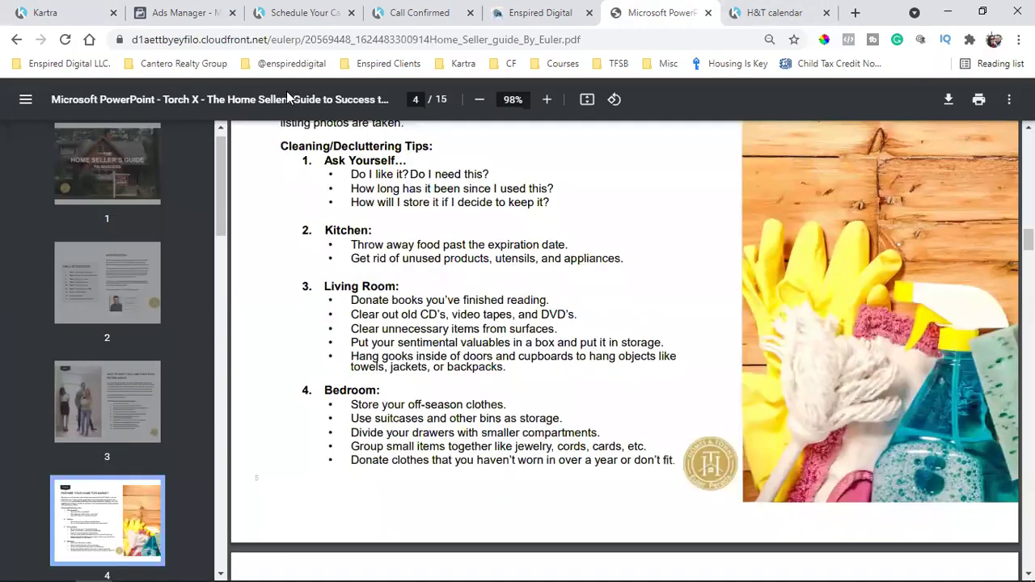
left_click(743, 10)
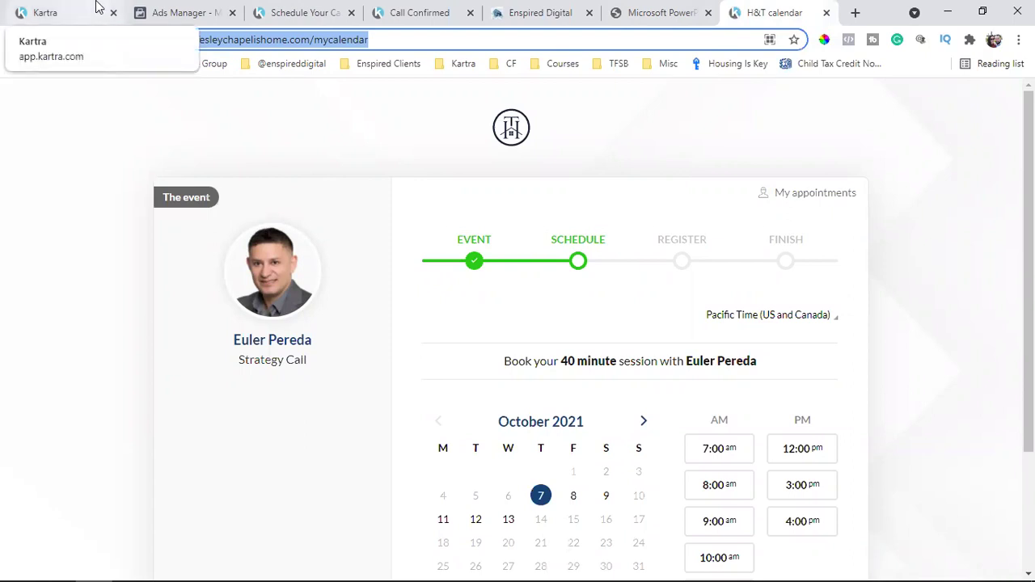
left_click(68, 10)
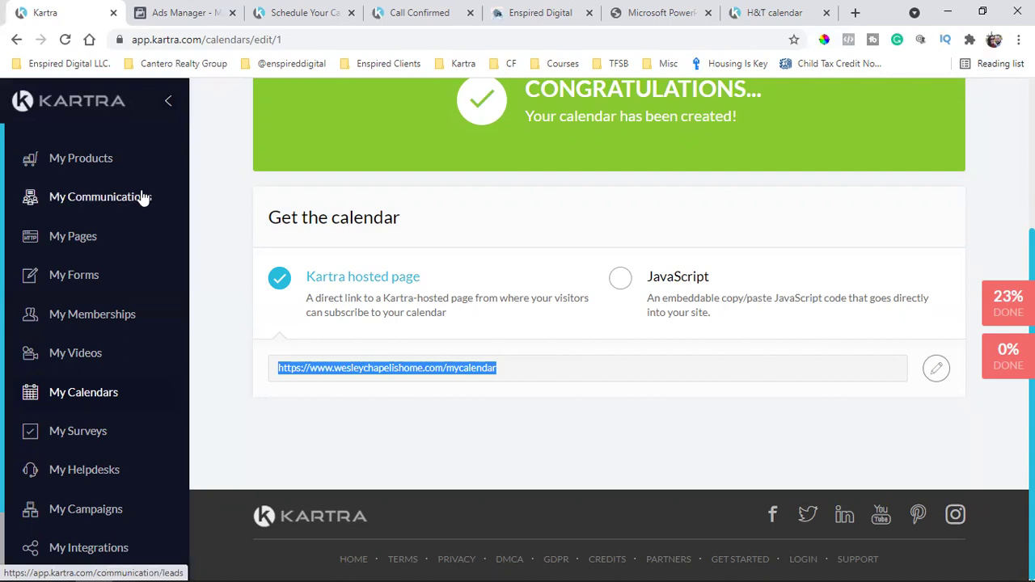
Confirm the thank-you page's schedule-call button opens the 40-minute Strategy Call calendar for October 7–13
left_click(308, 11)
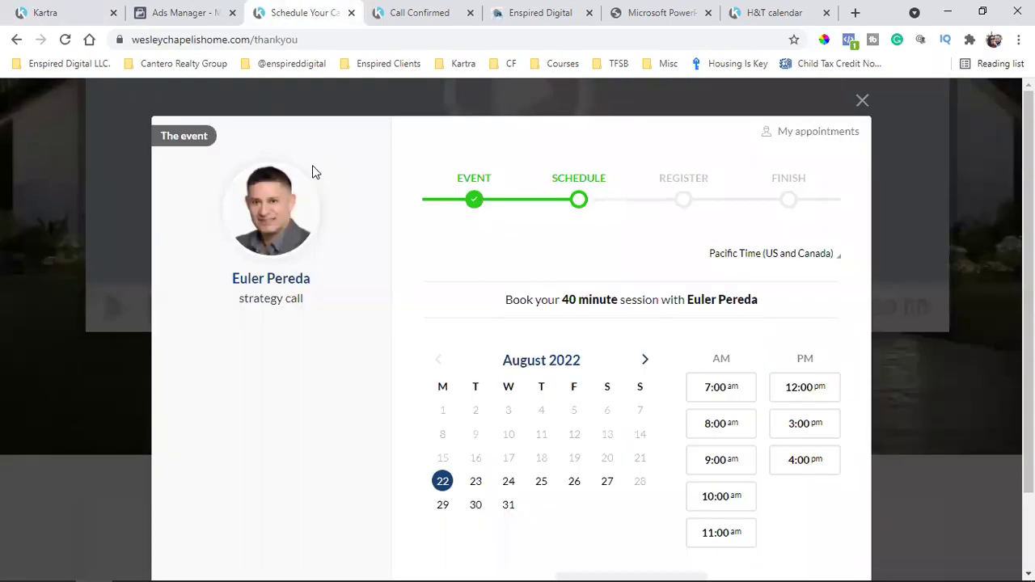
left_click(860, 99)
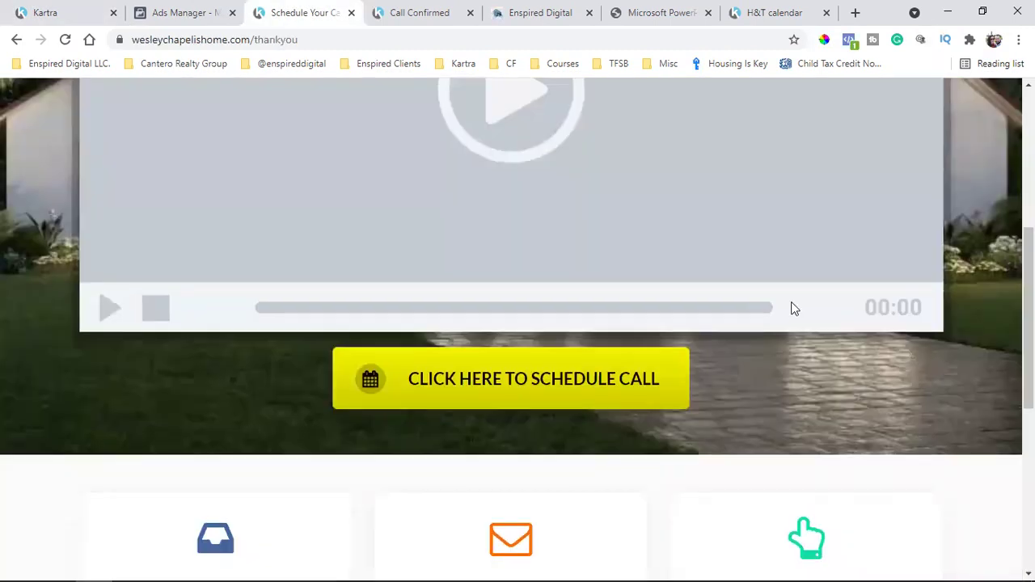
scroll(791, 307, "up", 5)
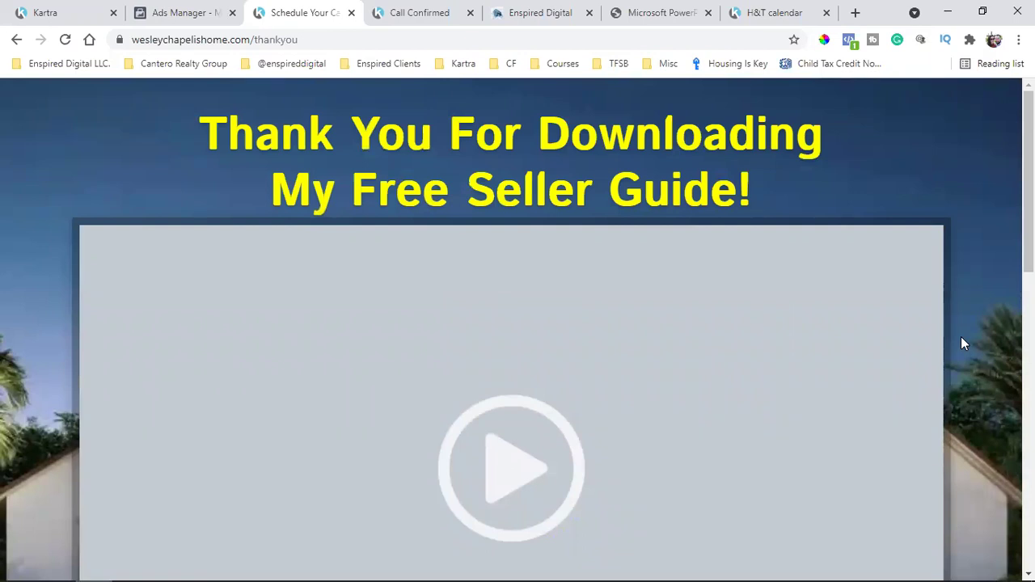
scroll(961, 337, "down", 3)
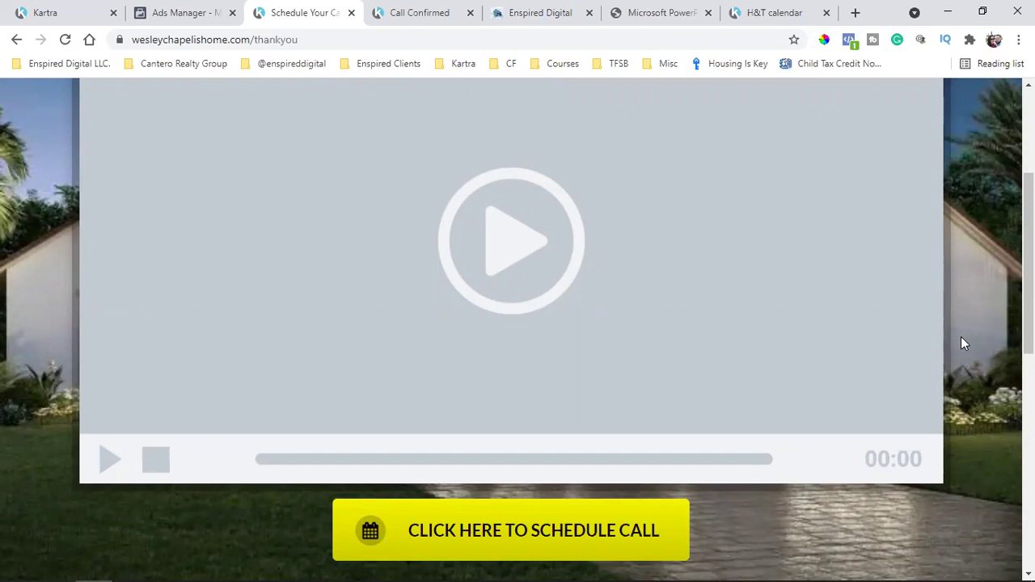
scroll(961, 336, "down", 2)
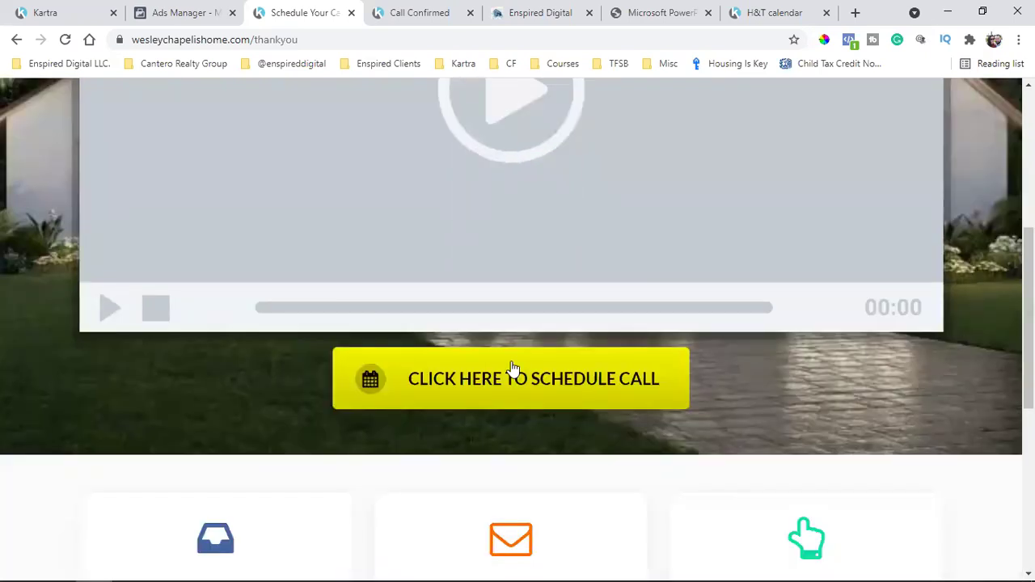
left_click(557, 403)
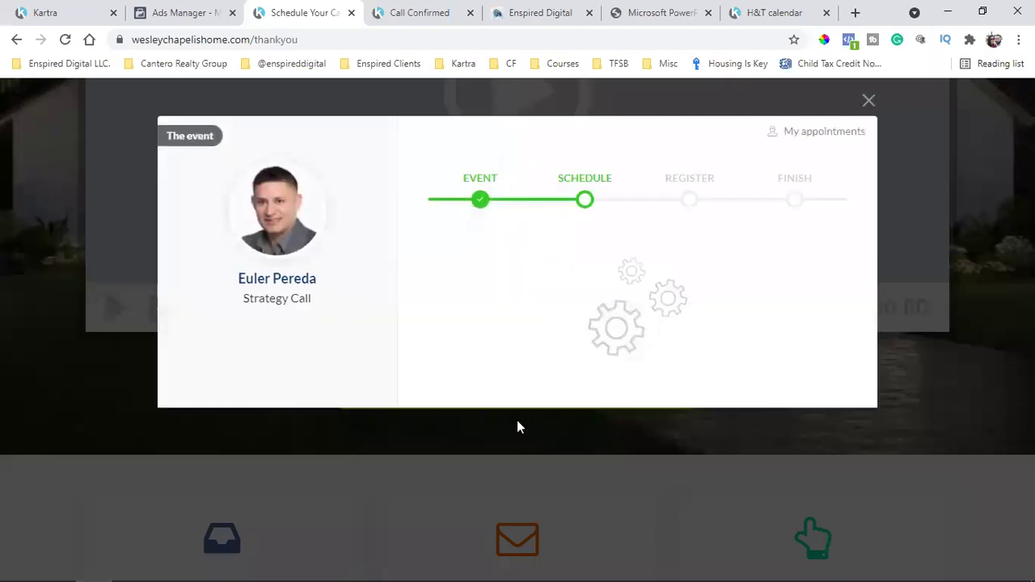
scroll(580, 392, "down", 1)
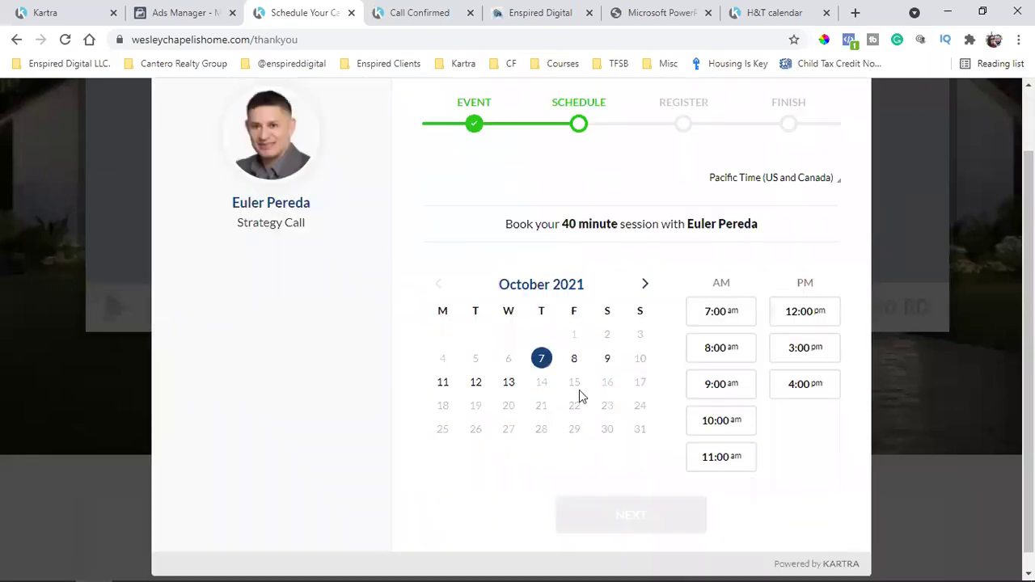
scroll(580, 390, "up", 1)
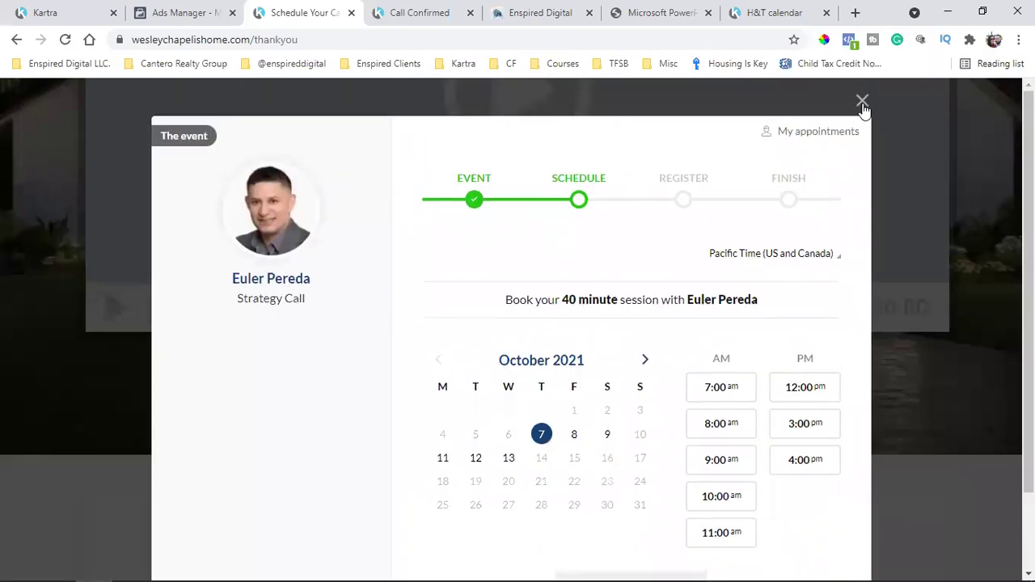
left_click(863, 101)
scroll(570, 343, "up", 5)
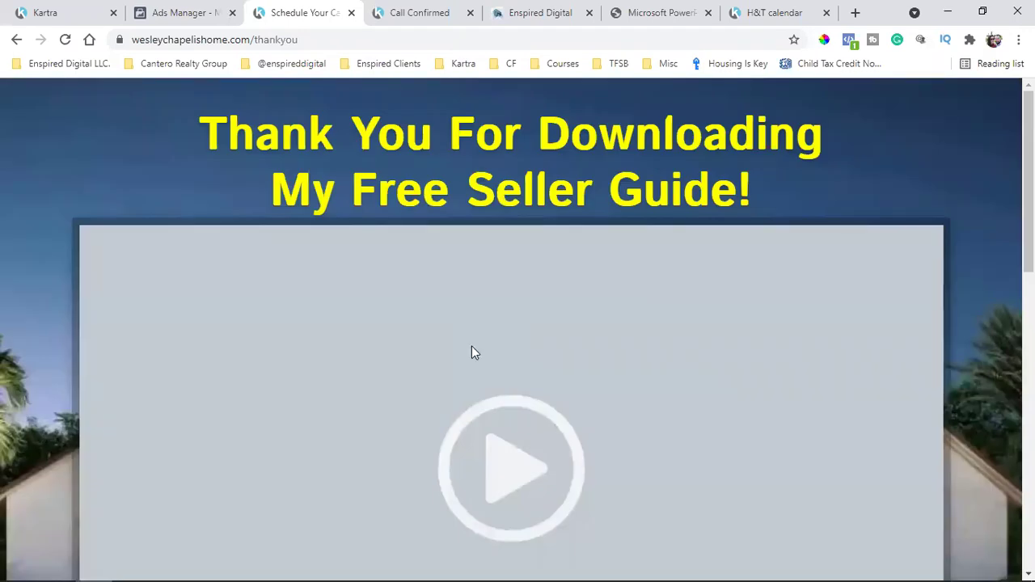
left_click(87, 8)
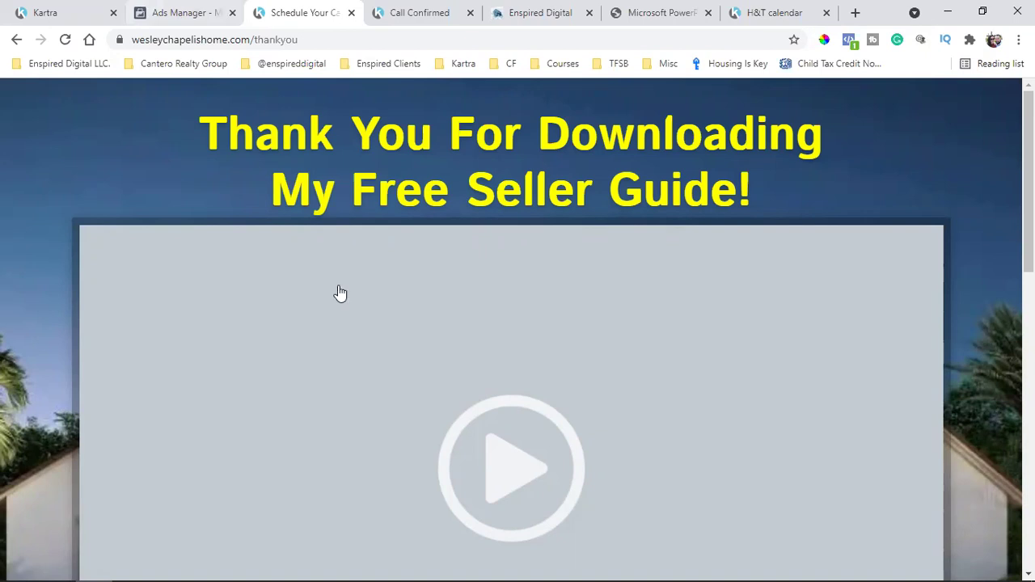
Open the Seller Guide Leads sequence for editing from My Communications > Sequences
left_click(125, 201)
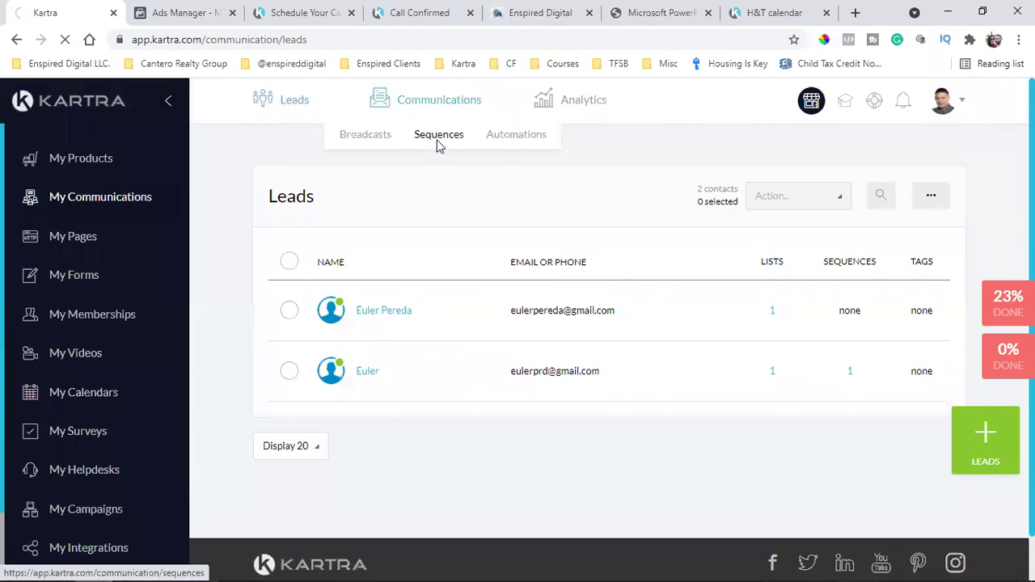
left_click(438, 137)
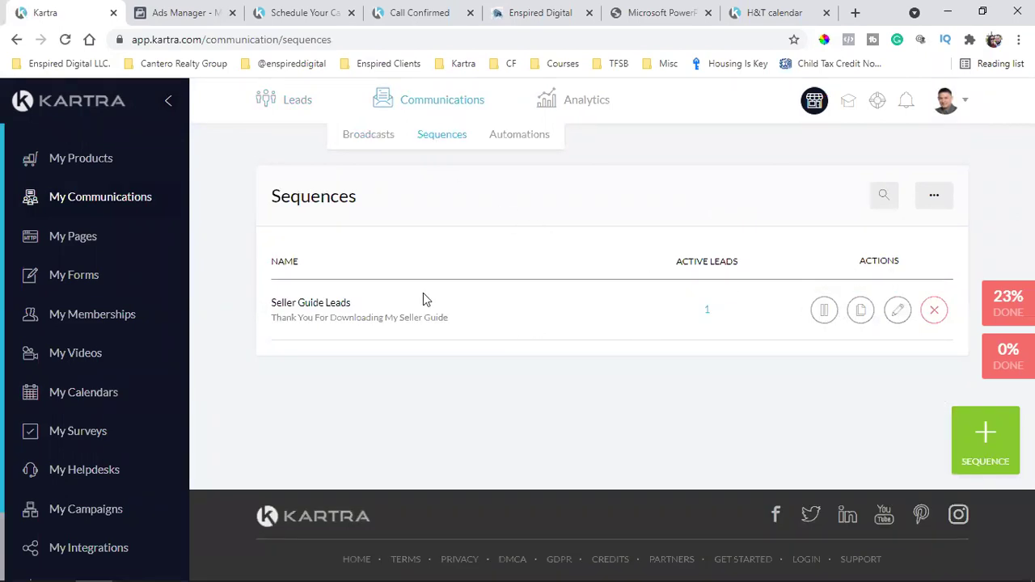
triple_click(299, 303)
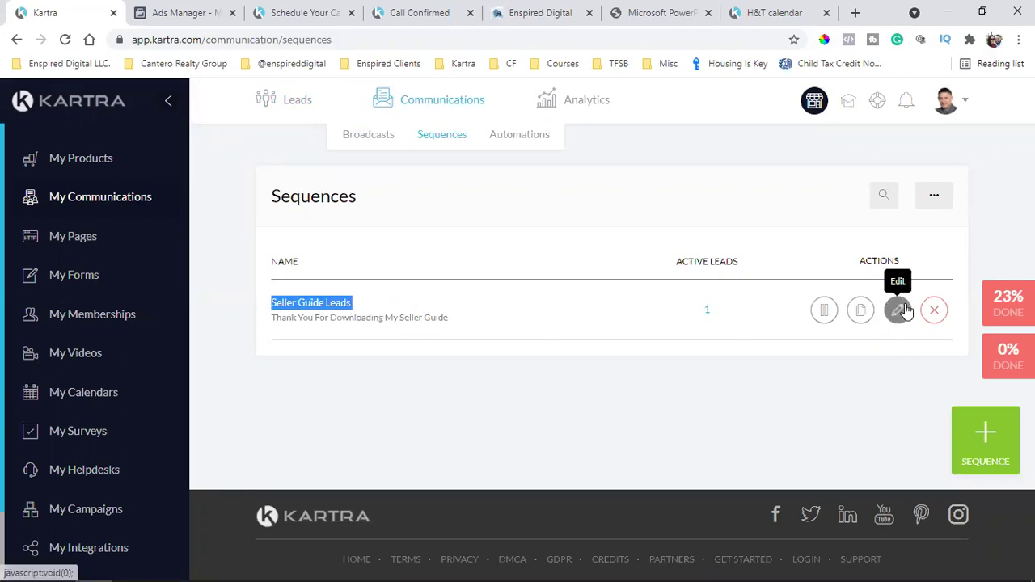
left_click(898, 311)
left_click(754, 139)
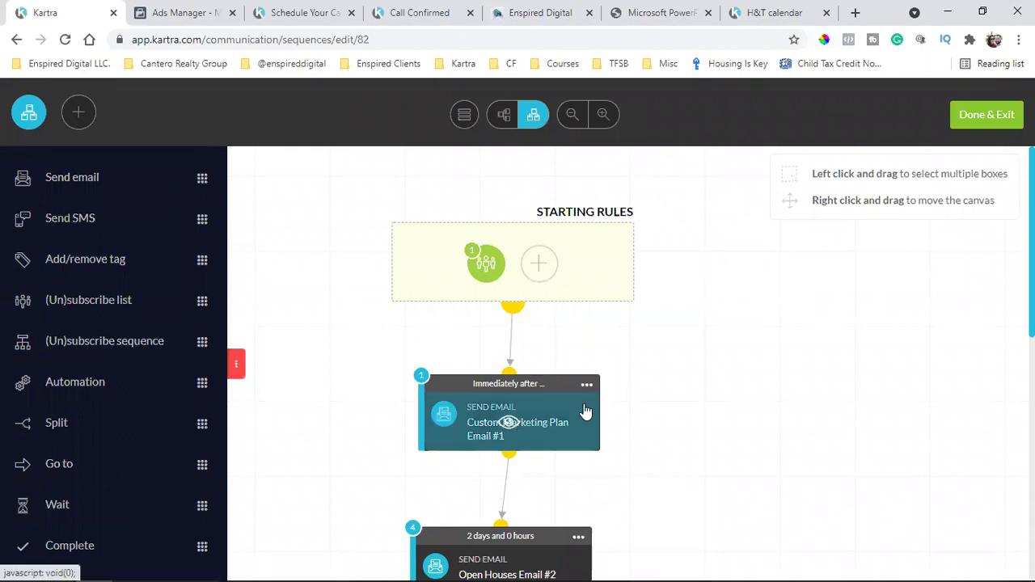
Replace the sequence's starting rule with subscribing to the SG Seller Guide Leads list
mouse_move(489, 260)
left_click(549, 248)
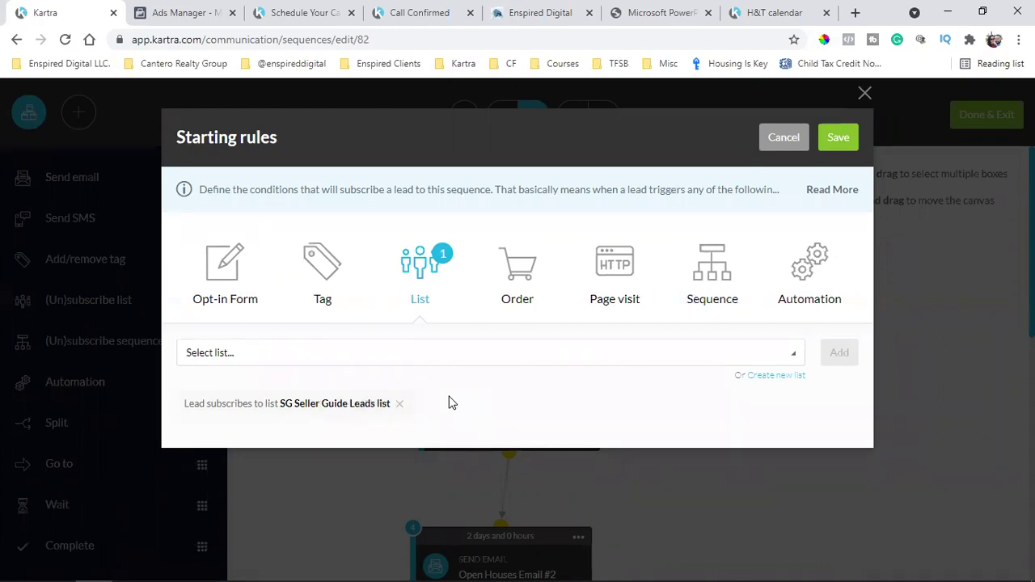
left_click(400, 404)
left_click(401, 351)
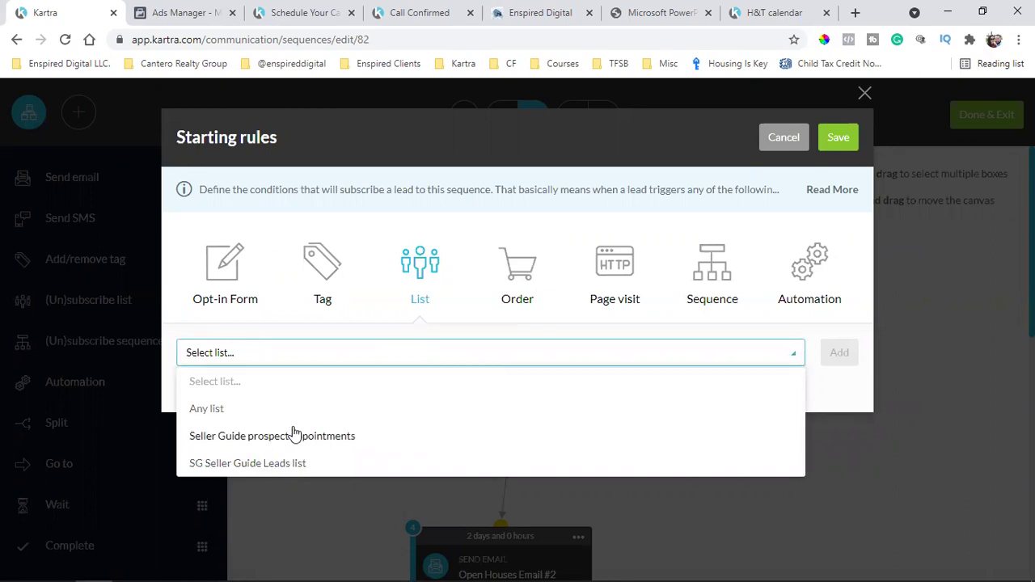
left_click(272, 465)
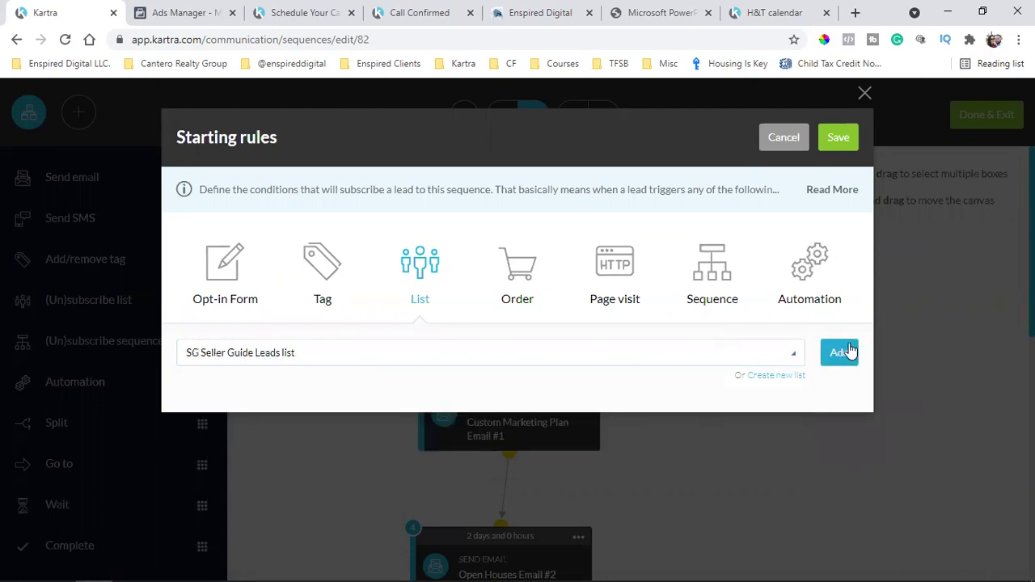
left_click(846, 348)
left_click(838, 136)
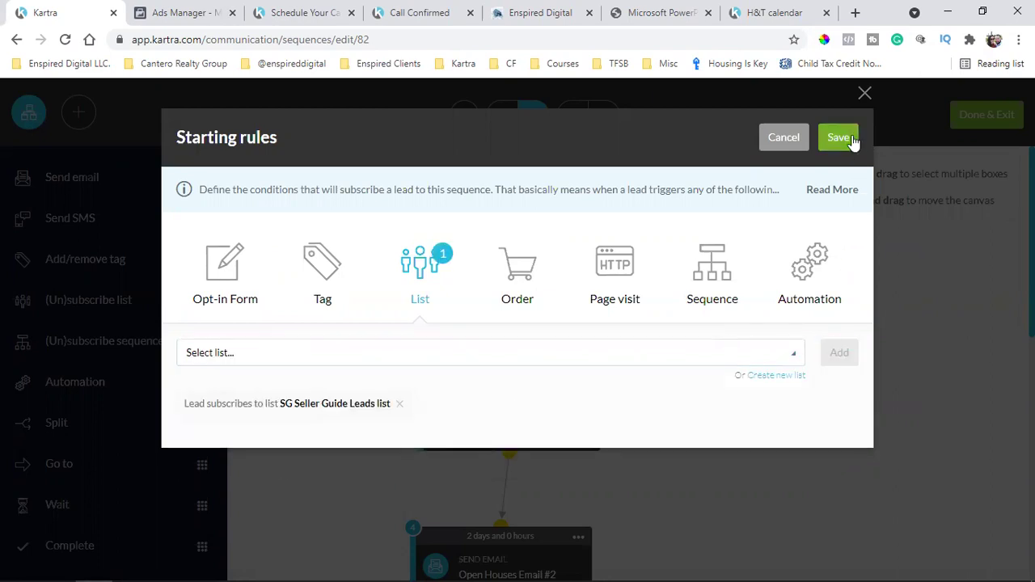
Scroll through the five emails, Custom Marketing Plan #1 to Why Choose KW? #5, to Complete
scroll(820, 291, "down", 1)
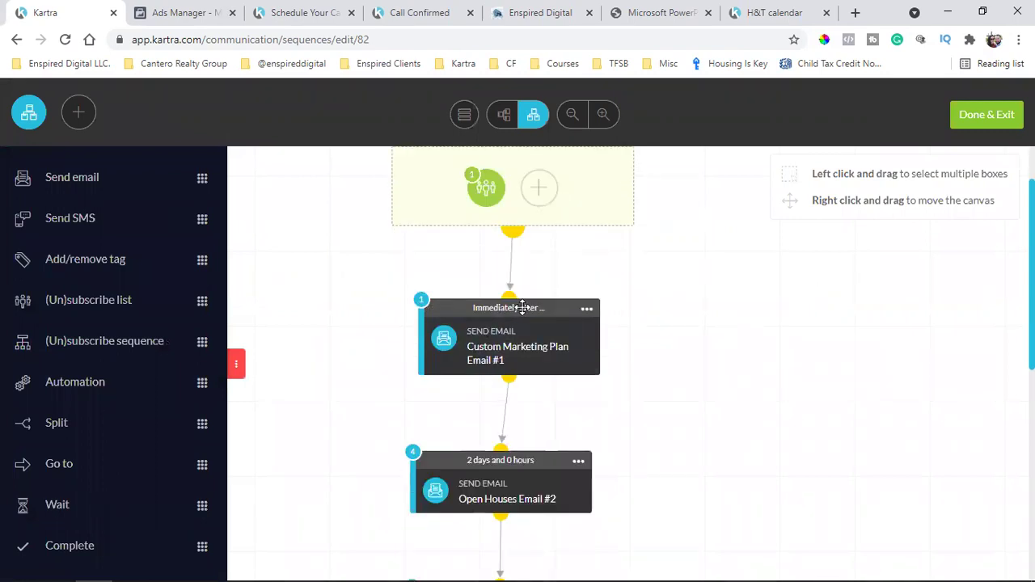
scroll(522, 308, "down", 4)
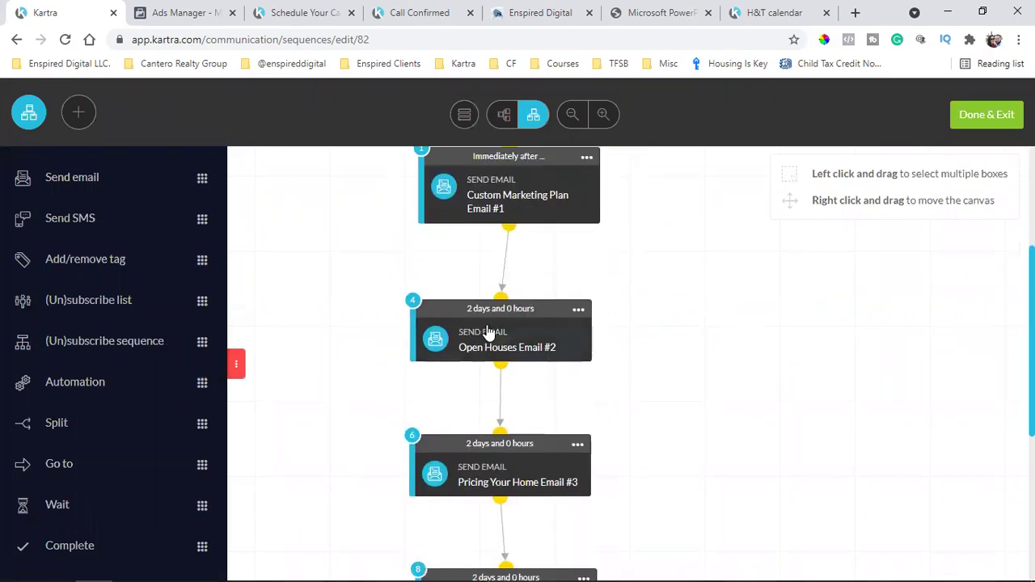
scroll(510, 340, "down", 2)
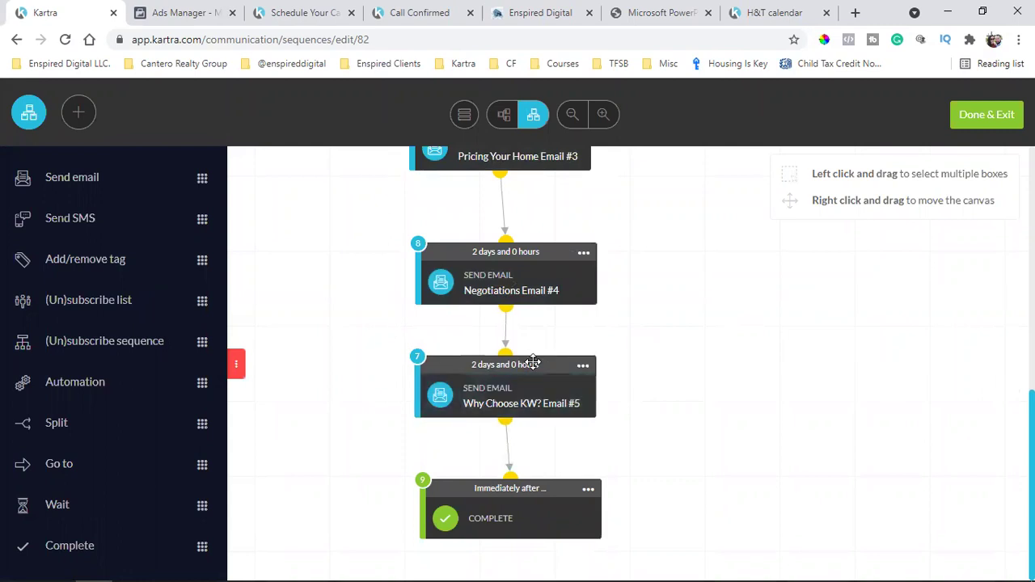
scroll(532, 363, "up", 4)
scroll(544, 331, "up", 3)
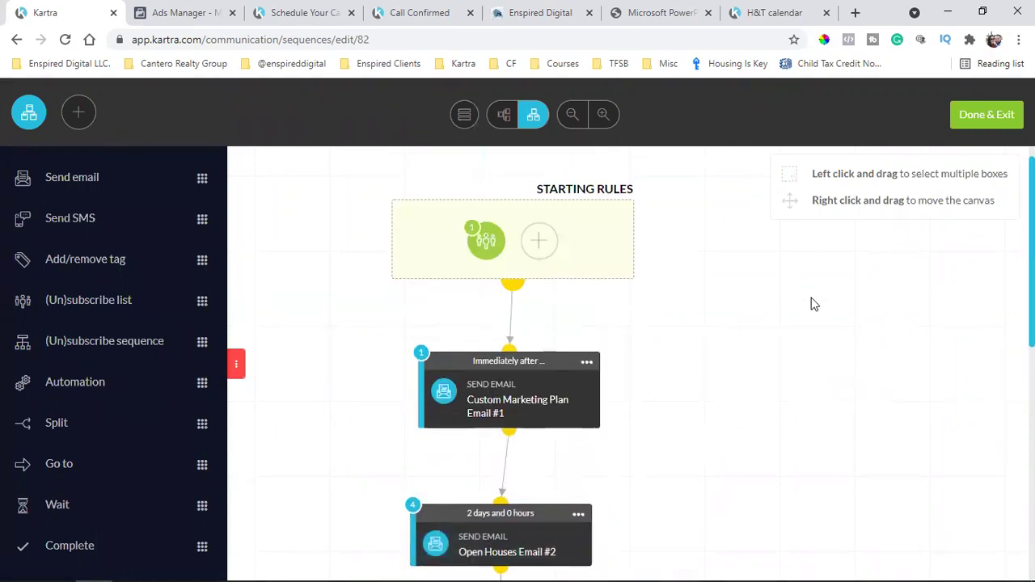
scroll(811, 302, "down", 2)
scroll(674, 297, "up", 1)
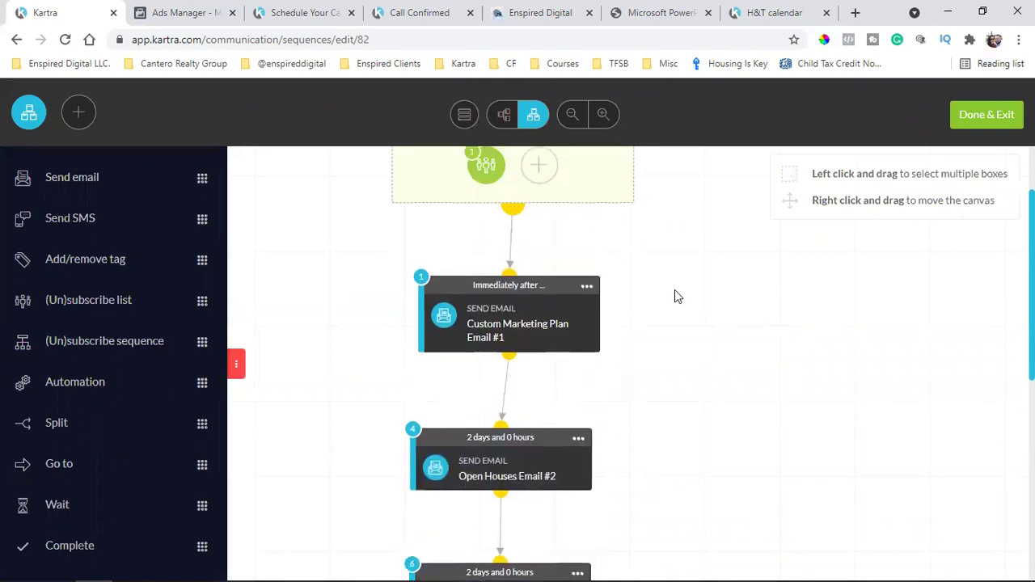
Exit the builder, refresh the Sequences list and reopen Seller Guide Leads for editing
left_click(587, 287)
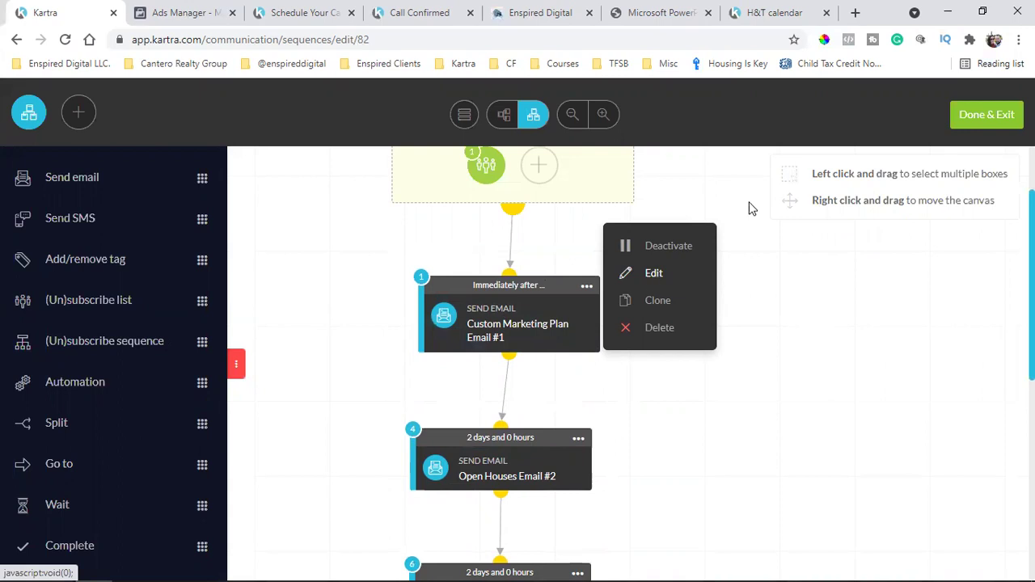
left_click(987, 116)
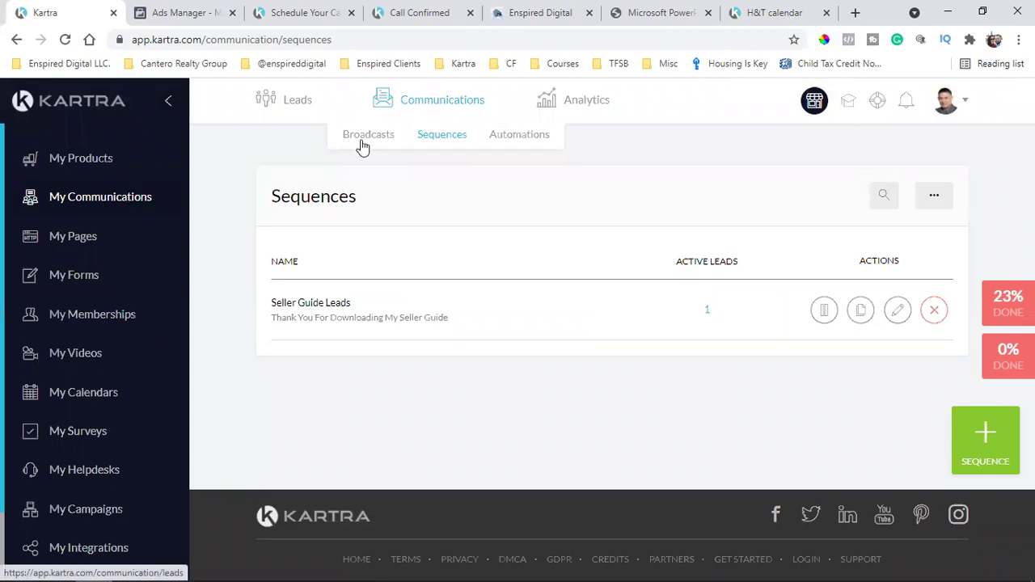
left_click(442, 139)
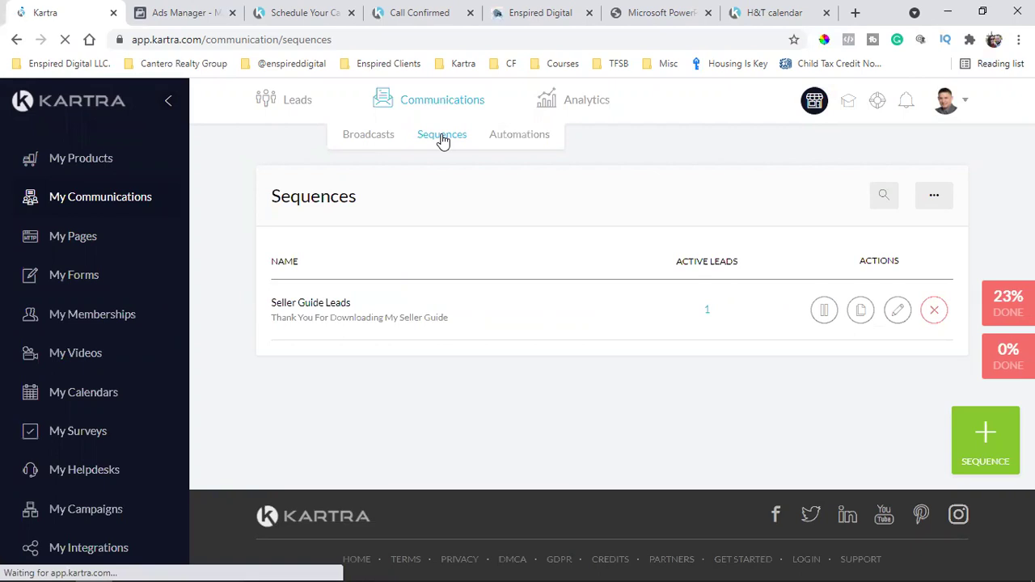
double_click(331, 199)
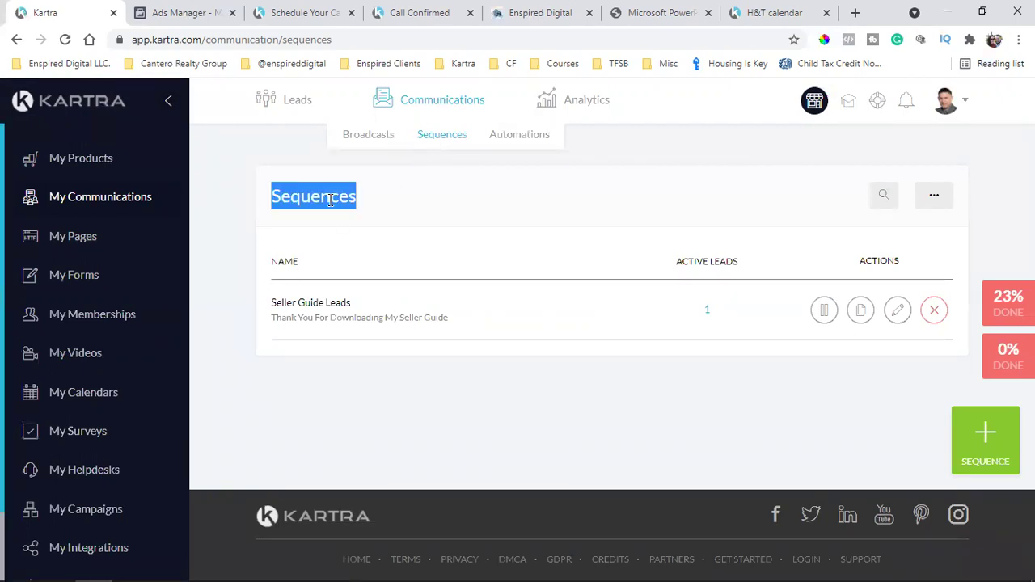
left_click(899, 311)
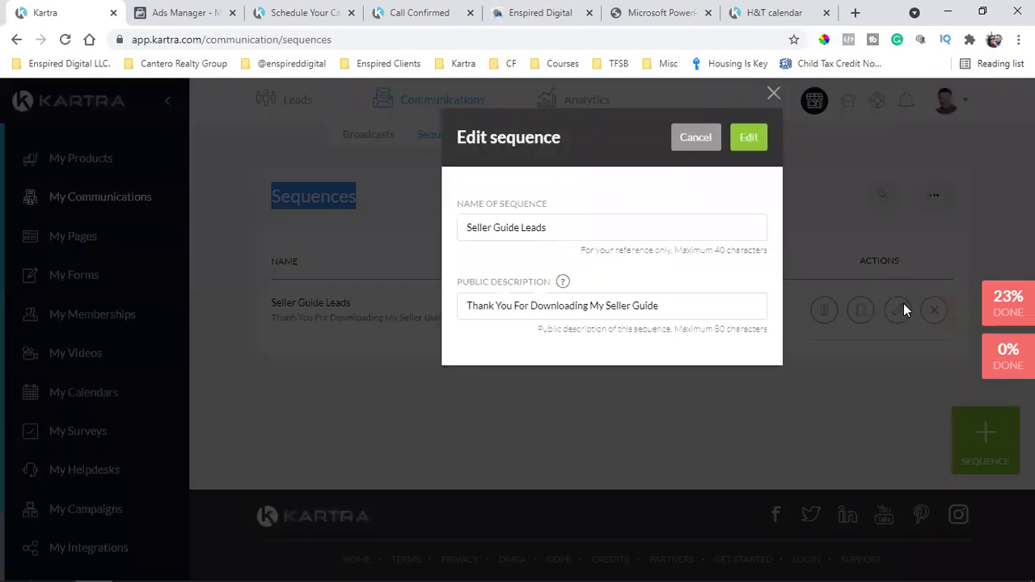
left_click(760, 138)
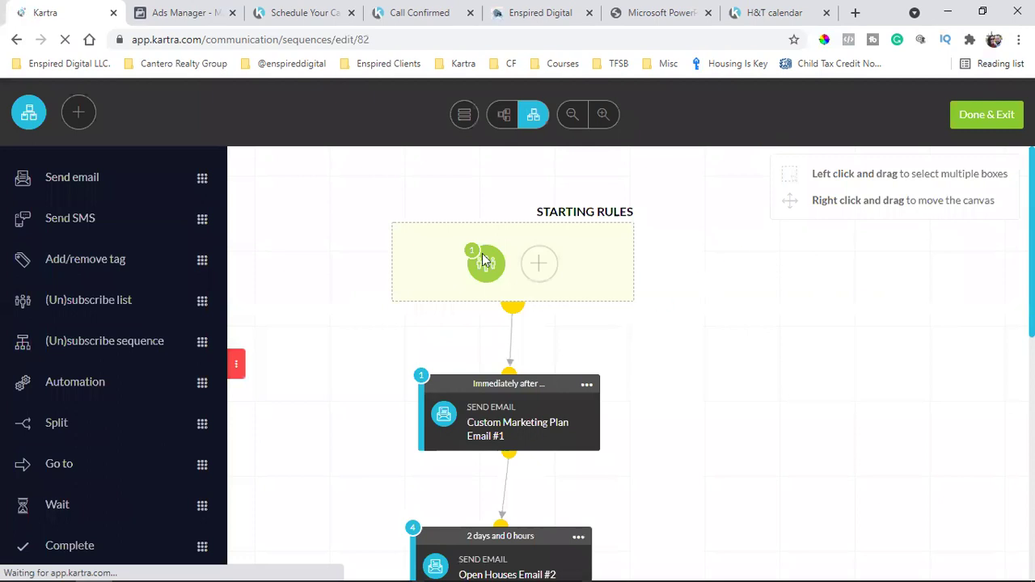
Open the Custom Marketing Plan Email #1 step's settings and check its sending gateway
mouse_move(483, 259)
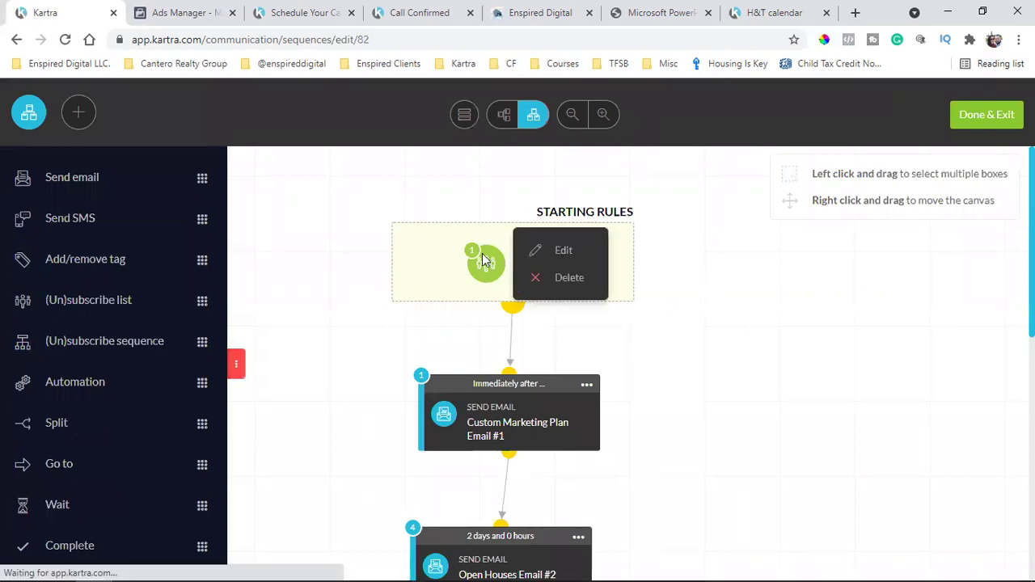
left_click(587, 386)
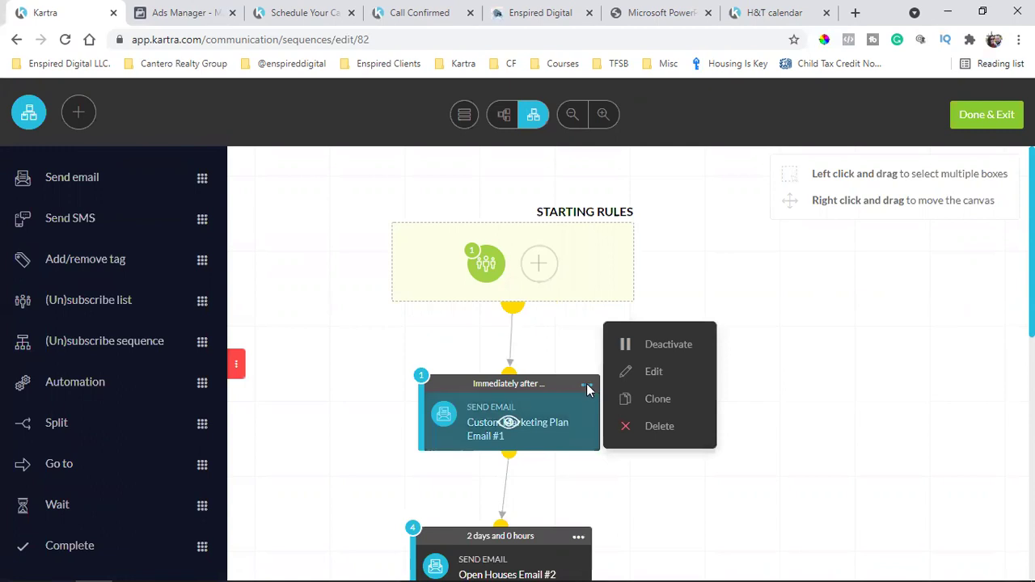
left_click(650, 375)
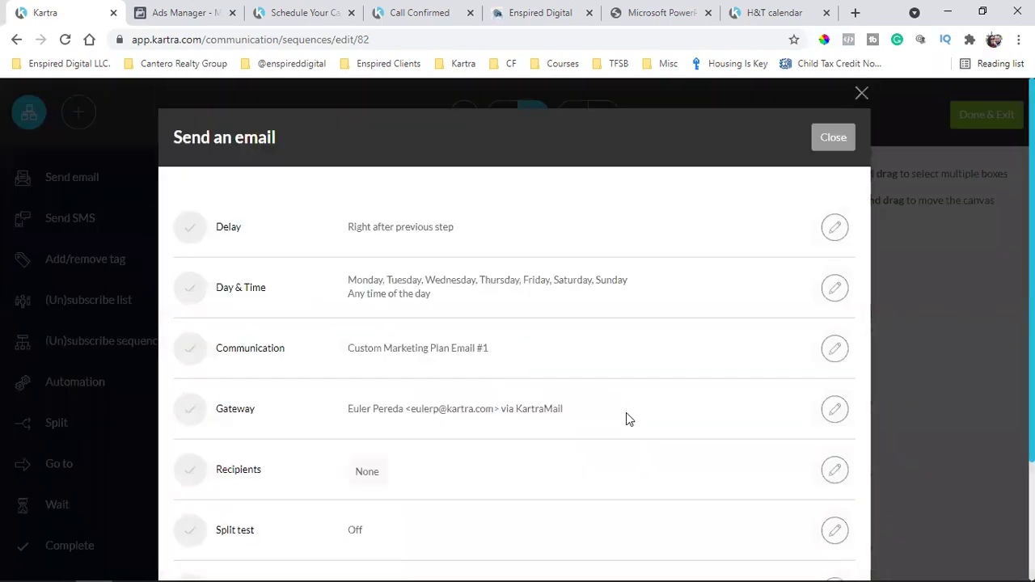
triple_click(457, 413)
triple_click(457, 413)
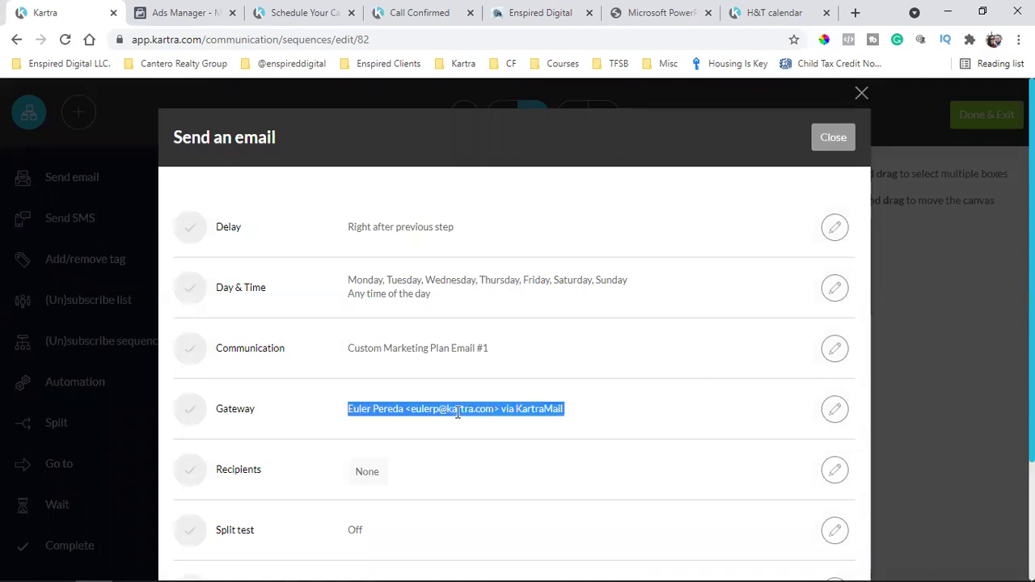
triple_click(457, 412)
left_click(457, 412)
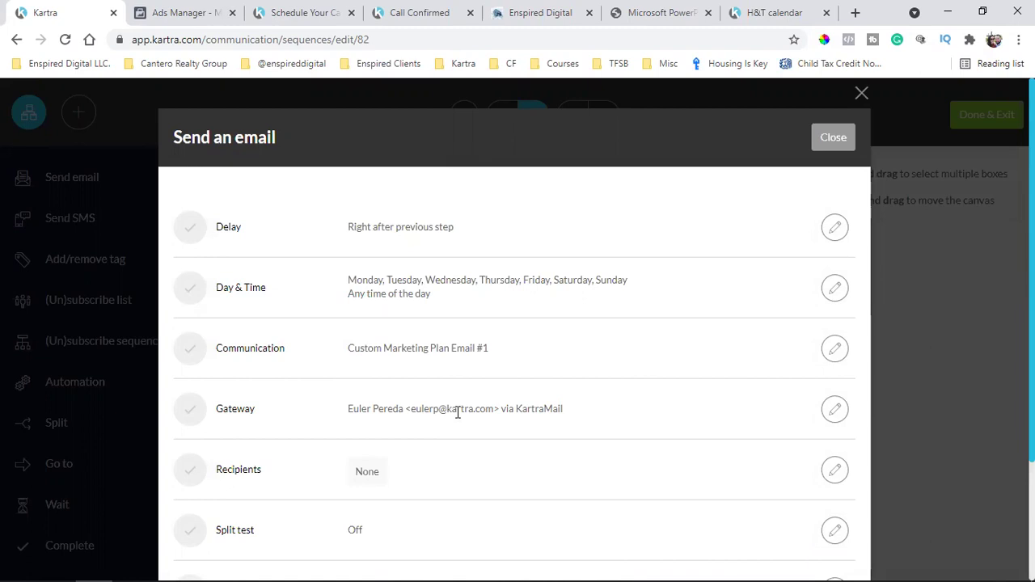
Review the Custom Marketing Plan Email #1 name in the step's communication row
triple_click(411, 346)
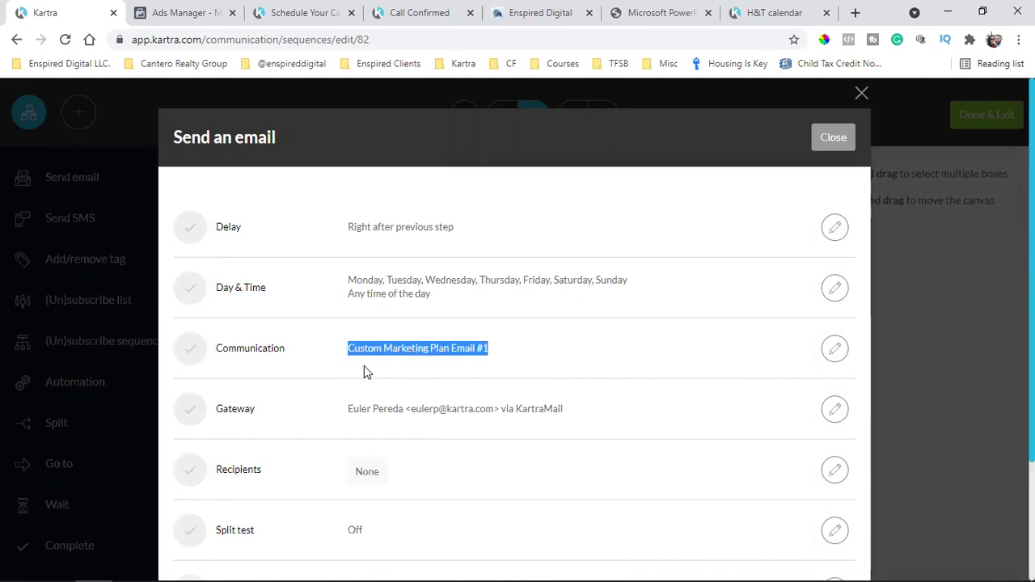
triple_click(405, 353)
triple_click(405, 353)
left_click(404, 353)
triple_click(423, 349)
double_click(441, 348)
triple_click(440, 348)
Close the email settings and scroll the canvas through Emails #2–#5 to Complete
left_click(830, 139)
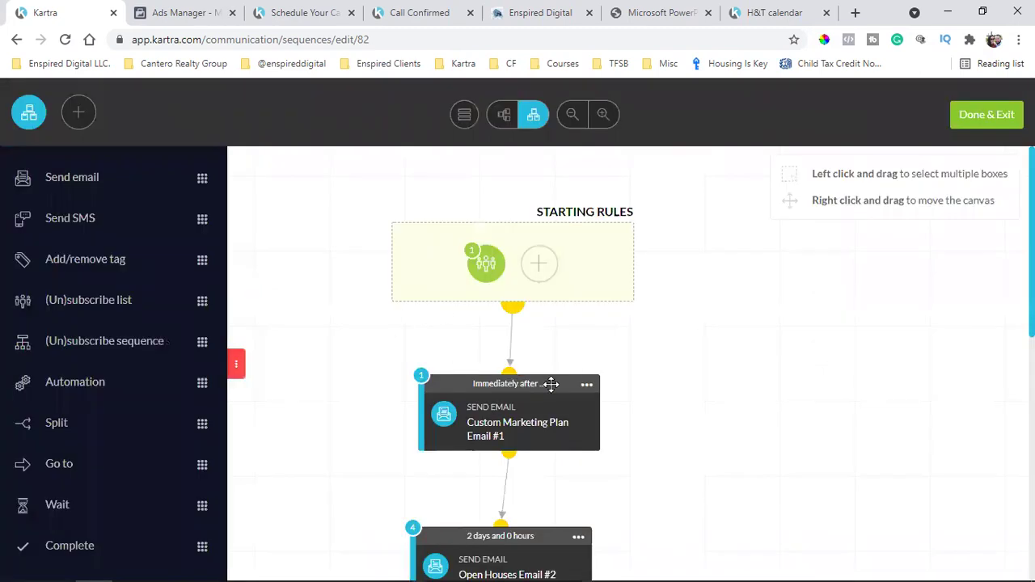
scroll(705, 364, "down", 1)
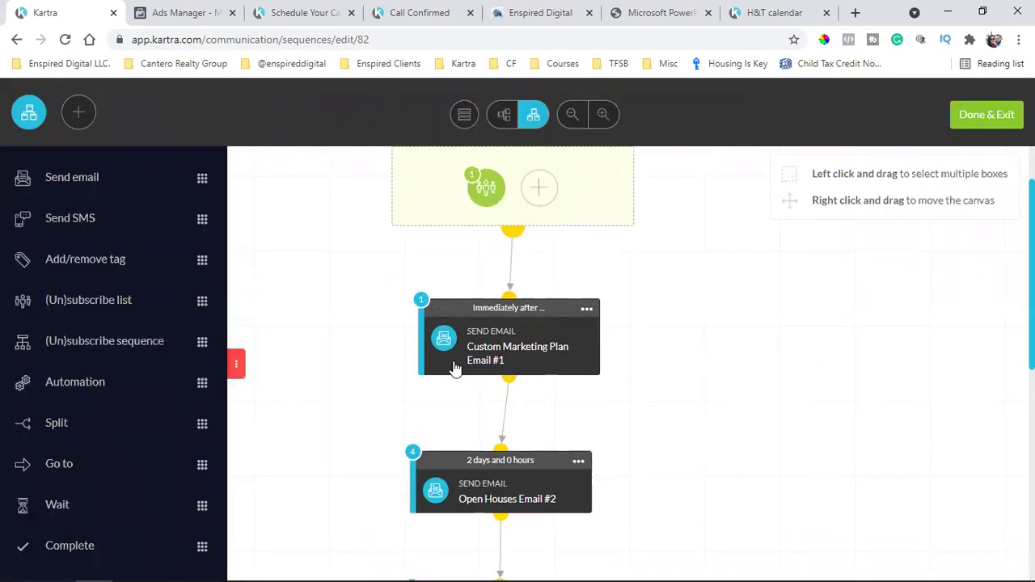
scroll(458, 369, "down", 1)
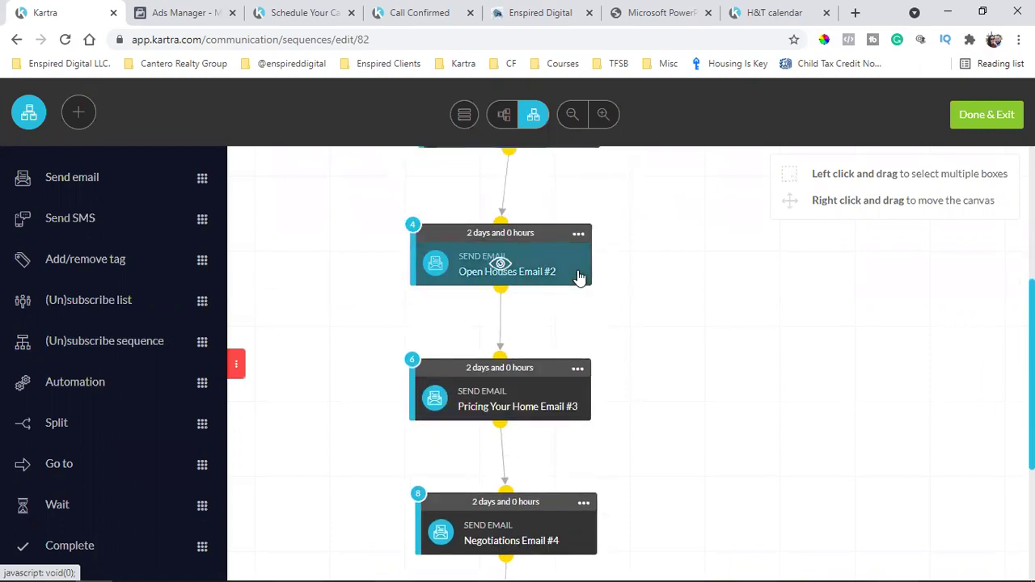
scroll(579, 278, "down", 1)
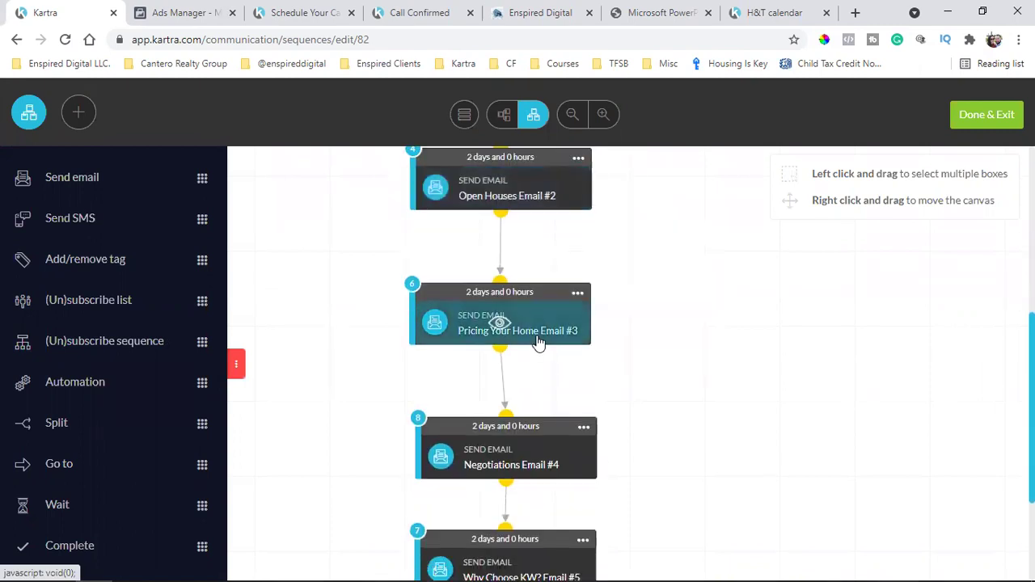
scroll(613, 338, "down", 1)
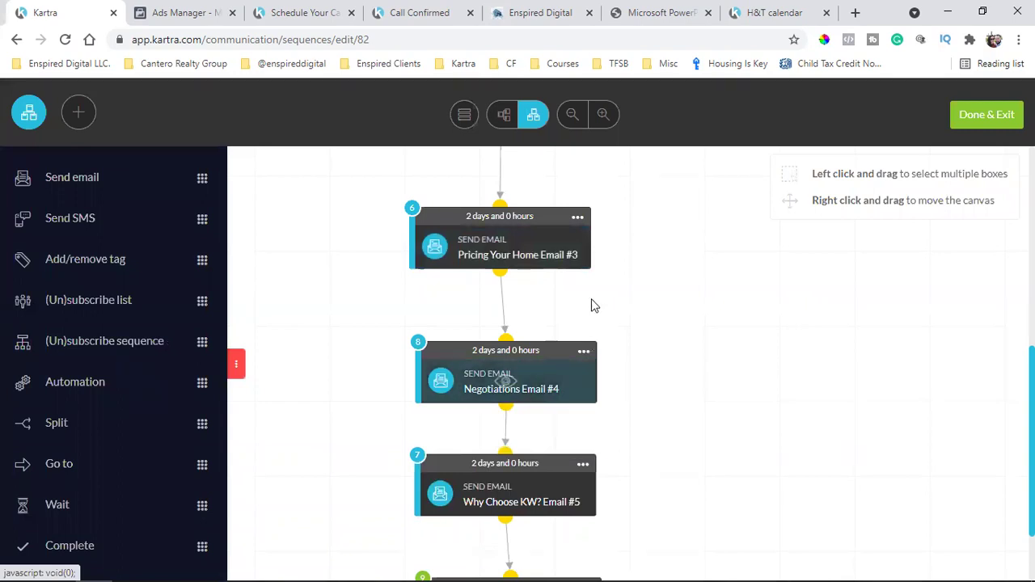
scroll(631, 347, "up", 3)
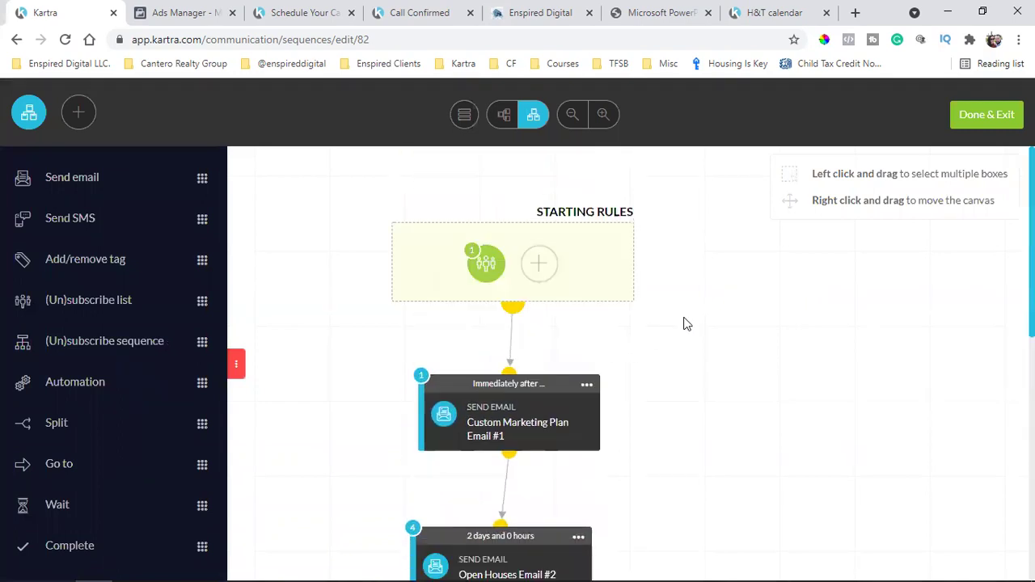
Recheck the first email's settings, rescan the flow, and bring up Email #1's actions
mouse_move(589, 384)
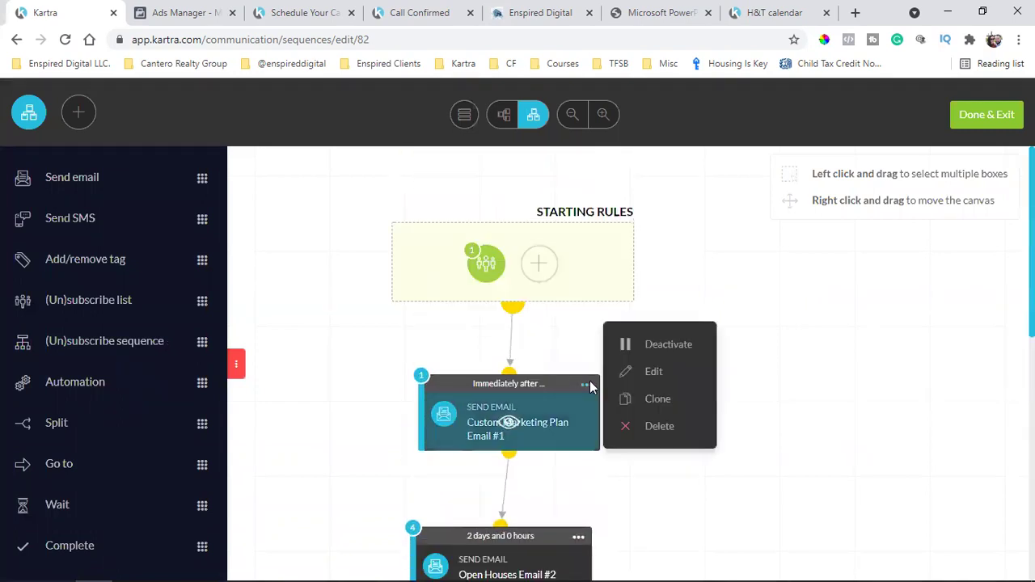
left_click(647, 372)
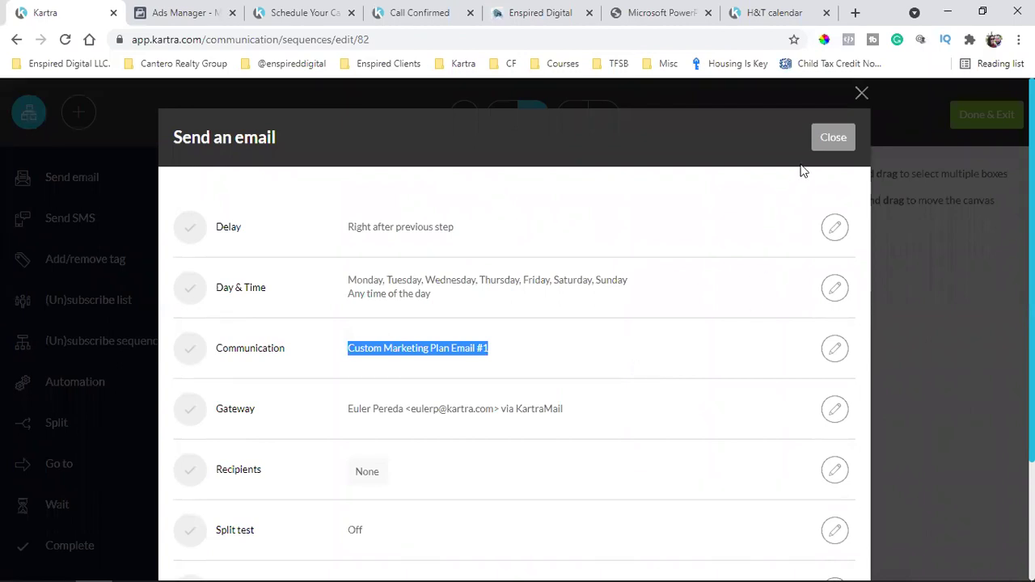
left_click(837, 139)
scroll(794, 343, "down", 5)
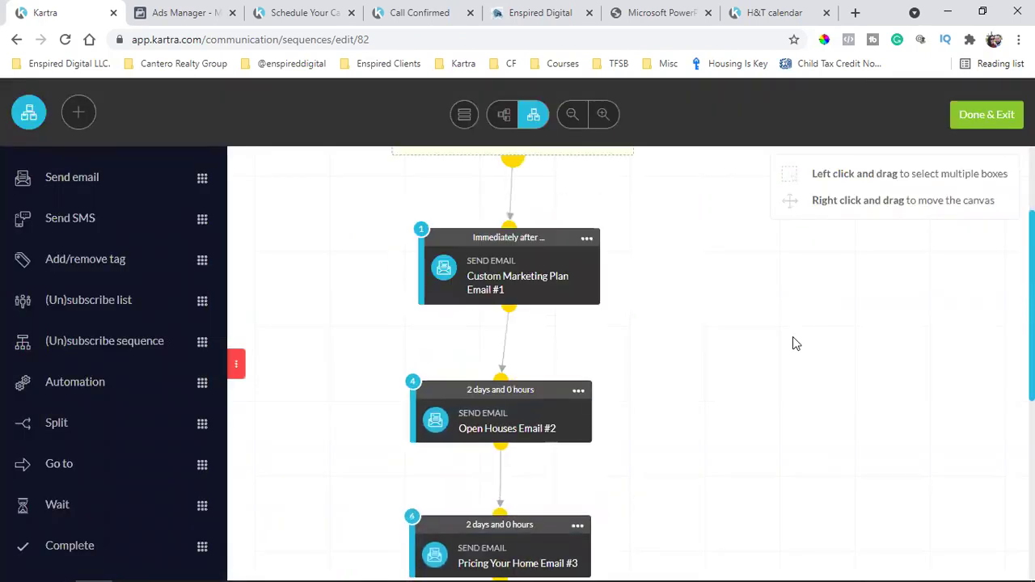
scroll(793, 336, "down", 2)
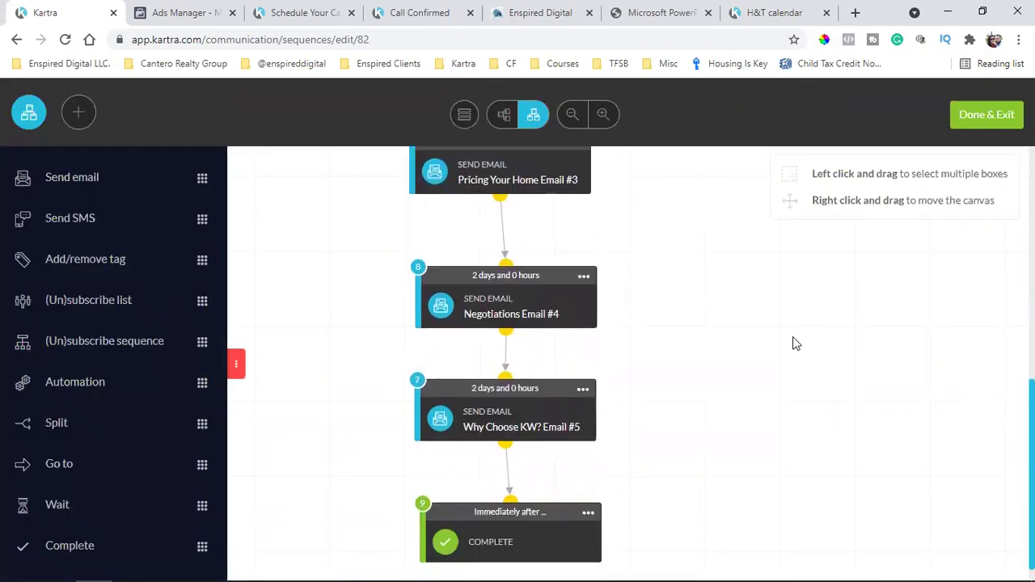
mouse_move(525, 414)
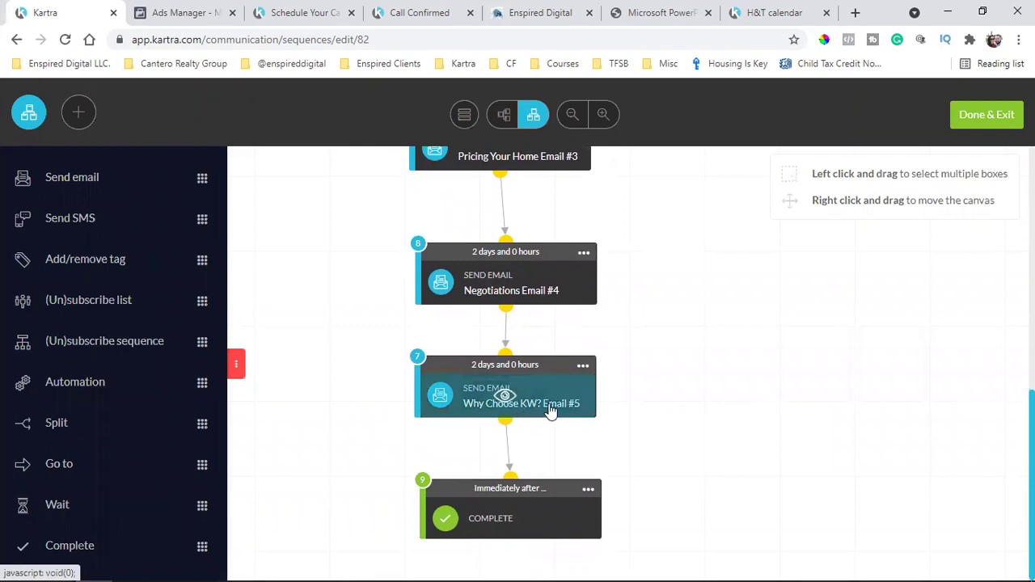
scroll(535, 417, "up", 5)
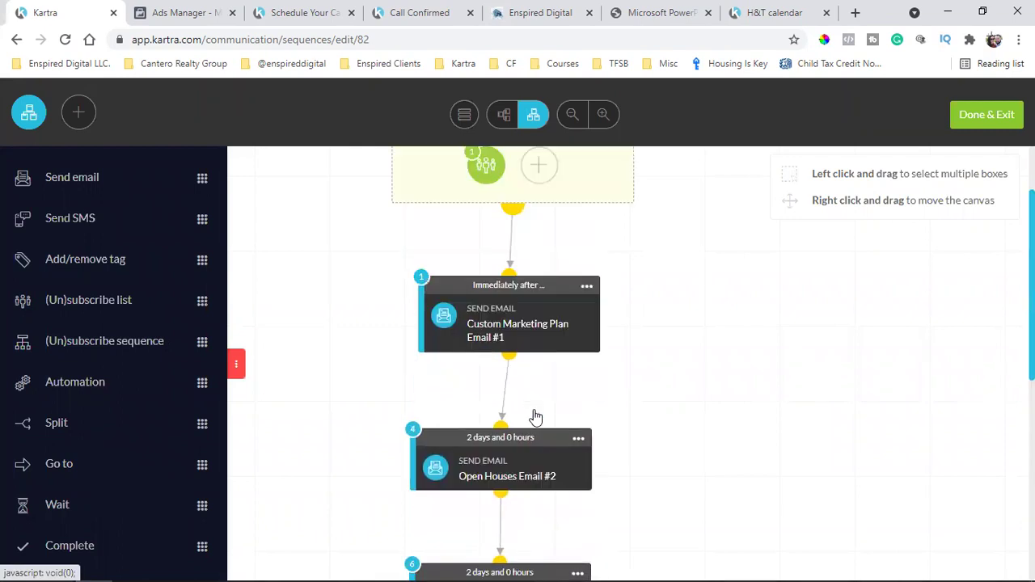
scroll(536, 416, "up", 1)
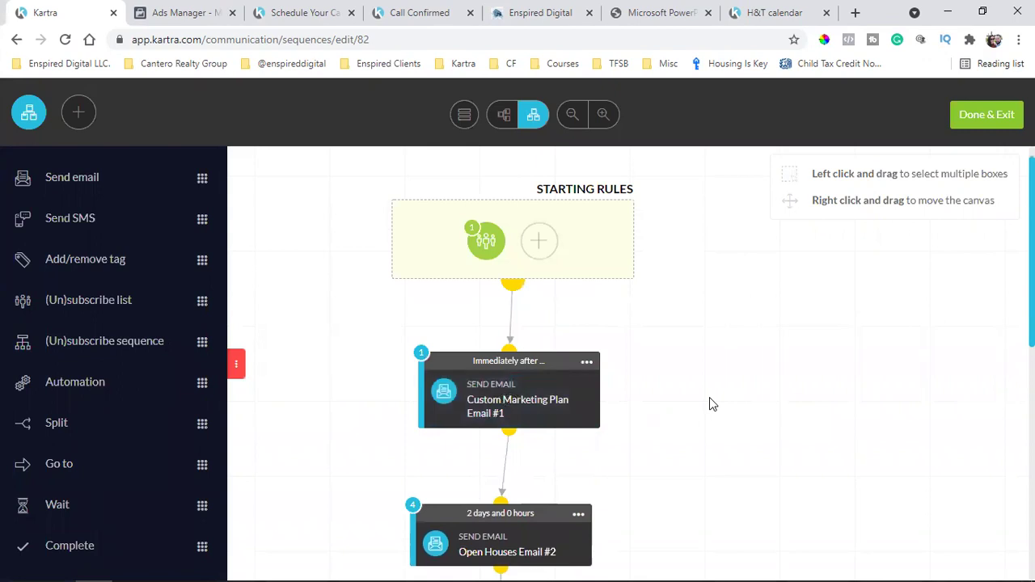
left_click(586, 362)
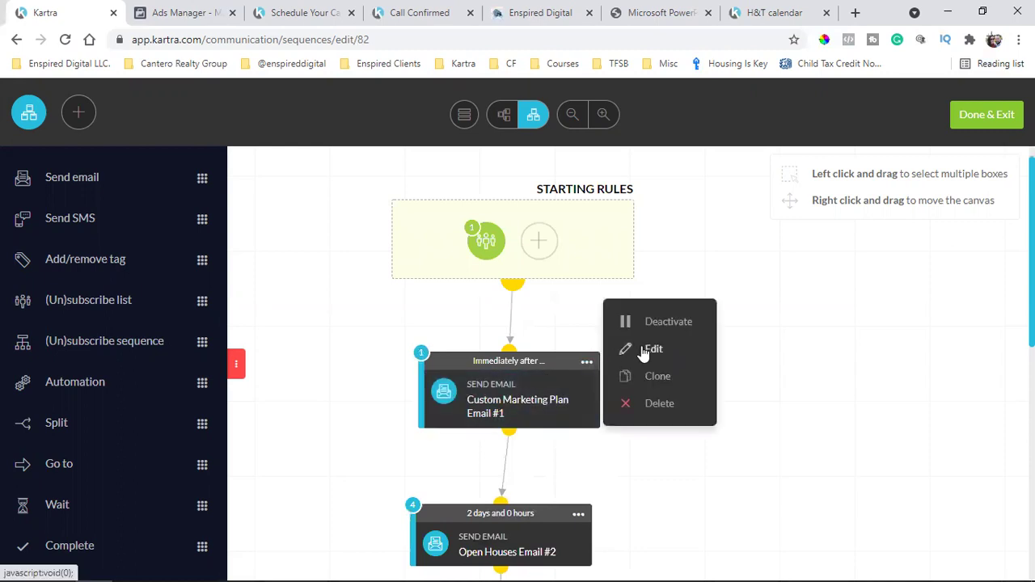
Retitle the first email's broadcast 'Your Home Seller Guide To Success', matching the PDF title
left_click(641, 347)
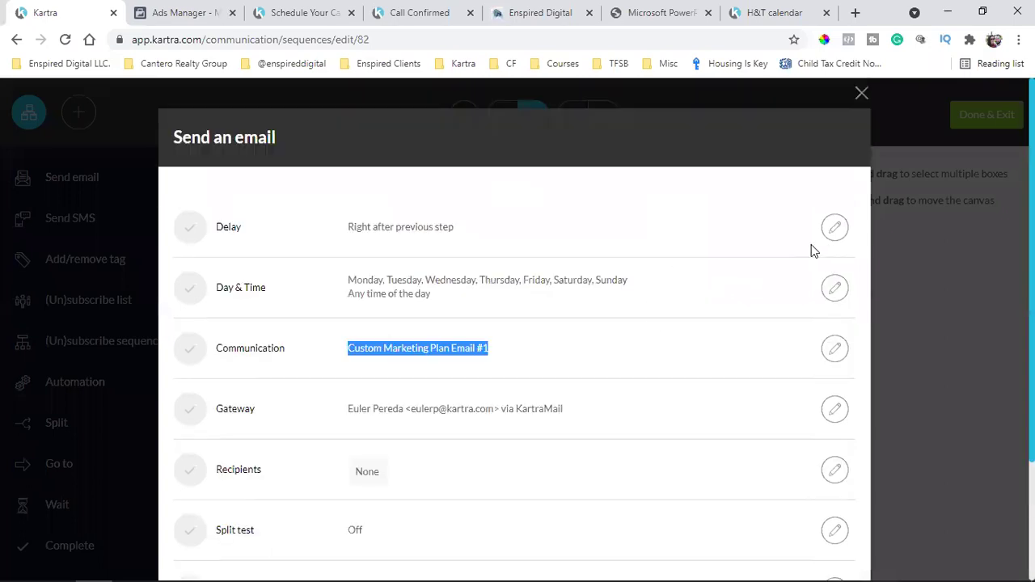
left_click(752, 356)
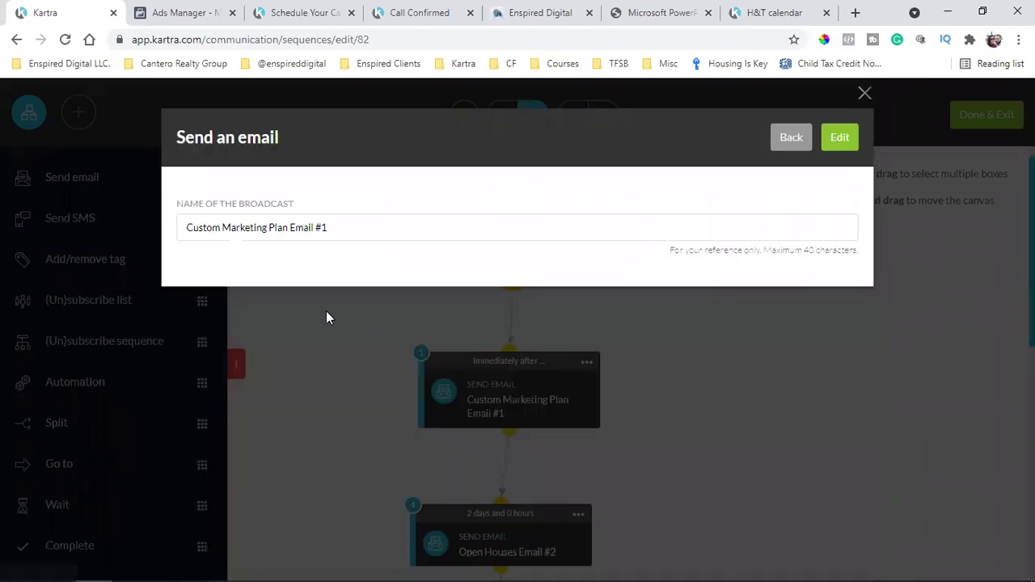
triple_click(287, 227)
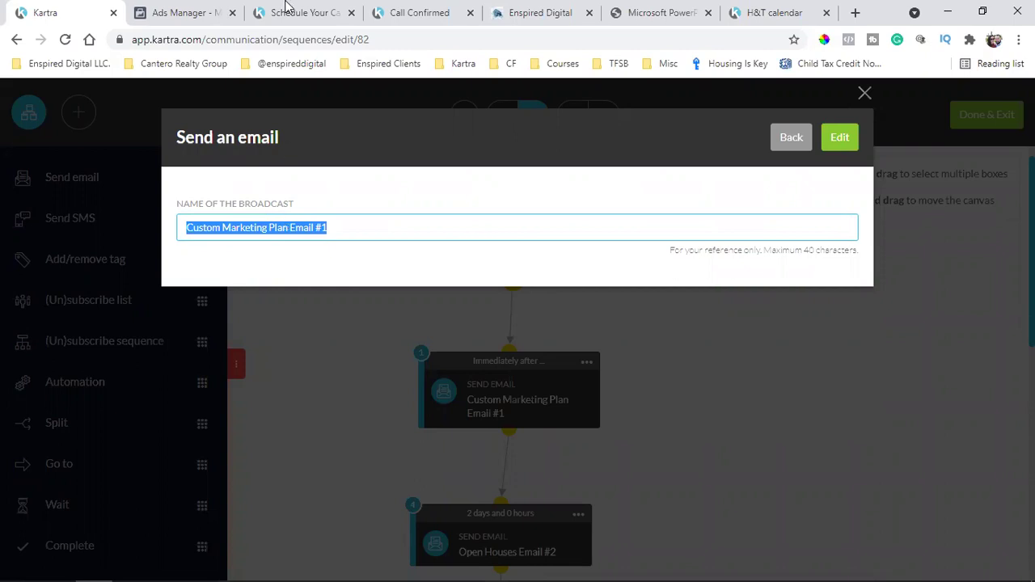
left_click(672, 12)
scroll(567, 235, "up", 20)
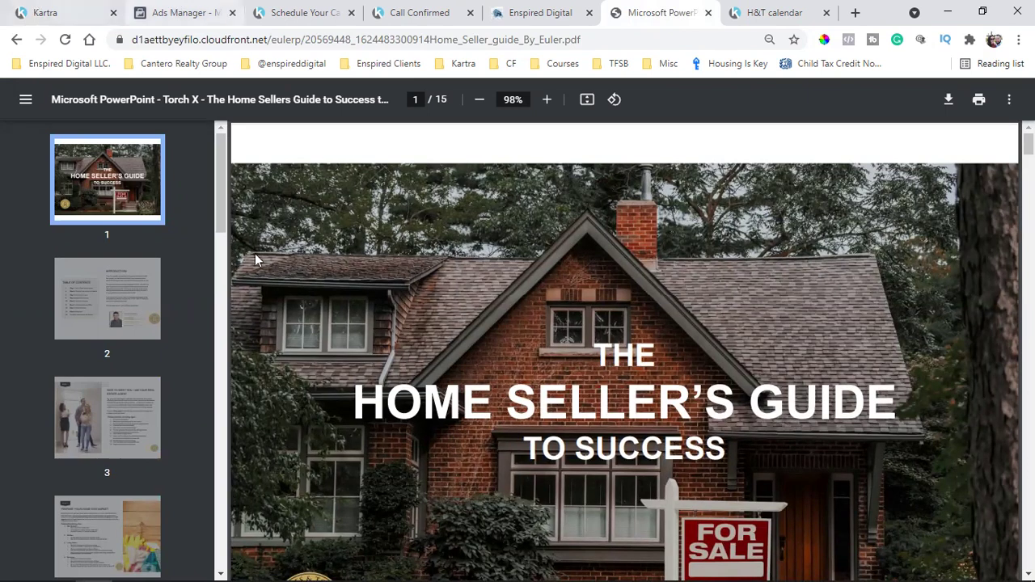
key("ctrl+1")
type("Your Home S")
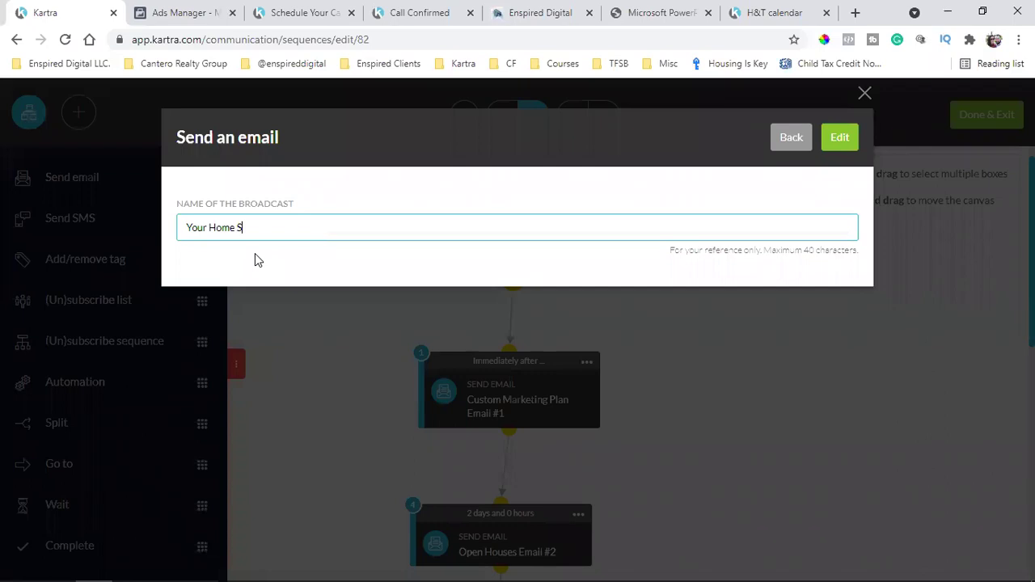
type("eller Guide To Success")
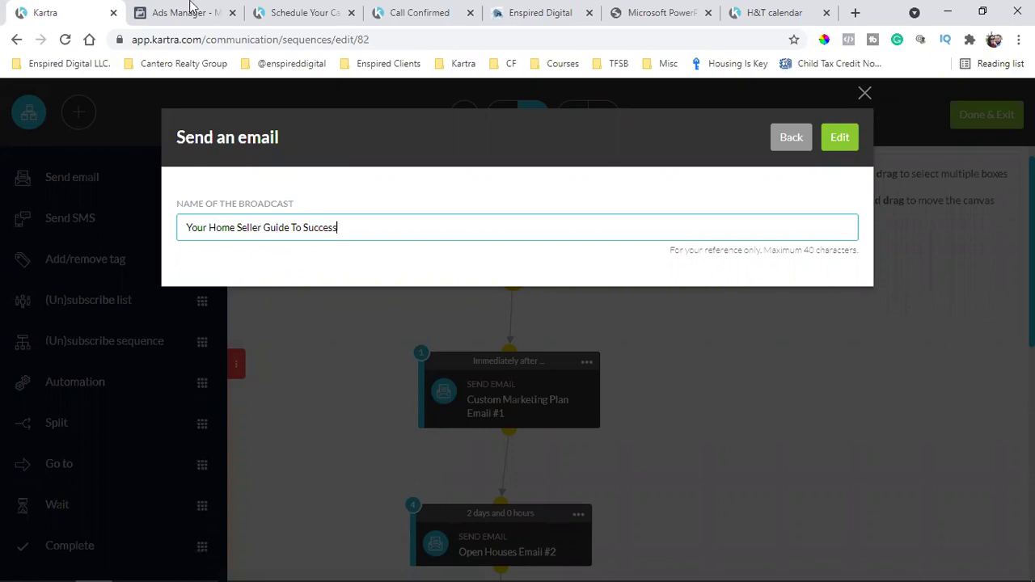
left_click(611, 12)
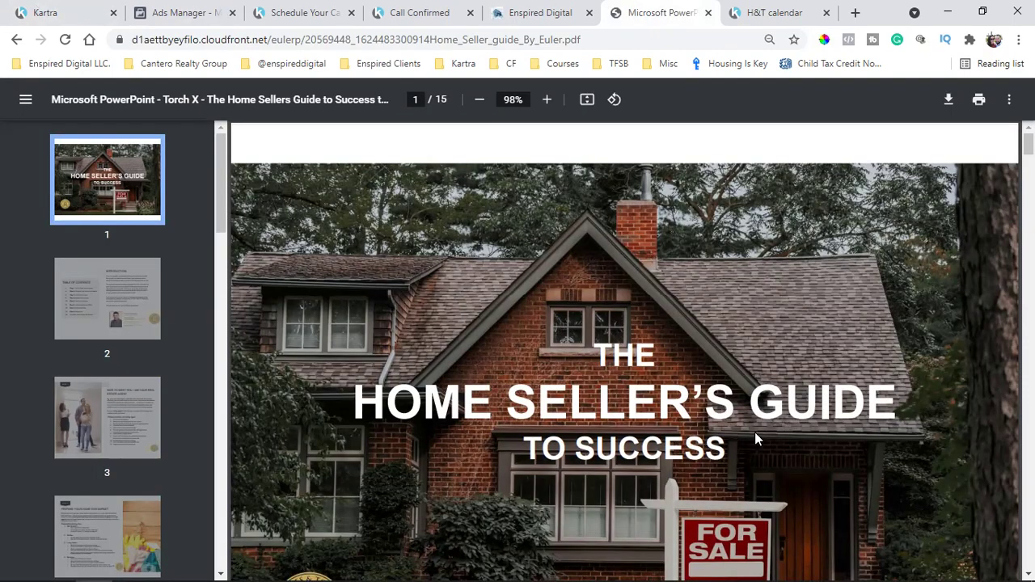
left_click(63, 8)
Correct the name to 'Your Home Seller's Guide To Success', copy it and save
left_click(264, 228)
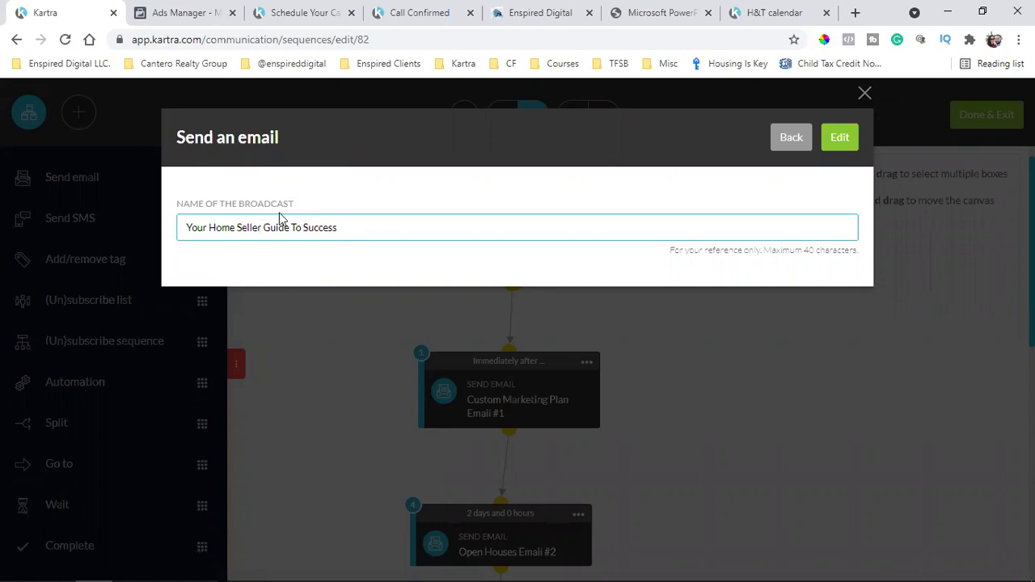
type("'s")
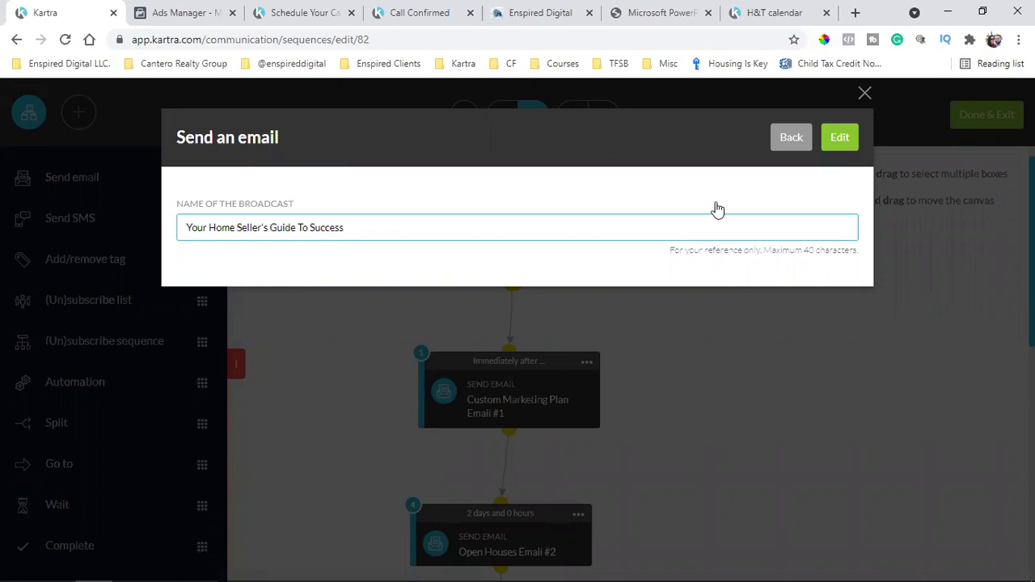
triple_click(271, 228)
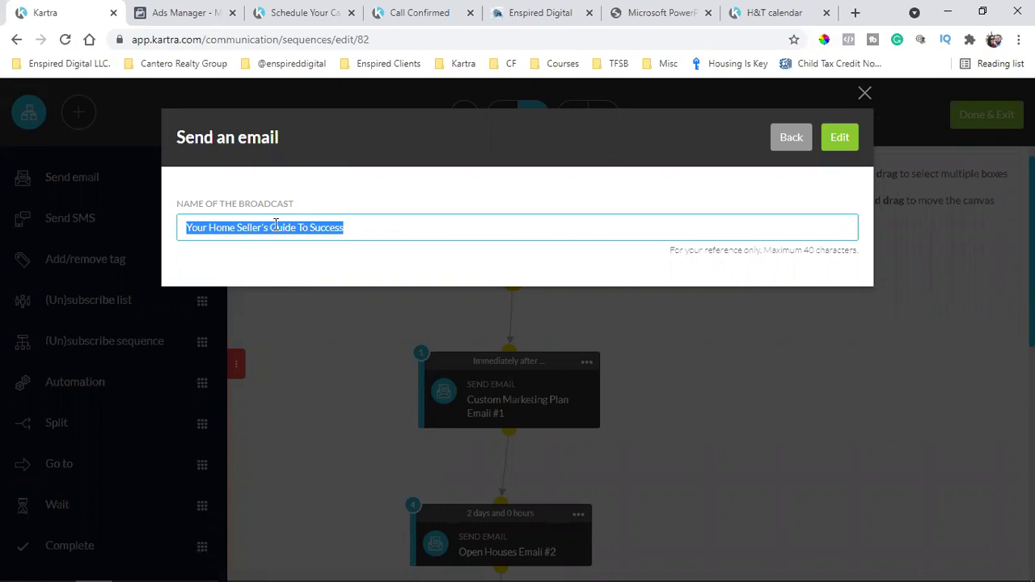
key("shift+F10")
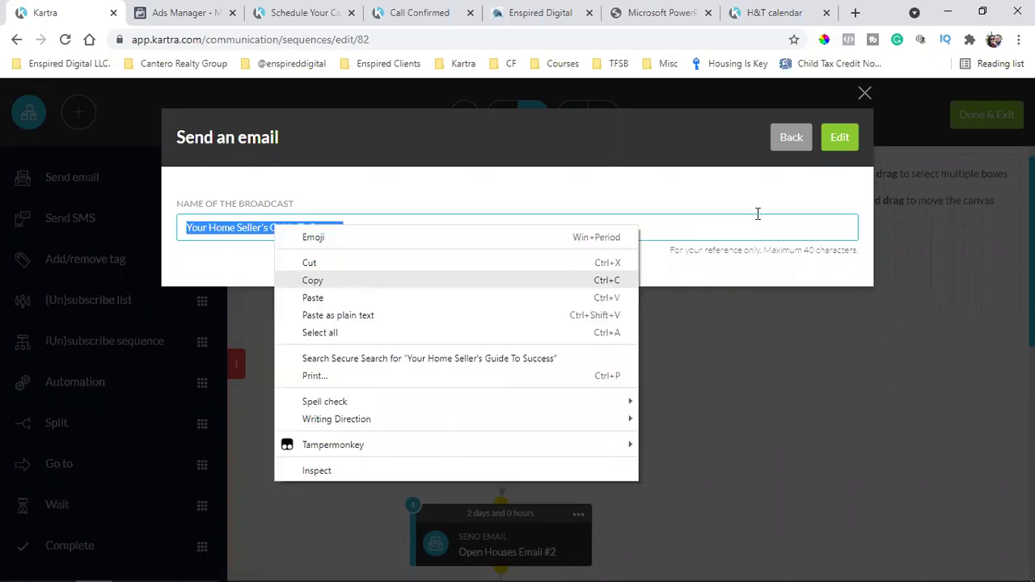
left_click(838, 141)
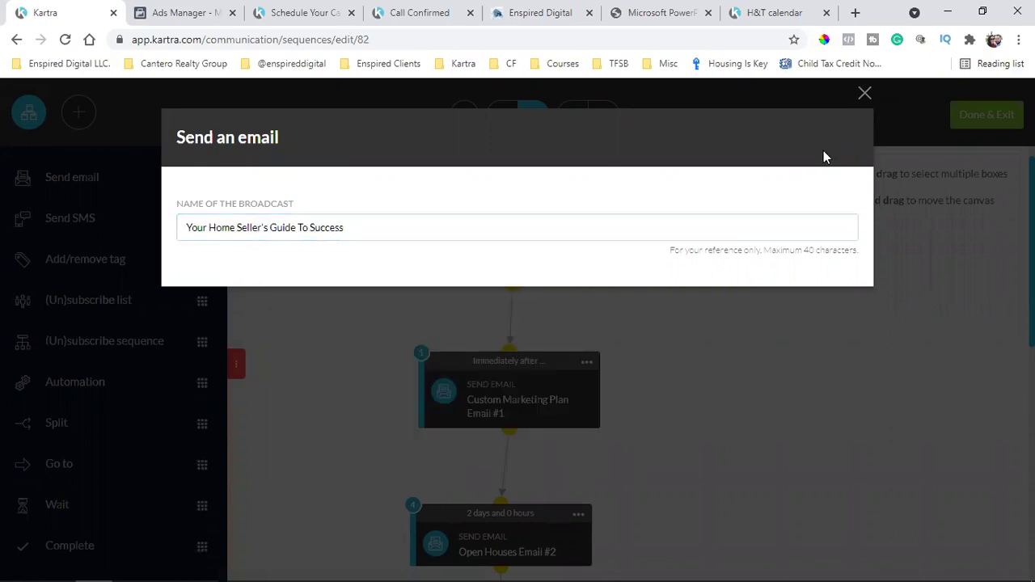
left_click(556, 371)
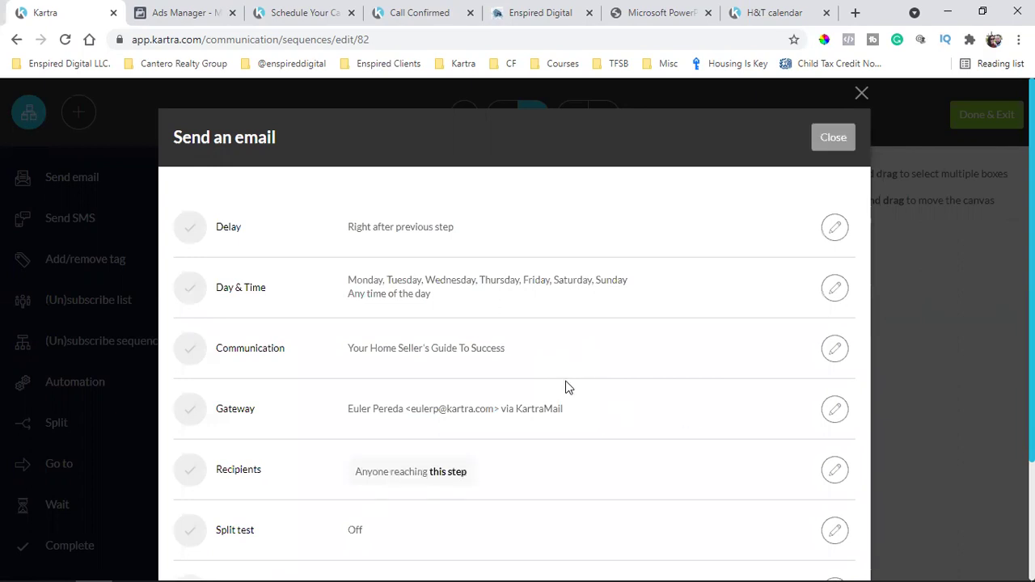
Check the communication name and close the step settings back to the sequence canvas
scroll(436, 347, "down", 1)
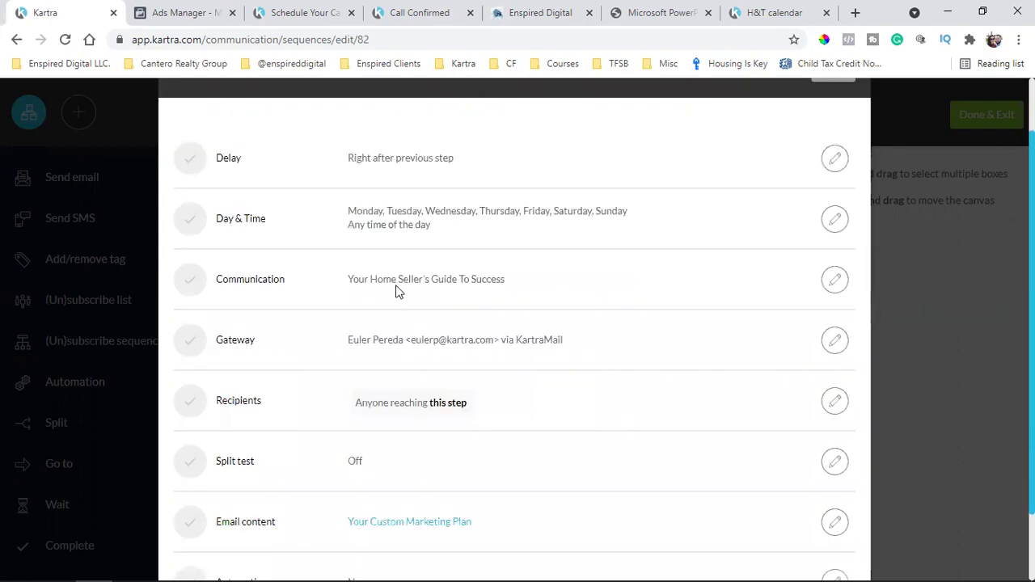
triple_click(403, 274)
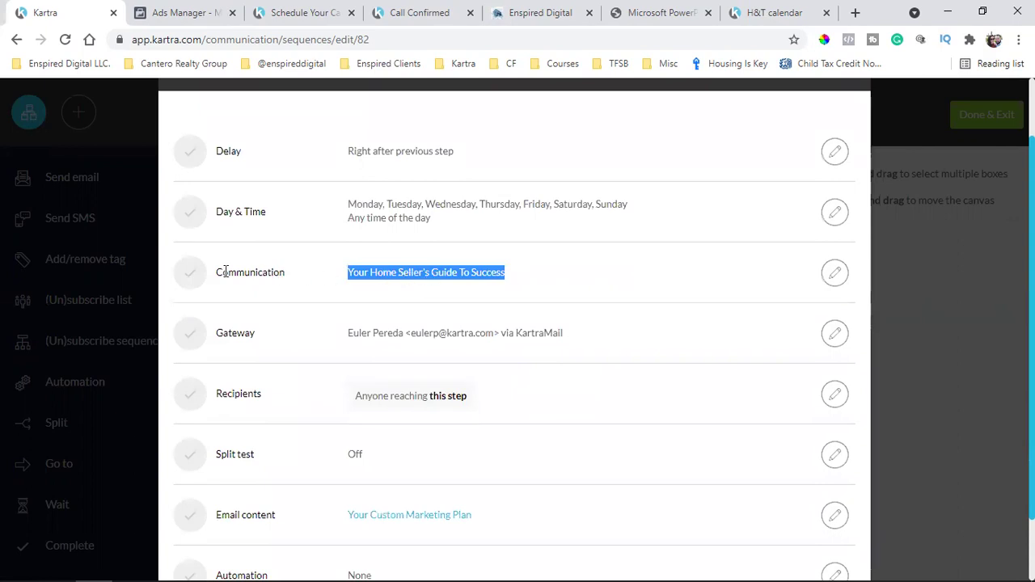
scroll(788, 243, "up", 1)
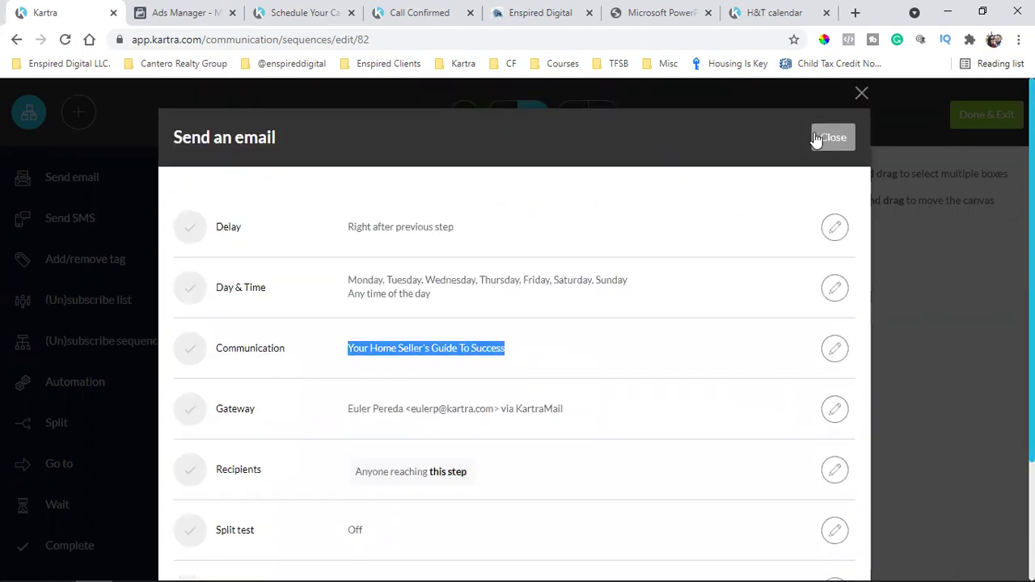
left_click(822, 137)
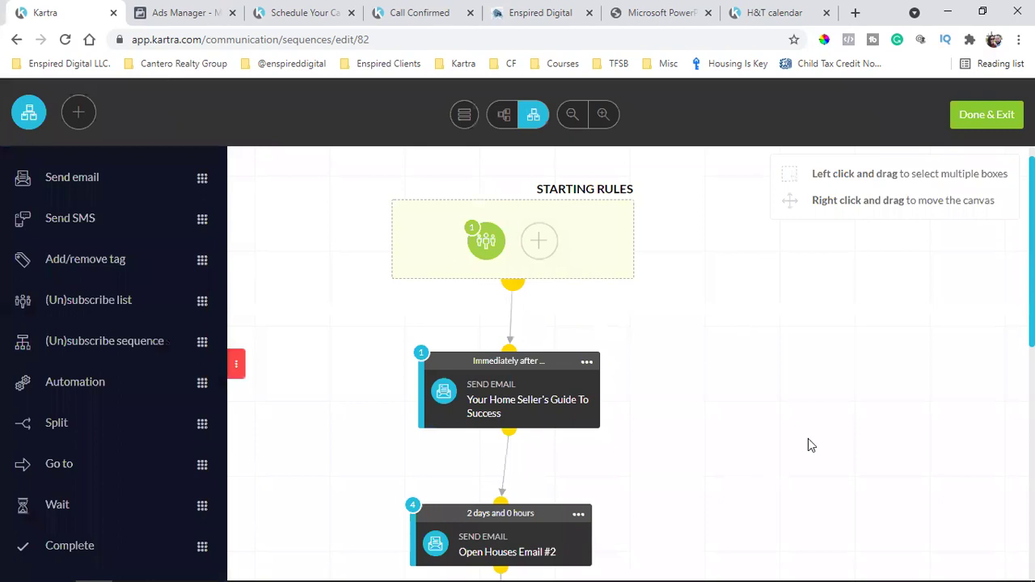
Reopen the settings of the first email step, Your Home Seller's Guide To Success, and scroll to its email content
scroll(808, 445, "down", 1)
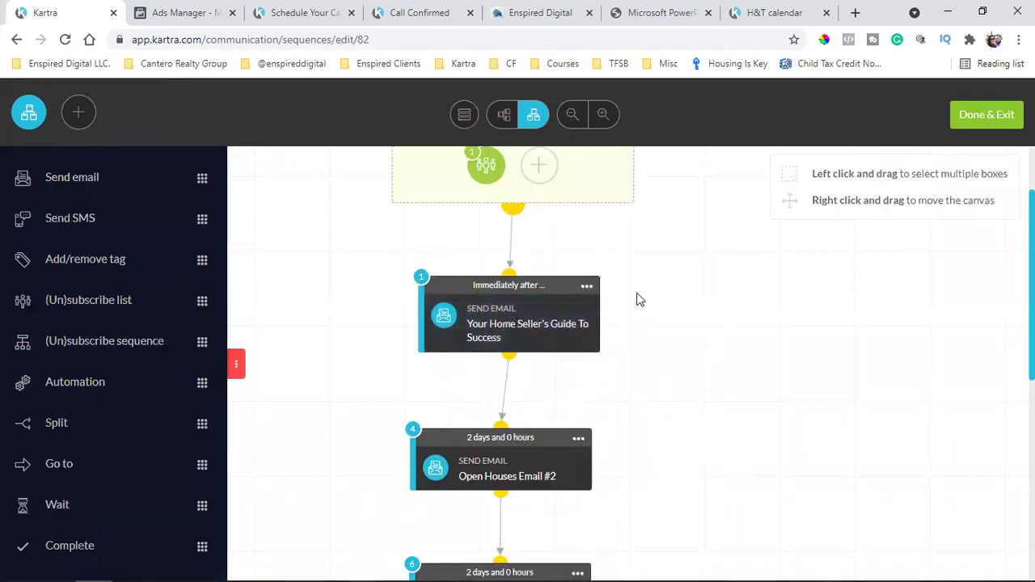
left_click(584, 287)
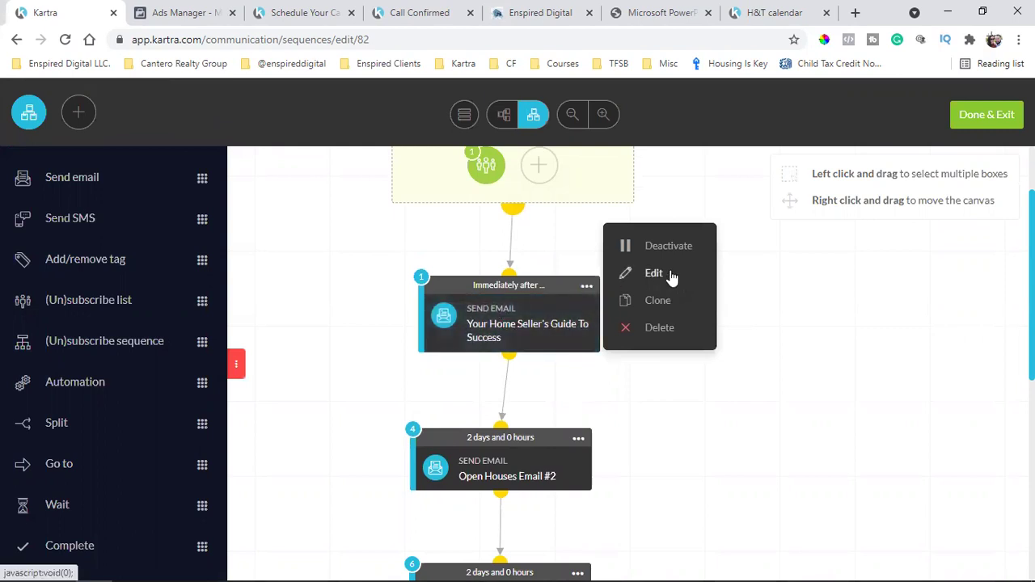
left_click(672, 275)
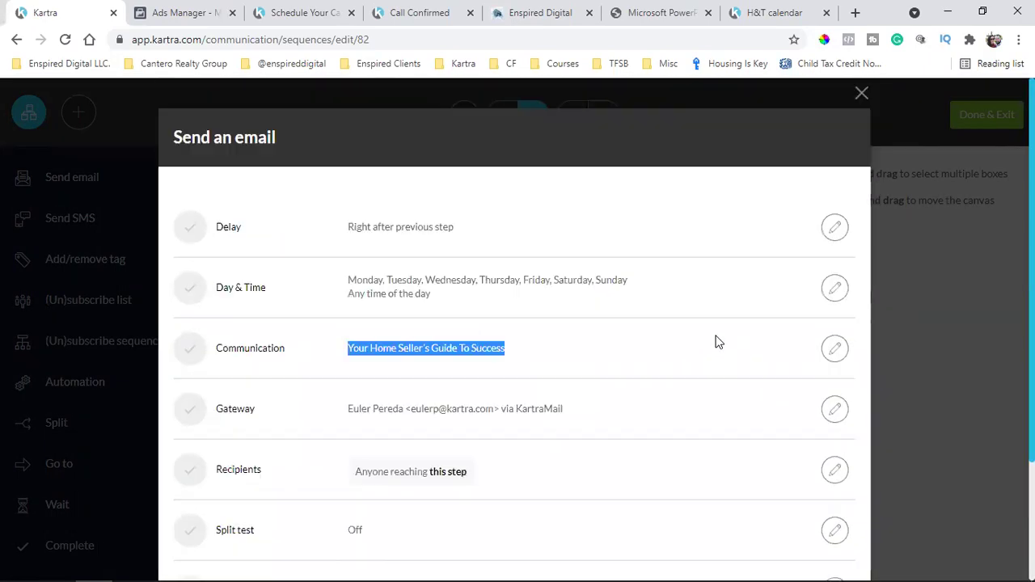
left_click(451, 368)
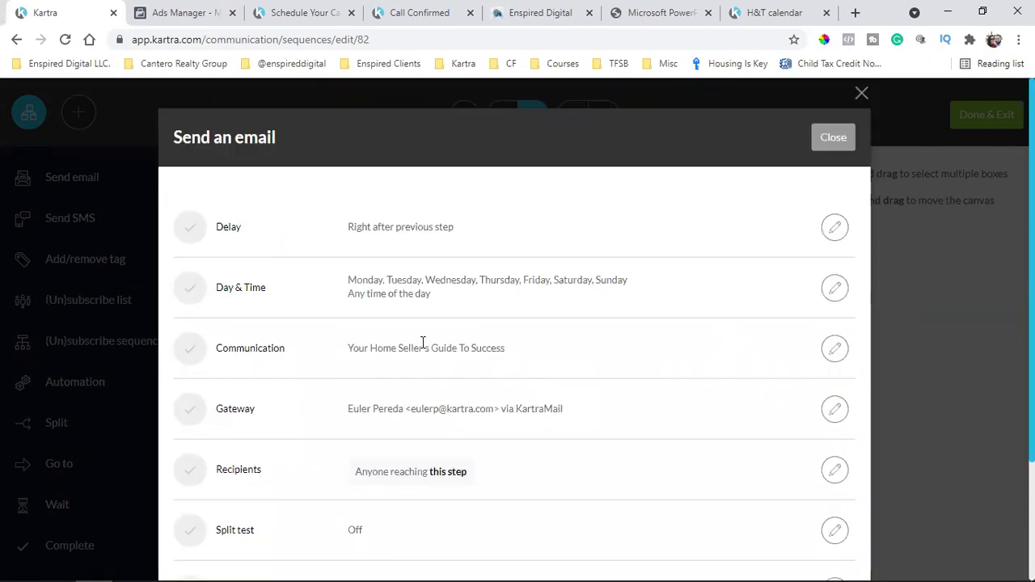
triple_click(423, 344)
scroll(616, 356, "down", 1)
scroll(616, 356, "down", 1)
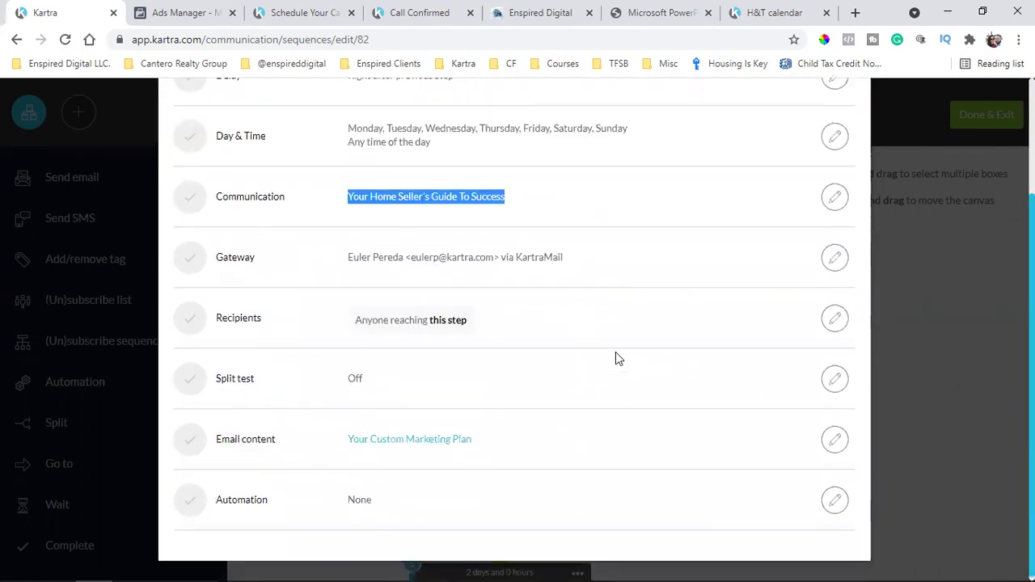
left_click(245, 438)
triple_click(245, 438)
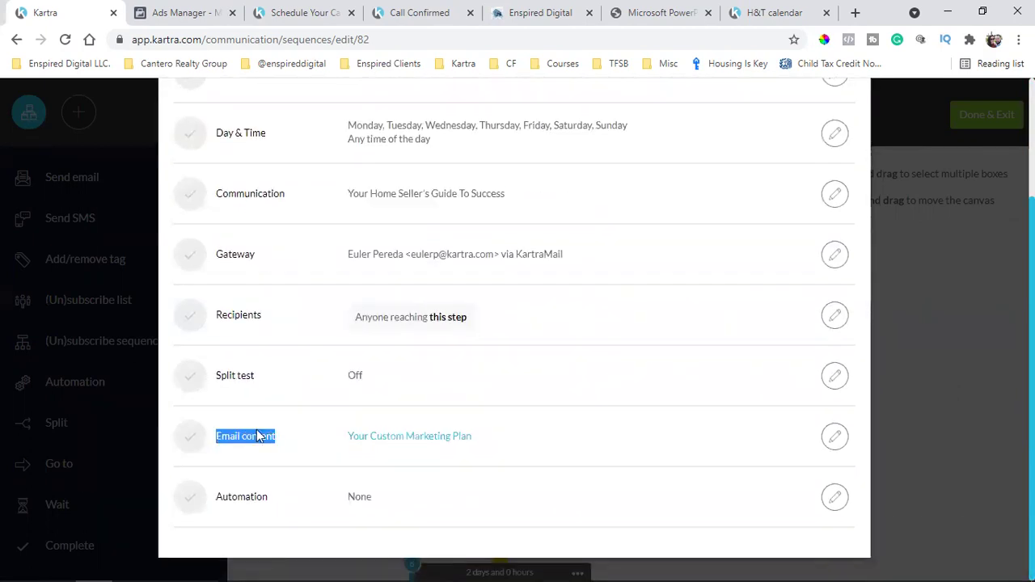
Paste 'Your Home Seller's Guide To Success' over the old subject line, then view the seller guide thank-you page
left_click(837, 437)
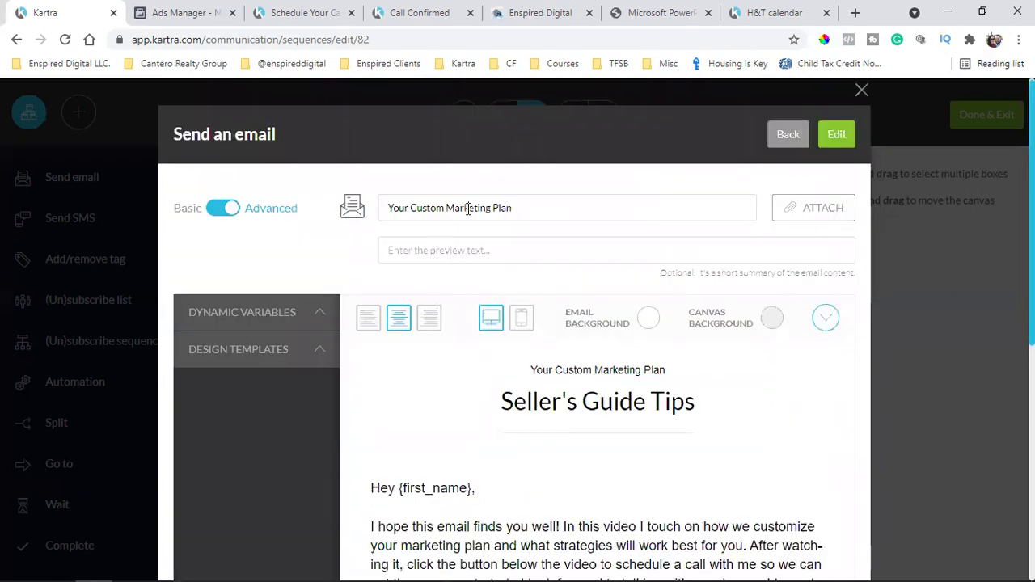
triple_click(467, 208)
key("ctrl+v")
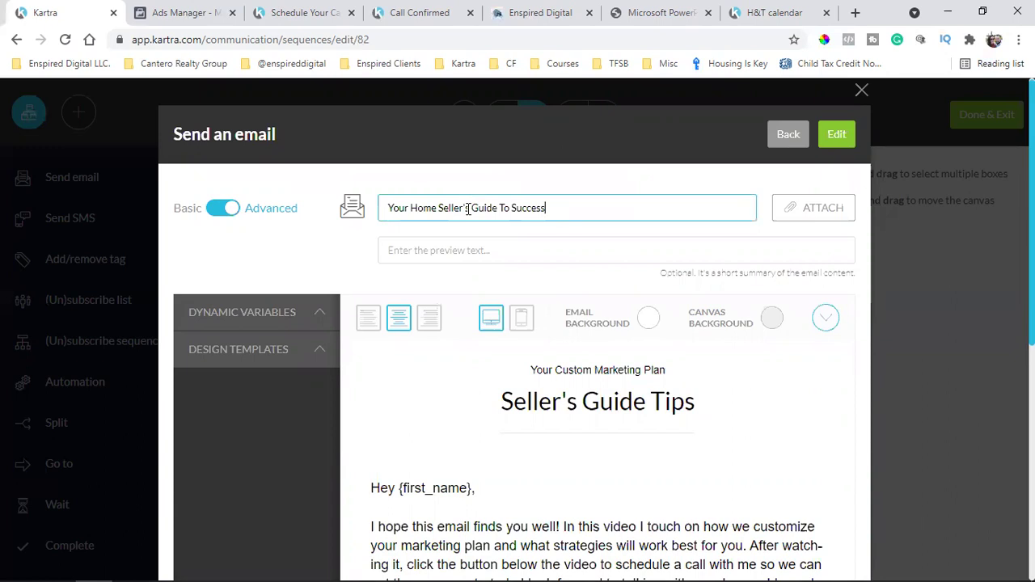
triple_click(468, 208)
key("ctrl+c")
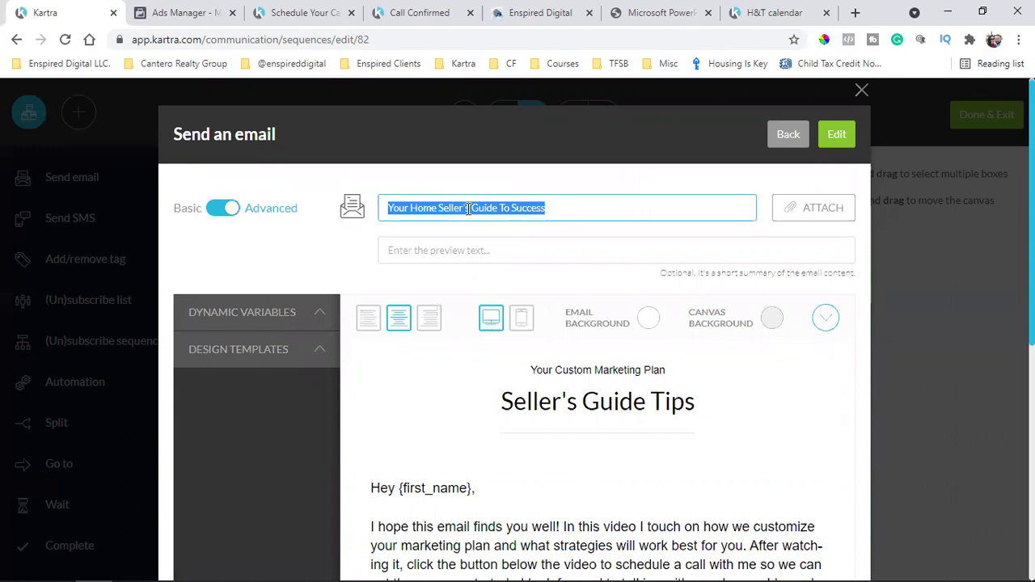
left_click(468, 208)
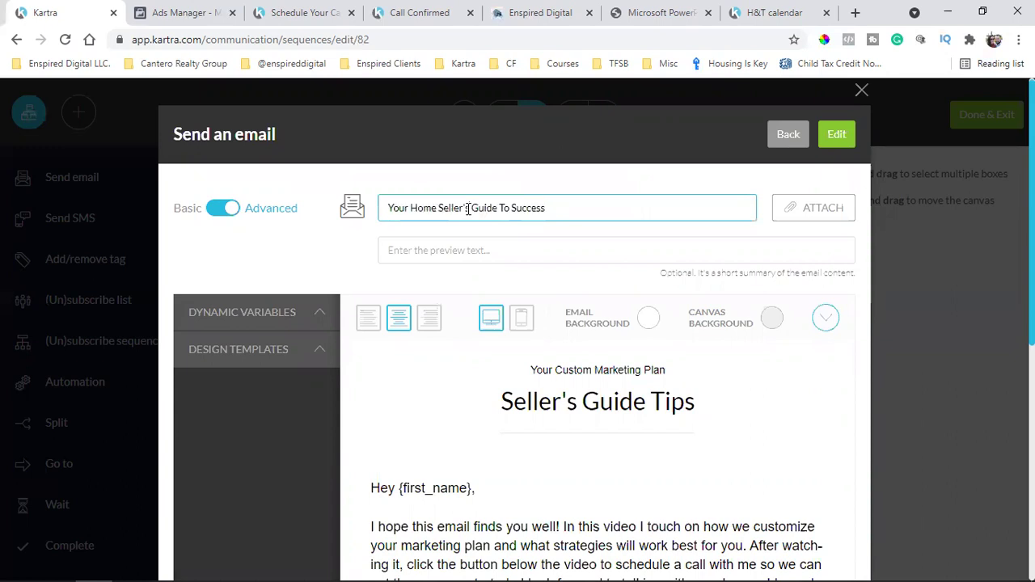
left_click(338, 9)
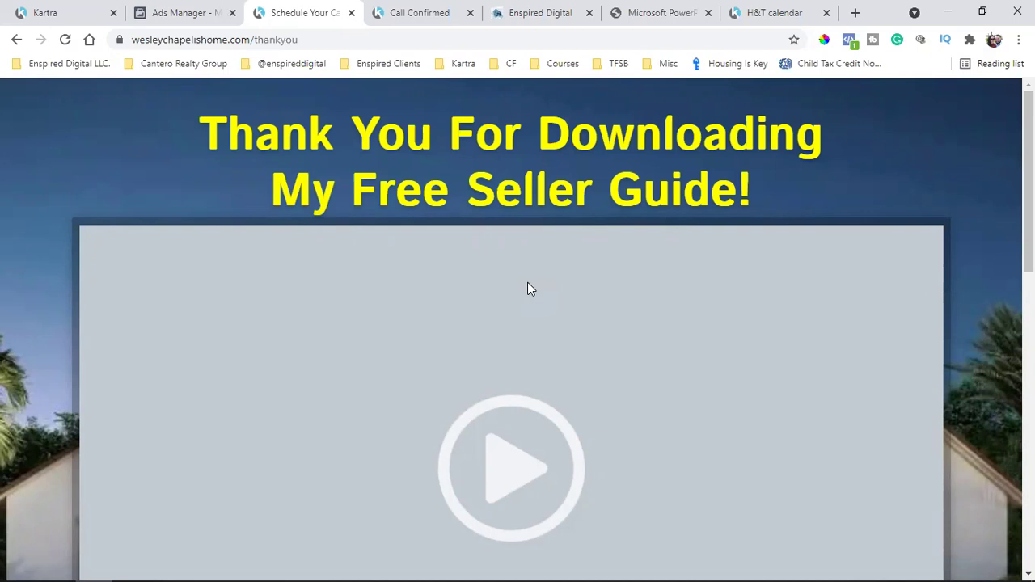
Go back to the Kartra Send an email editor showing the updated subject
left_click(62, 11)
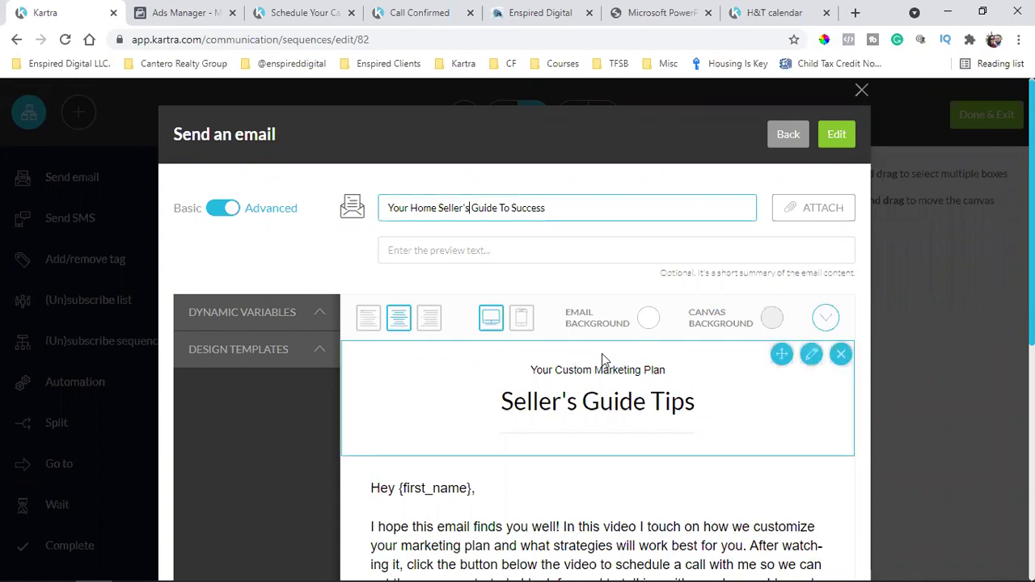
Paste 'Your Home Seller's Guide To Success' over the 'Seller's Guide Tips' header title
scroll(602, 353, "down", 1)
scroll(602, 354, "down", 5)
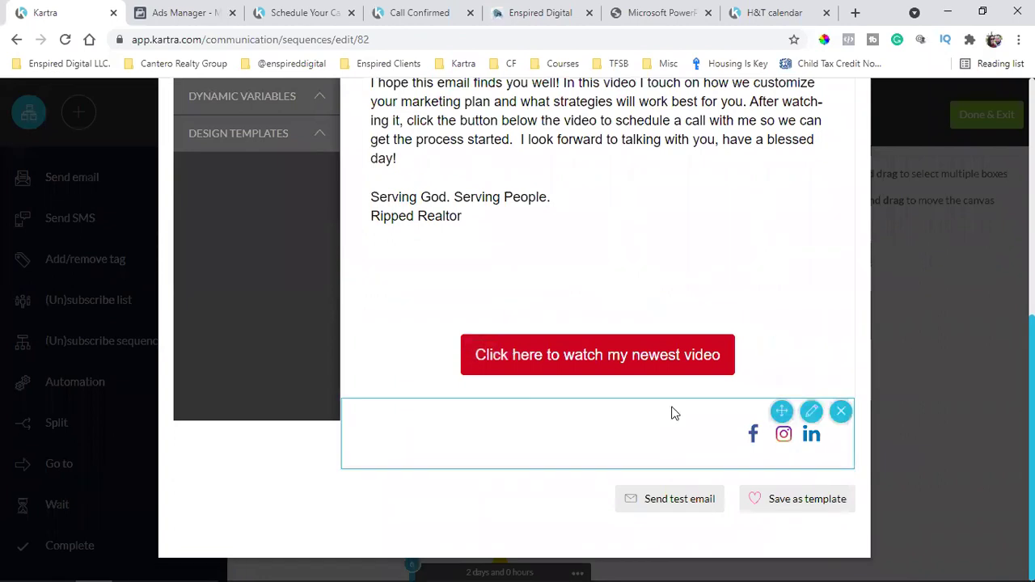
scroll(671, 413, "up", 4)
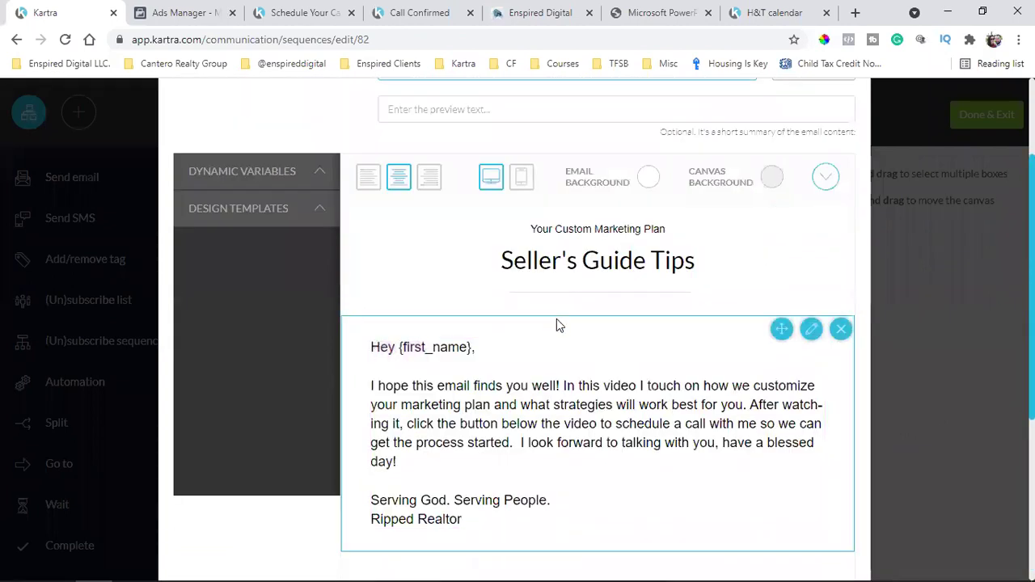
scroll(556, 320, "up", 2)
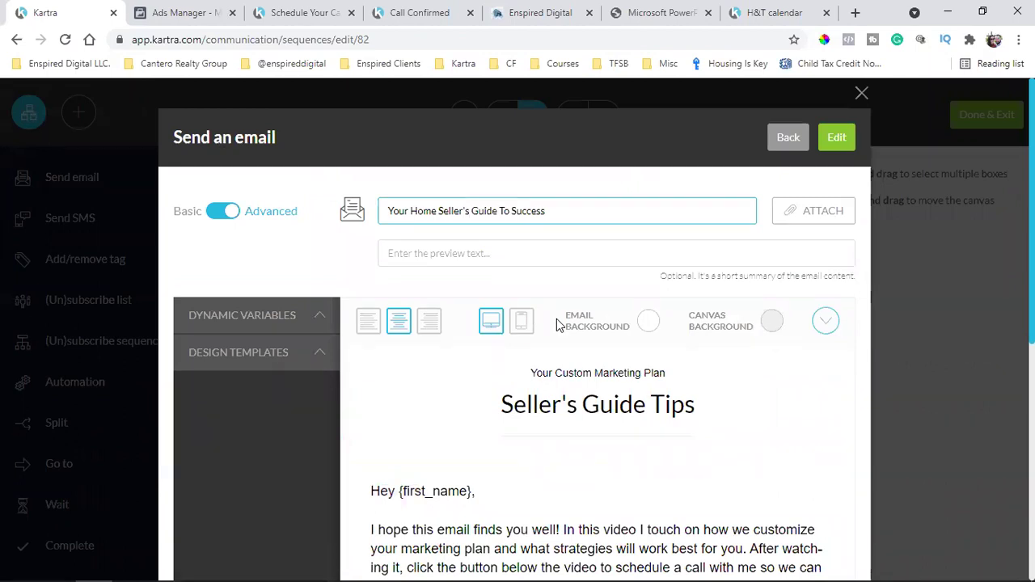
scroll(557, 320, "down", 2)
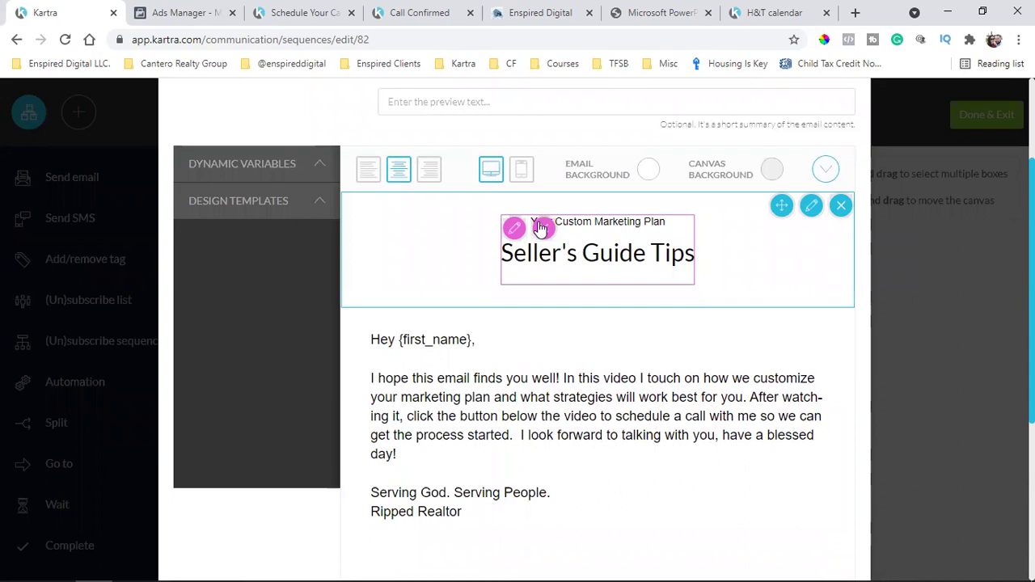
left_click(515, 228)
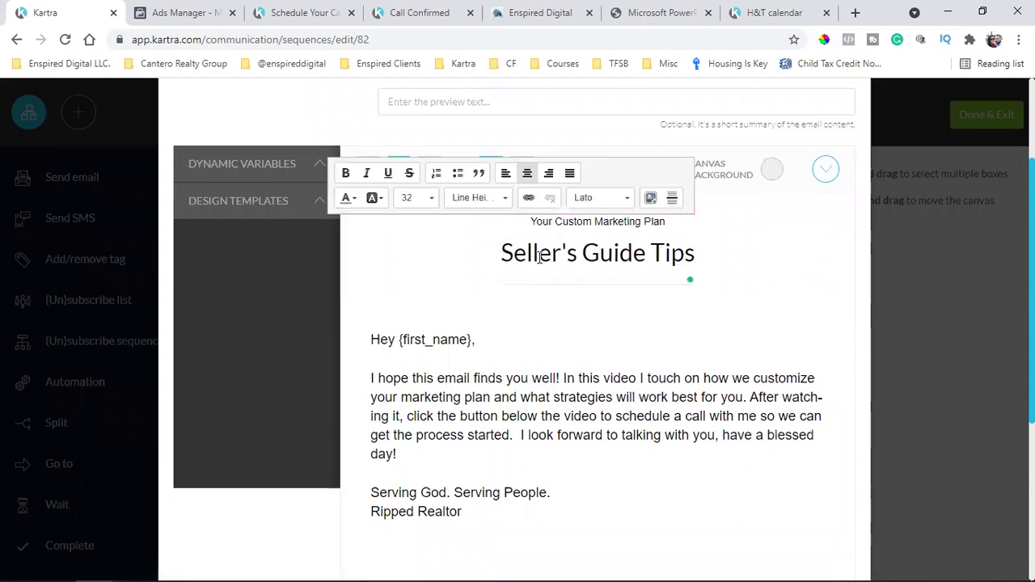
triple_click(558, 256)
key("ctrl+v")
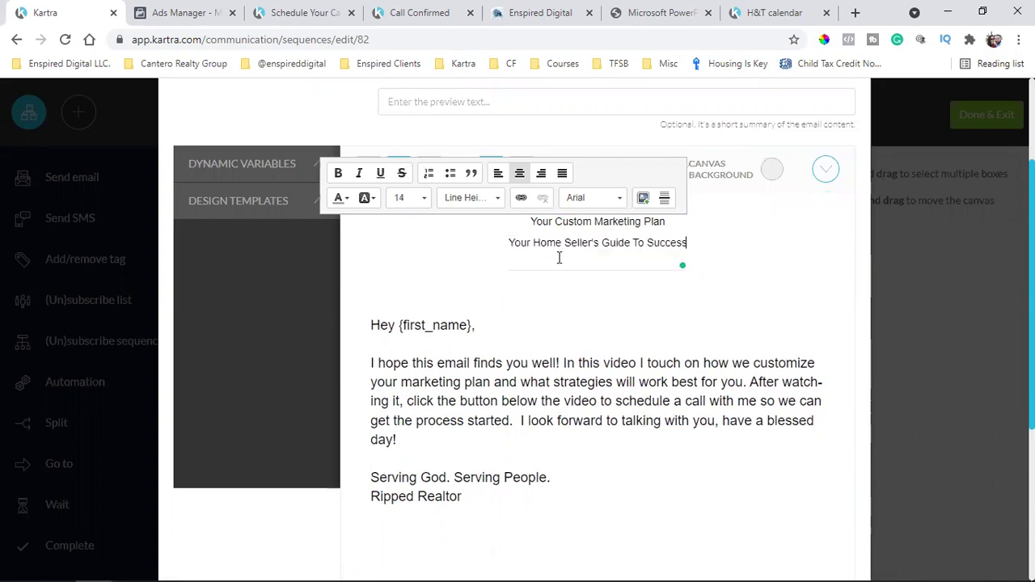
left_click(586, 311)
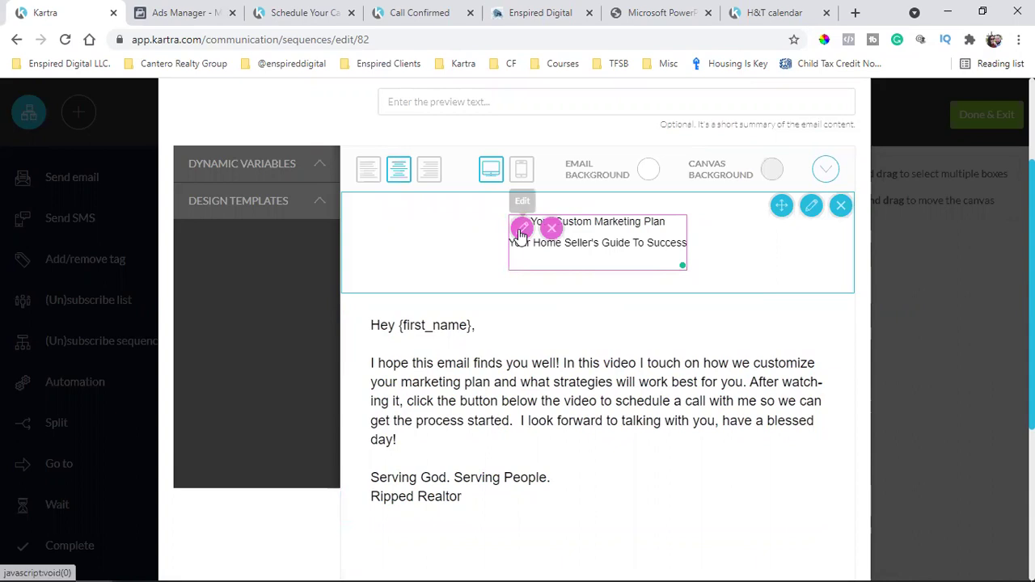
Delete the Your Custom Marketing Plan header, empty rows, body text and watch-my-video button blocks
left_click(552, 229)
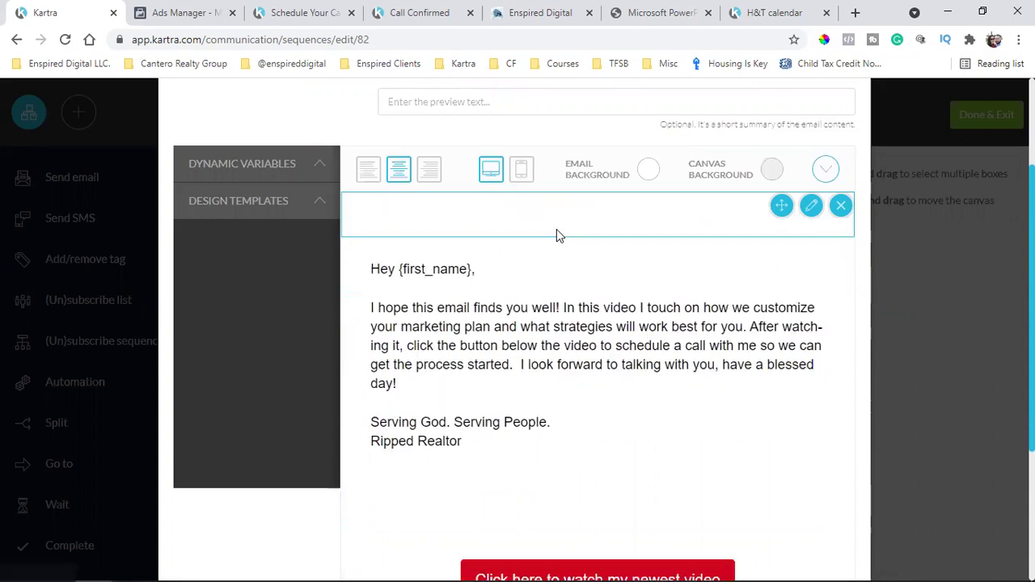
left_click(839, 206)
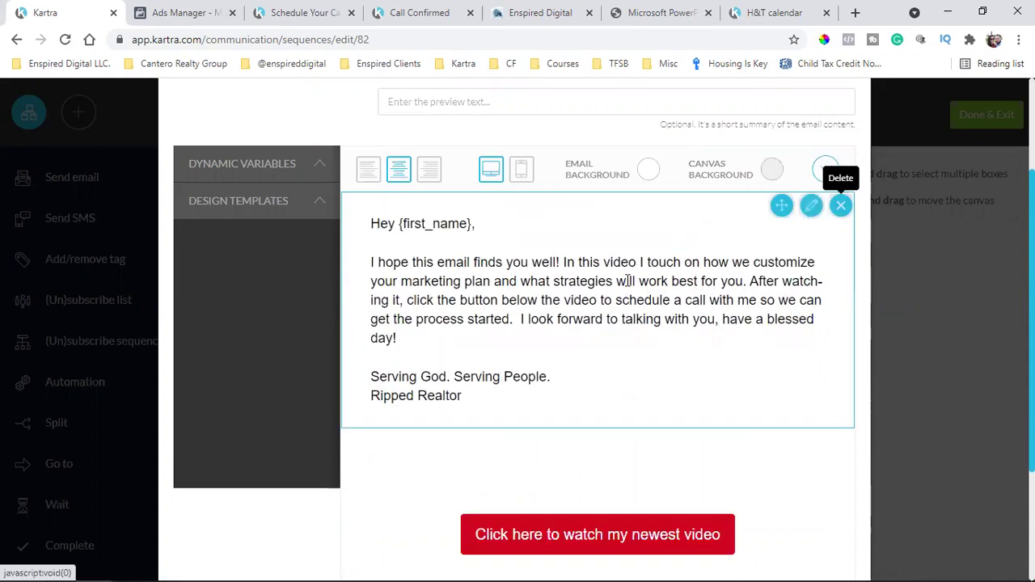
left_click(251, 213)
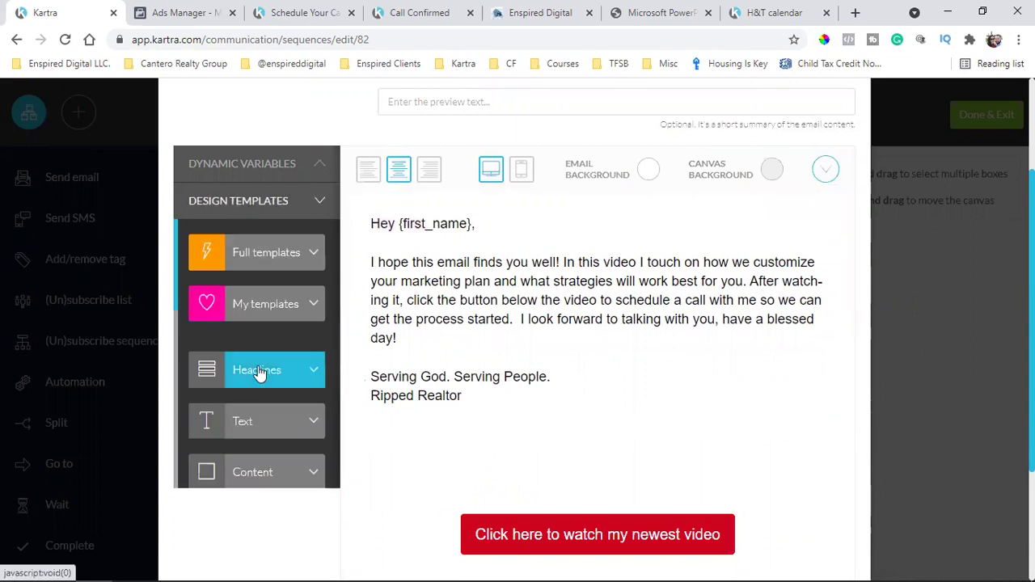
left_click(258, 252)
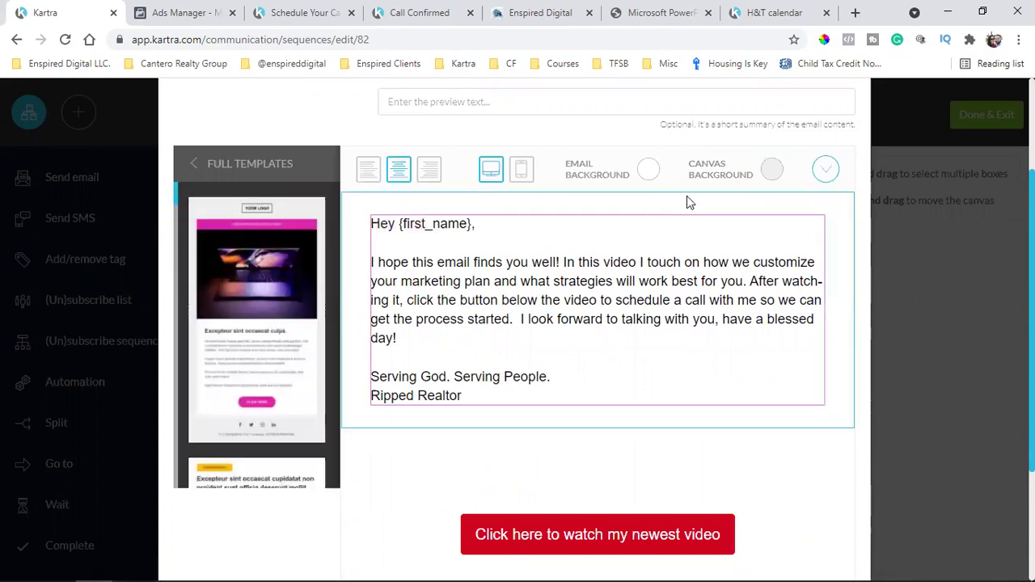
left_click(840, 206)
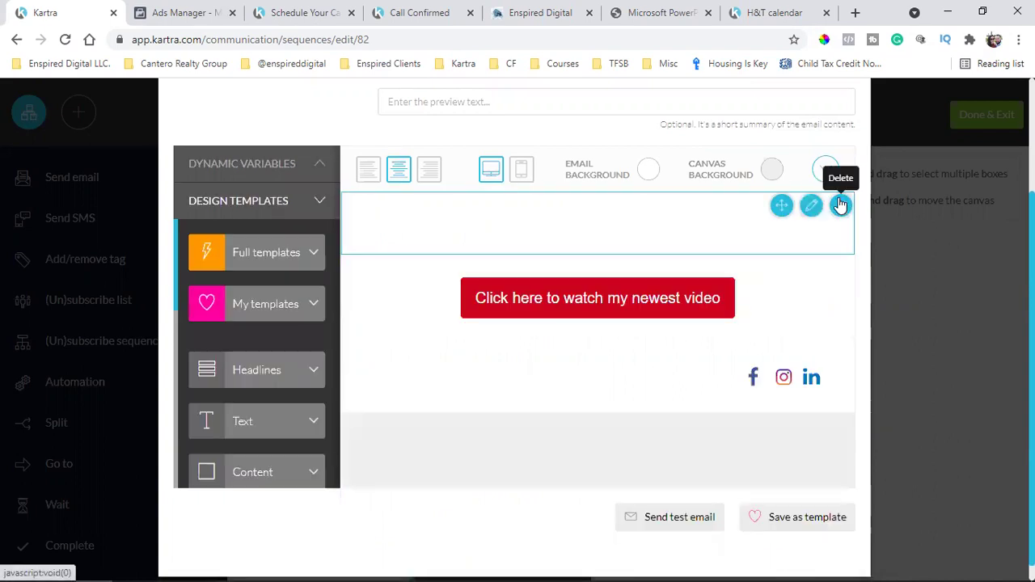
left_click(840, 206)
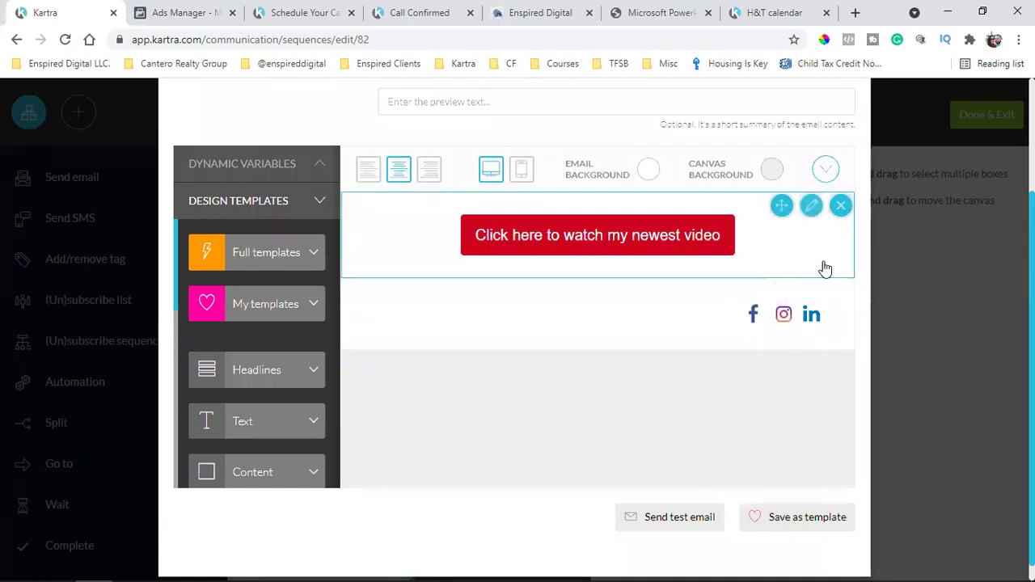
left_click(842, 206)
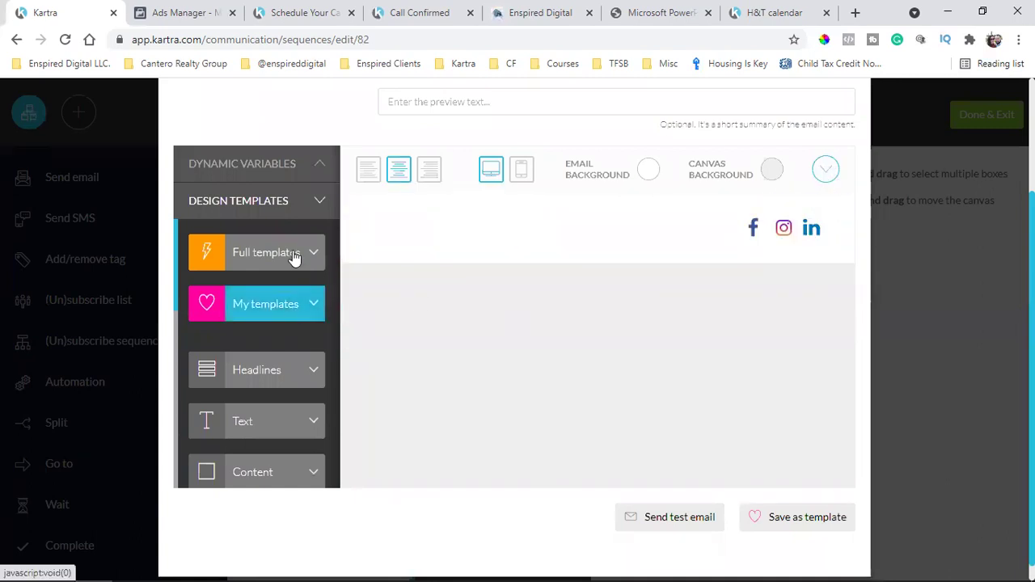
Show the Full templates gallery under Design Templates
left_click(262, 270)
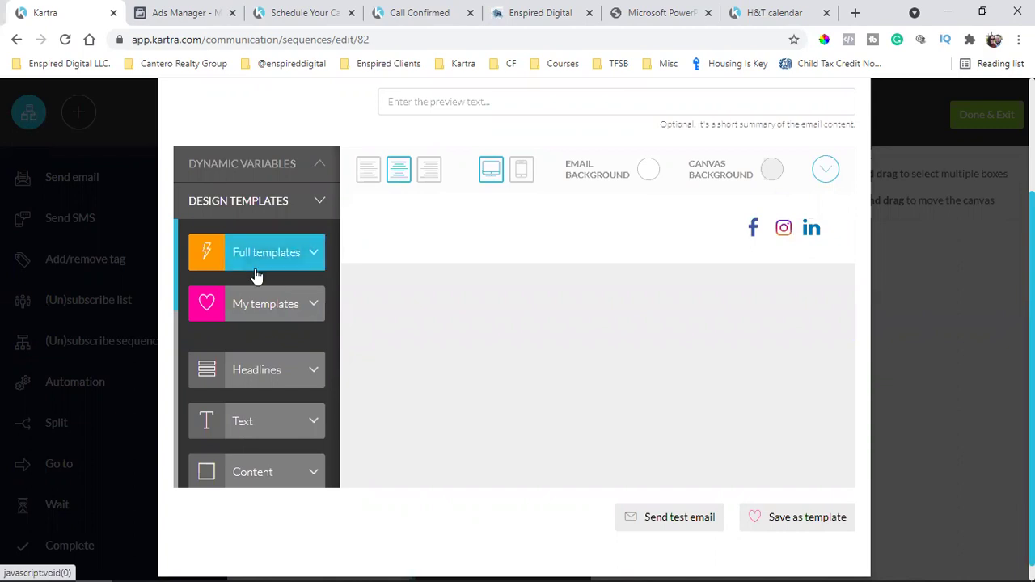
left_click(267, 211)
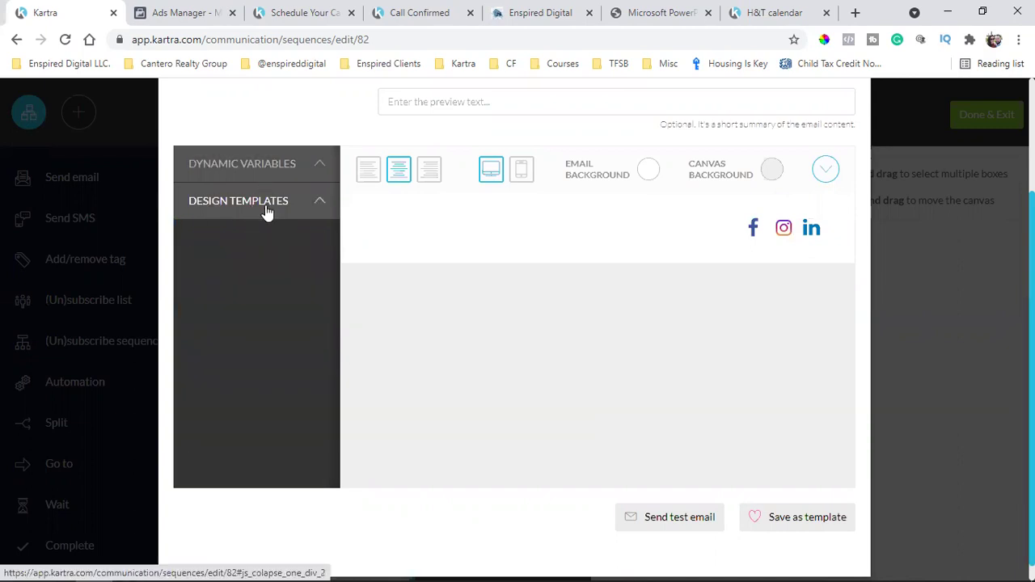
left_click(267, 211)
left_click(260, 251)
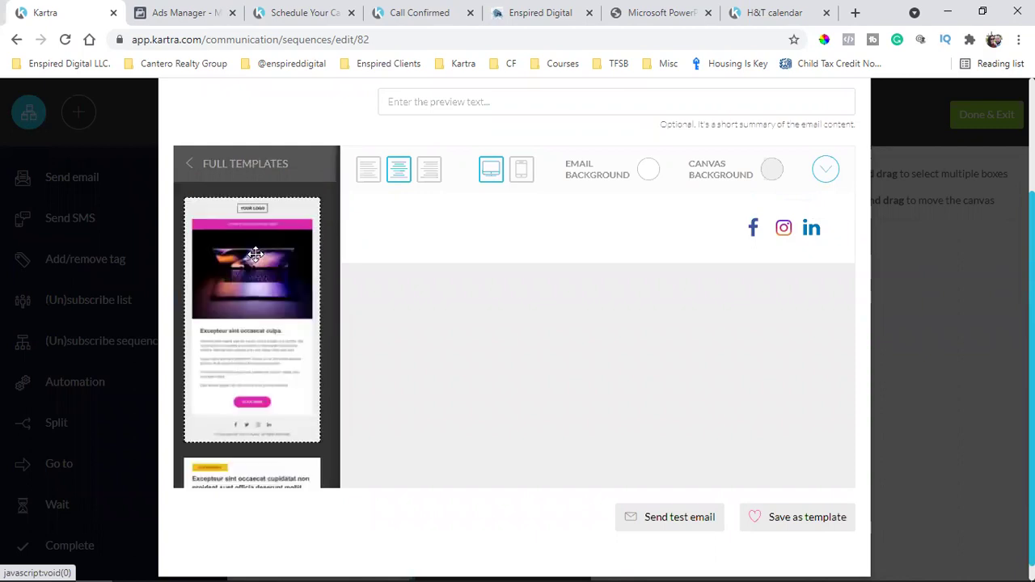
Drag the blue Consectetur Adipiscing photo template with its Visit Us Today button onto the empty email
scroll(254, 308, "up", 2)
scroll(258, 356, "down", 4)
scroll(260, 361, "down", 10)
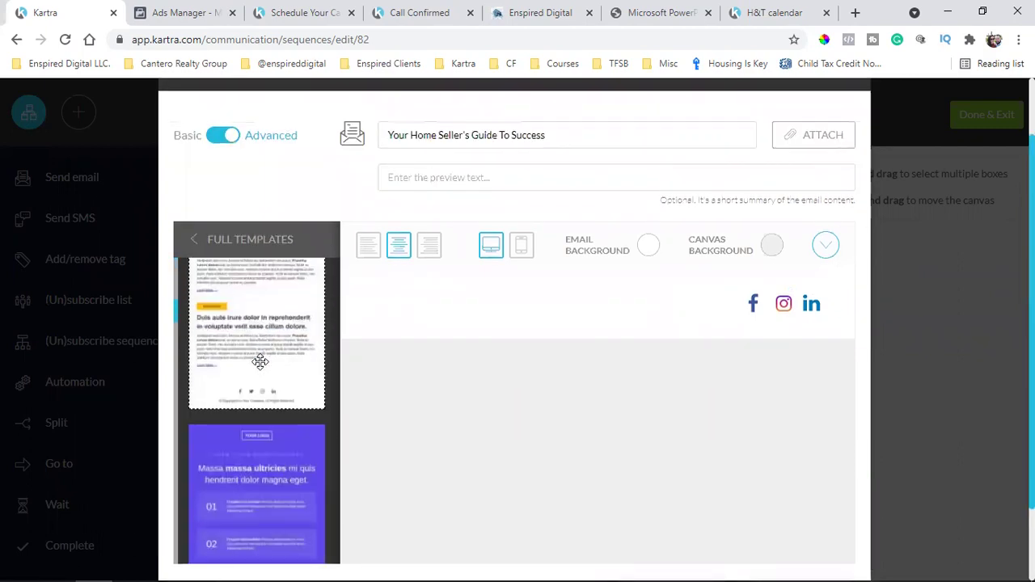
scroll(259, 362, "down", 6)
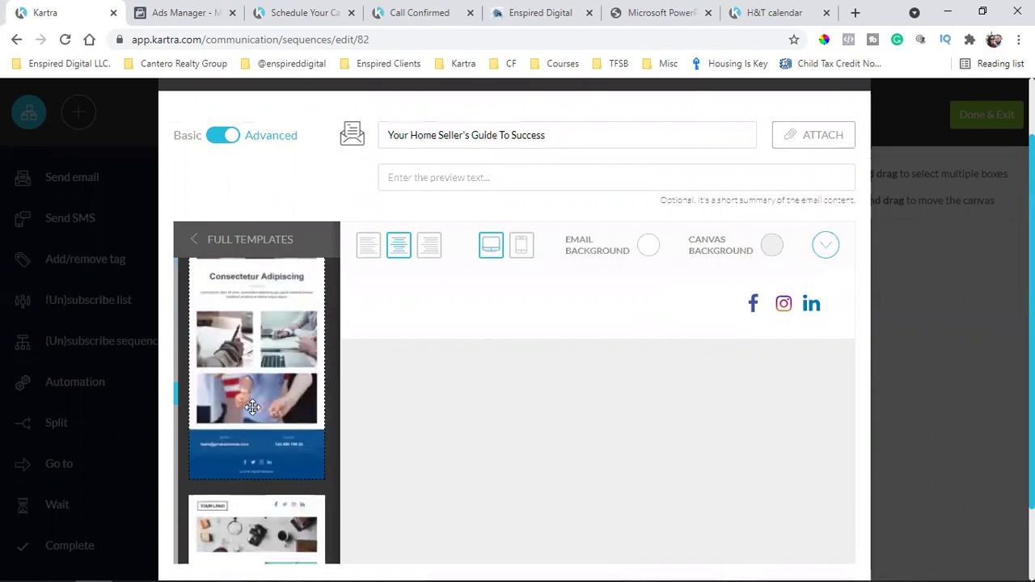
scroll(257, 379, "up", 3)
scroll(256, 379, "down", 4)
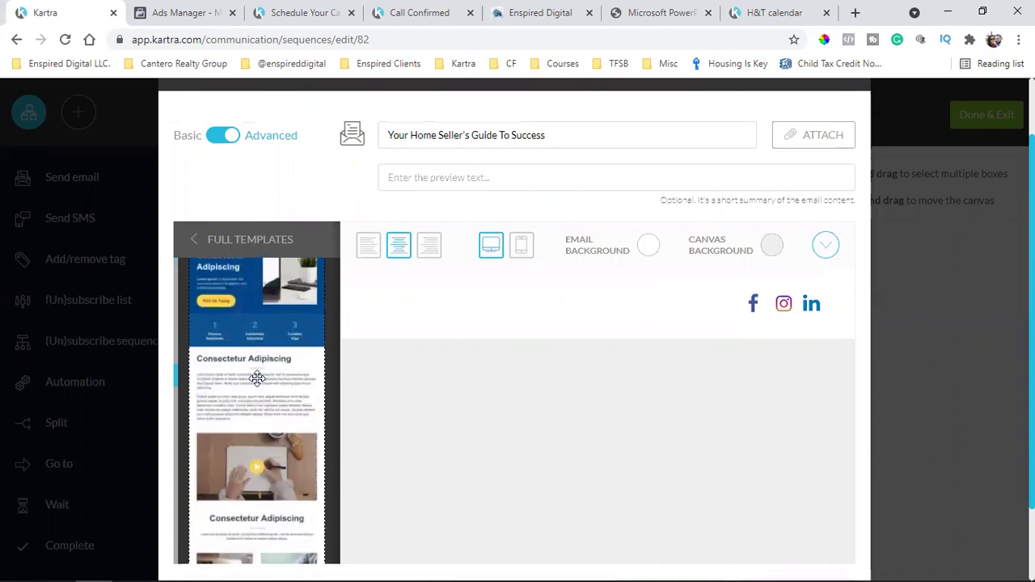
scroll(256, 379, "down", 8)
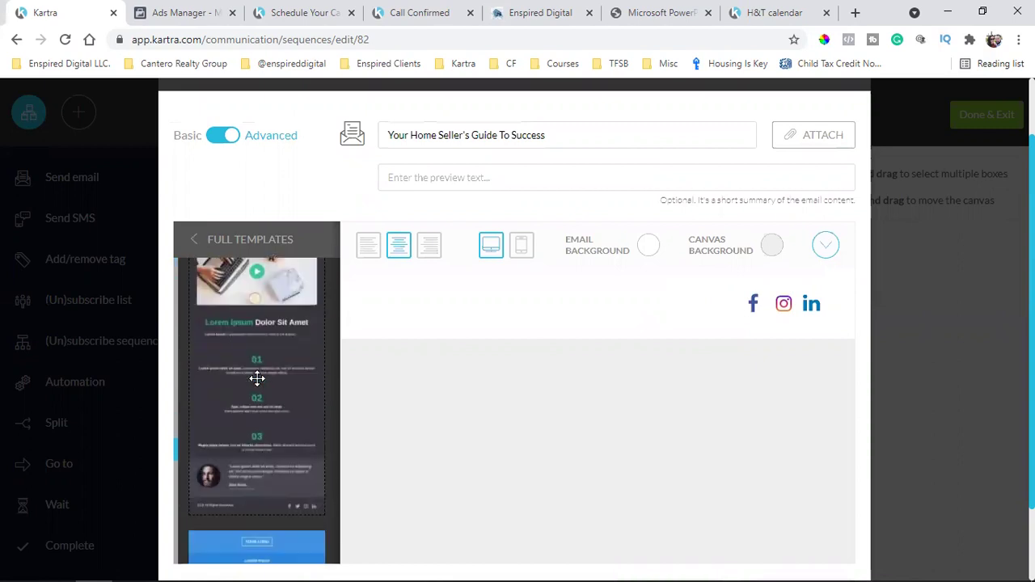
scroll(256, 379, "down", 8)
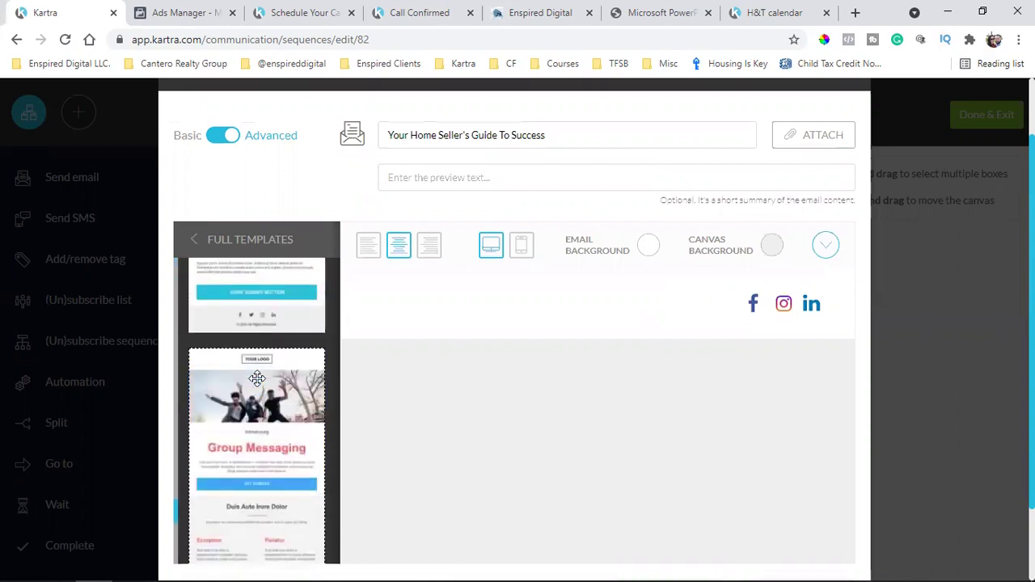
scroll(257, 379, "down", 10)
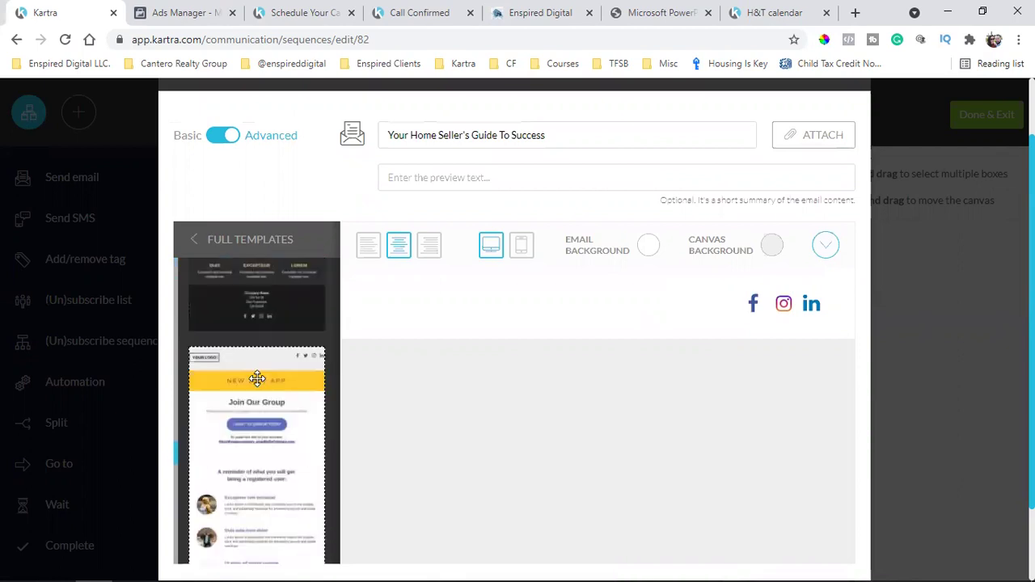
scroll(256, 378, "up", 5)
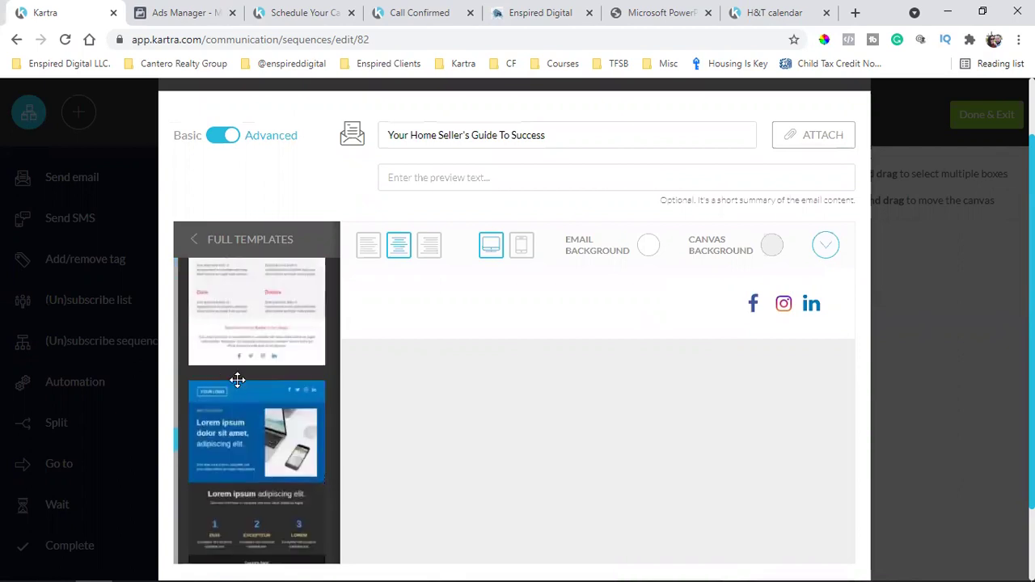
scroll(237, 379, "up", 10)
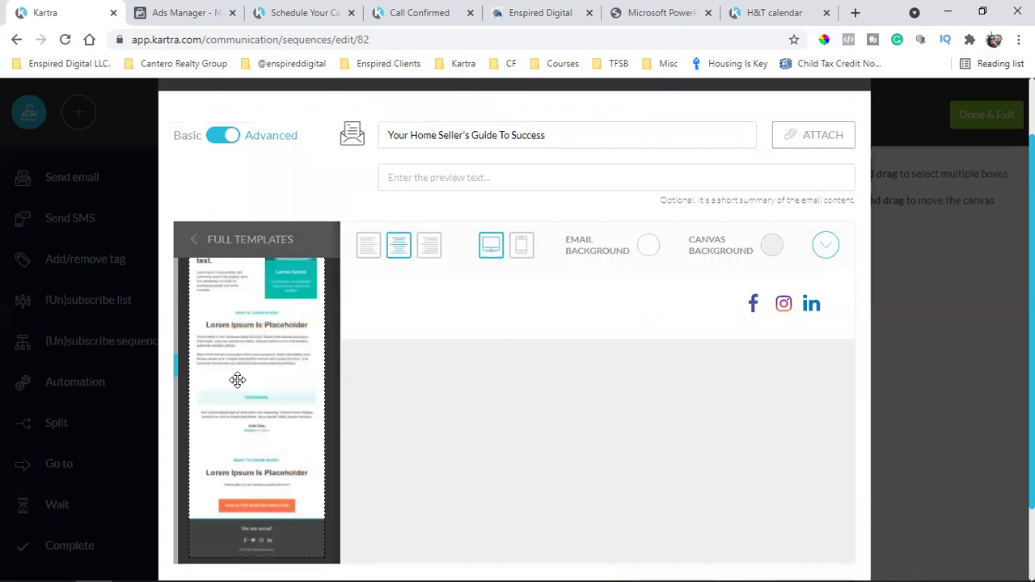
scroll(243, 380, "up", 5)
left_click_drag(245, 349, 632, 305)
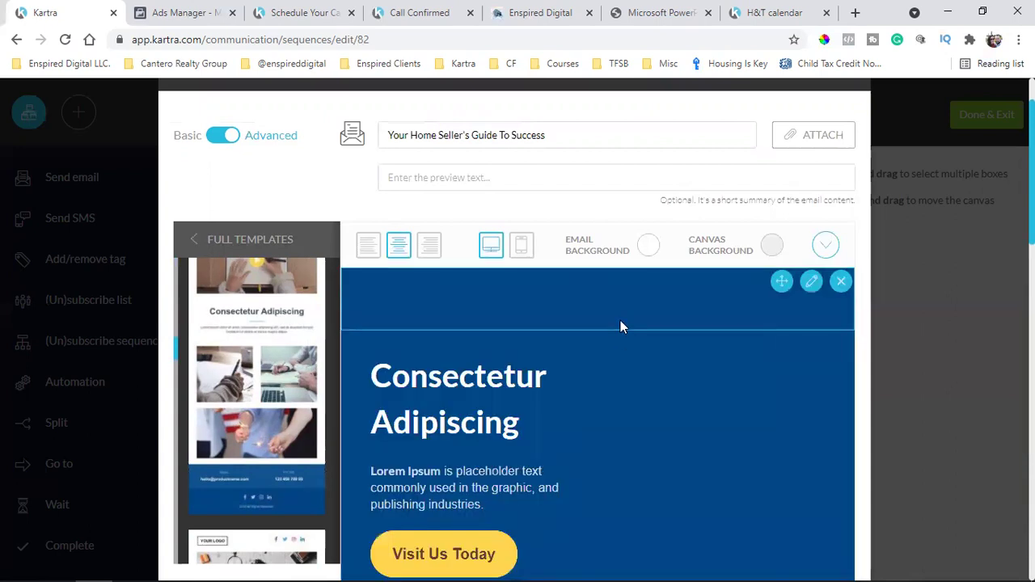
scroll(620, 326, "down", 2)
scroll(621, 325, "down", 7)
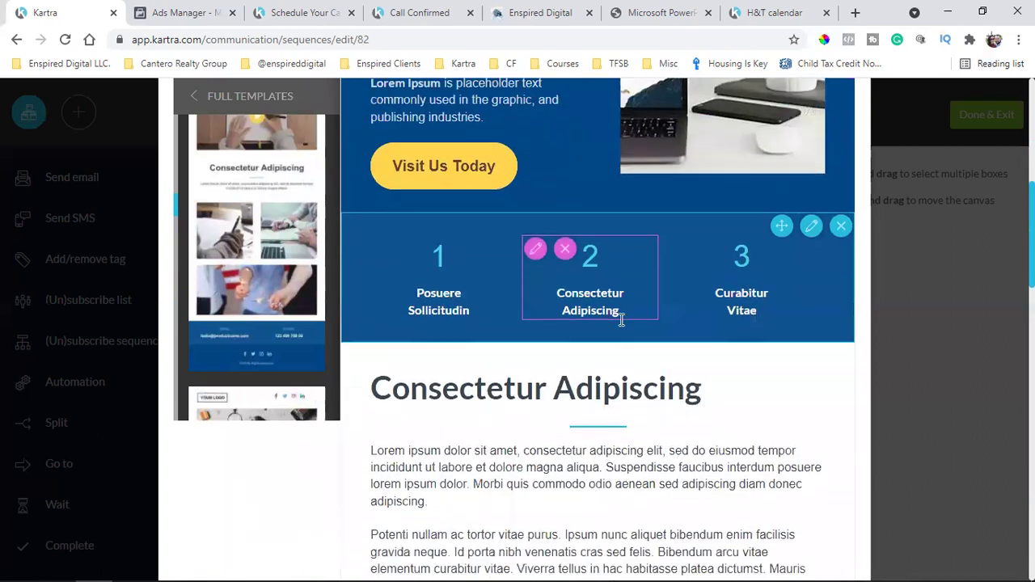
scroll(621, 324, "down", 7)
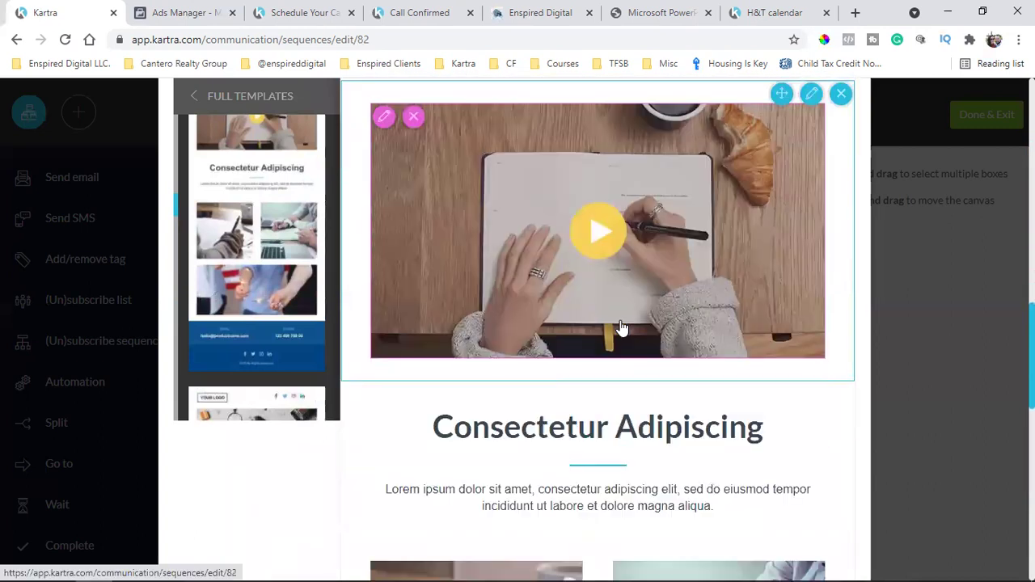
scroll(621, 324, "down", 7)
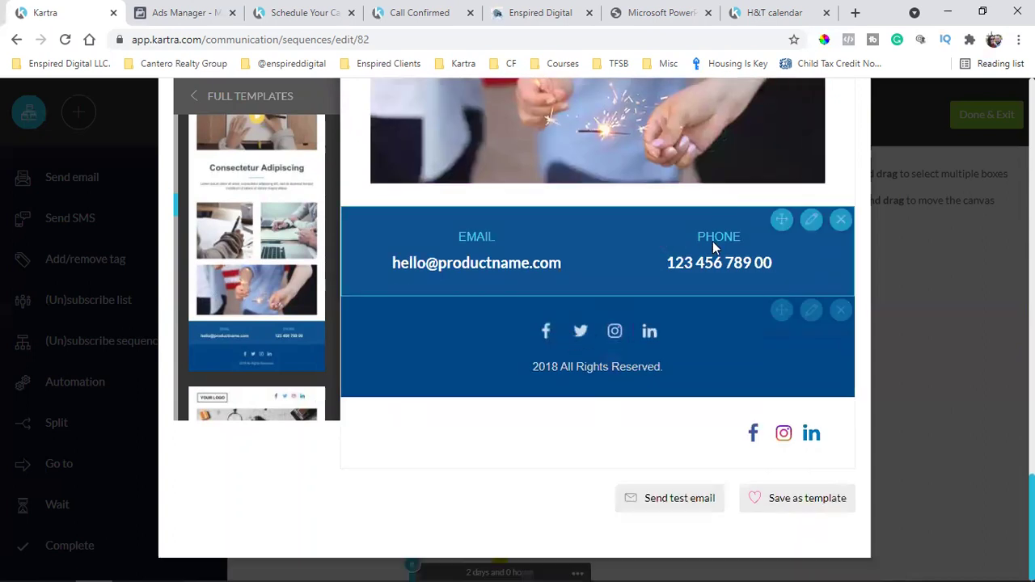
left_click(544, 332)
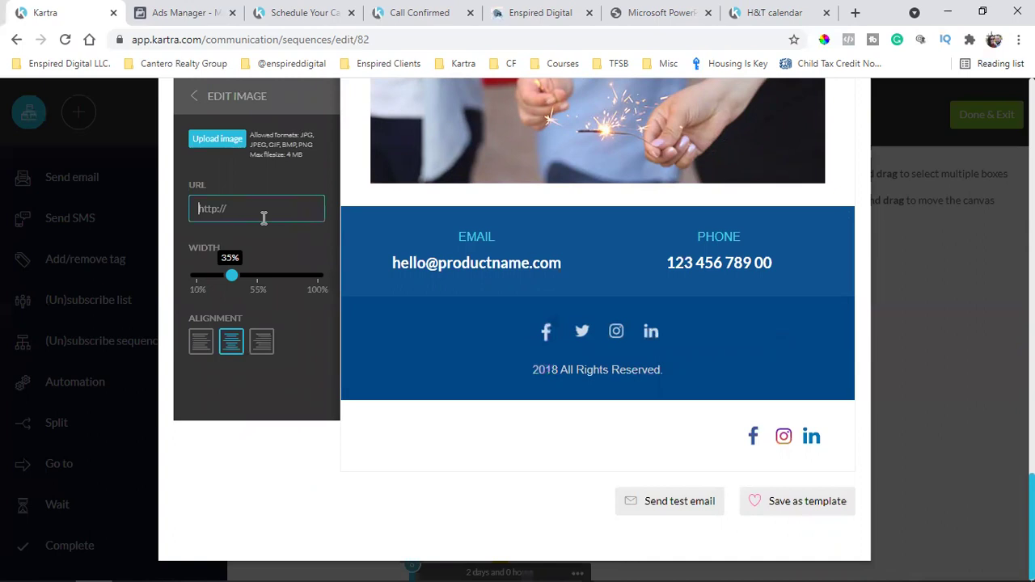
left_click(582, 334)
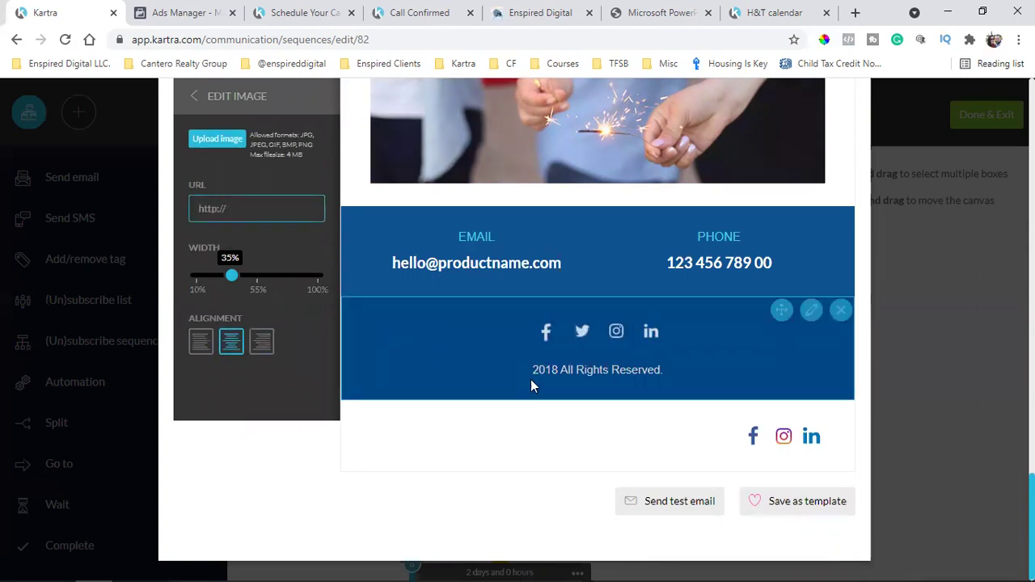
scroll(548, 324, "up", 1)
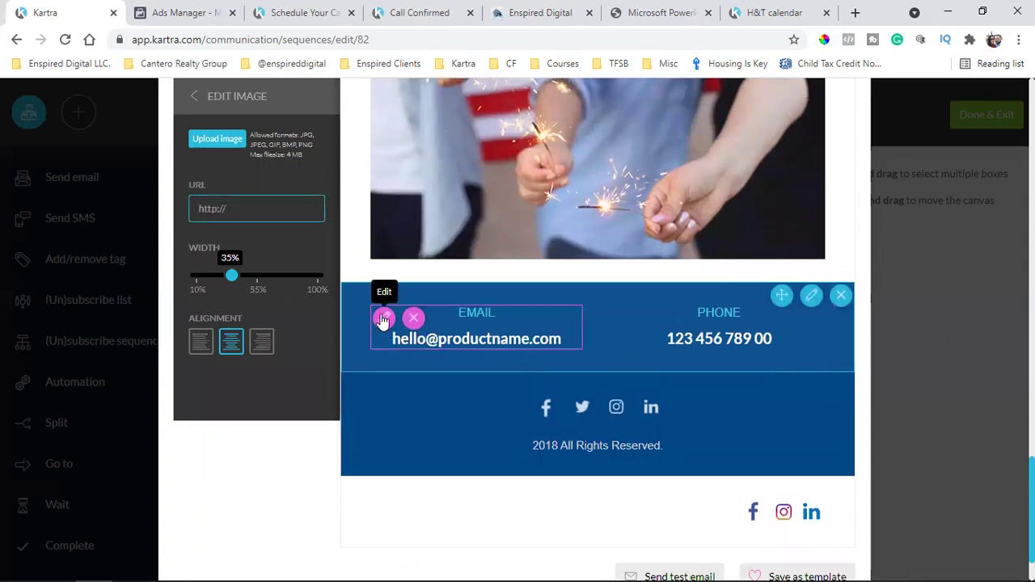
left_click(452, 328)
triple_click(451, 328)
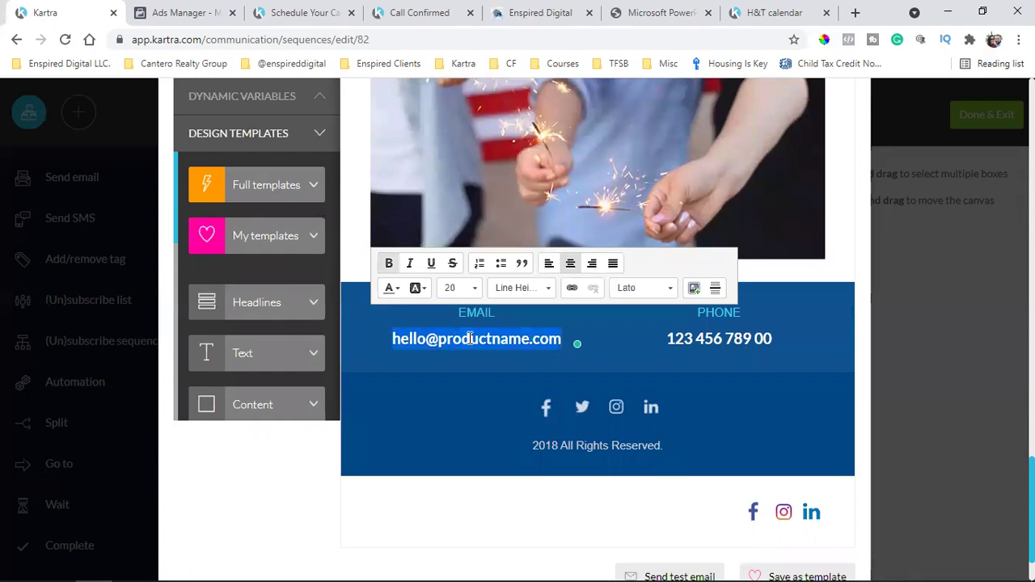
scroll(473, 343, "up", 1)
scroll(682, 340, "up", 10)
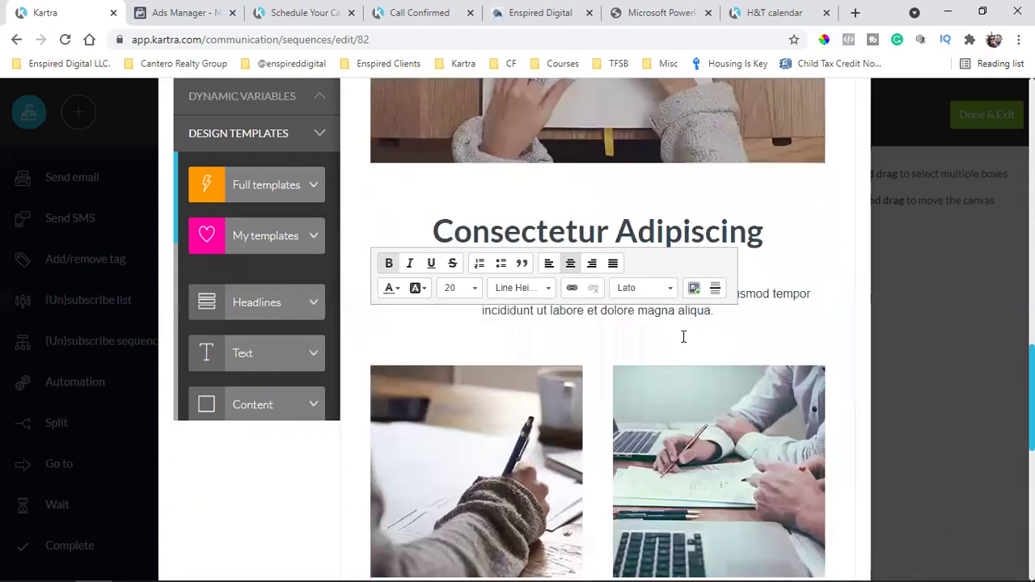
scroll(673, 353, "up", 10)
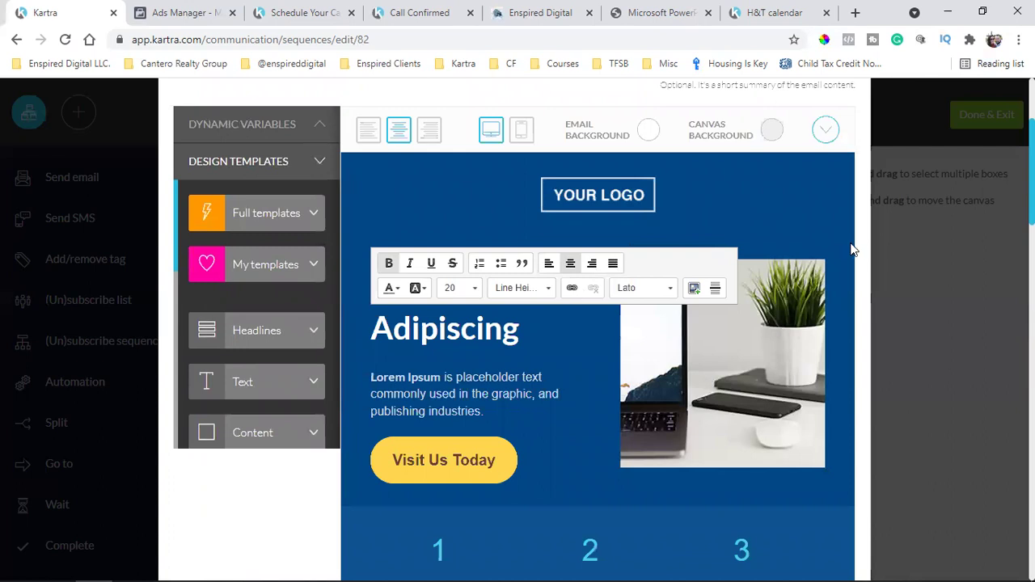
Delete the numbered 1-2-3 columns row and the duplicate social-icons row below the footer
left_click(664, 352)
scroll(664, 351, "down", 3)
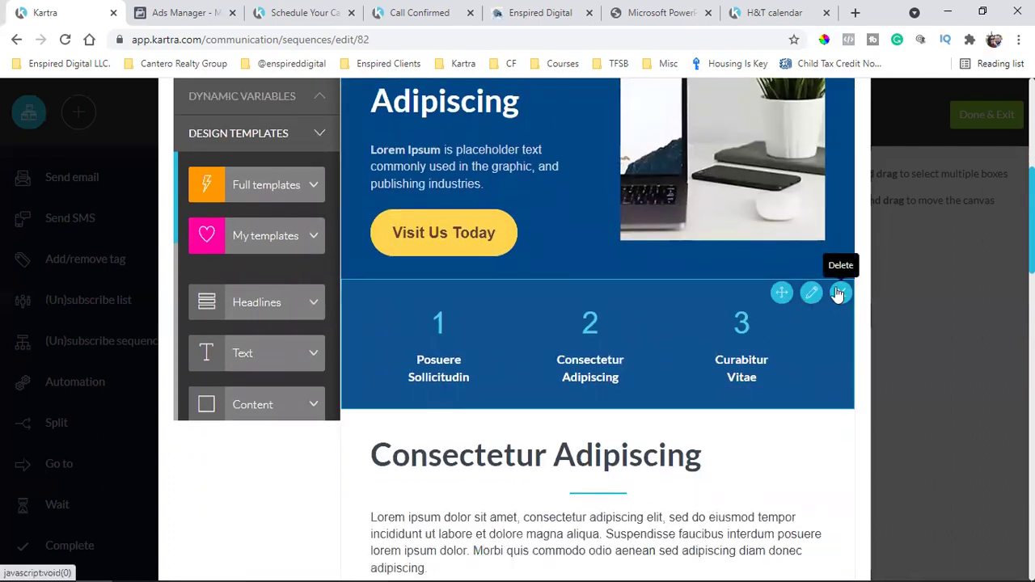
left_click(841, 292)
scroll(582, 364, "down", 4)
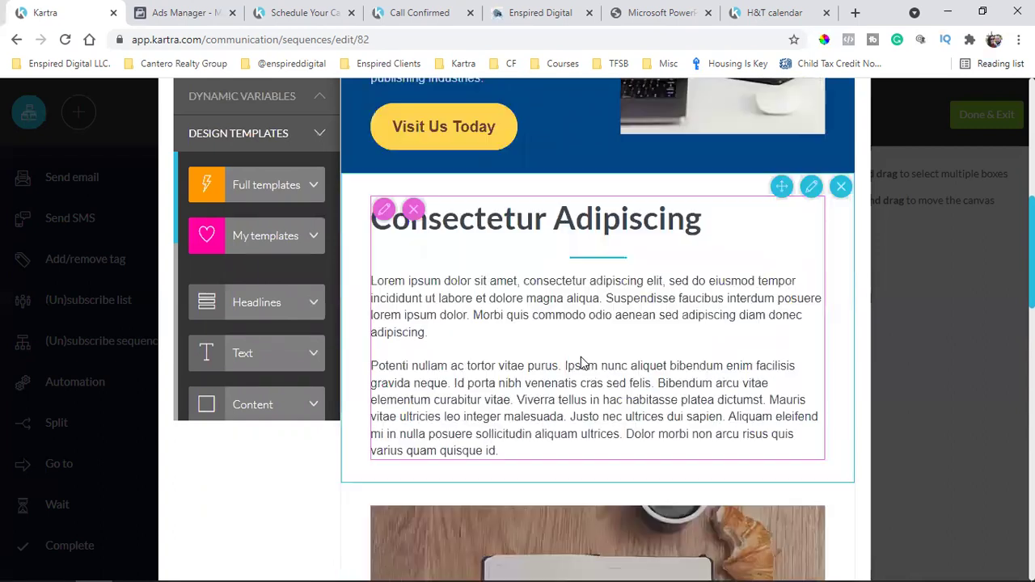
scroll(582, 364, "down", 10)
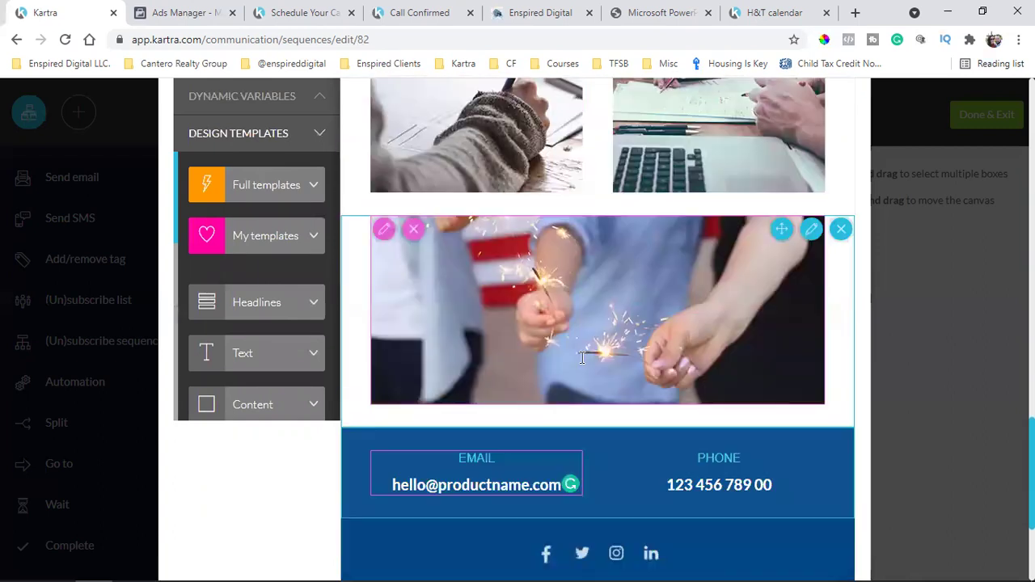
scroll(581, 365, "down", 1)
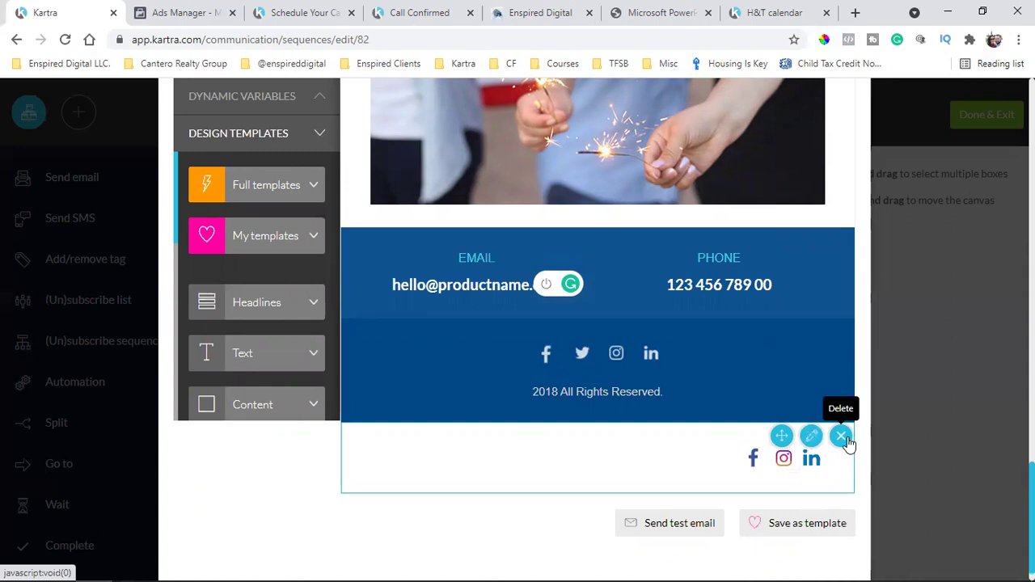
left_click(841, 437)
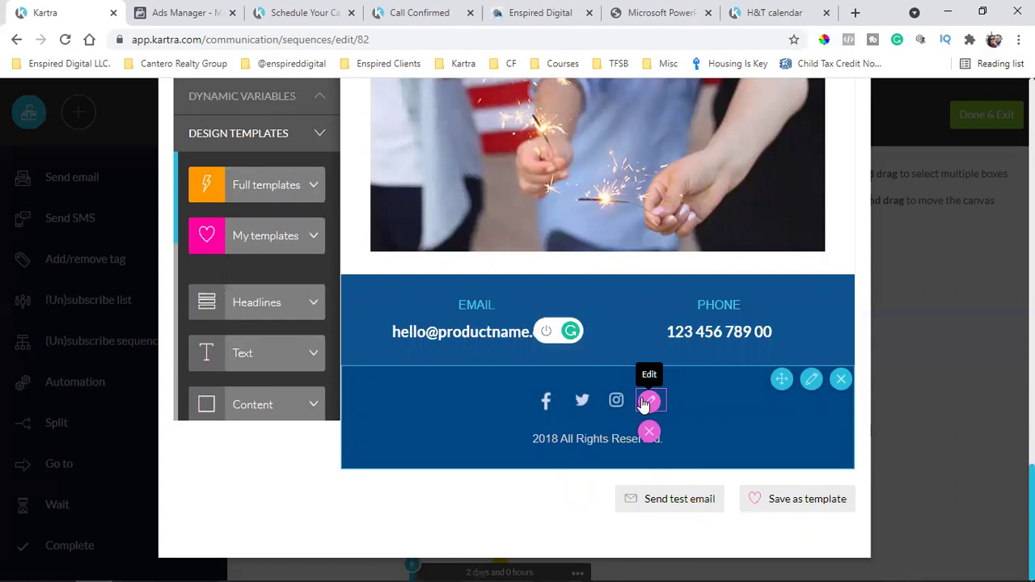
scroll(644, 405, "up", 10)
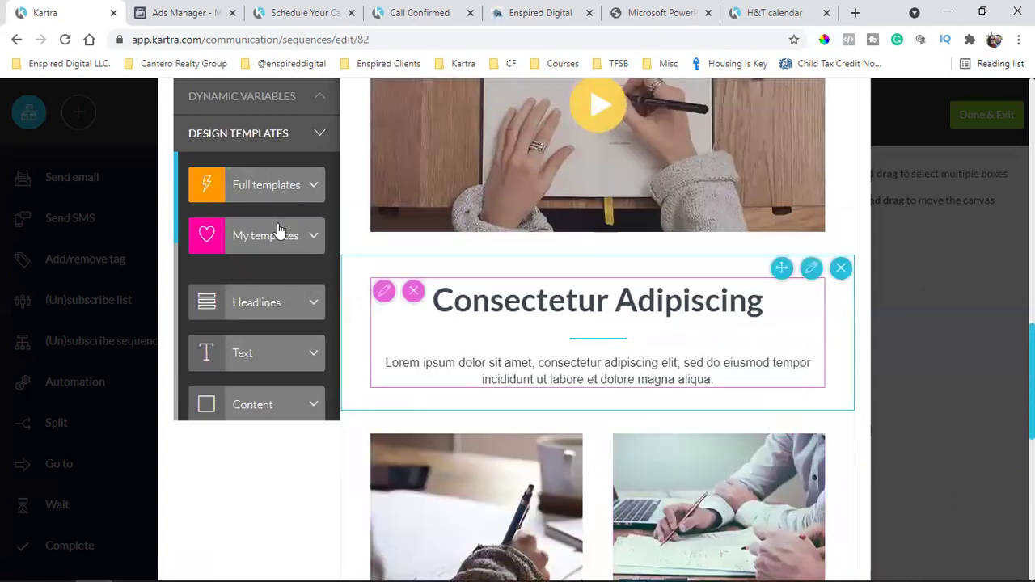
left_click(283, 194)
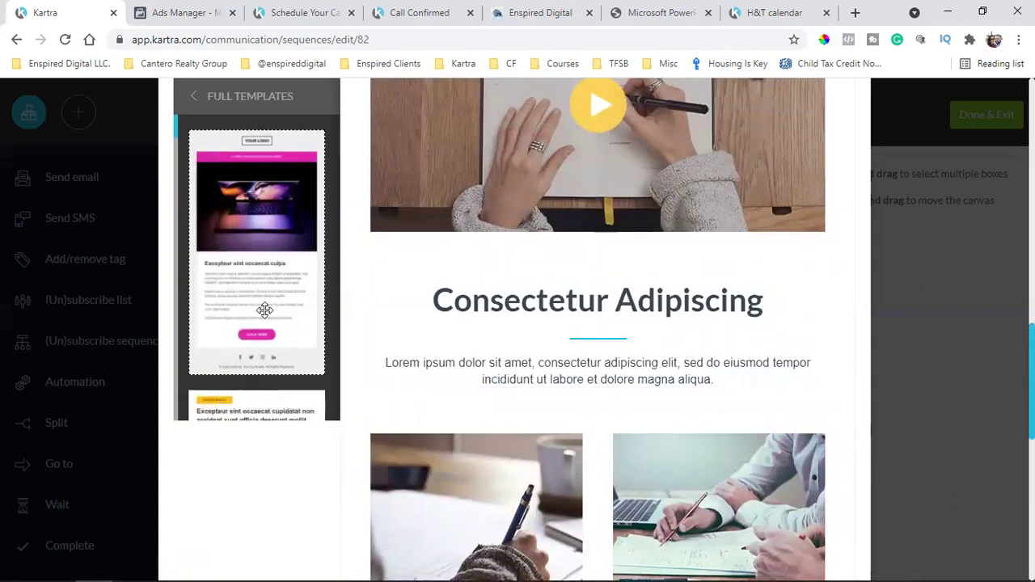
Try an Images block layout on the email, then scroll through the resulting design
left_click(195, 102)
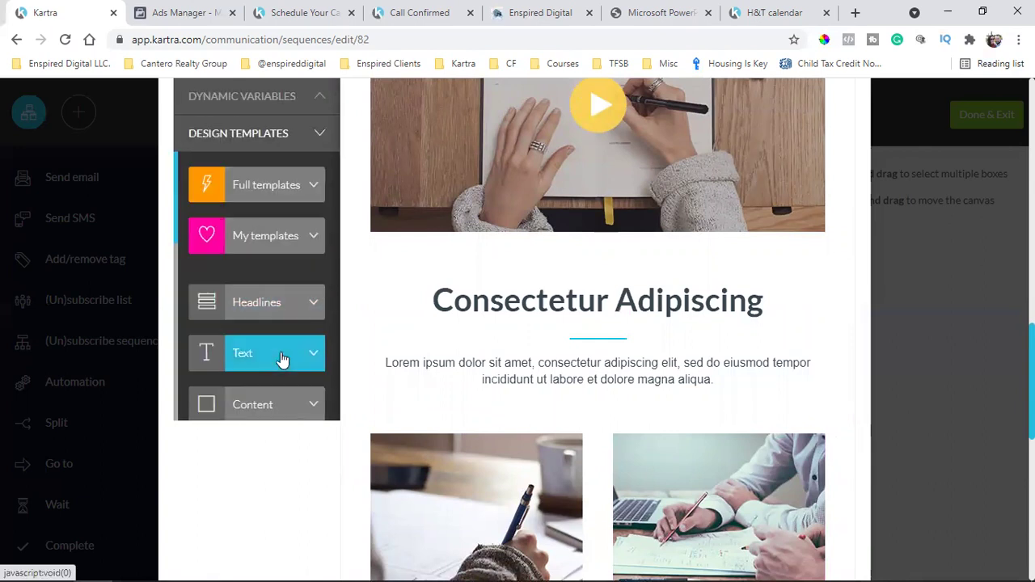
scroll(288, 329, "down", 4)
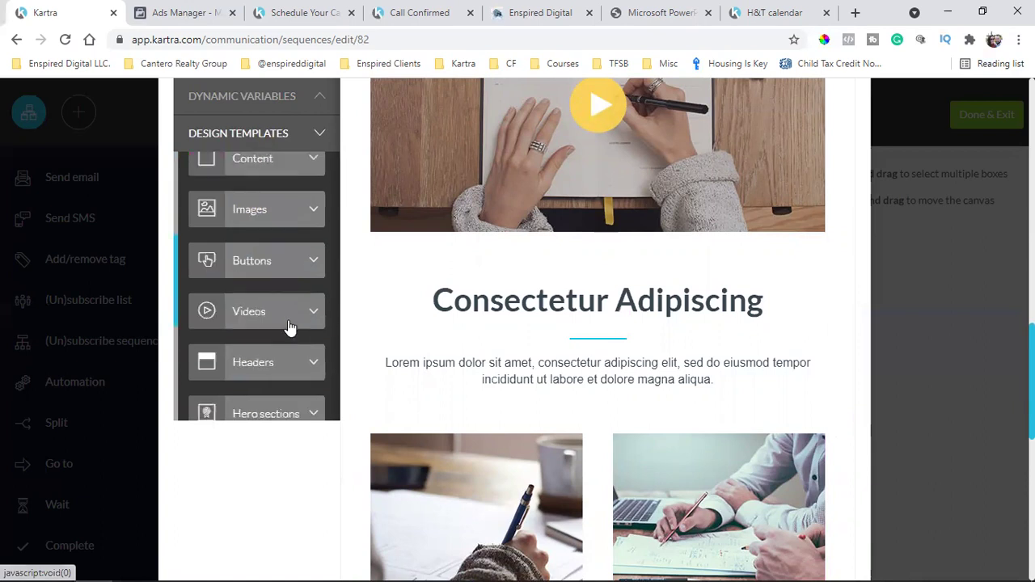
scroll(256, 347, "up", 3)
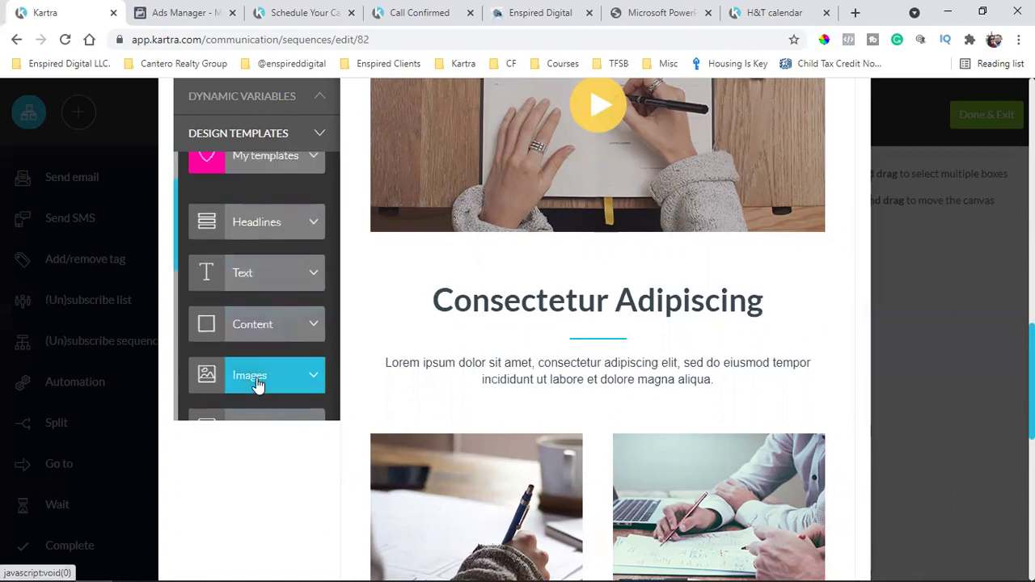
left_click(258, 386)
left_click_drag(256, 277, 665, 477)
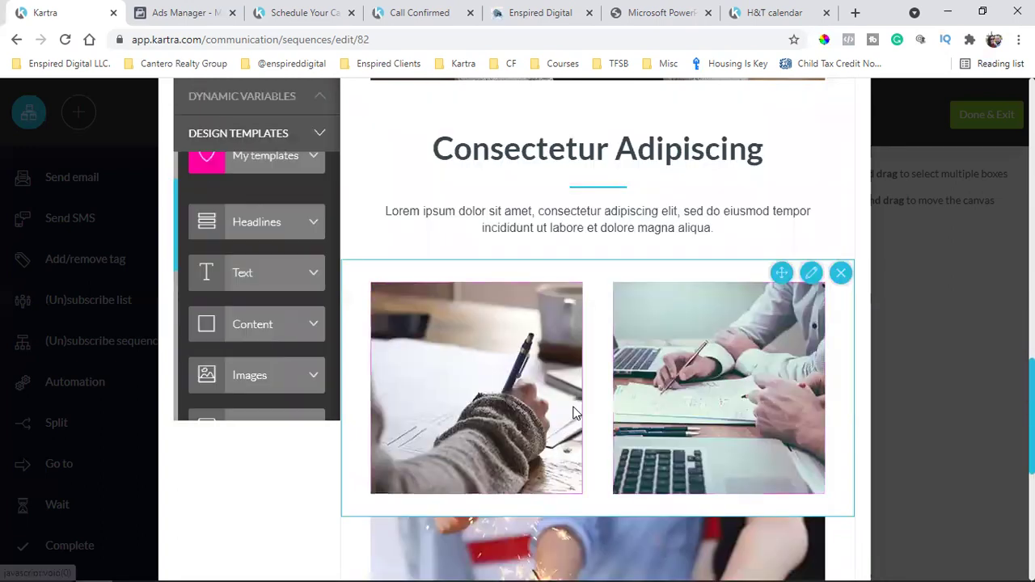
scroll(614, 394, "up", 10)
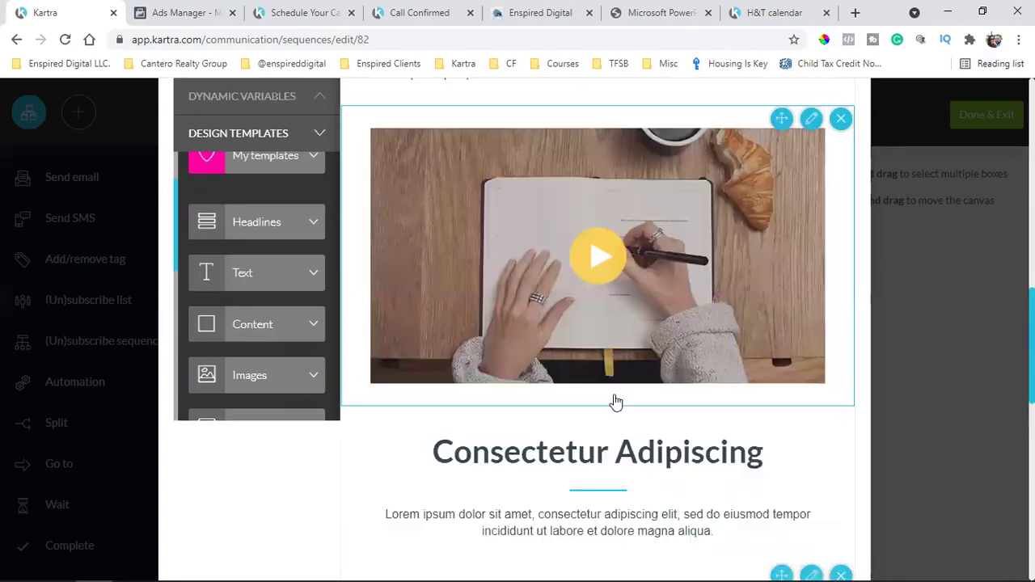
scroll(614, 397, "up", 4)
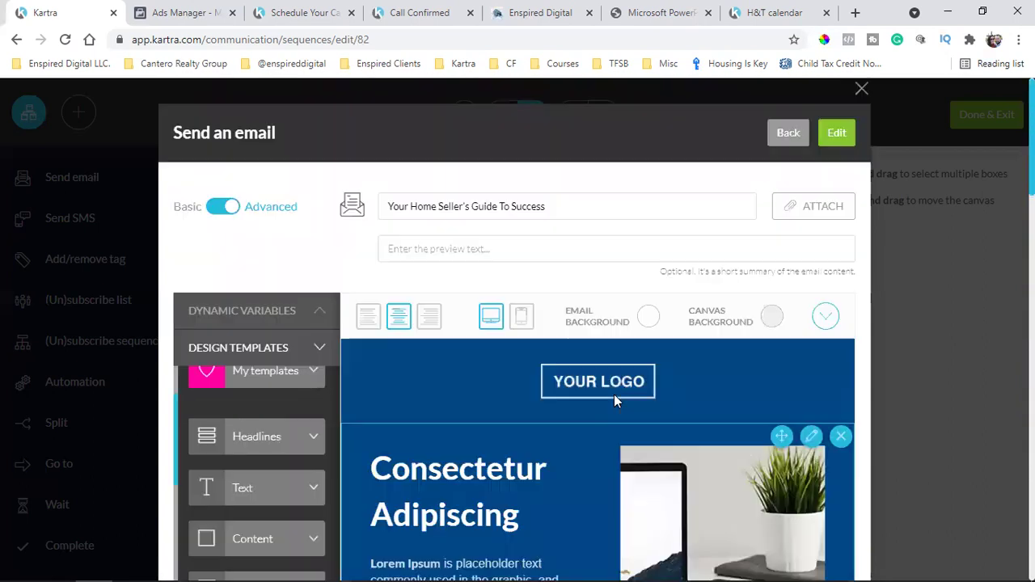
scroll(653, 361, "down", 10)
scroll(679, 364, "down", 10)
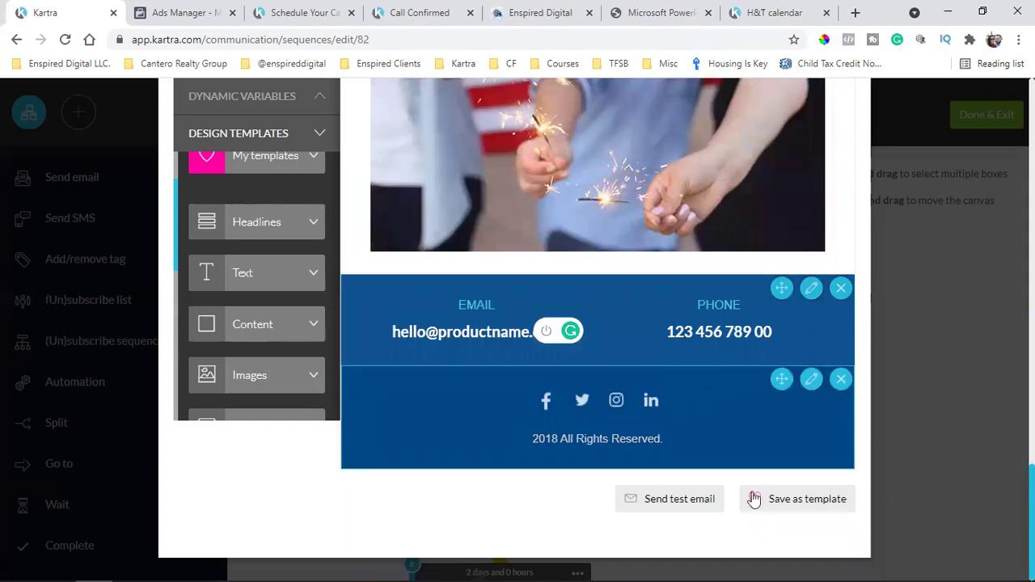
Save the current Seller Guide email design as a template and dismiss the confirmation
left_click(804, 503)
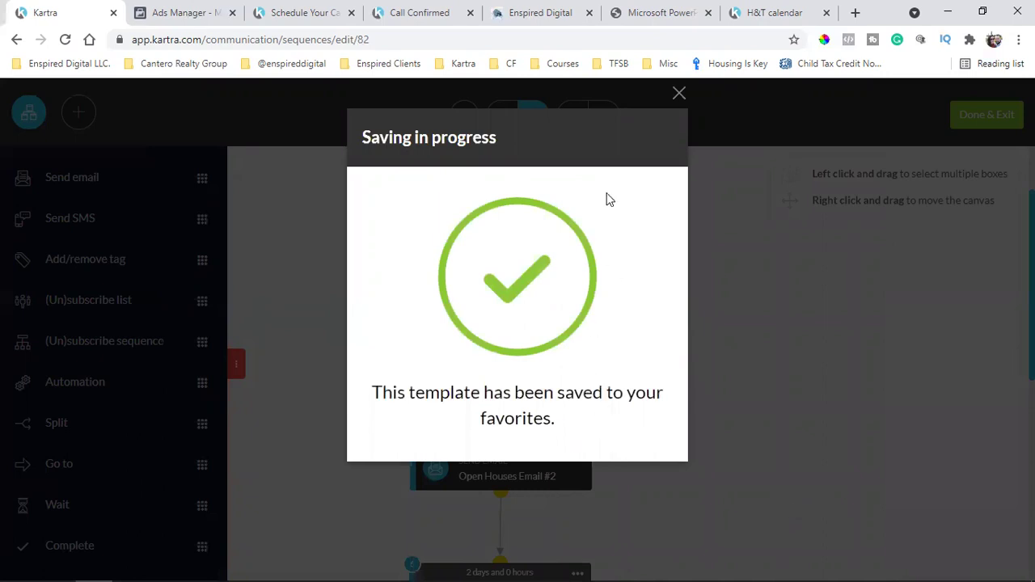
left_click(678, 94)
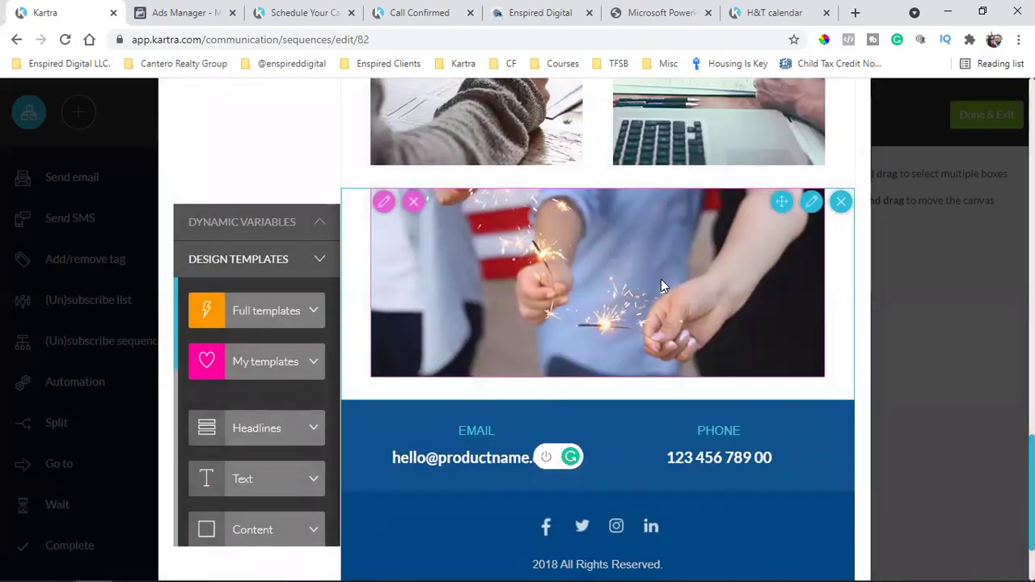
Delete the logo header, blue hero banner, long Consectetur Adipiscing text and video blocks
scroll(662, 299, "down", 2)
scroll(684, 296, "up", 9)
scroll(685, 316, "up", 5)
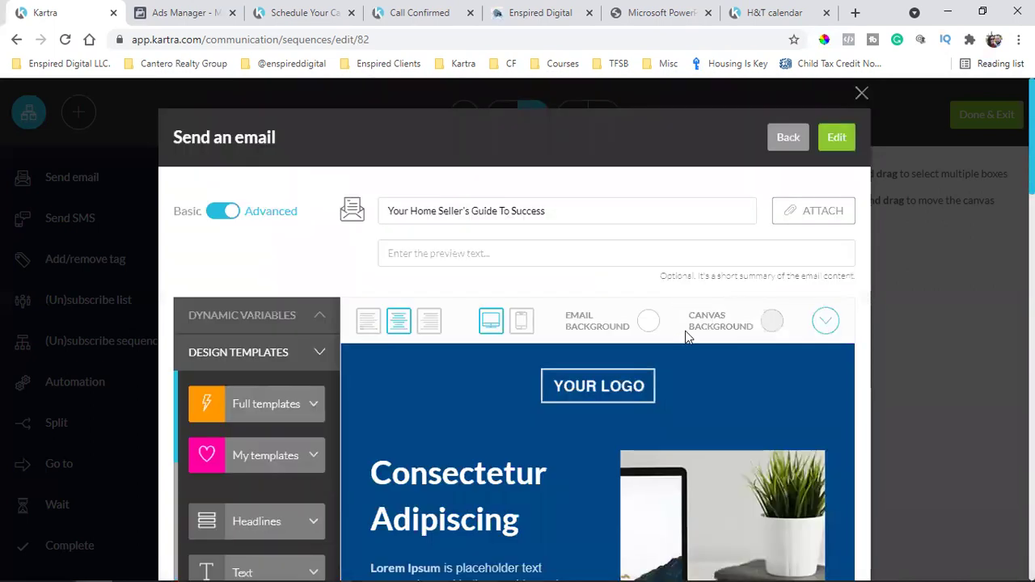
scroll(686, 337, "down", 2)
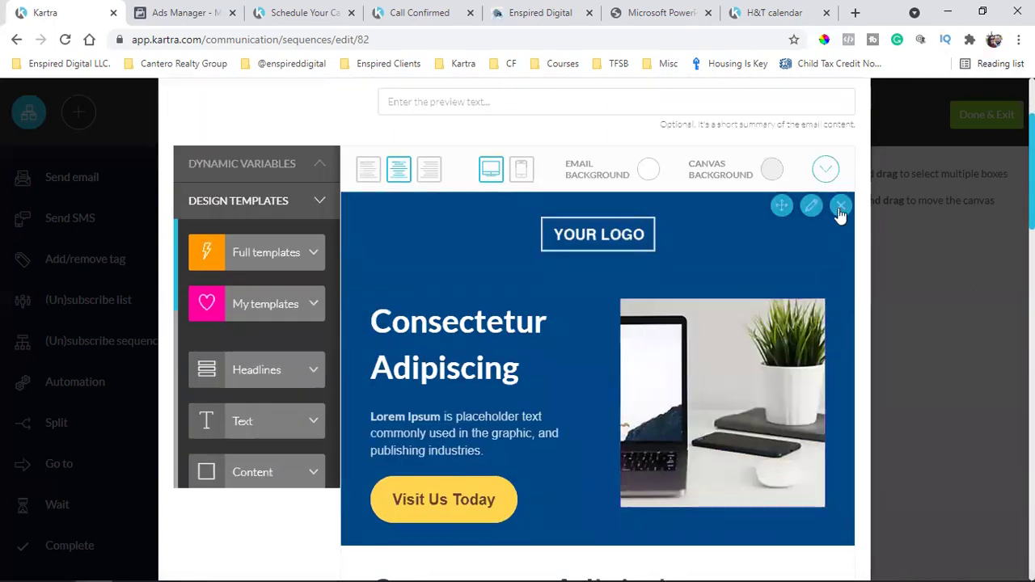
left_click(841, 207)
left_click(841, 208)
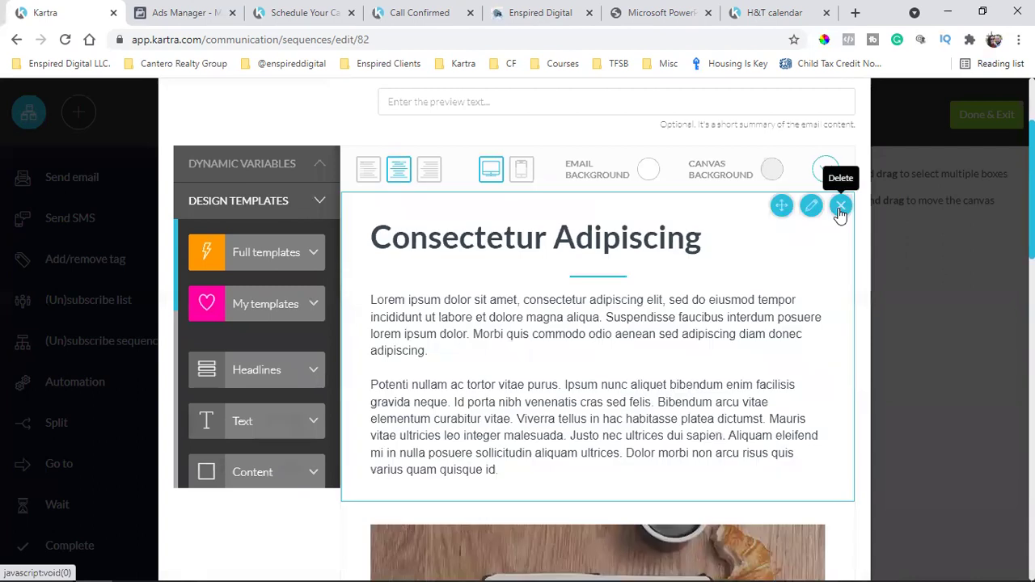
left_click(840, 207)
left_click(841, 207)
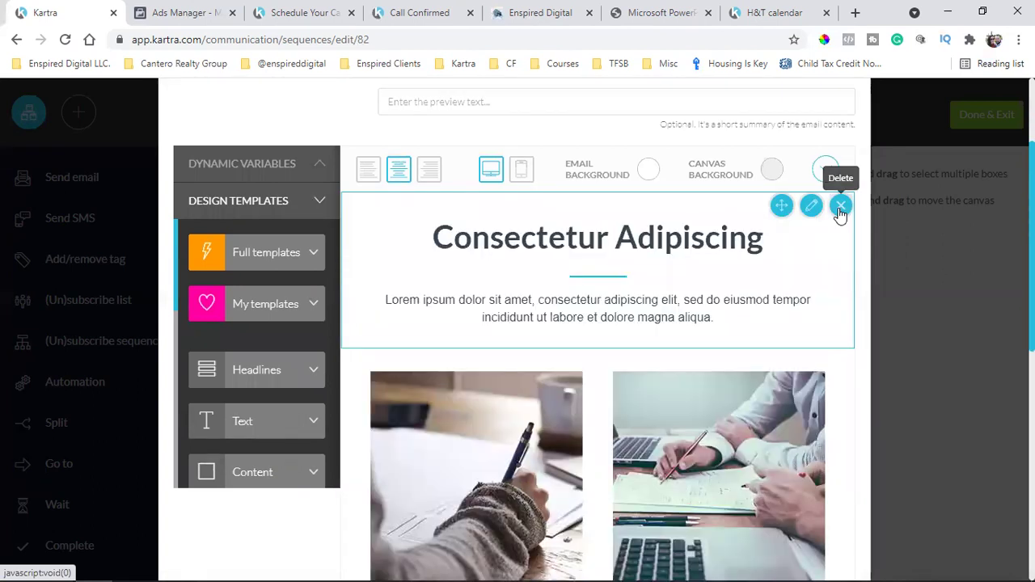
Delete the remaining short text, two-image, sparkler, contact and footer blocks, then show My templates
left_click(841, 207)
left_click(840, 207)
left_click(840, 207)
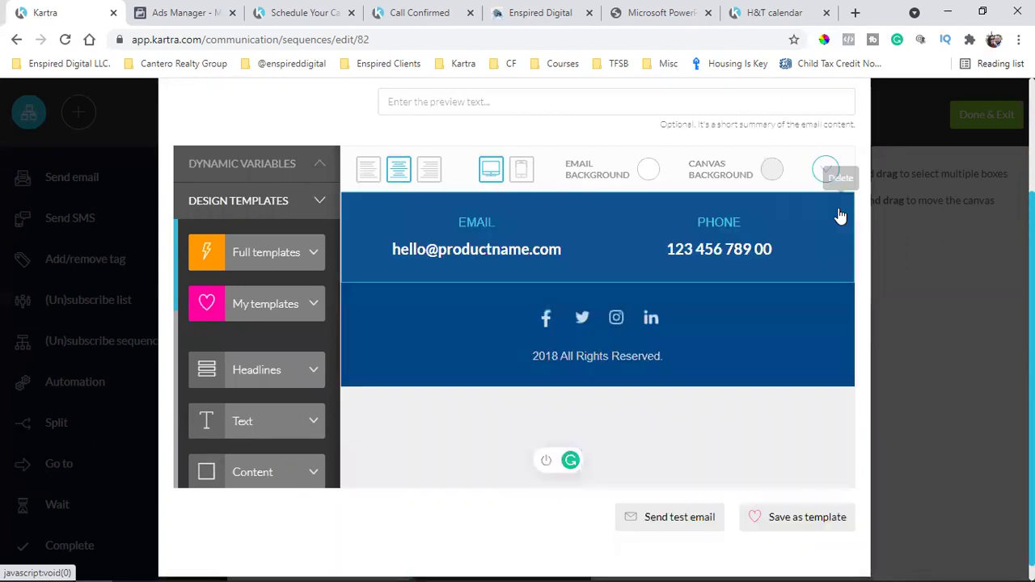
left_click(841, 207)
left_click(840, 207)
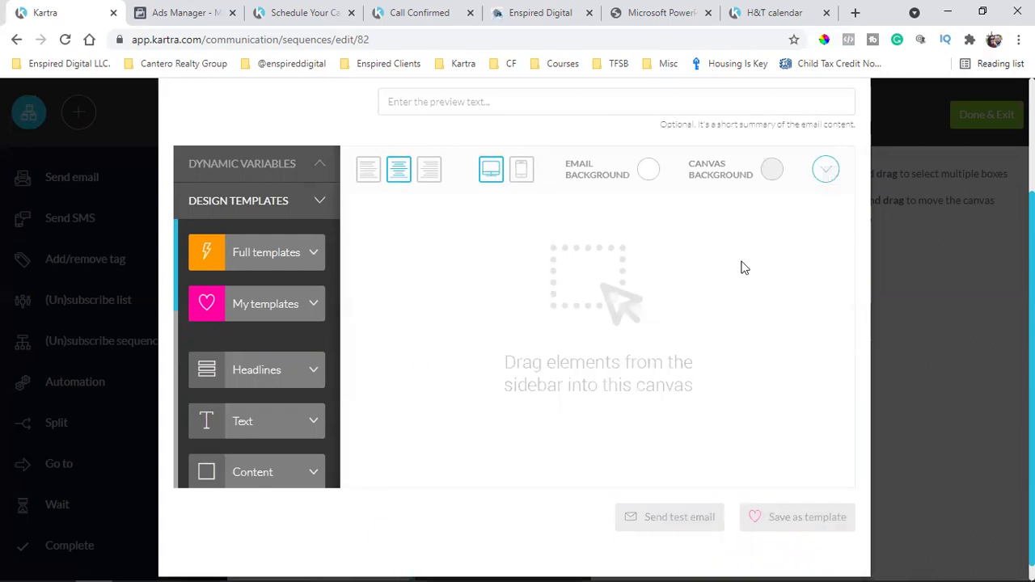
left_click(278, 314)
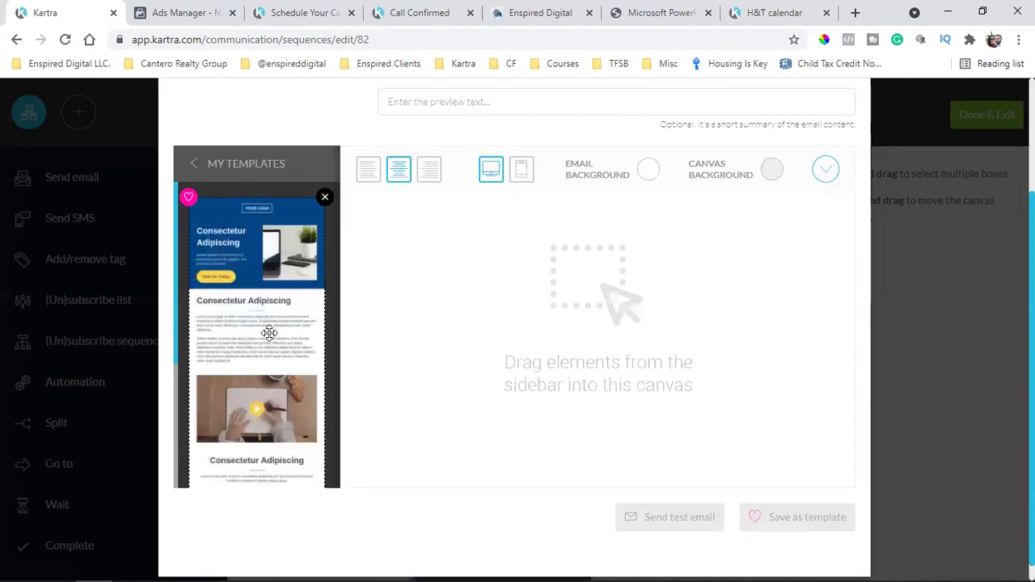
left_click_drag(251, 282, 608, 224)
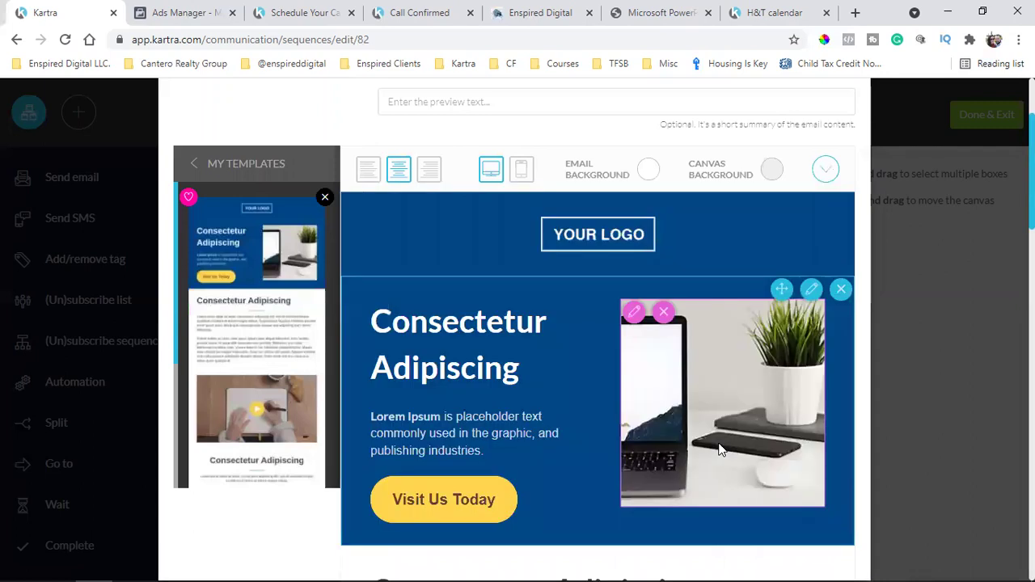
scroll(721, 450, "down", 4)
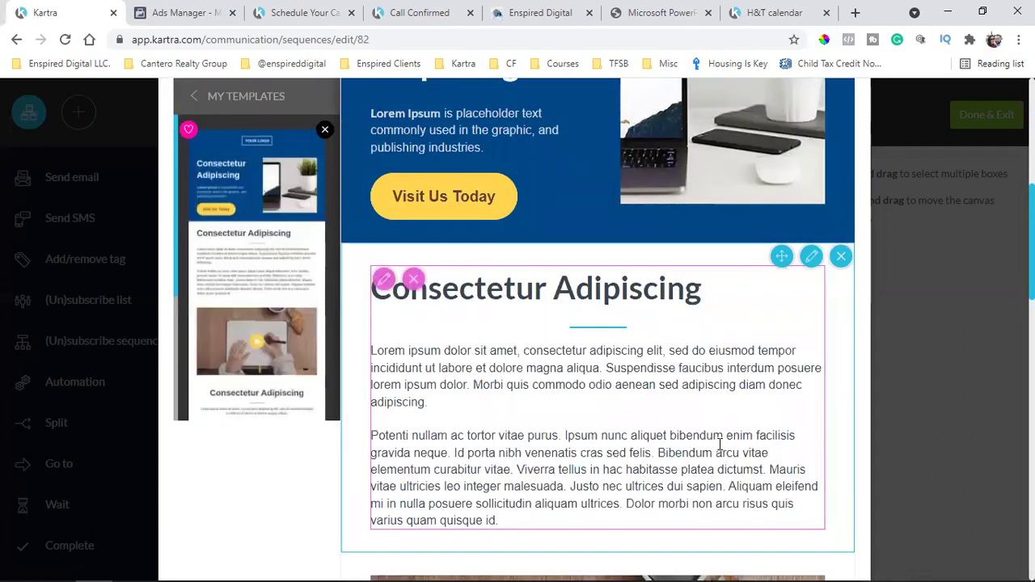
scroll(720, 444, "down", 10)
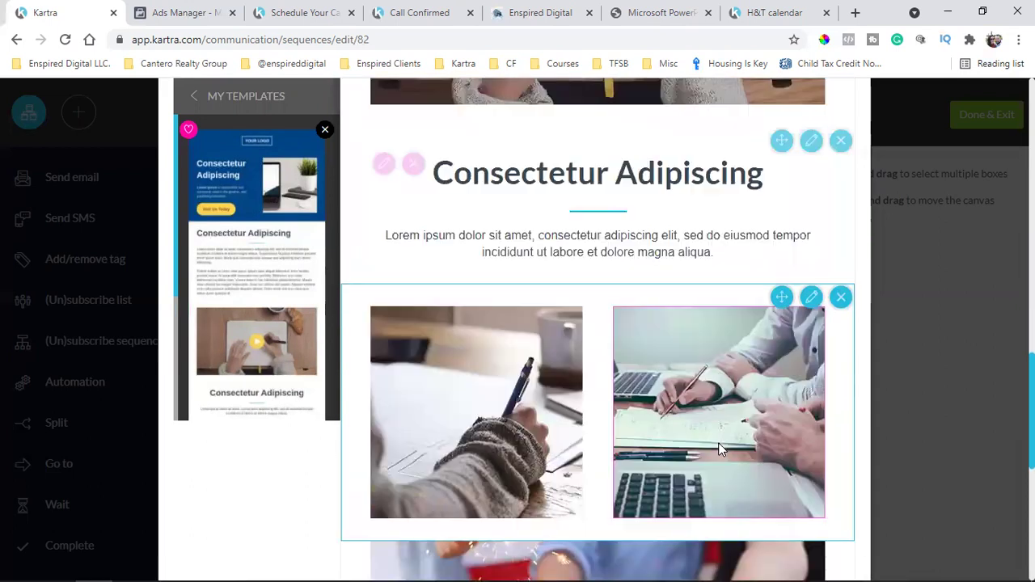
scroll(718, 442, "down", 1)
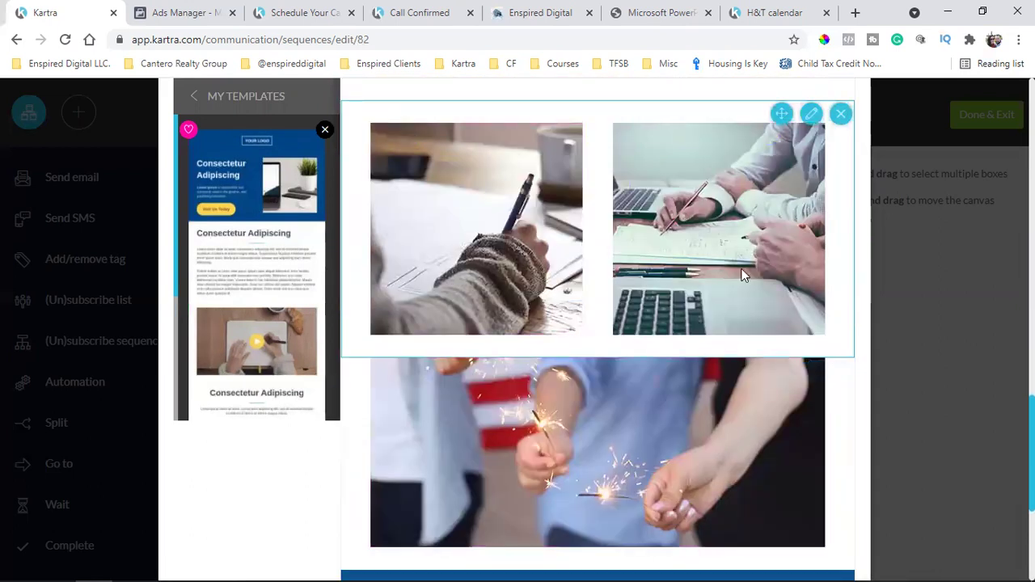
scroll(704, 306, "down", 1)
scroll(703, 306, "down", 3)
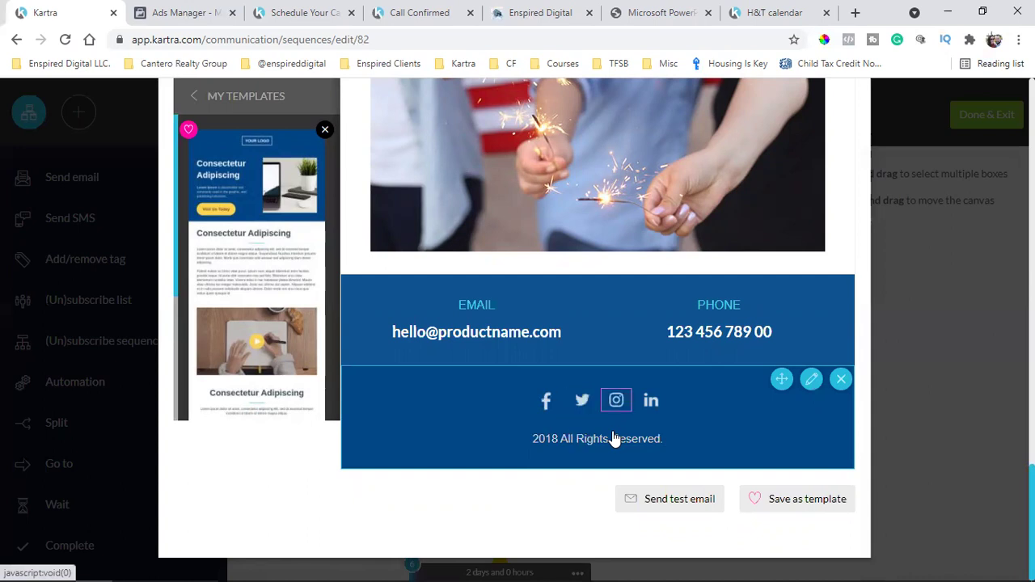
scroll(758, 394, "up", 2)
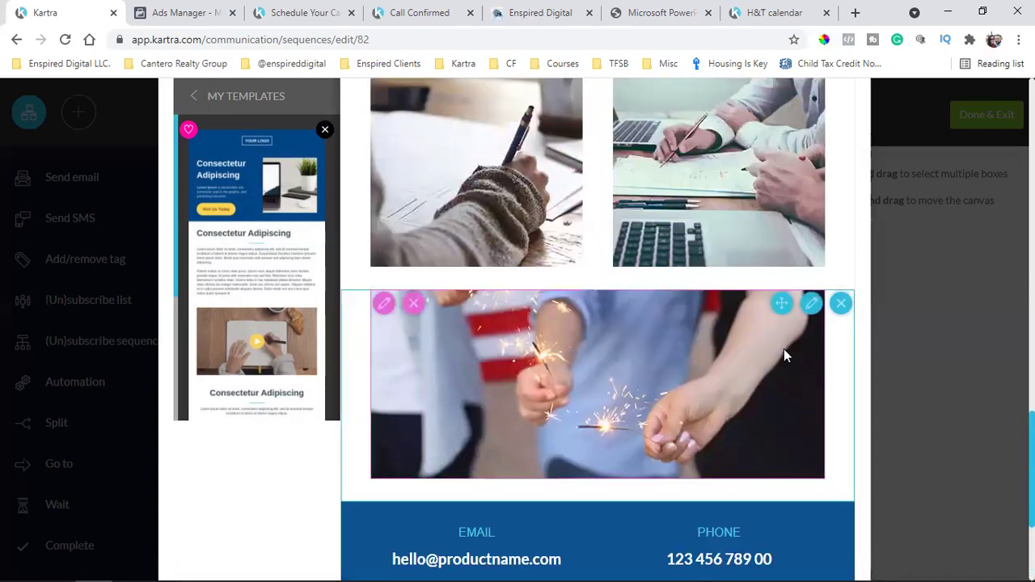
left_click(842, 305)
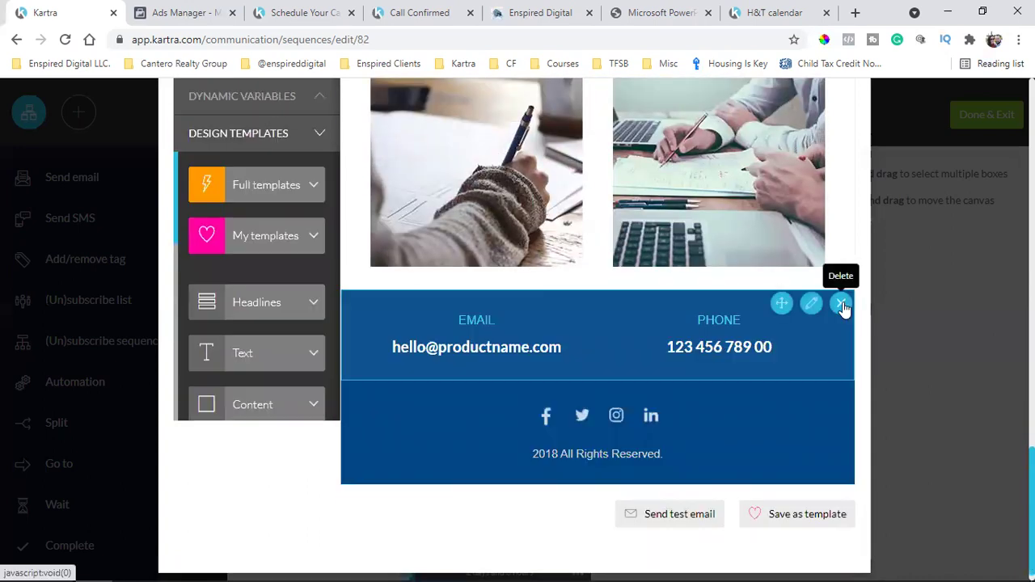
scroll(796, 334, "up", 3)
scroll(796, 334, "up", 15)
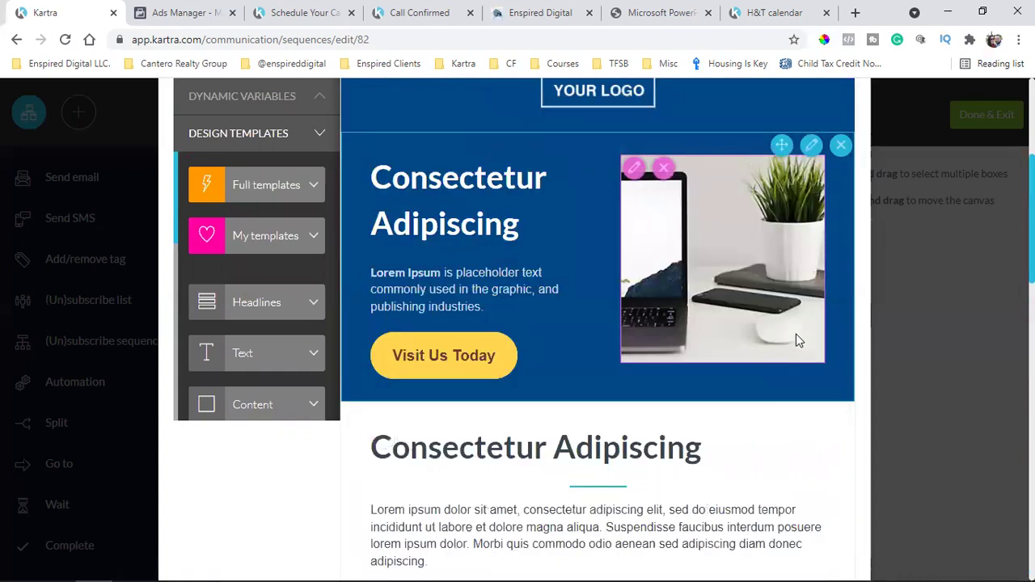
scroll(796, 339, "up", 3)
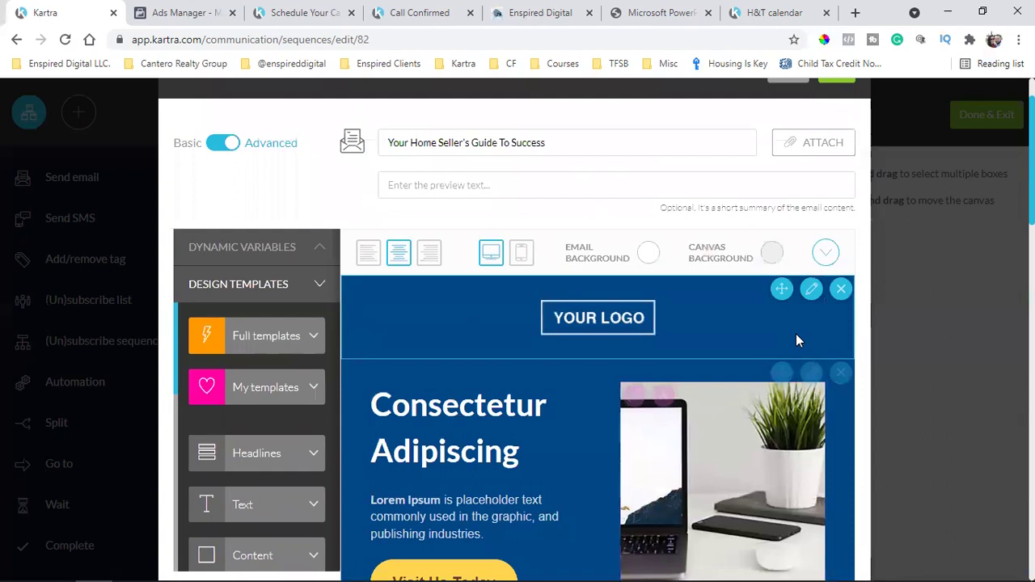
scroll(659, 347, "down", 5)
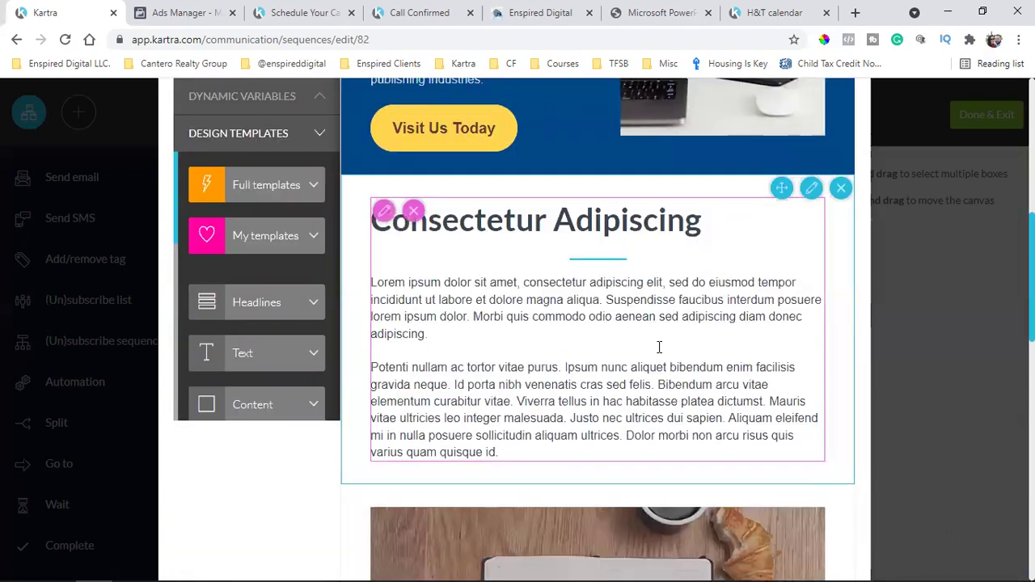
scroll(659, 347, "down", 6)
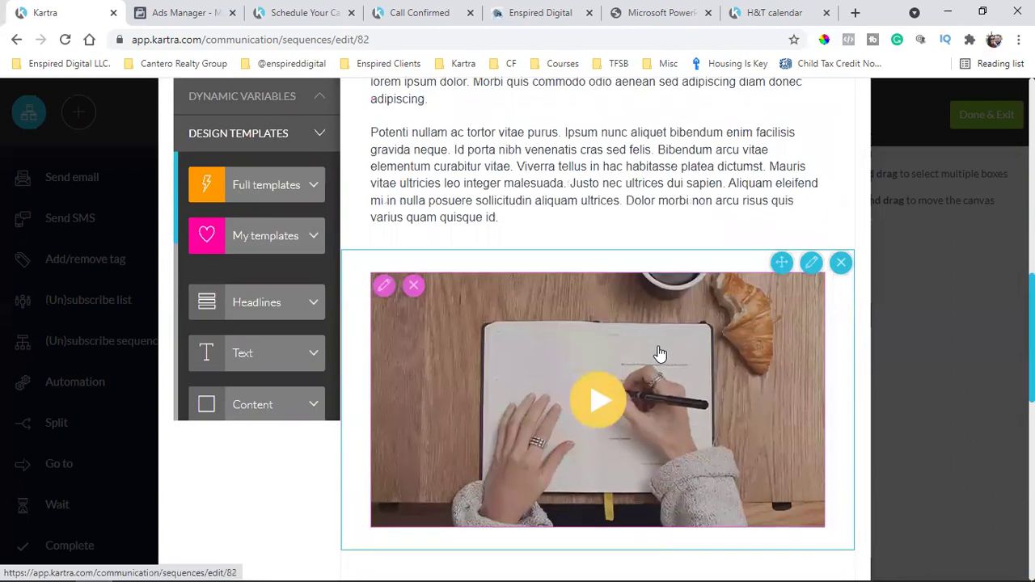
scroll(659, 349, "down", 5)
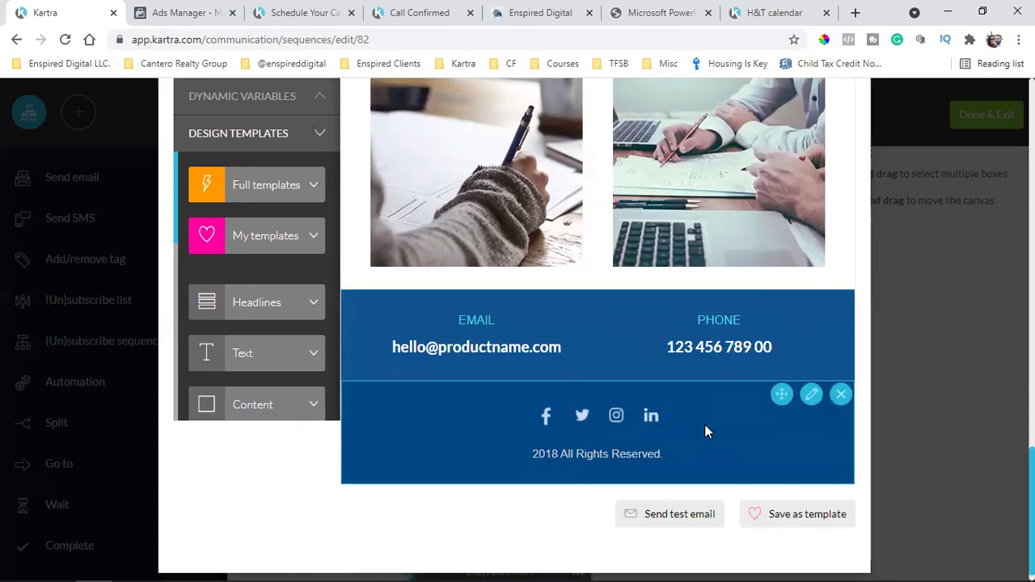
scroll(706, 433, "up", 15)
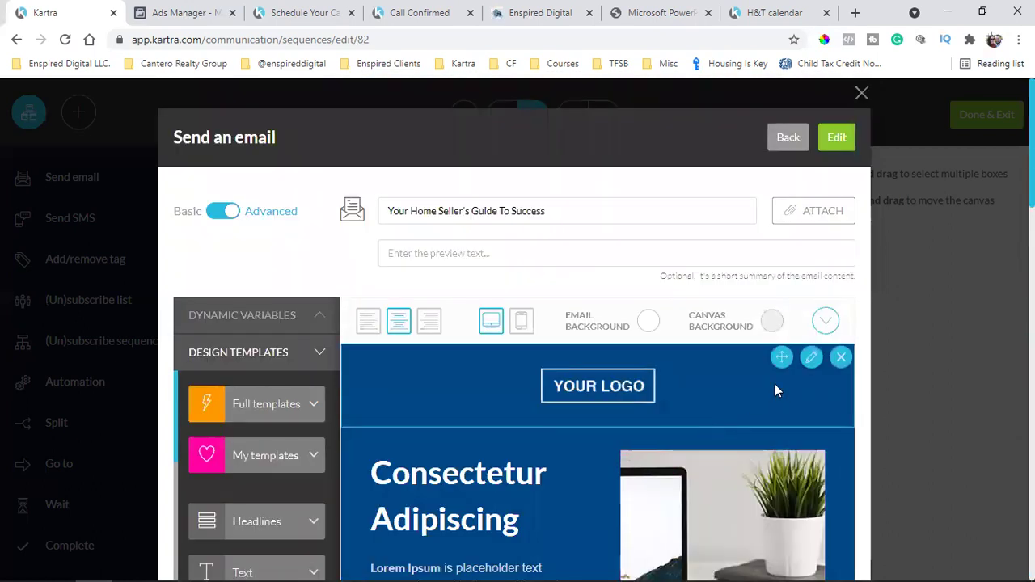
Delete the YOUR LOGO banner block from the top of the email
left_click(842, 359)
scroll(845, 364, "down", 3)
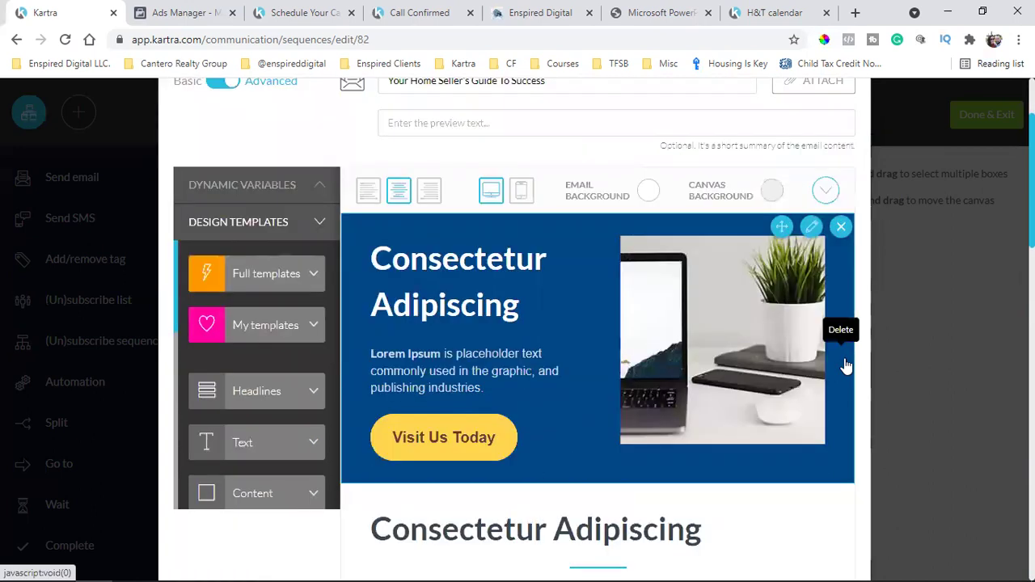
scroll(845, 365, "down", 1)
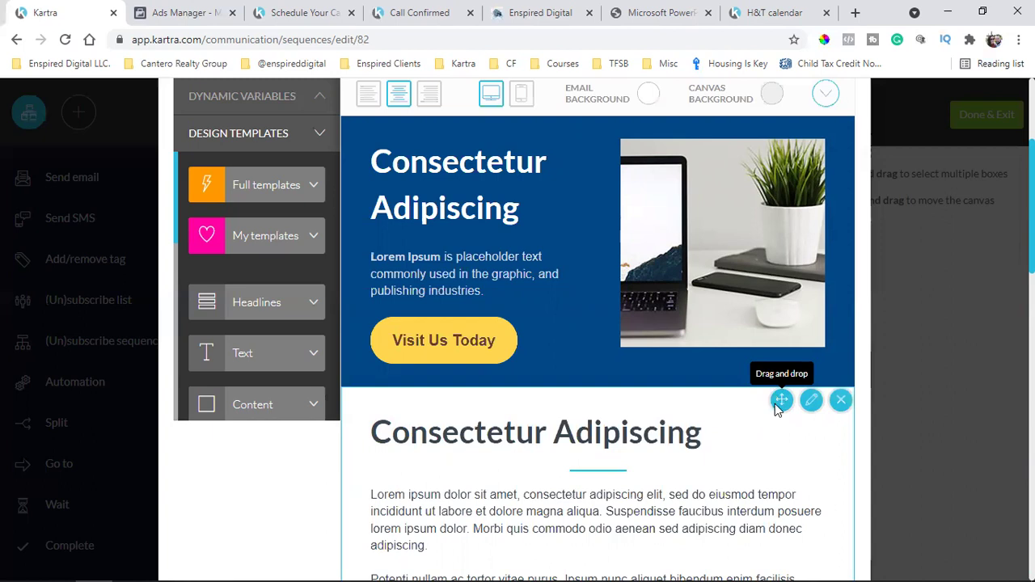
scroll(775, 404, "up", 3)
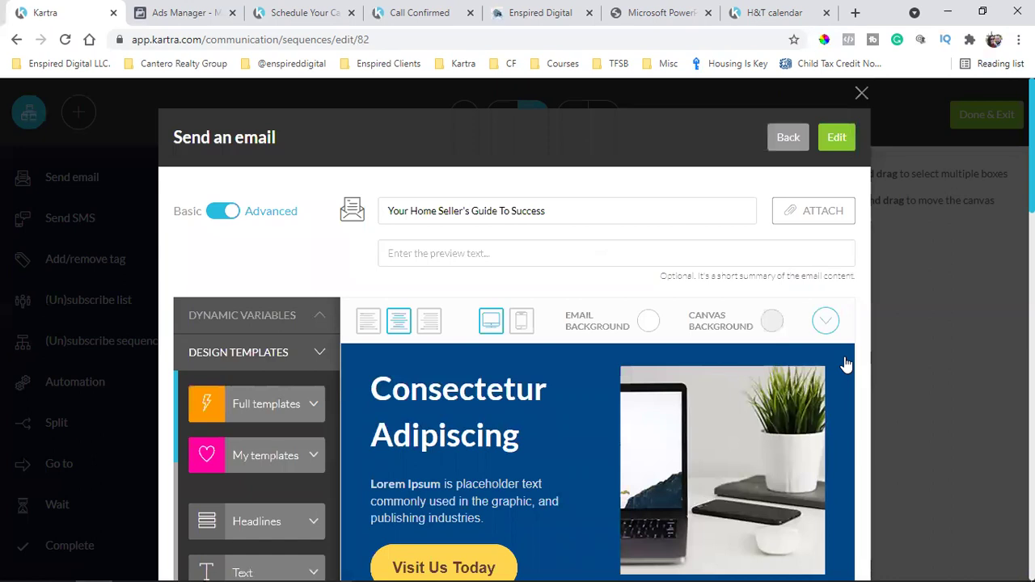
Delete the blue hero section with the laptop photo and save the edited email
left_click(842, 358)
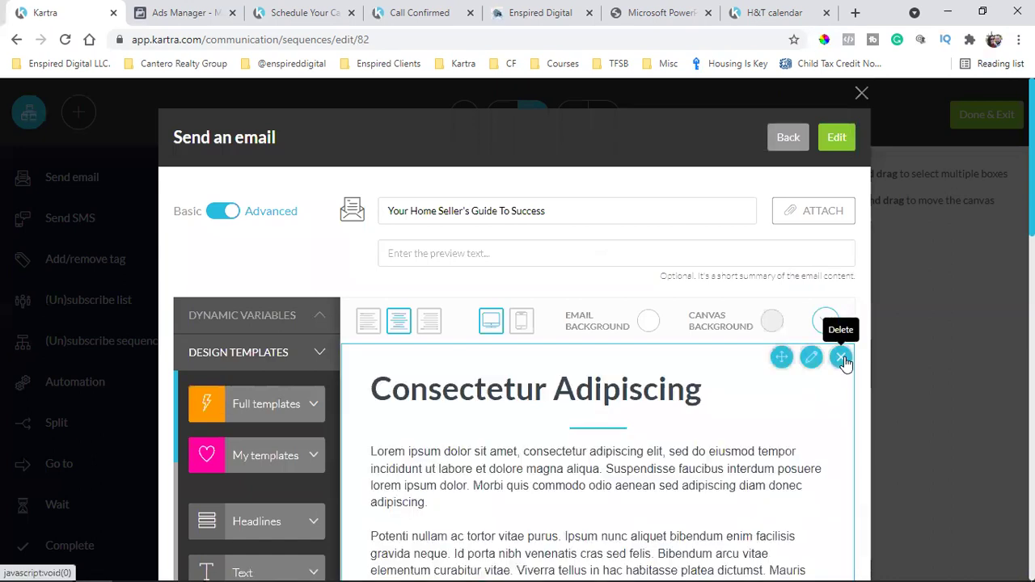
scroll(844, 362, "down", 10)
scroll(845, 363, "up", 12)
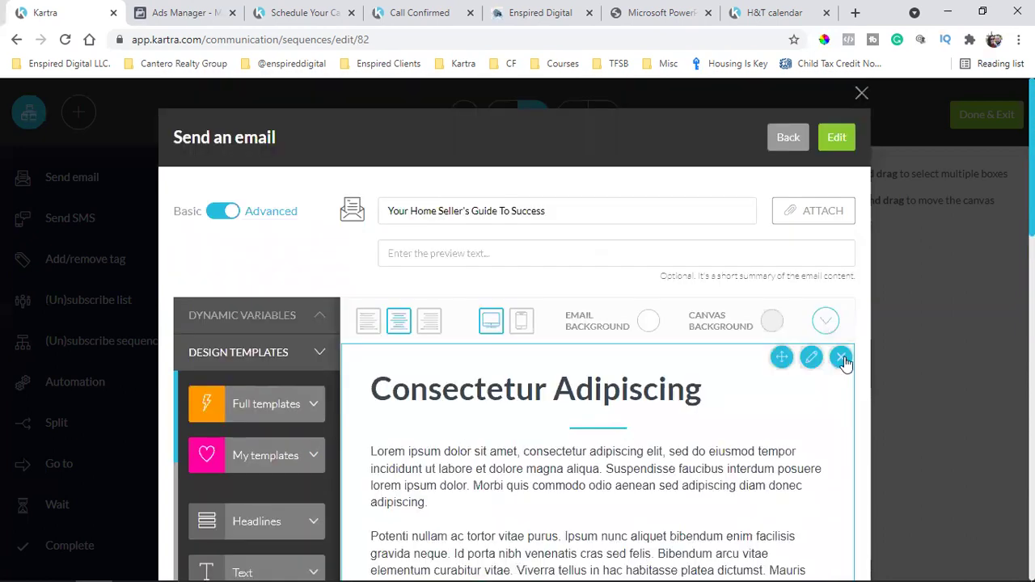
left_click(840, 137)
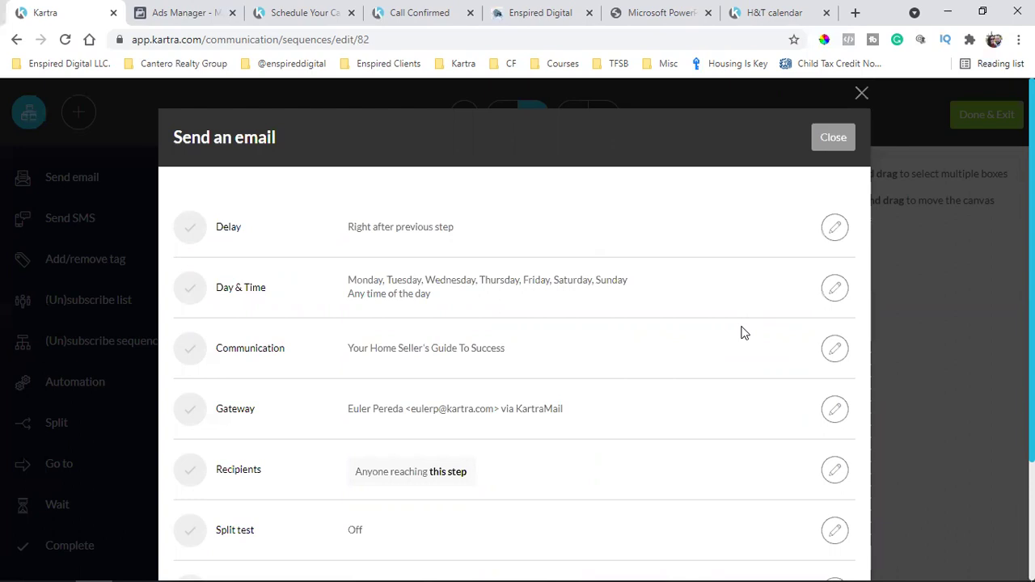
Close the email step and review the chain of seller emails on the sequence canvas
left_click(833, 138)
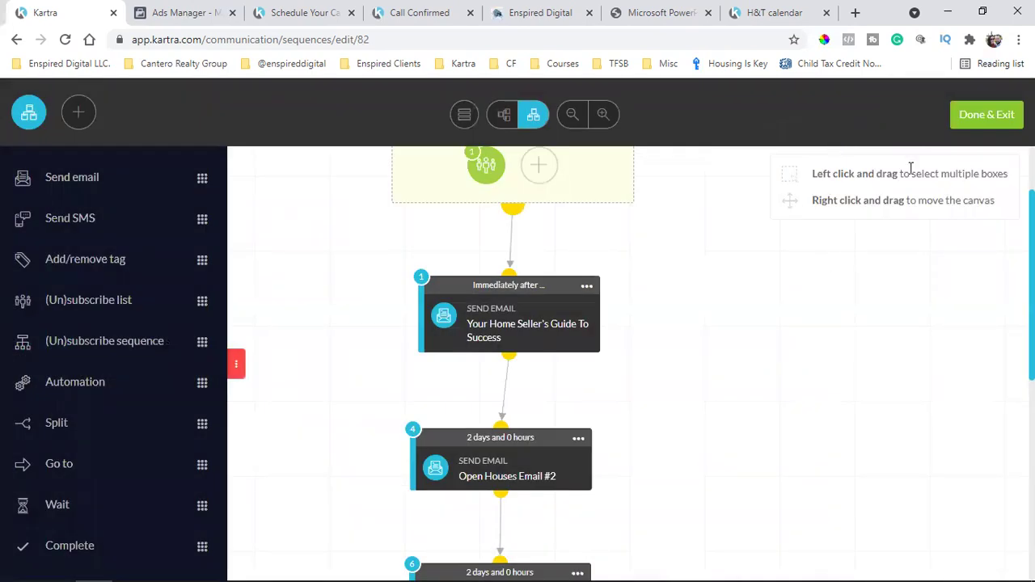
scroll(873, 377, "down", 3)
scroll(874, 377, "up", 4)
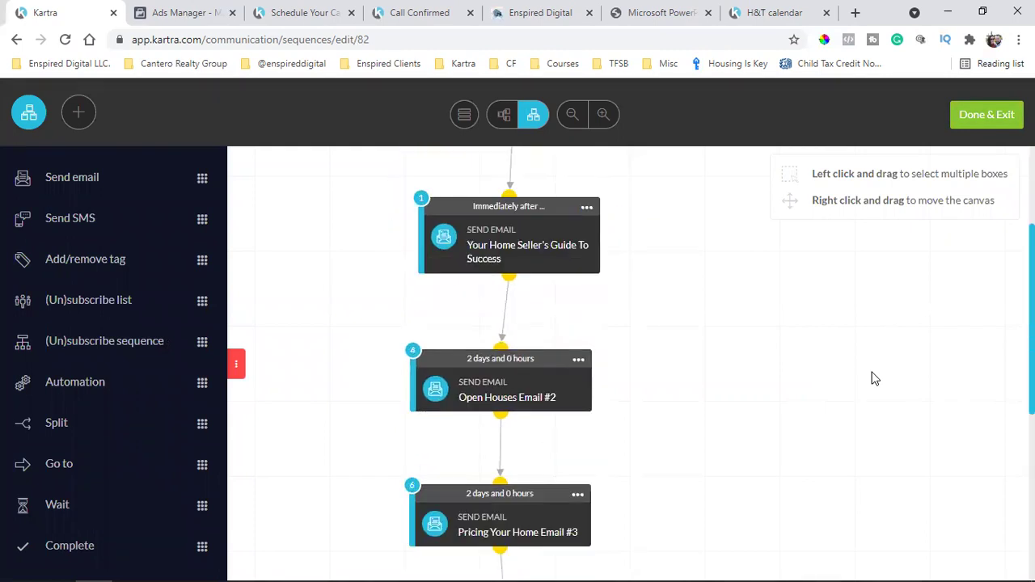
scroll(874, 377, "down", 3)
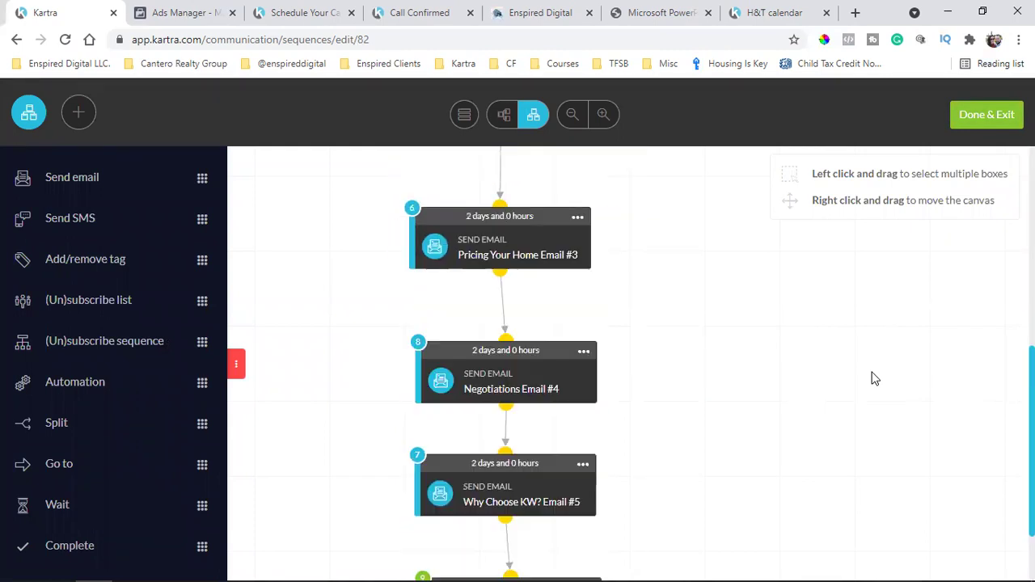
scroll(874, 377, "up", 3)
scroll(874, 377, "down", 3)
scroll(874, 377, "up", 3)
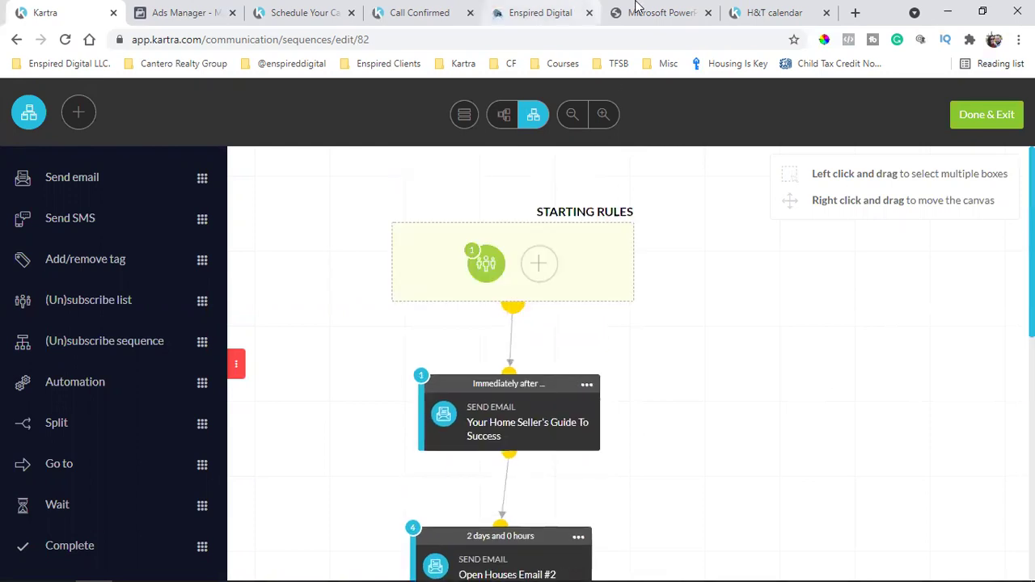
left_click(657, 12)
Scroll the Home Seller's Guide PDF to page 3's list of 12 listing agent responsibilities
scroll(566, 344, "down", 8)
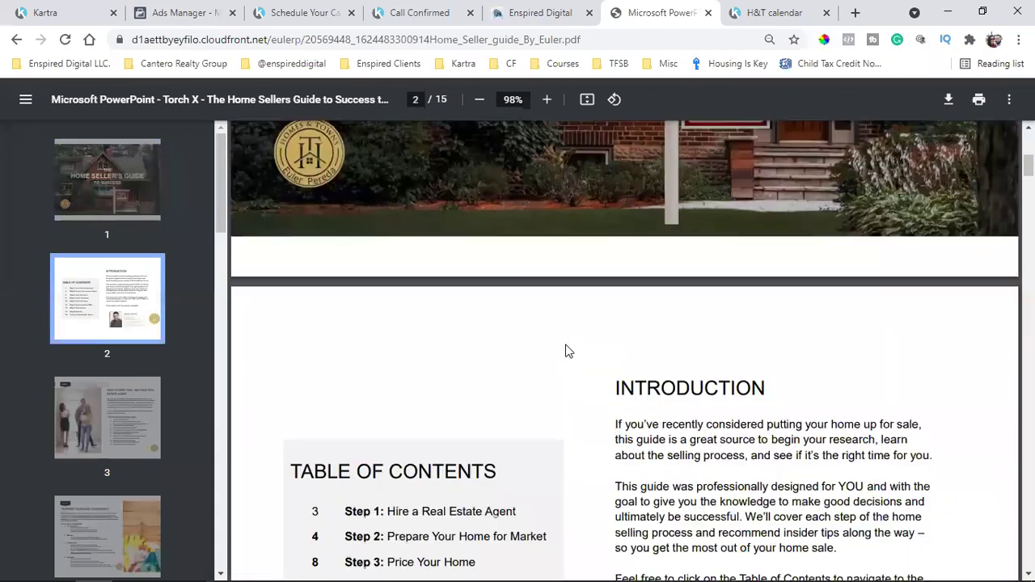
scroll(566, 349, "down", 4)
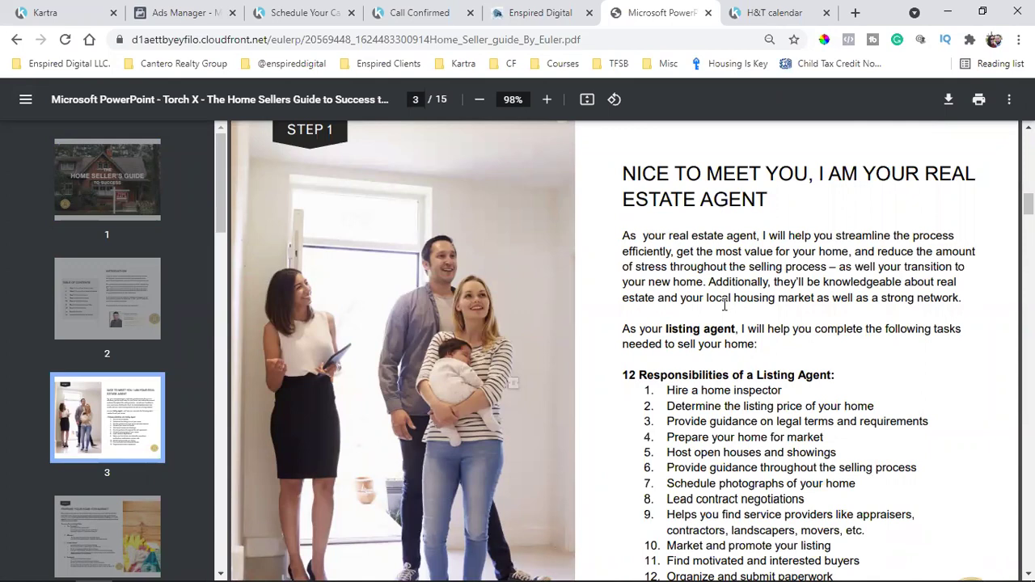
scroll(724, 305, "down", 3)
scroll(724, 305, "down", 4)
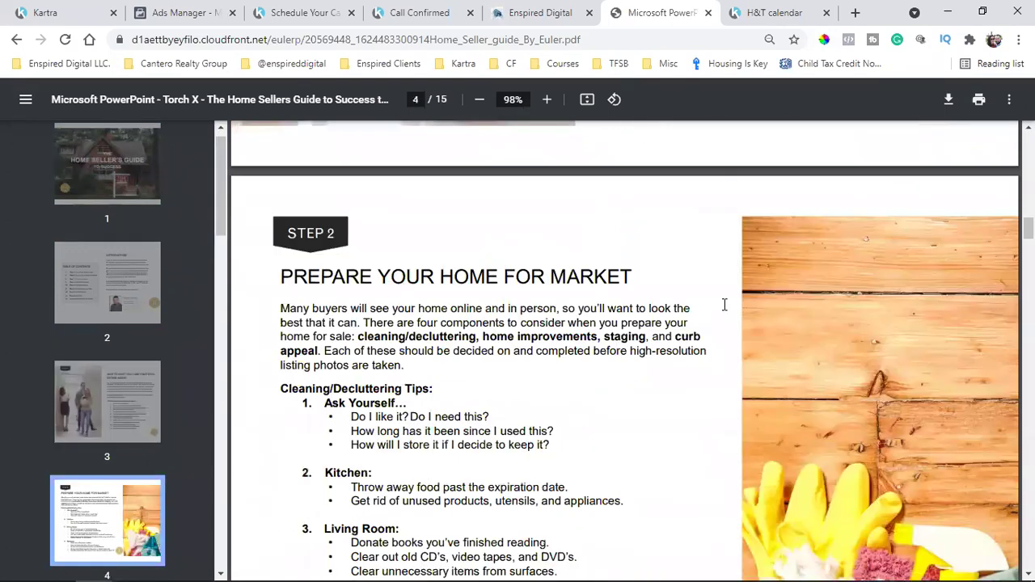
scroll(725, 305, "down", 2)
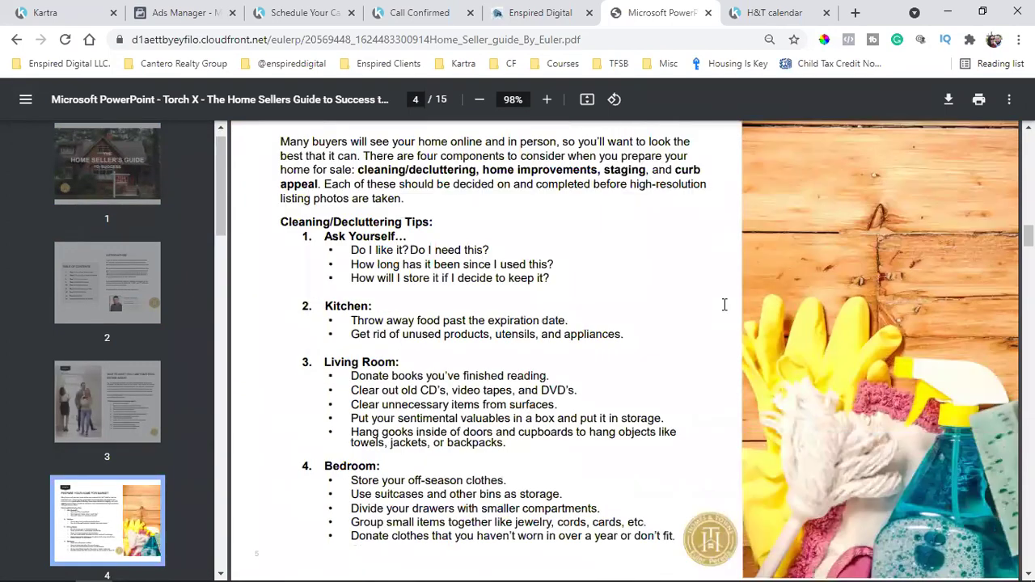
scroll(725, 305, "down", 2)
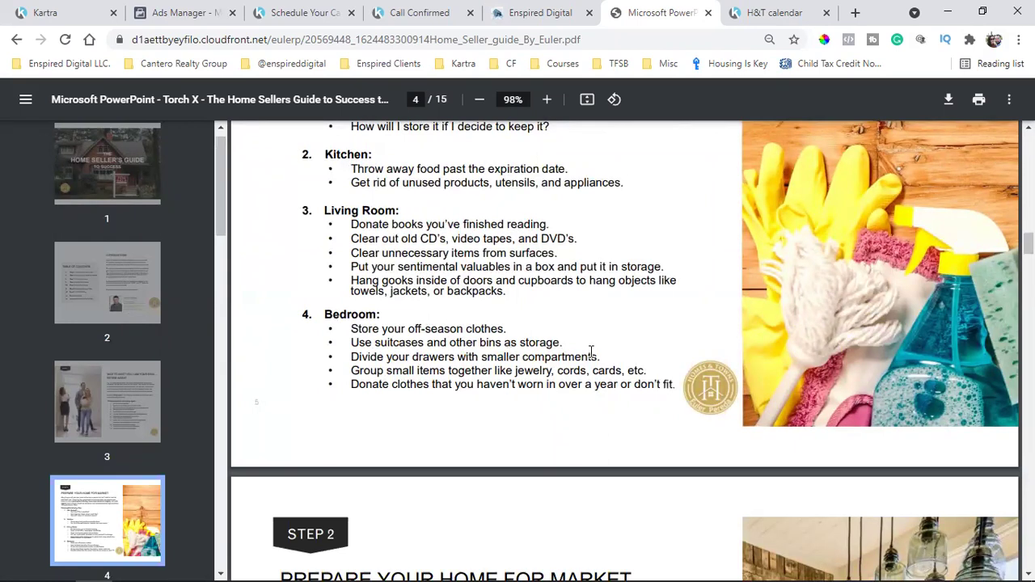
scroll(591, 350, "up", 5)
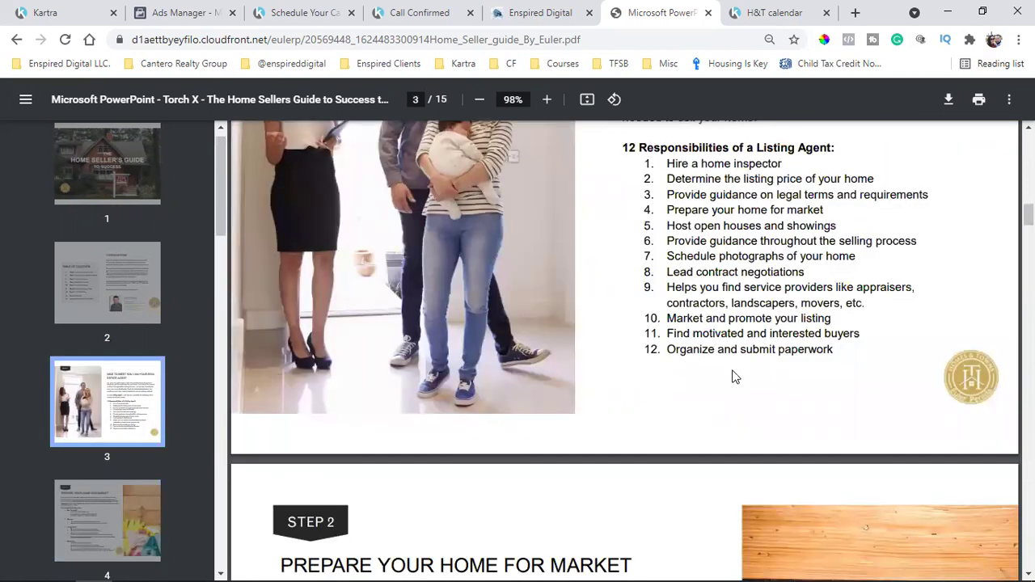
scroll(734, 377, "up", 15)
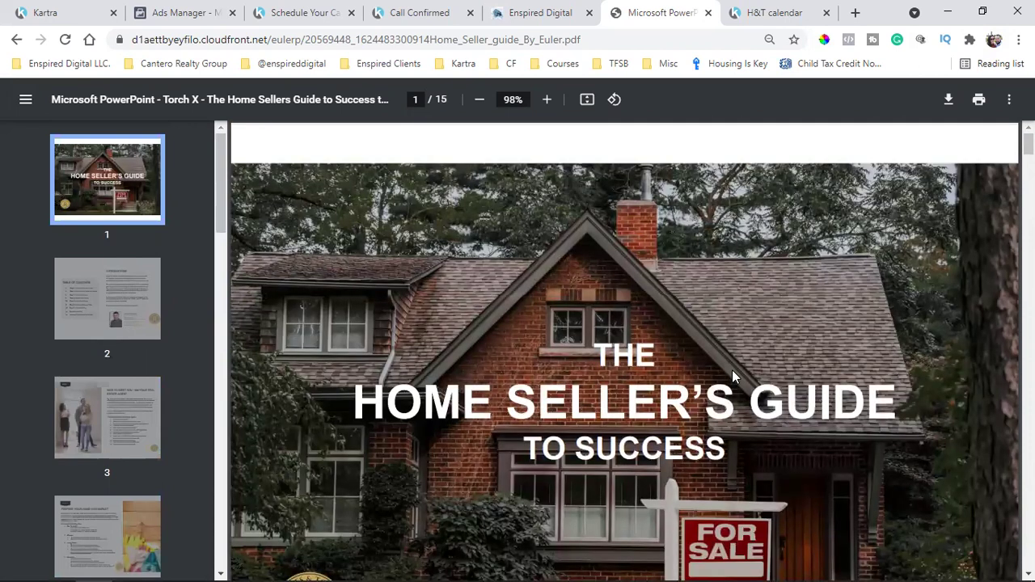
scroll(732, 370, "down", 12)
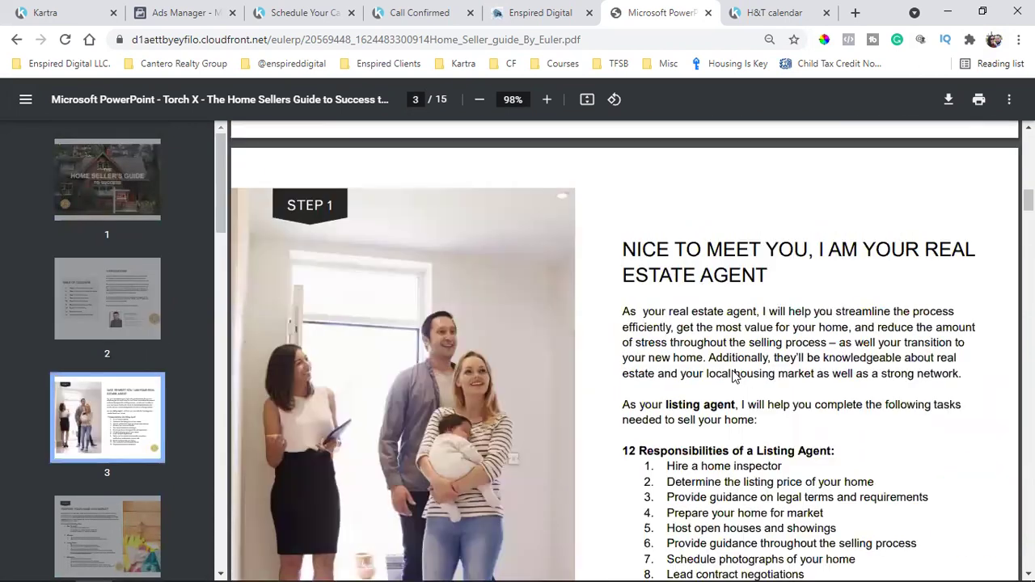
scroll(694, 316, "down", 3)
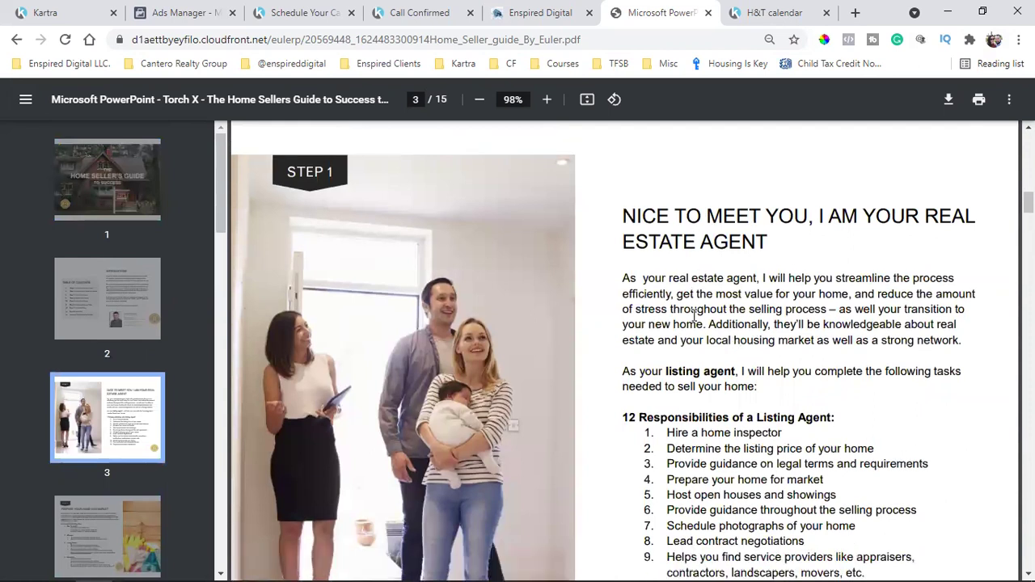
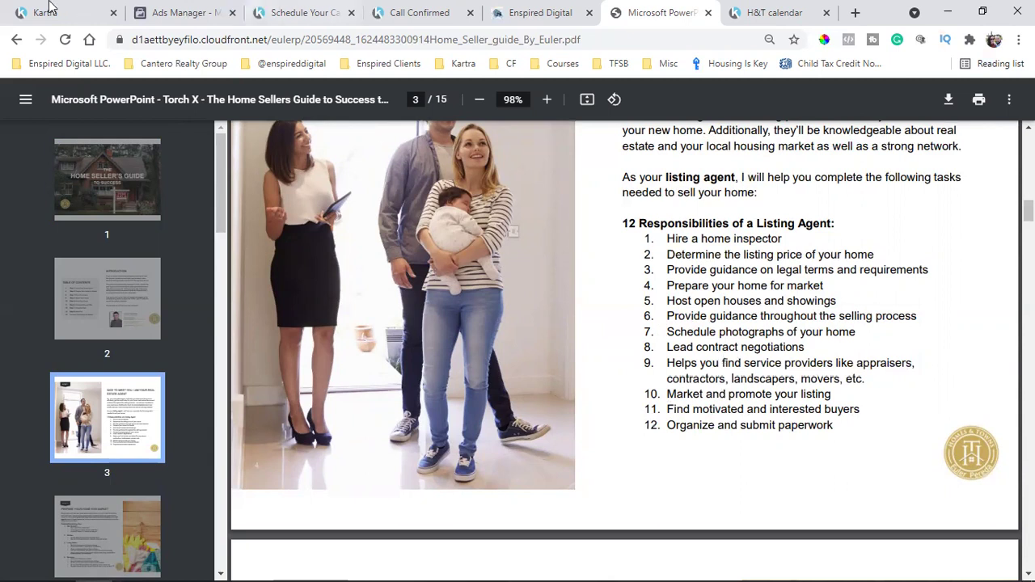
Back in the Kartra sequence, edit the Open Houses Email #2 node from its options menu
key("ctrl+1")
scroll(591, 462, "down", 7)
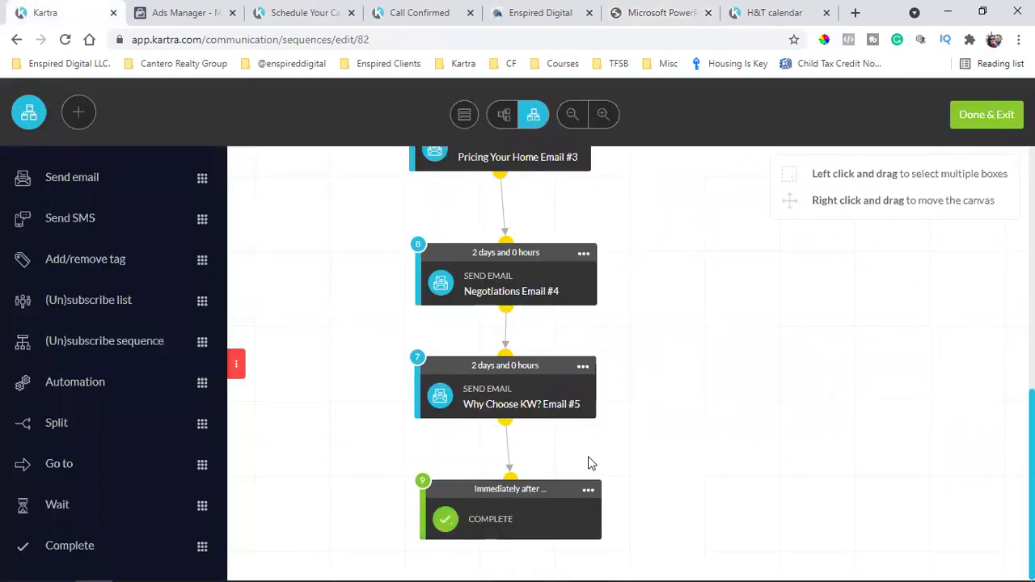
scroll(591, 462, "up", 6)
scroll(591, 461, "down", 2)
right_click(607, 316)
scroll(728, 313, "down", 2)
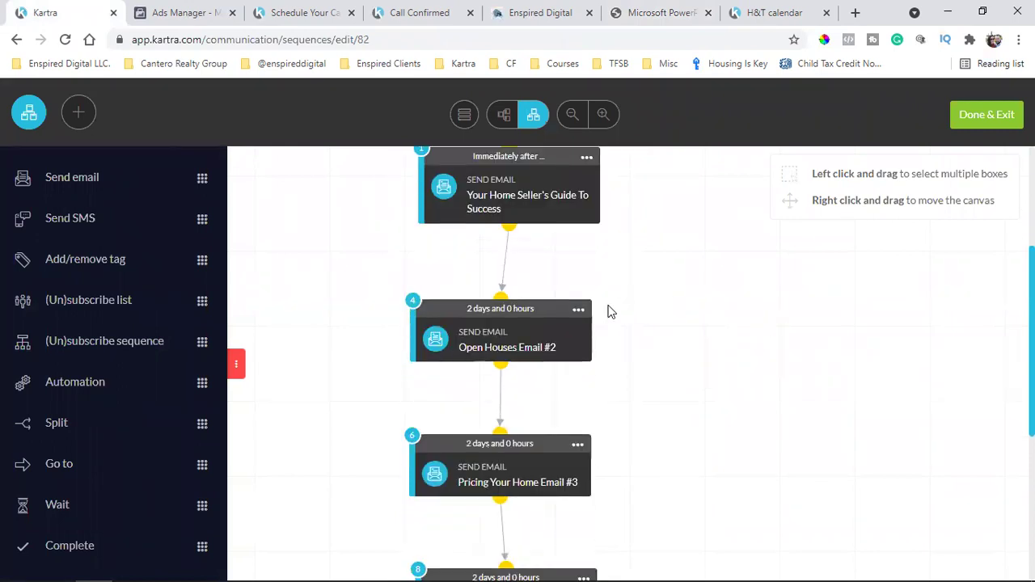
left_click(580, 313)
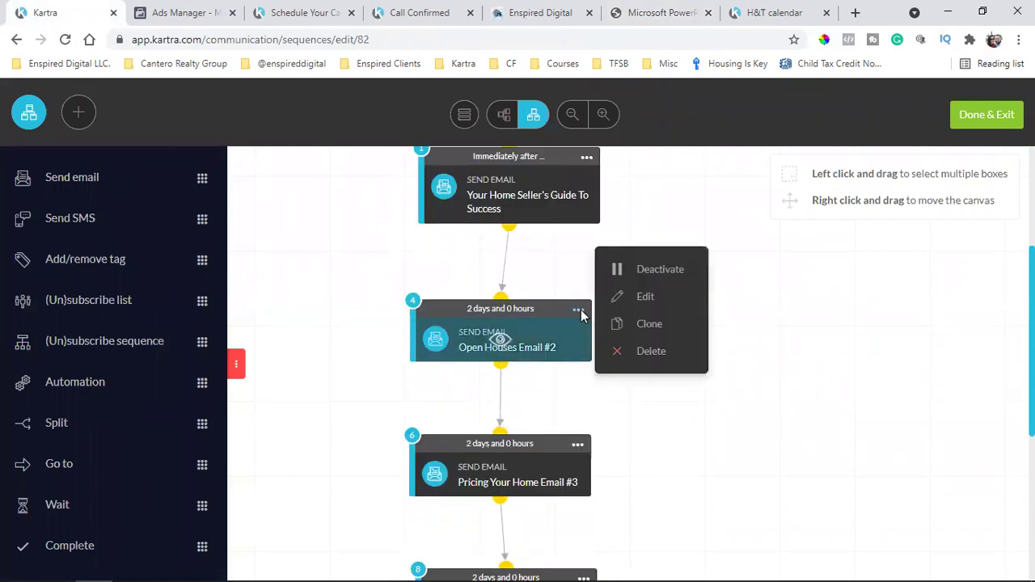
left_click(648, 311)
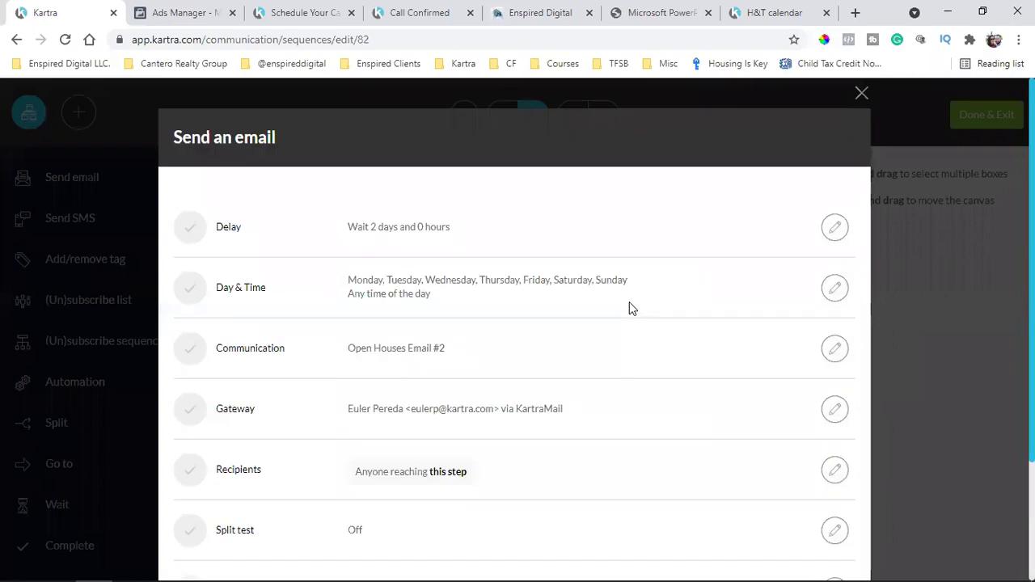
Open the Open Houses Email #2 content, the Seller's Guide Tips message, in the editor
triple_click(362, 349)
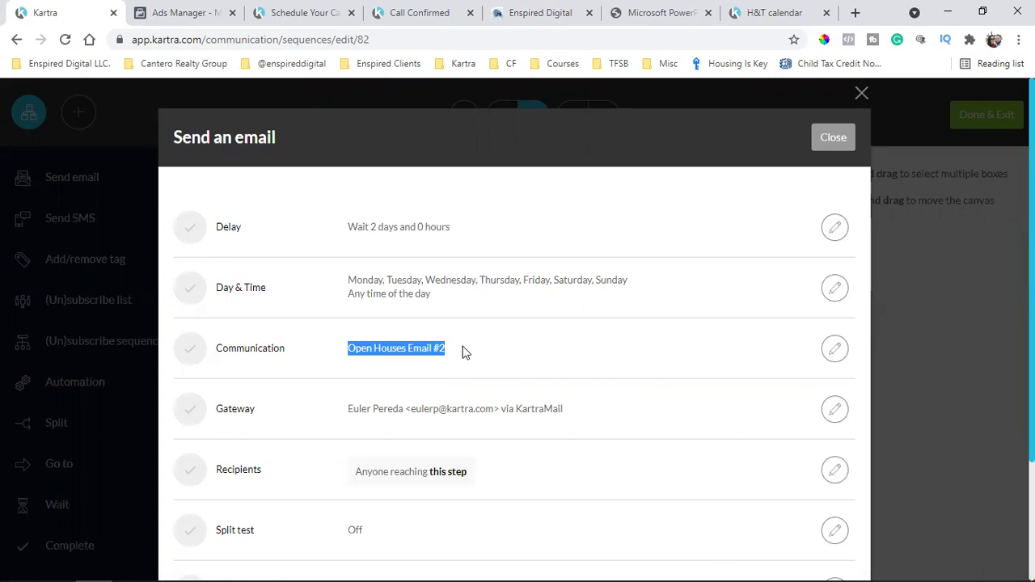
triple_click(405, 343)
scroll(405, 343, "down", 2)
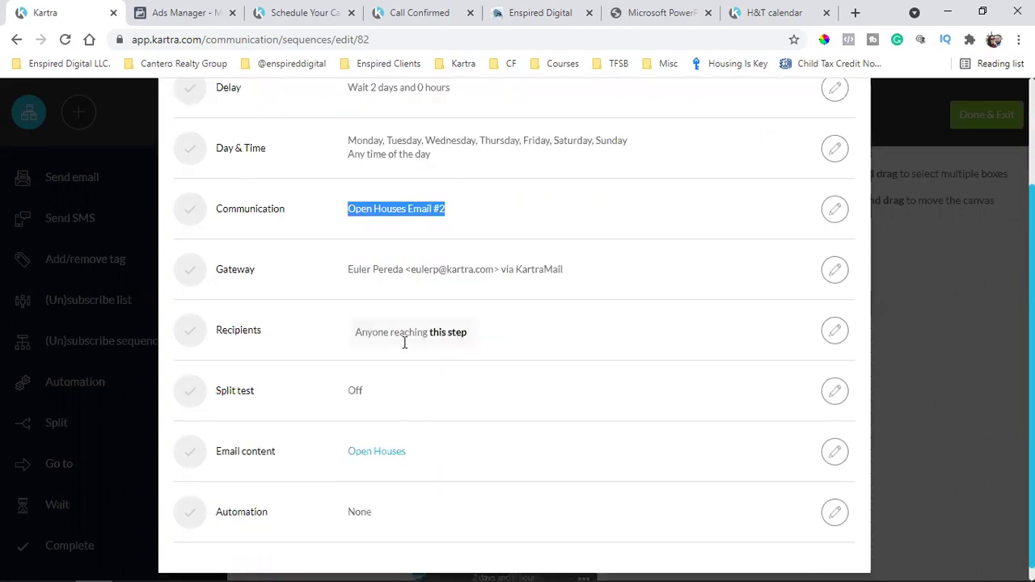
left_click(836, 437)
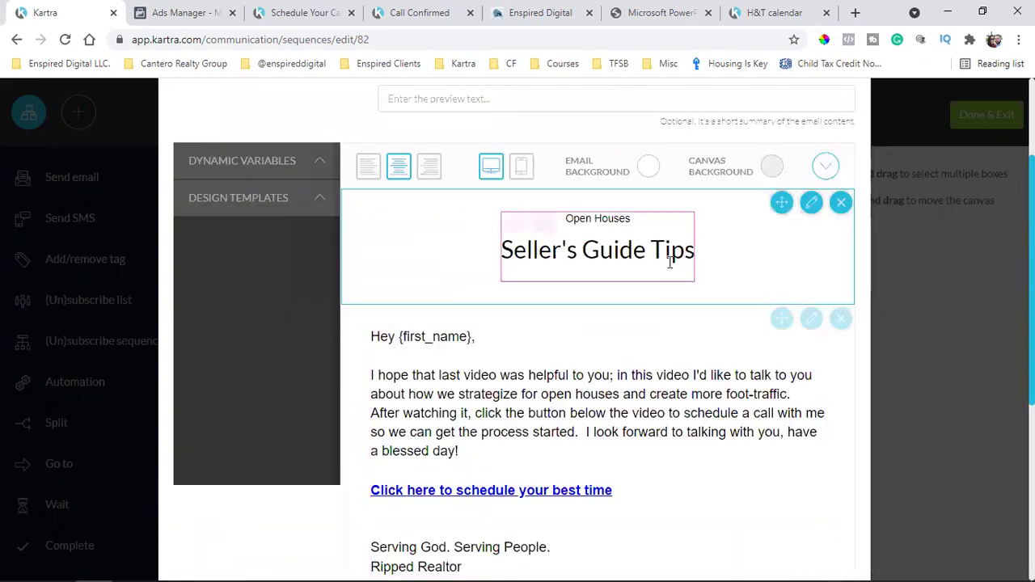
scroll(671, 267, "down", 5)
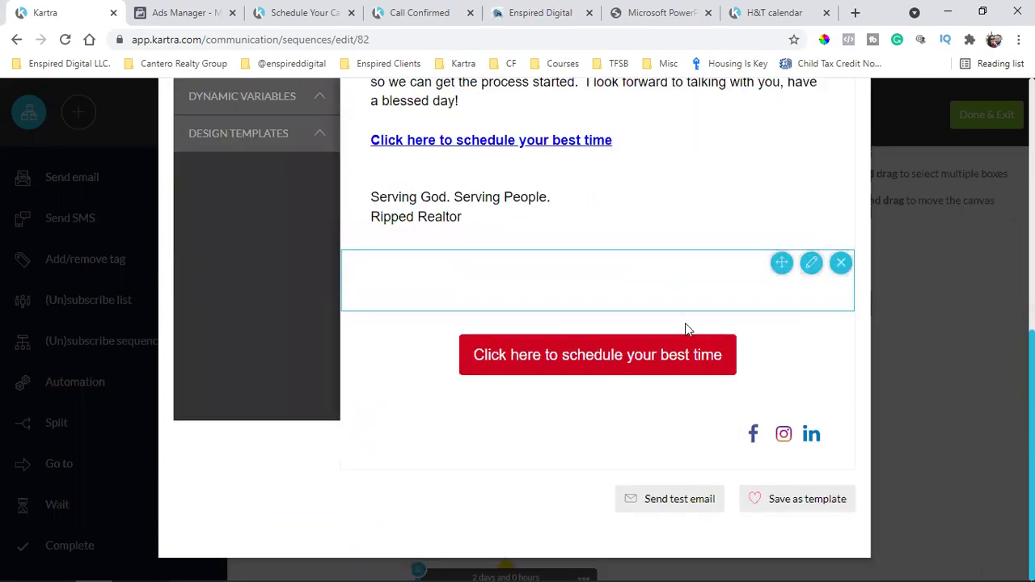
scroll(682, 407, "up", 5)
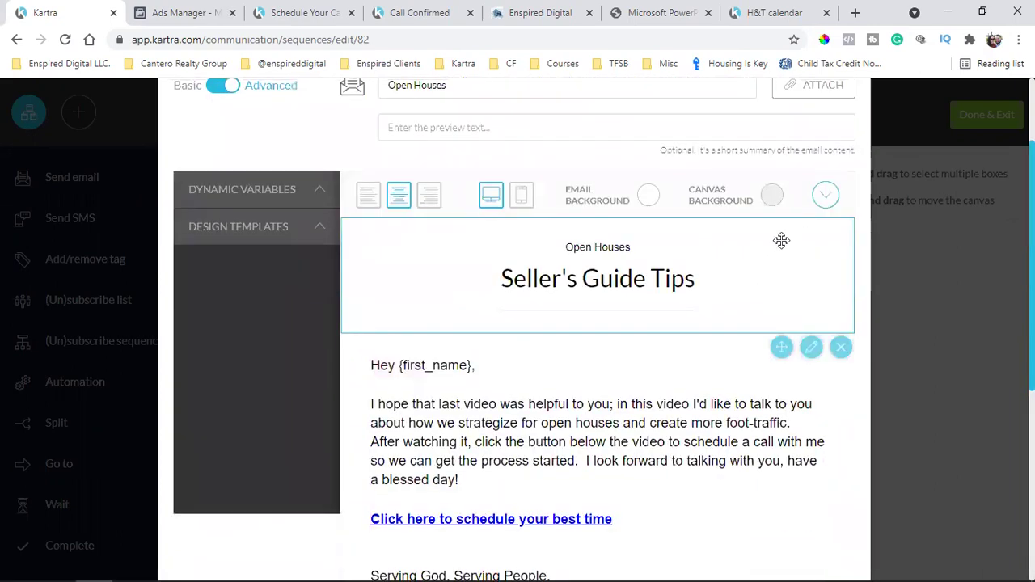
Delete the header, text, spacer and red button blocks from the email
left_click(839, 234)
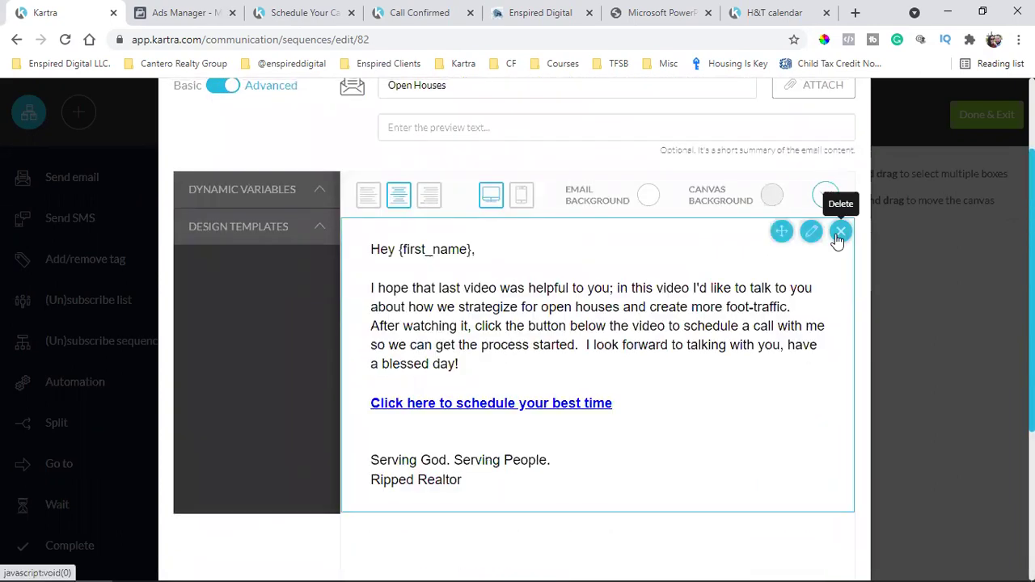
left_click(841, 233)
left_click(841, 233)
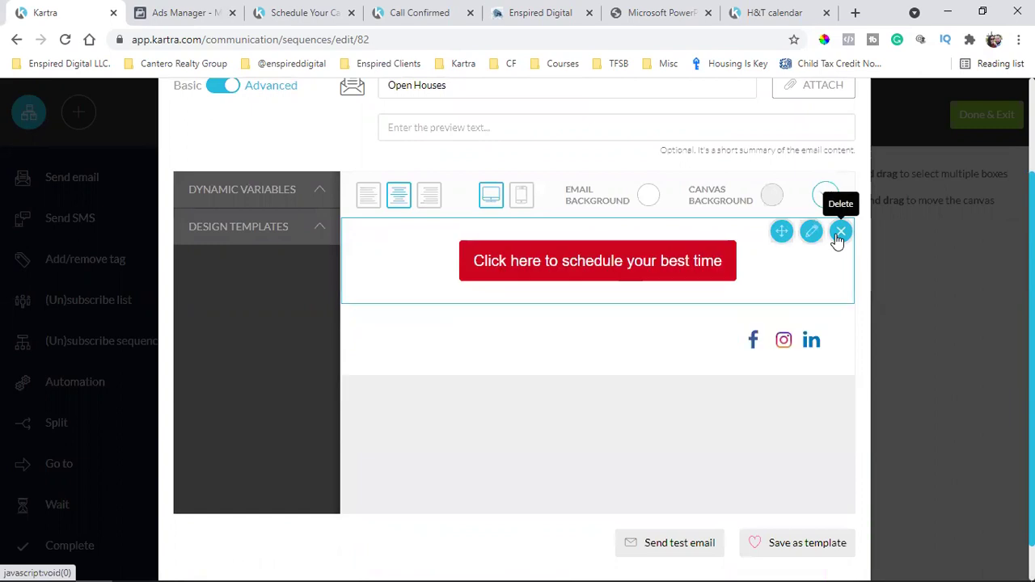
left_click(840, 233)
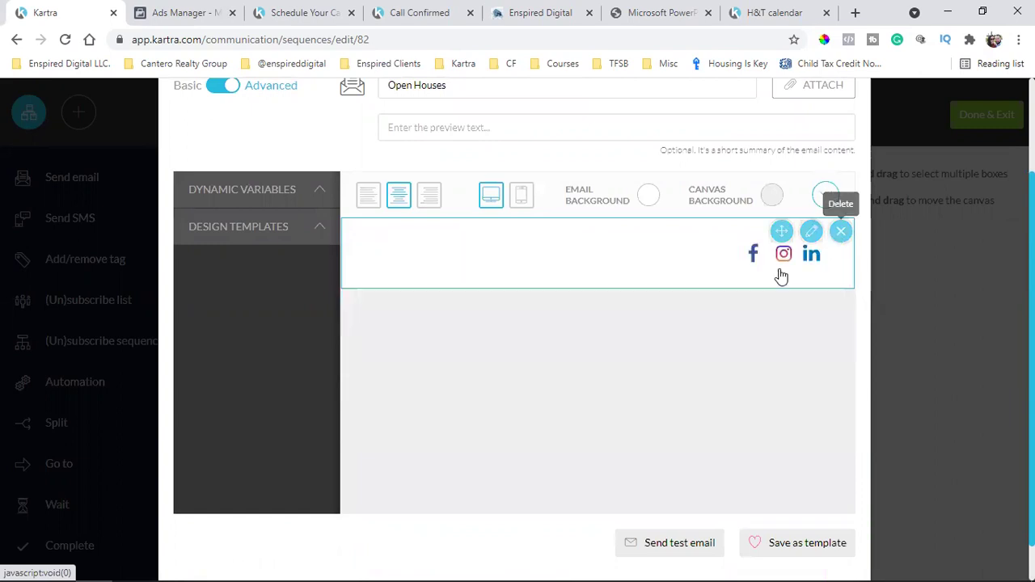
Insert the saved blue template from My templates and save the Open Houses email
left_click(307, 240)
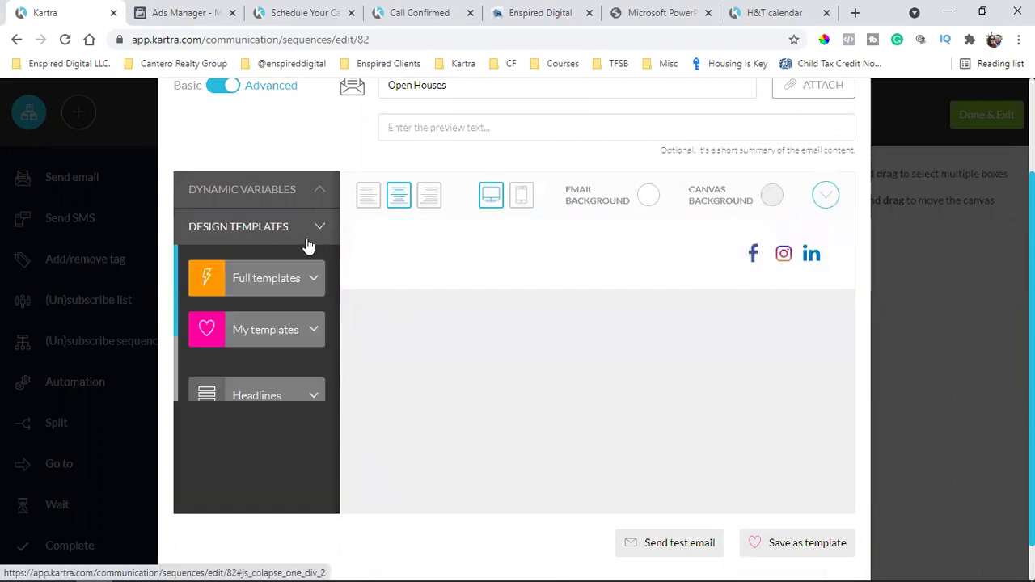
left_click(295, 336)
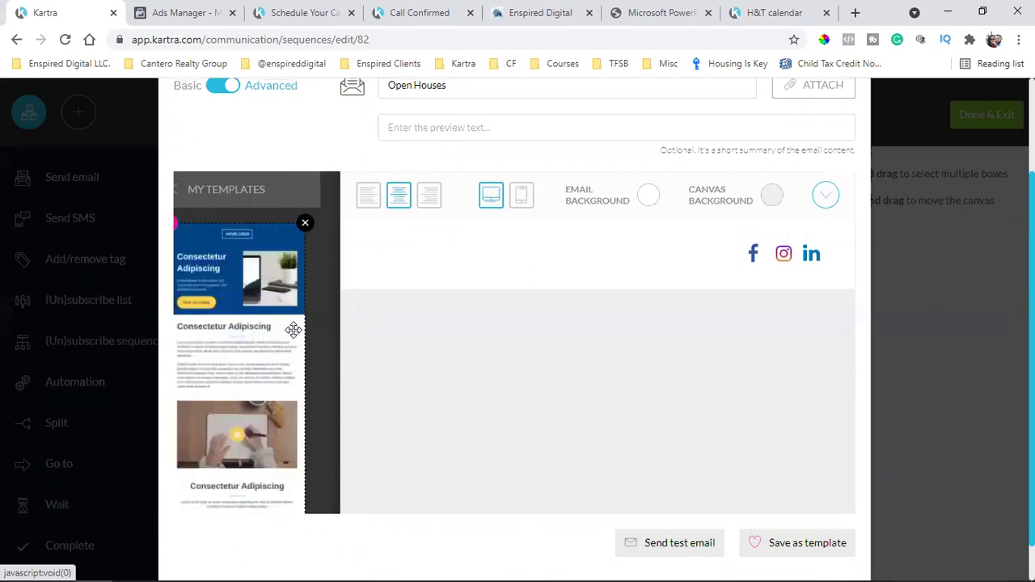
left_click_drag(266, 309, 622, 253)
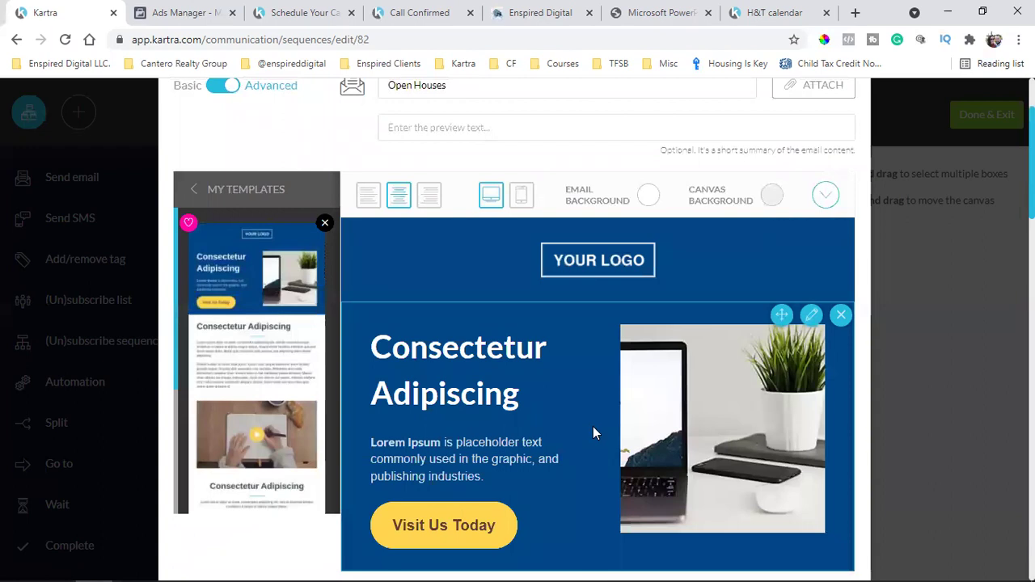
scroll(593, 429, "down", 5)
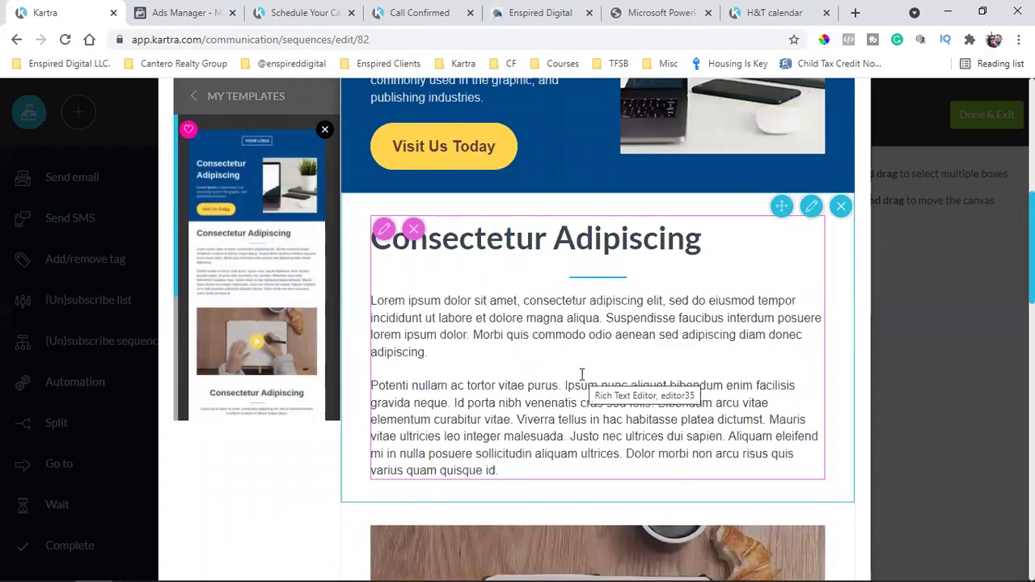
scroll(634, 321, "up", 3)
scroll(633, 322, "up", 1)
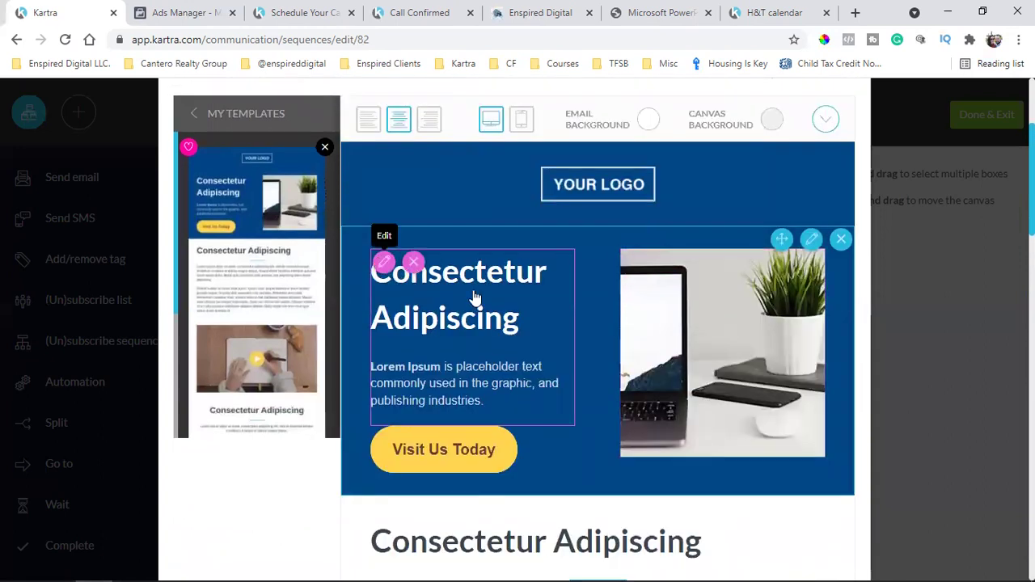
scroll(447, 359, "down", 3)
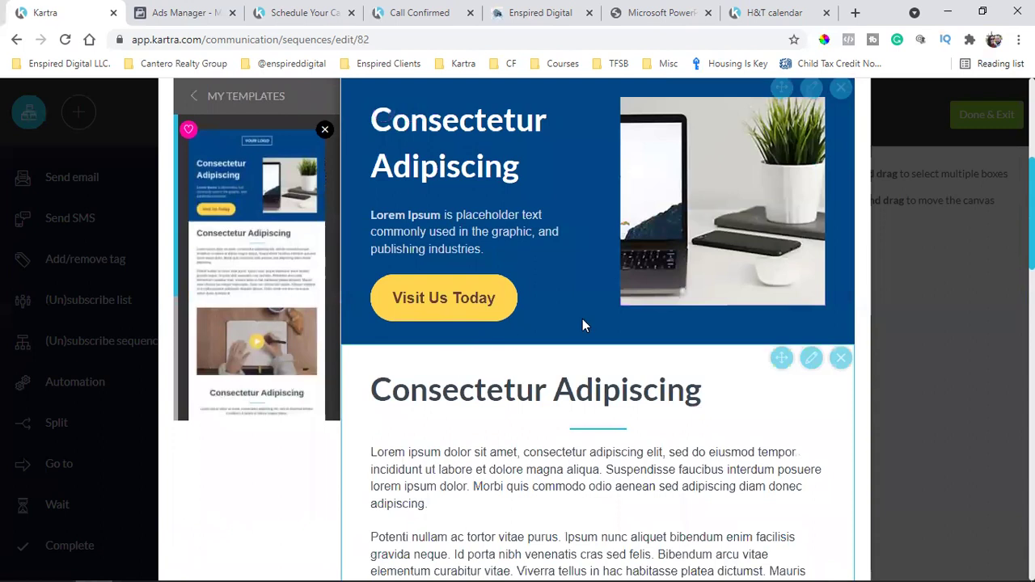
scroll(582, 319, "up", 4)
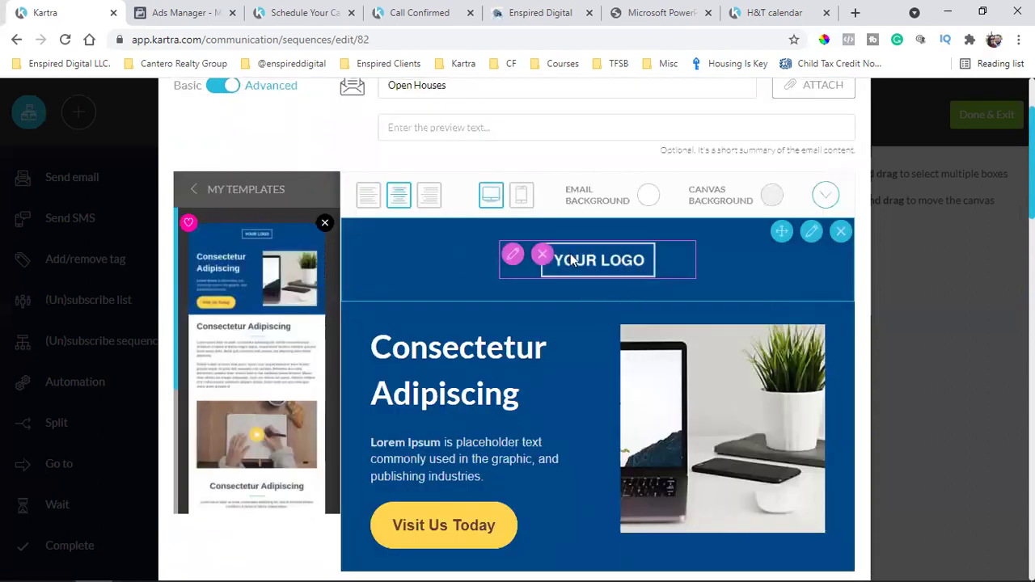
scroll(570, 255, "down", 6)
scroll(663, 209, "up", 3)
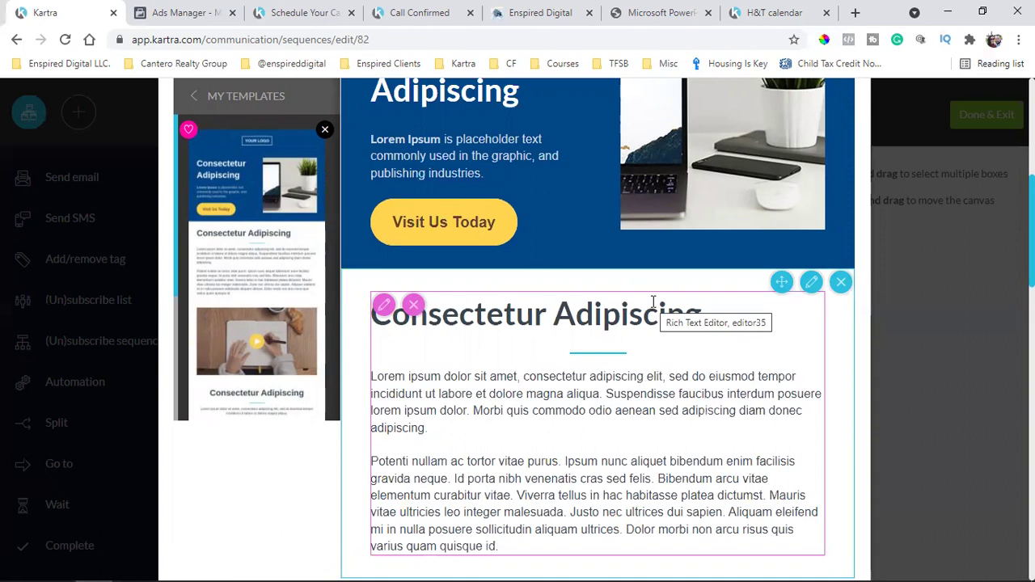
scroll(656, 324, "down", 5)
scroll(661, 361, "up", 5)
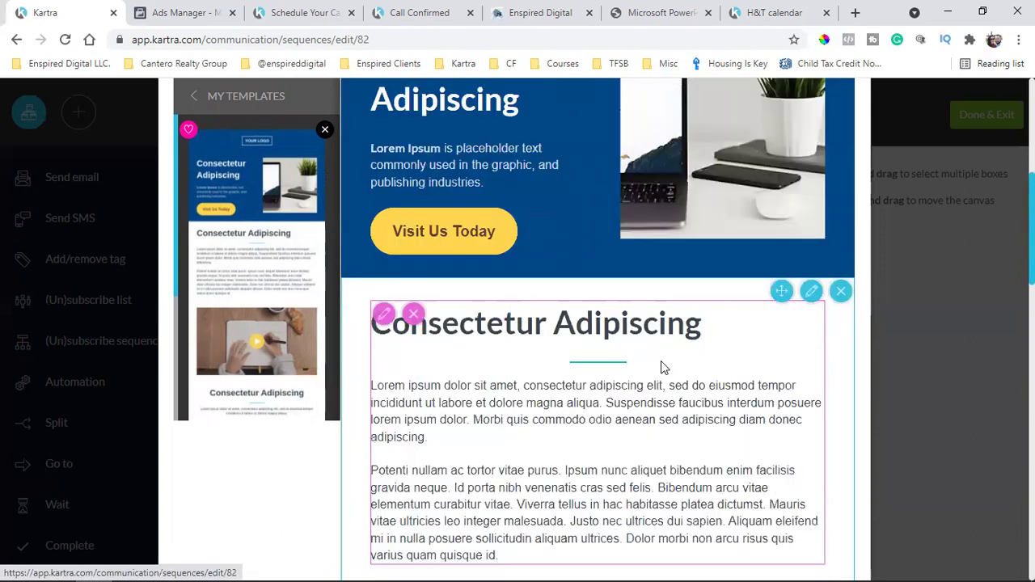
scroll(661, 360, "up", 3)
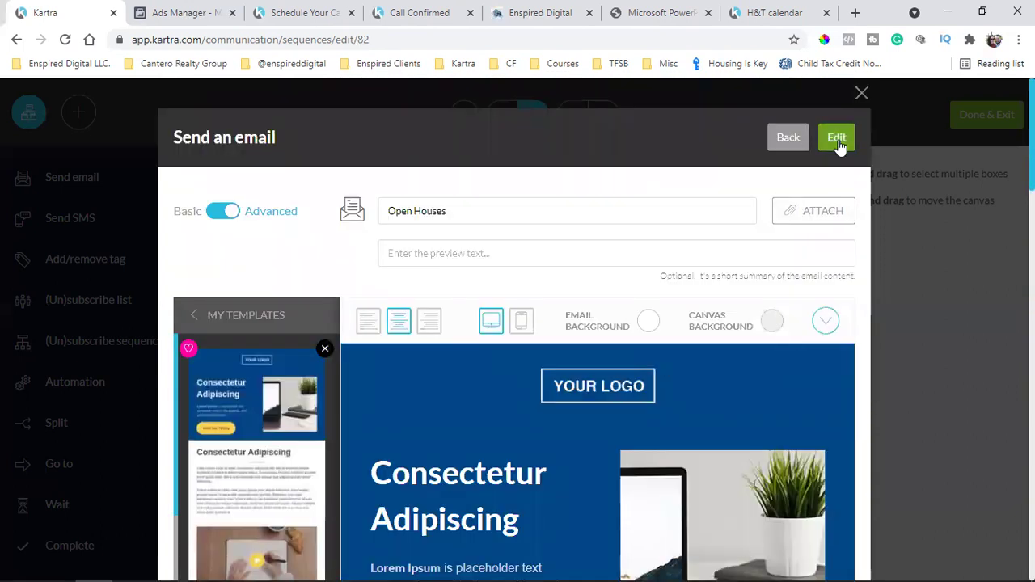
triple_click(437, 210)
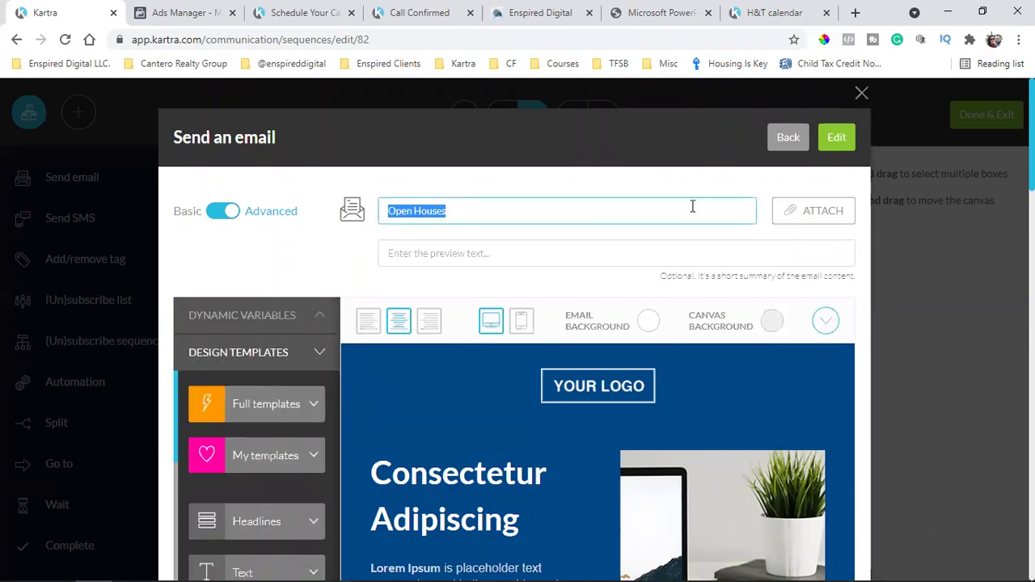
left_click(838, 148)
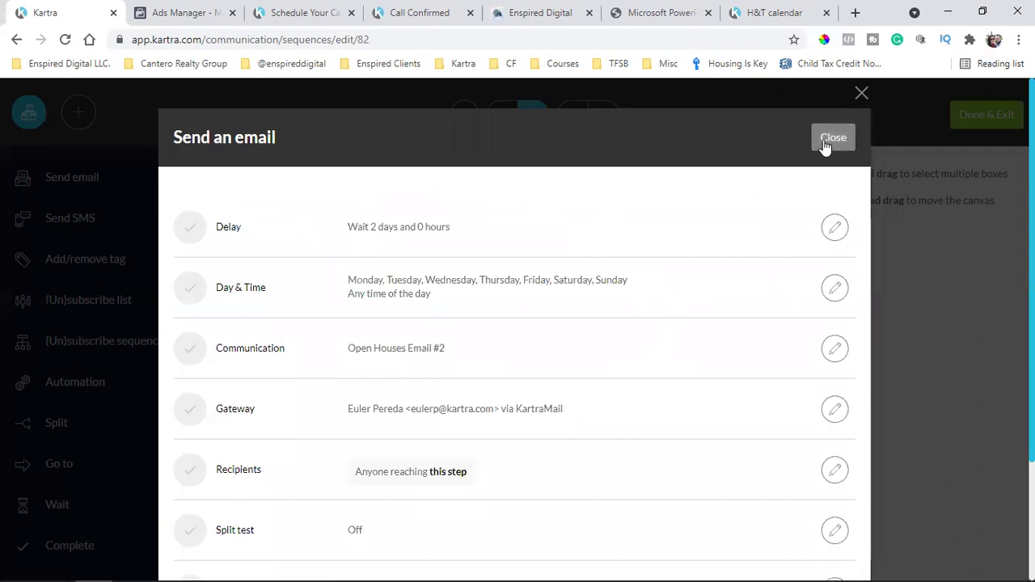
Close the email step and Done & Exit the Seller Guide Leads sequence editor
left_click(833, 137)
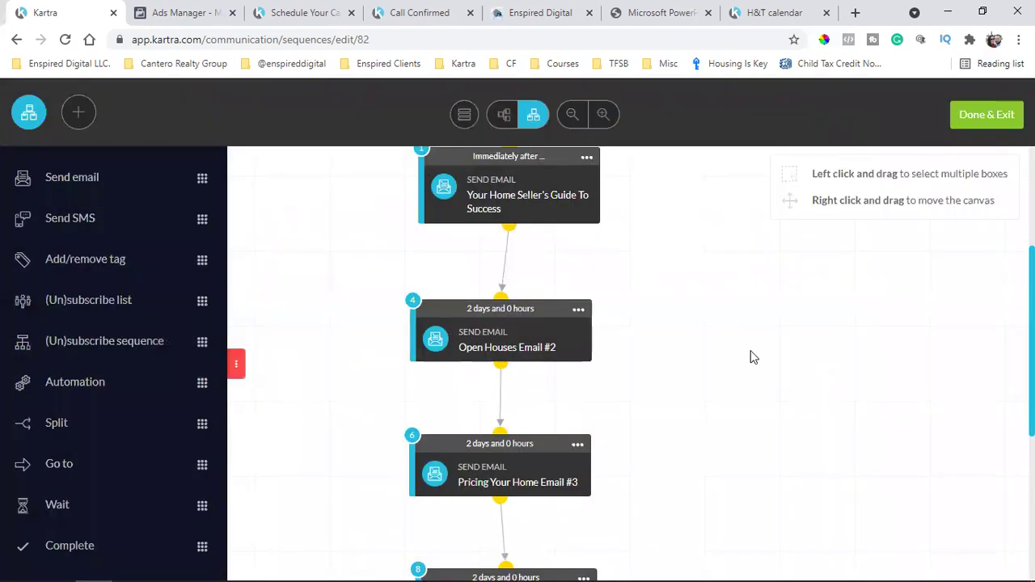
scroll(751, 357, "down", 2)
left_click(577, 293)
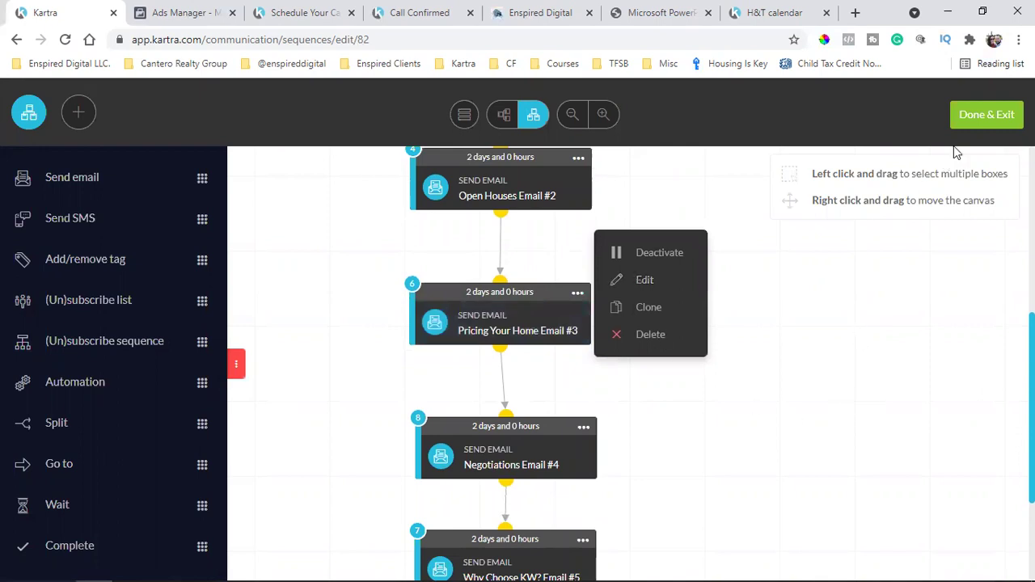
left_click(987, 114)
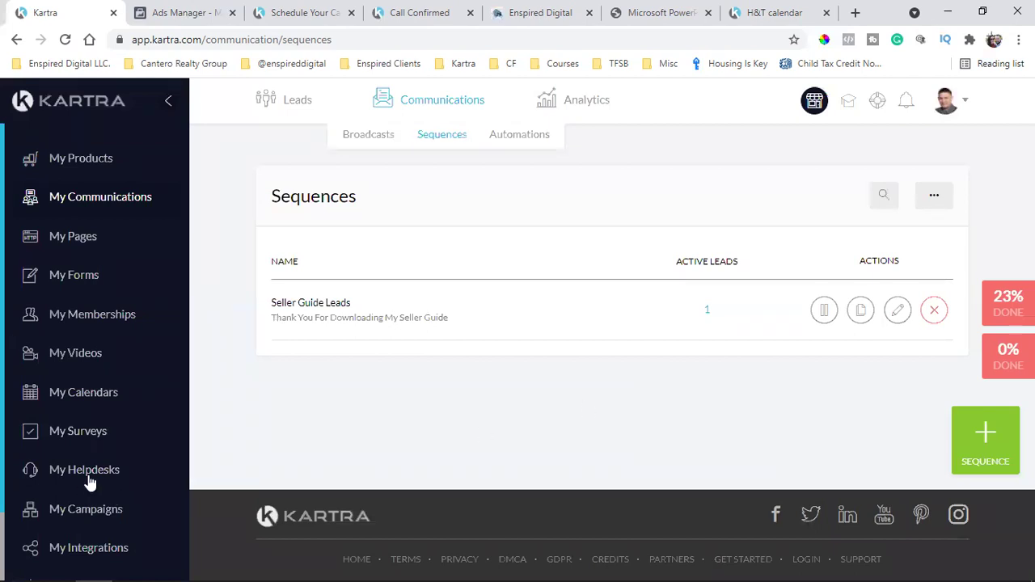
On the Integrations page, open Edit for the KartraMail gateway card
scroll(30, 479, "down", 1)
left_click(99, 479)
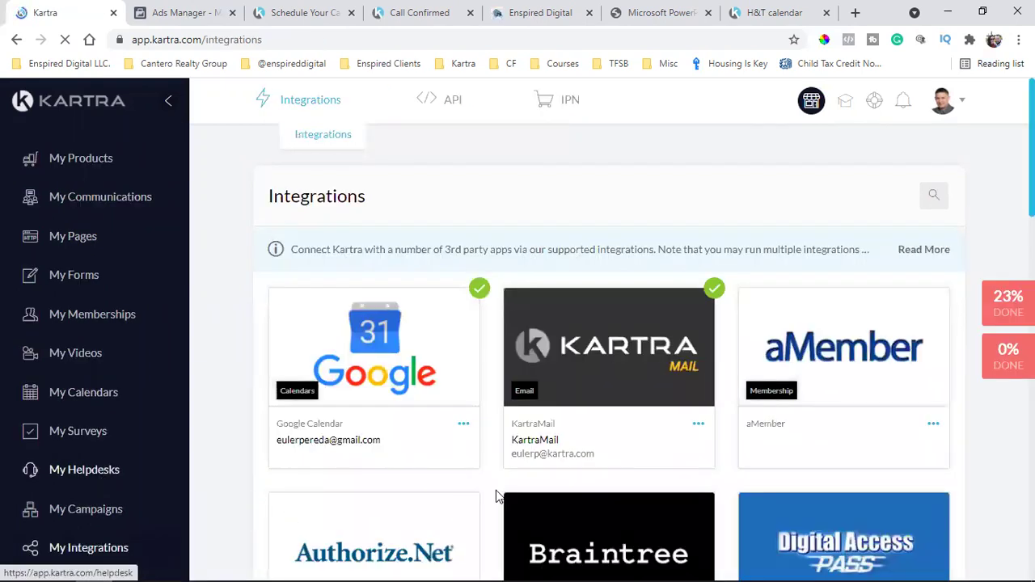
double_click(556, 453)
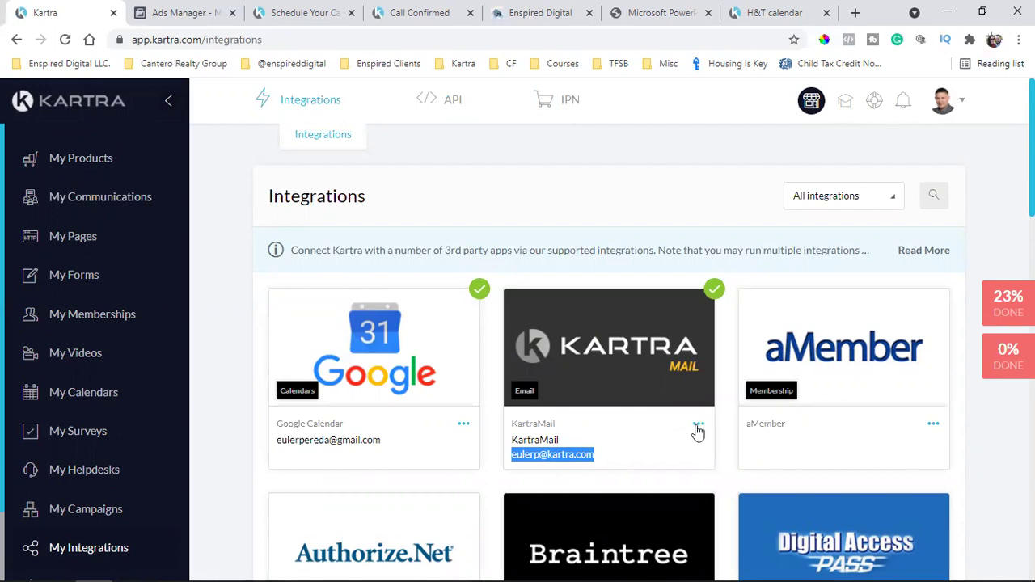
left_click(699, 427)
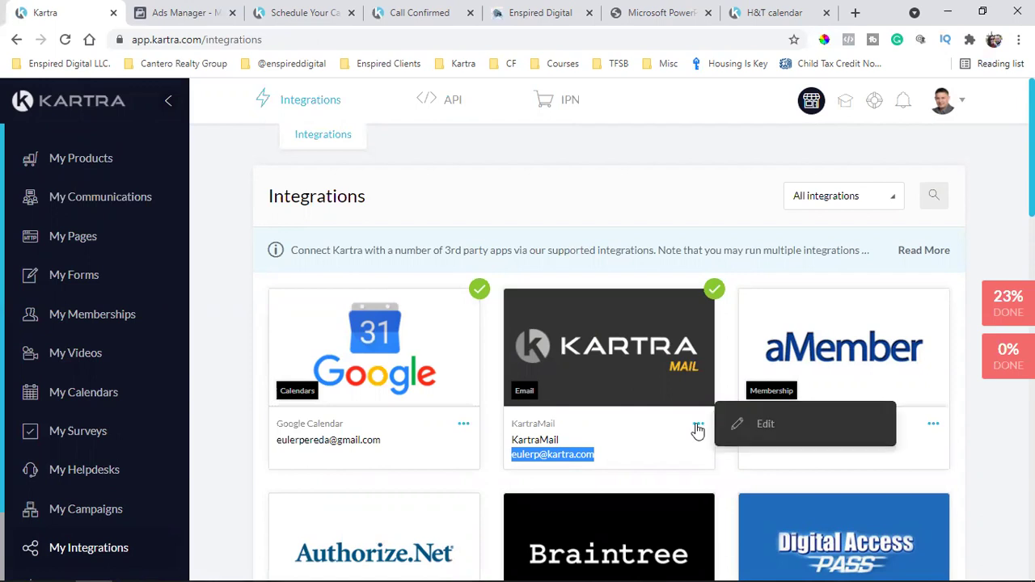
left_click(715, 151)
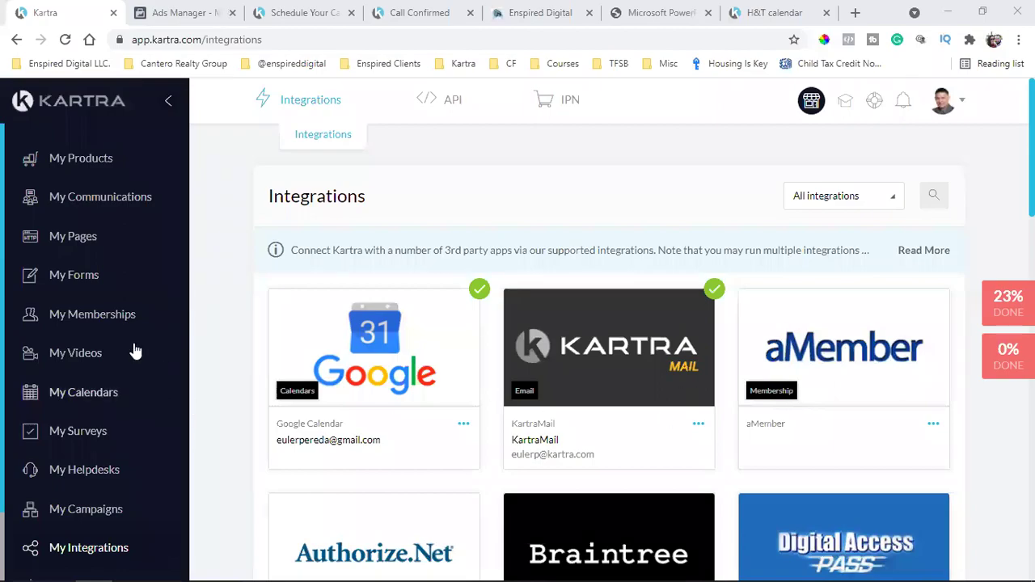
scroll(91, 470, "down", 1)
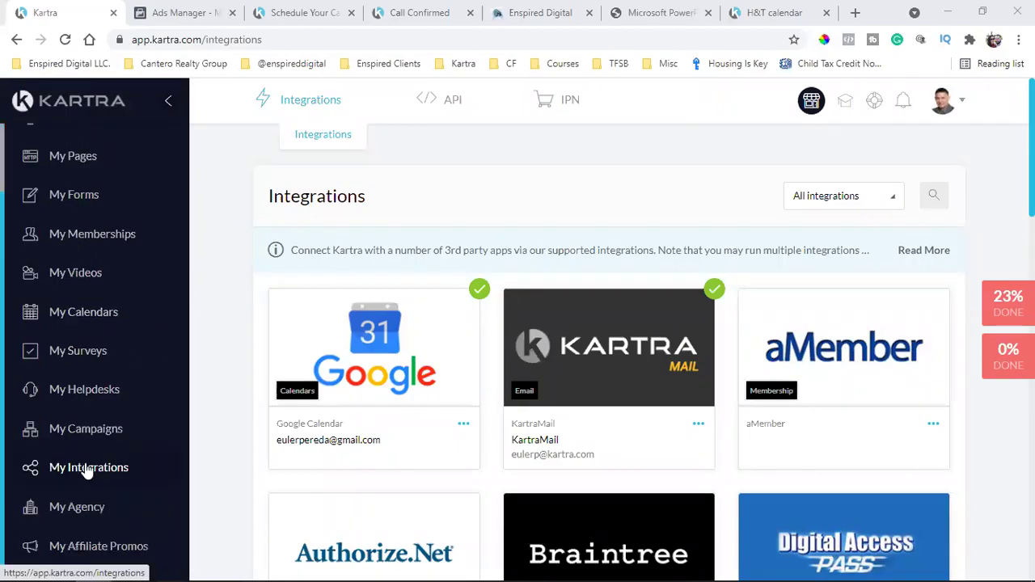
left_click(700, 427)
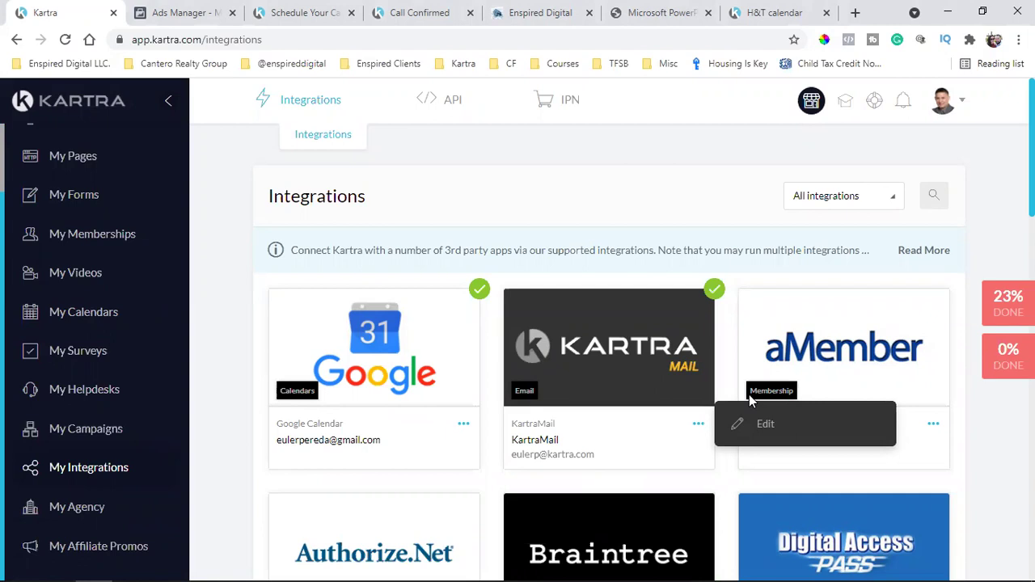
left_click(805, 424)
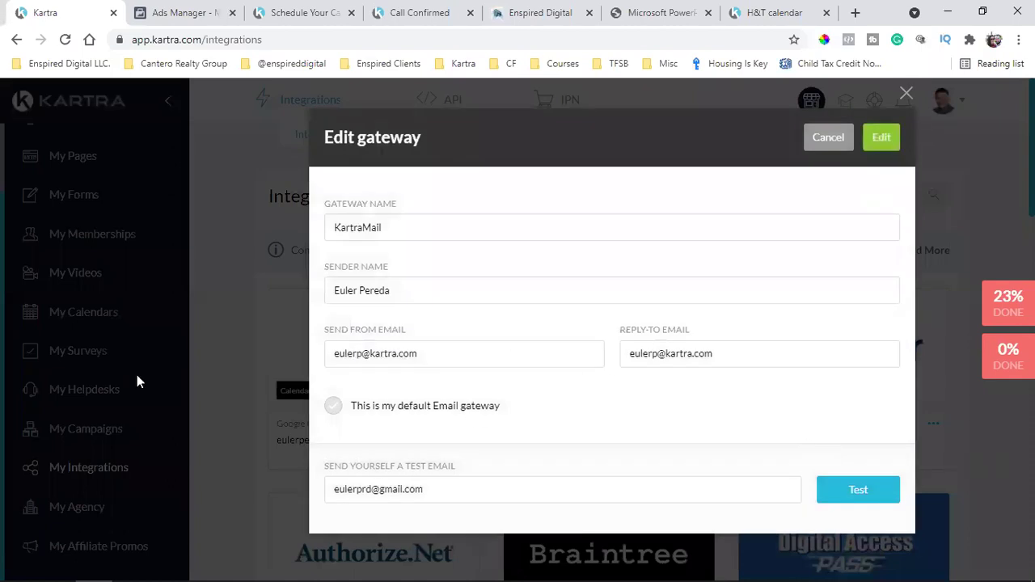
Change the KartraMail Send From address domain to wesleychapelishome.com
double_click(377, 329)
double_click(415, 354)
triple_click(446, 356)
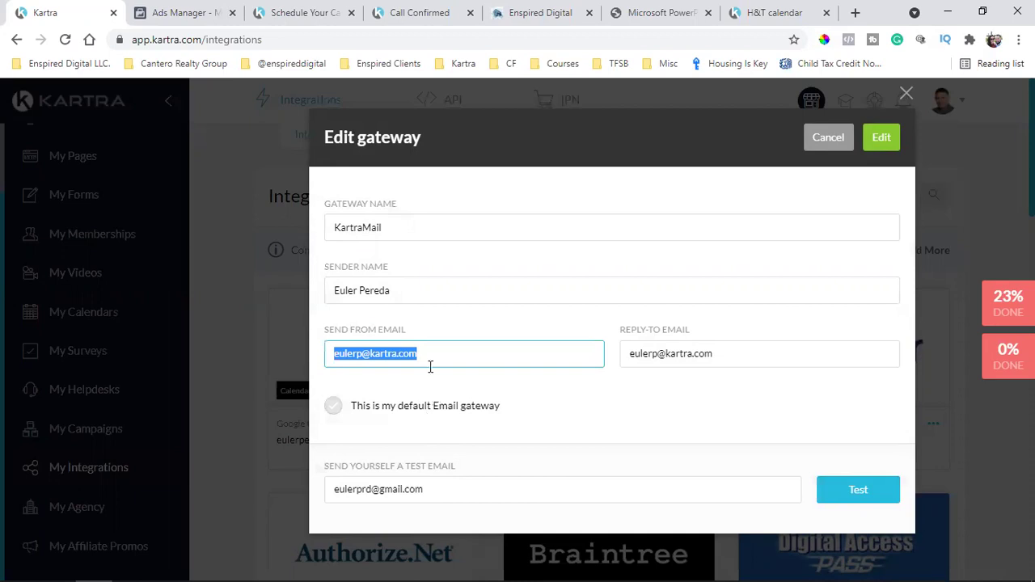
left_click(430, 366)
key("BackSpace")
key("BackSpace")
key("BackSpace")
key("BackSpace")
key("BackSpace")
key("BackSpace")
key("BackSpace")
key("BackSpace")
key("BackSpace")
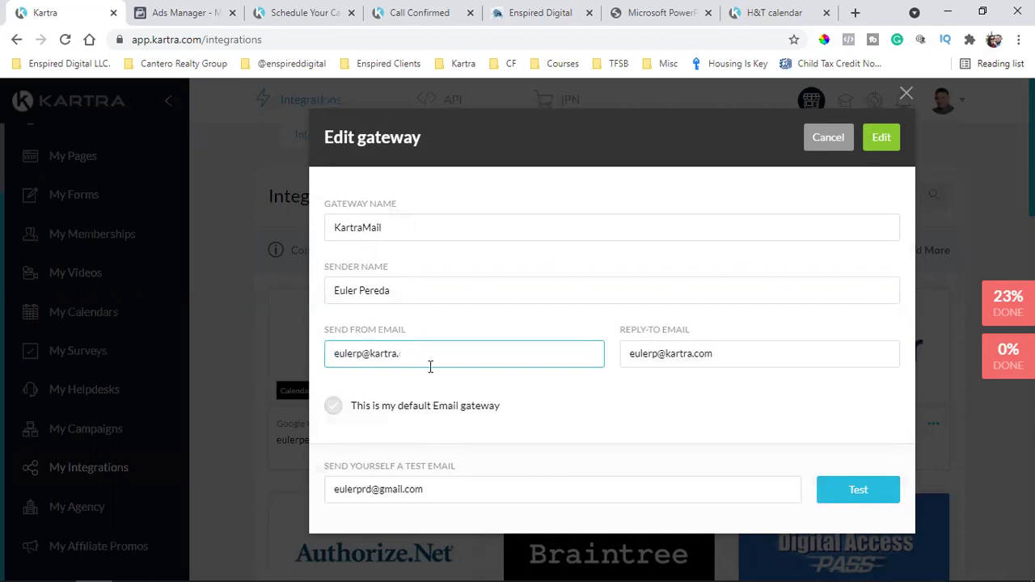
key("BackSpace")
type("wesleychapelishome.com")
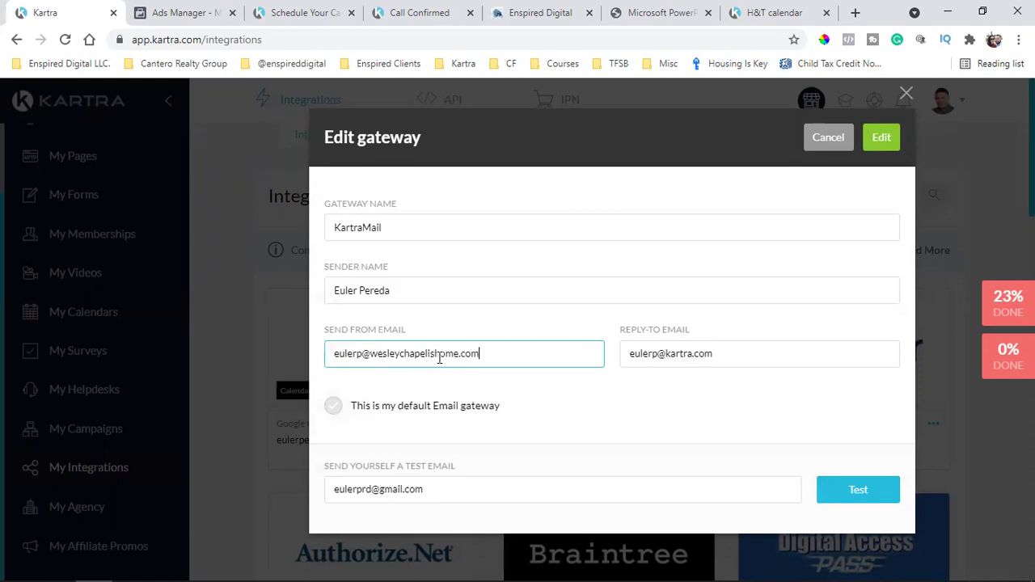
Copy the new sender address into the Reply-To Email field
triple_click(386, 360)
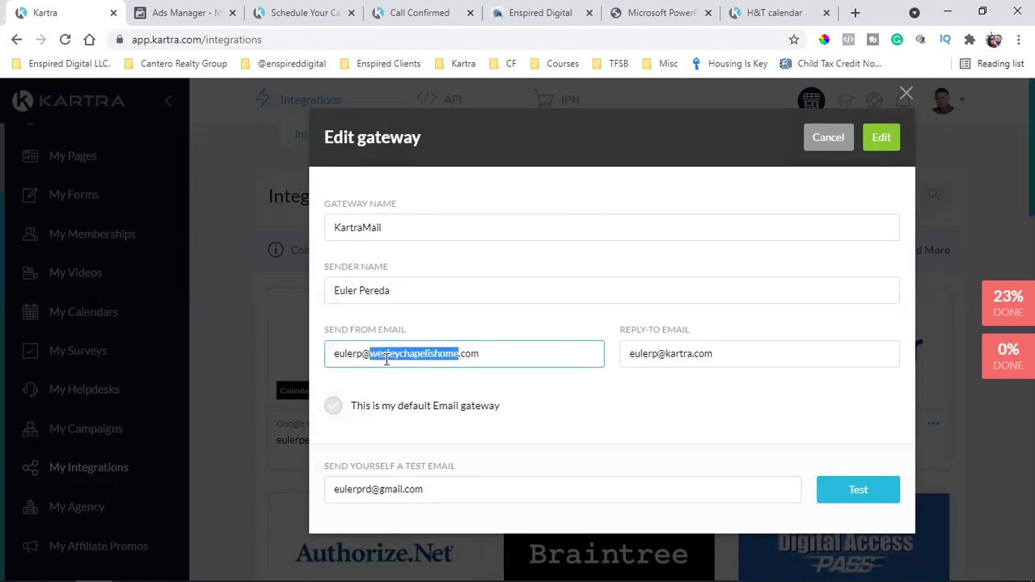
right_click(387, 361)
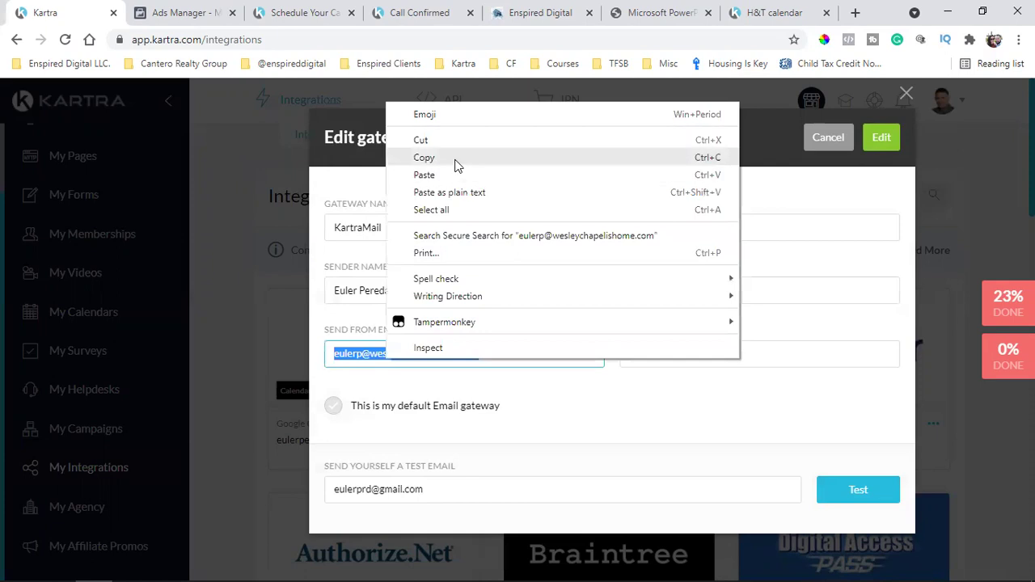
left_click(456, 165)
left_click(537, 354)
double_click(684, 356)
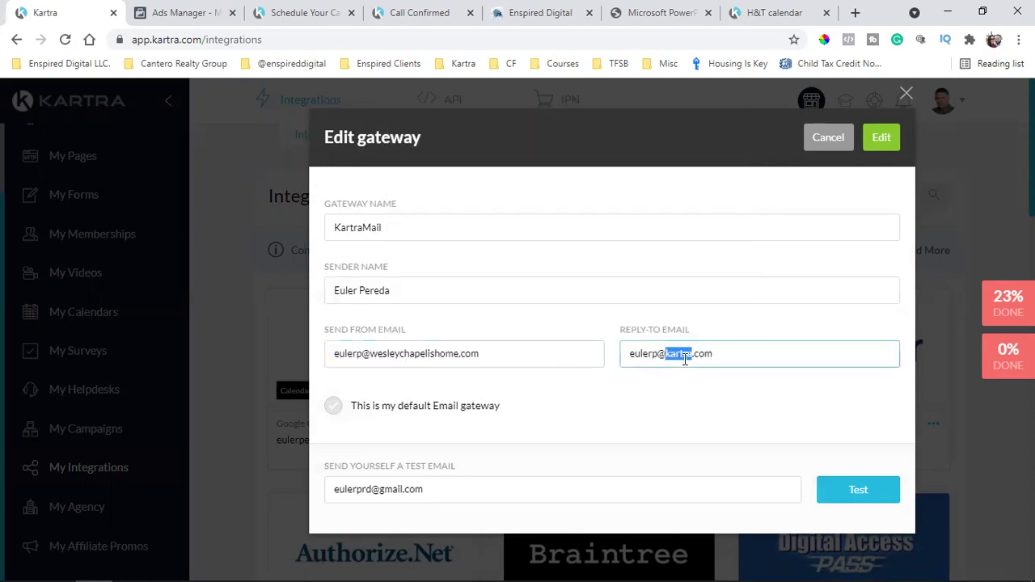
triple_click(684, 356)
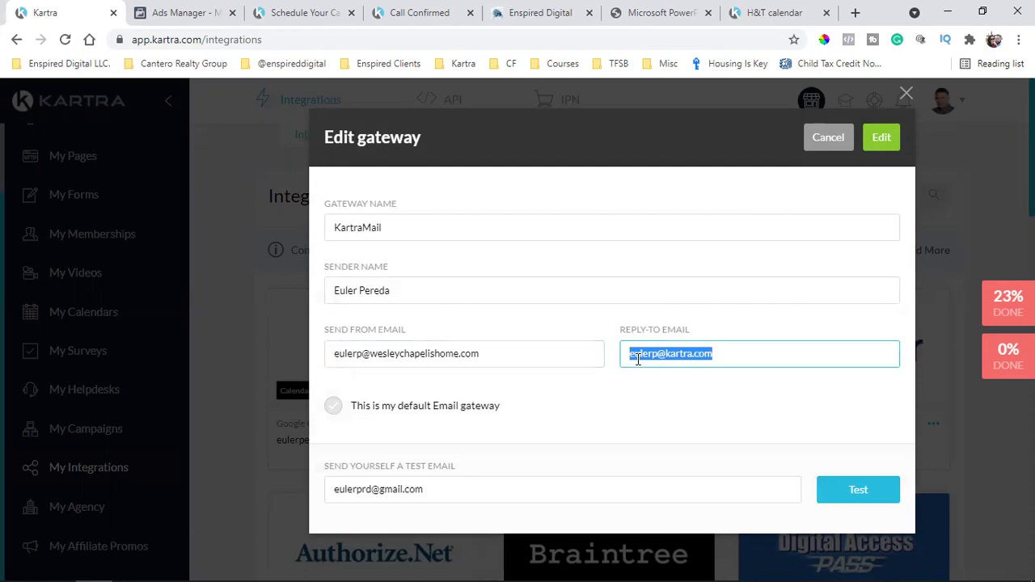
key("ctrl+v")
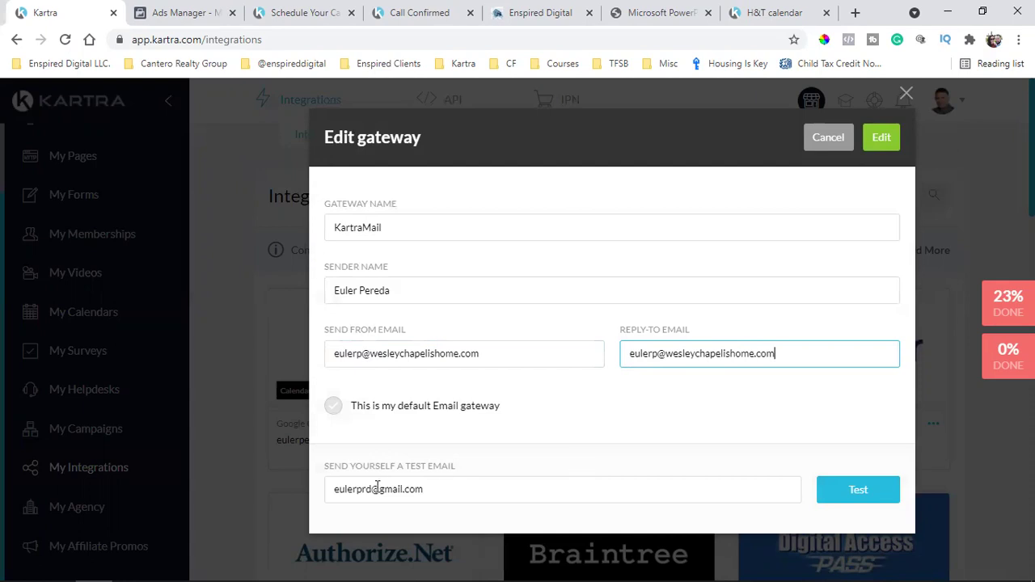
Test and save the KartraMail gateway, then go to My Pages
left_click(869, 491)
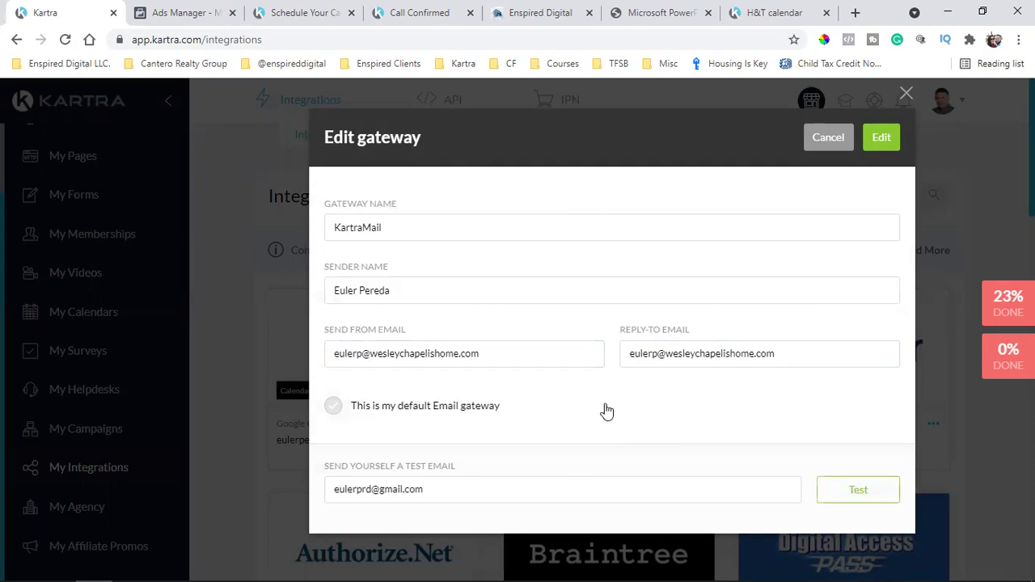
left_click(882, 136)
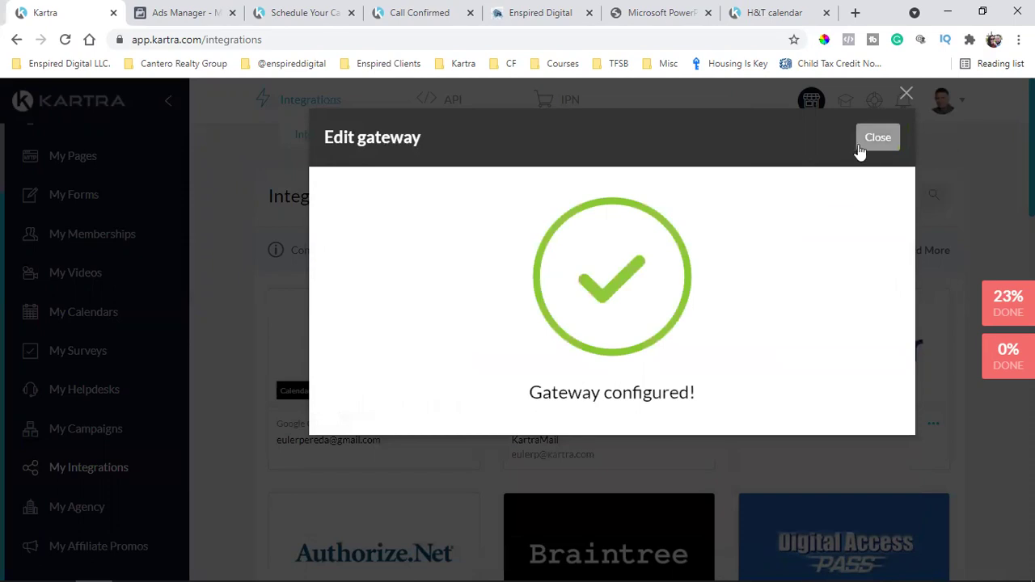
left_click(880, 143)
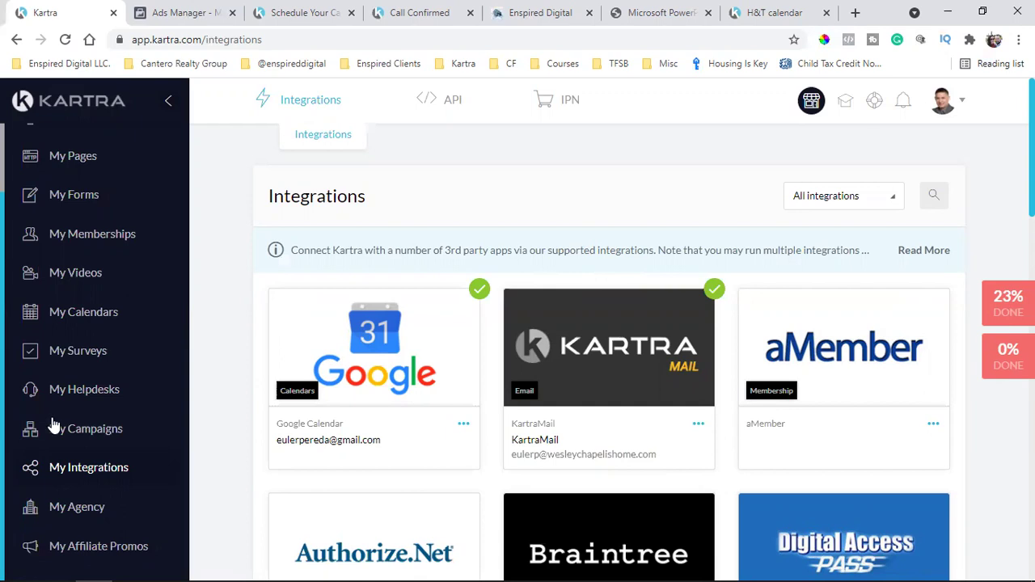
scroll(72, 246, "up", 1)
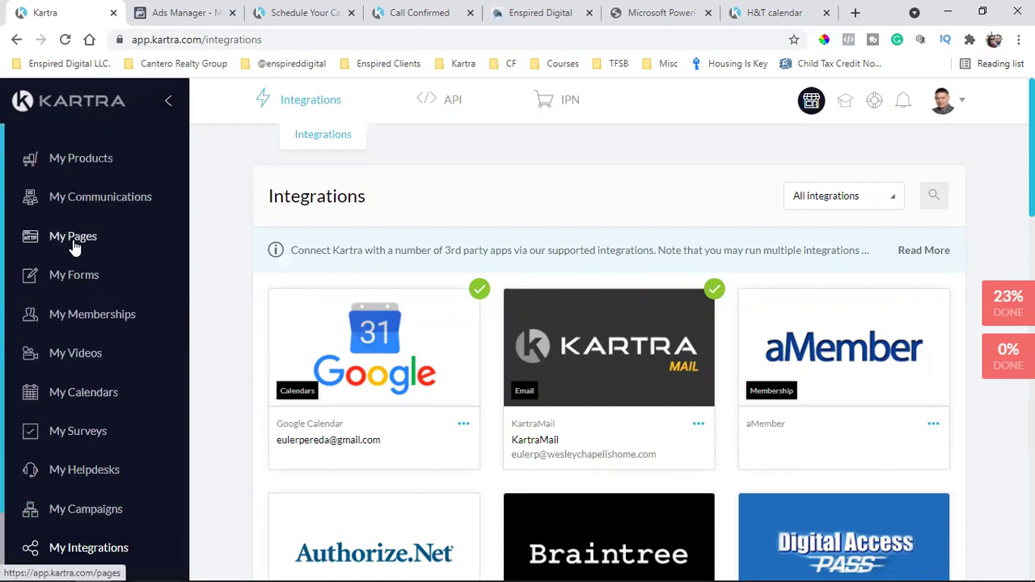
left_click(73, 247)
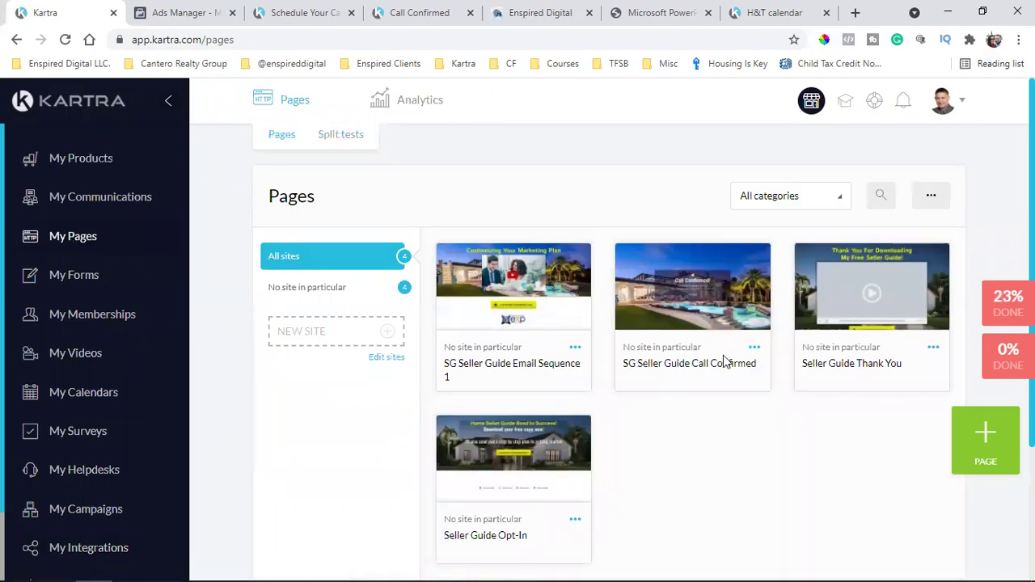
Load the SG Seller Guide Call Confirmed page in the page builder via its Edit option
left_click(754, 349)
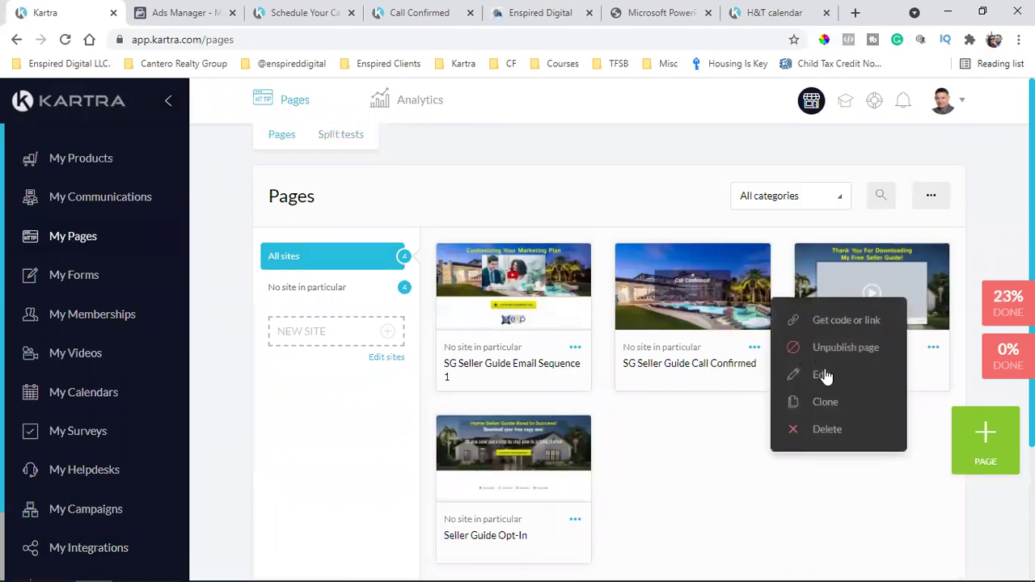
left_click(825, 370)
left_click(751, 136)
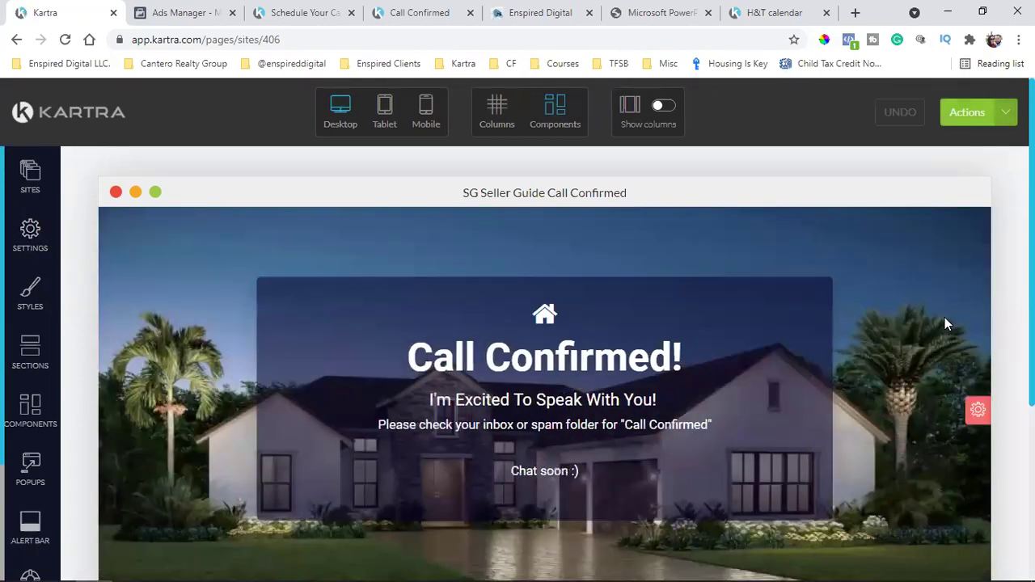
scroll(890, 347, "down", 3)
scroll(862, 372, "up", 2)
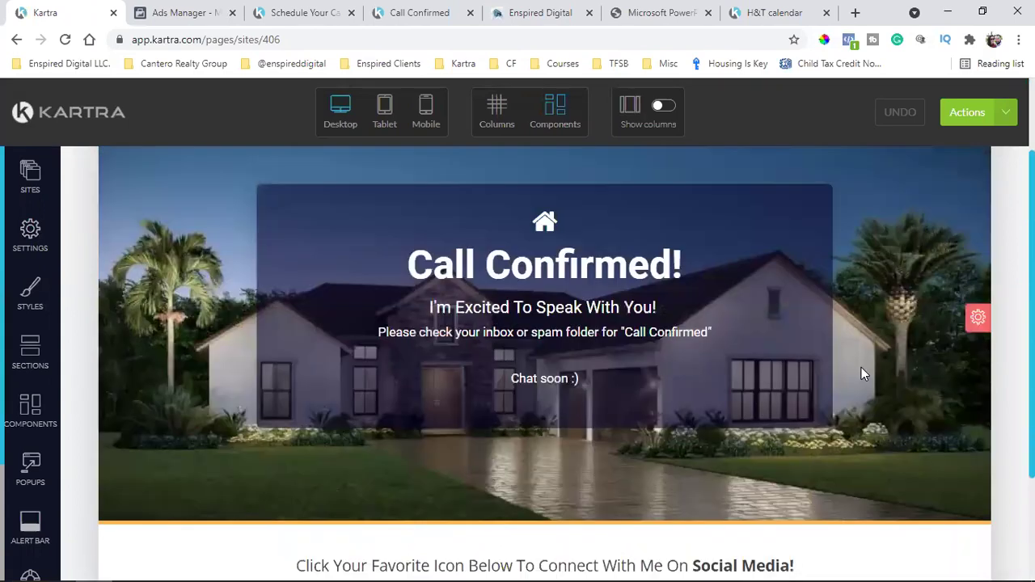
scroll(817, 469, "up", 2)
scroll(855, 443, "down", 4)
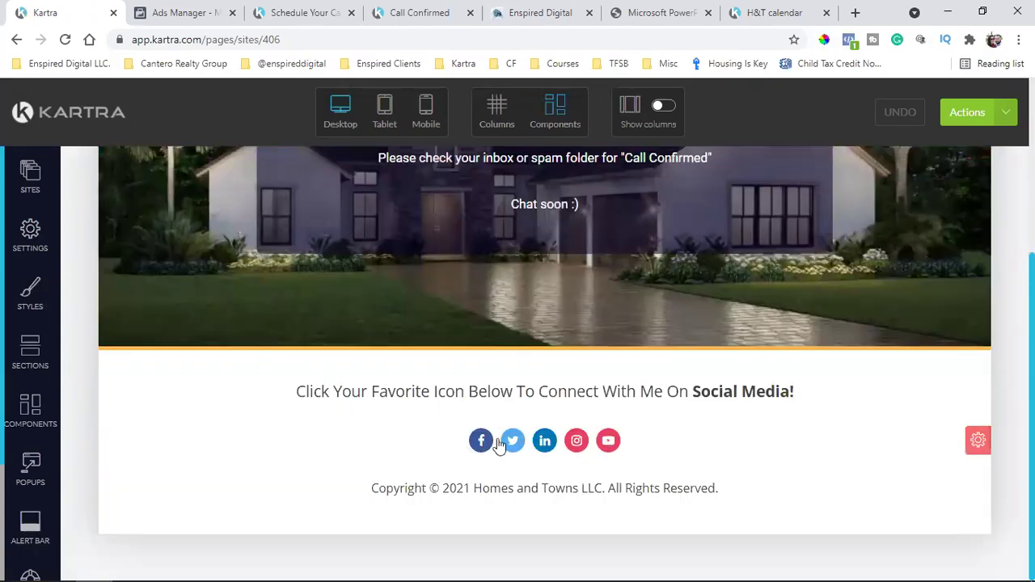
scroll(893, 295, "up", 3)
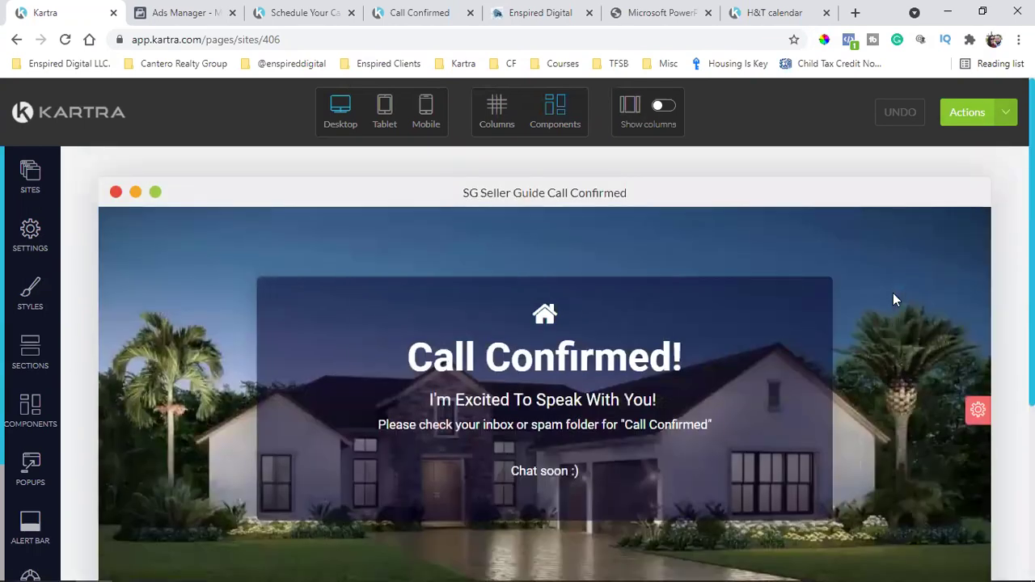
scroll(897, 299, "down", 1)
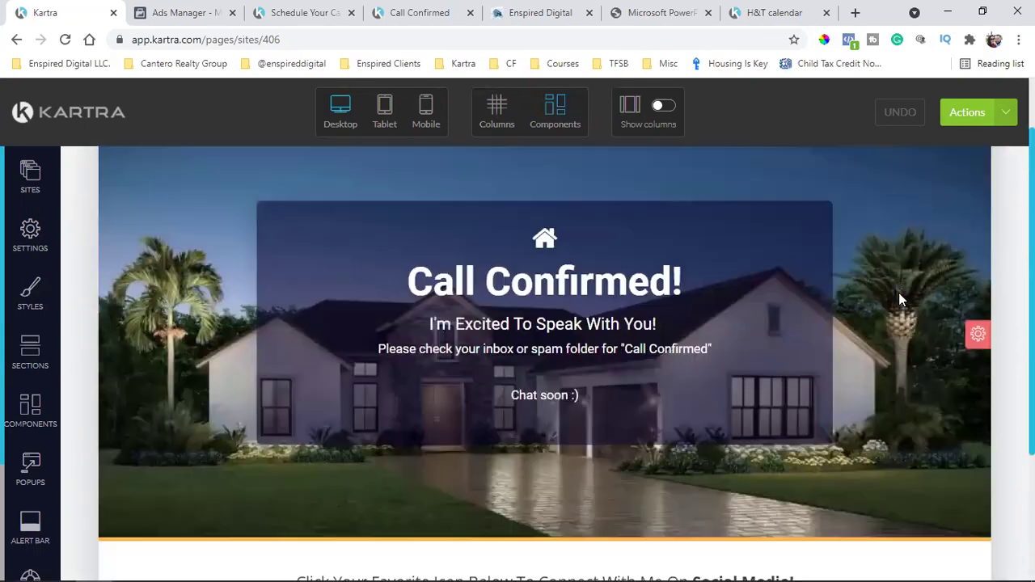
Set a library background image on the Call Confirmed page's header section
left_click(973, 334)
left_click(976, 398)
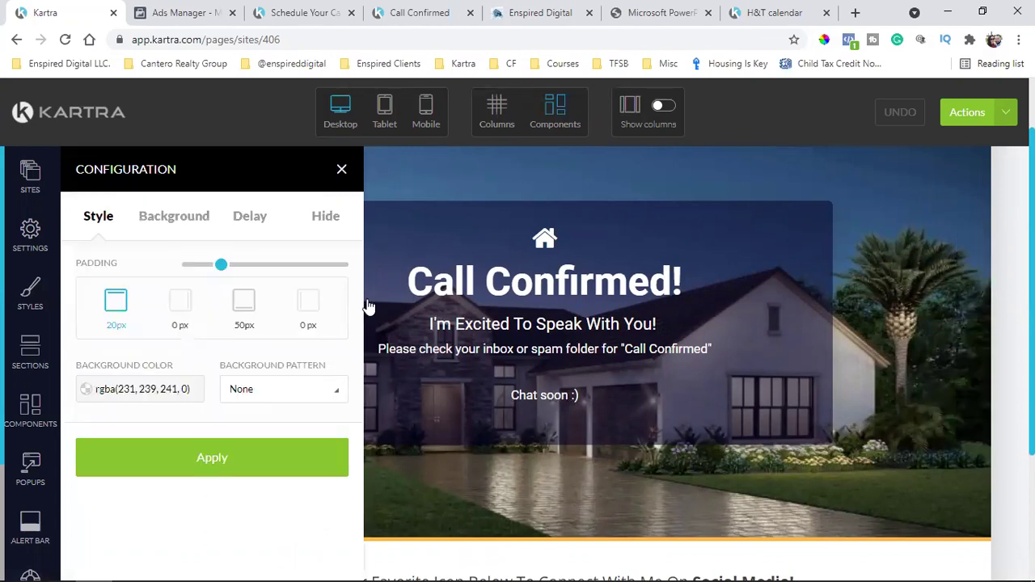
left_click(176, 225)
left_click(166, 414)
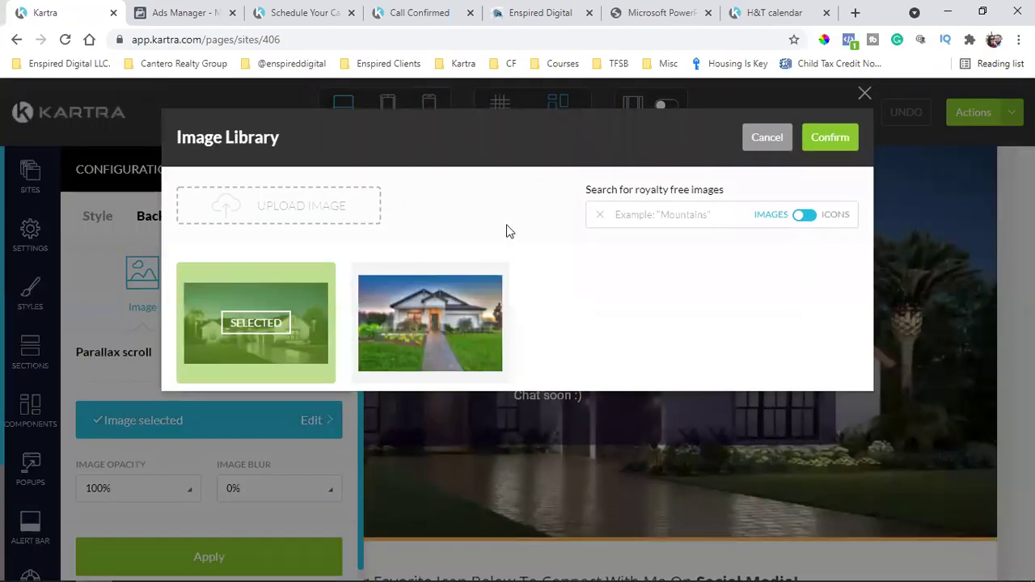
left_click(826, 140)
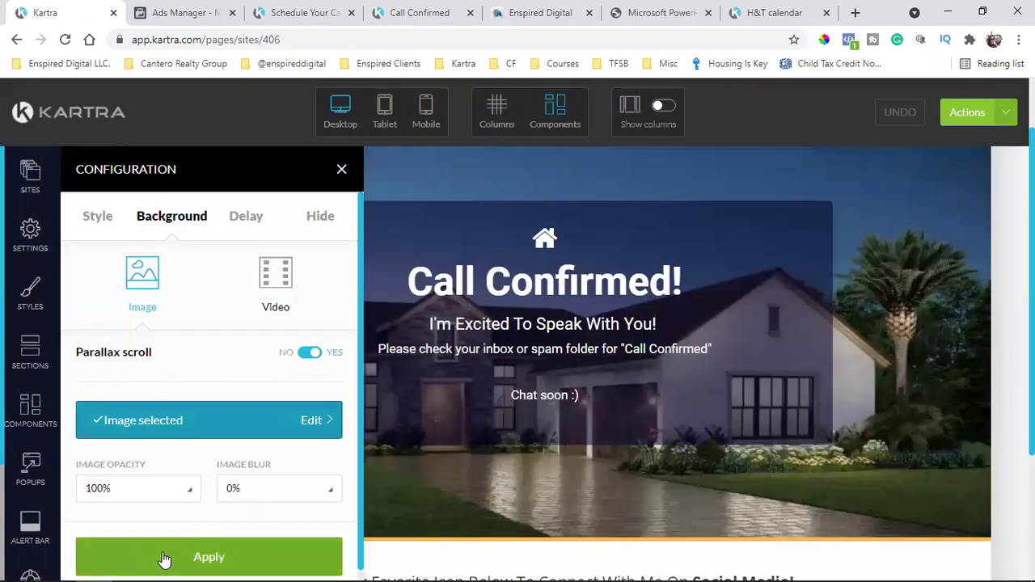
left_click(164, 558)
Save the Call Confirmed page and publish it live
left_click(989, 111)
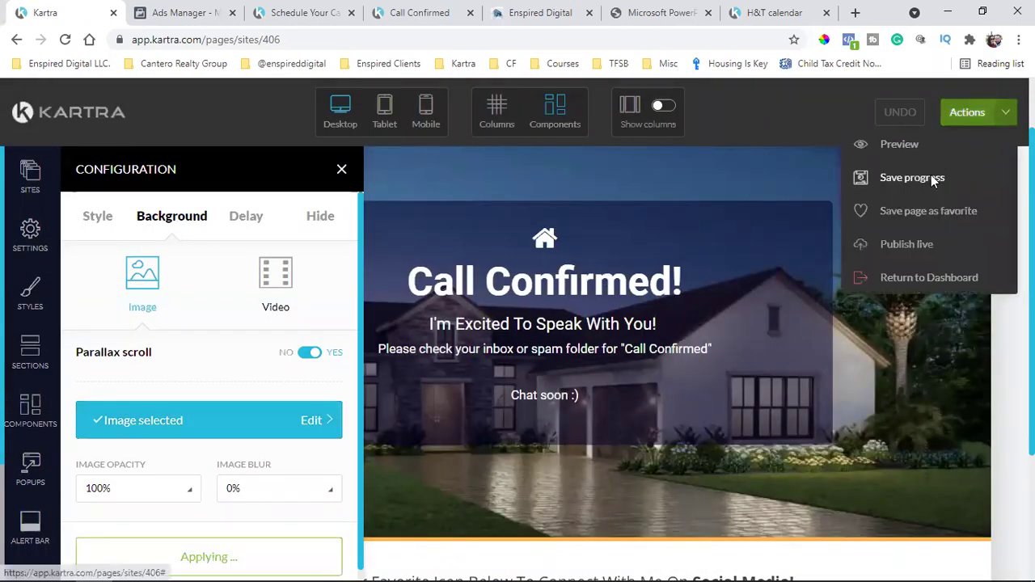
left_click(936, 174)
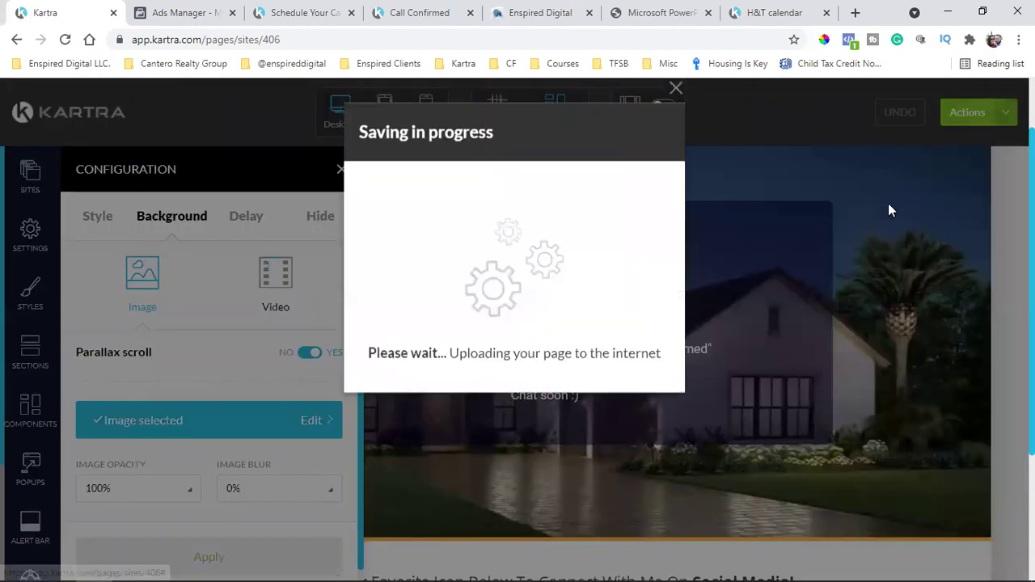
left_click(678, 95)
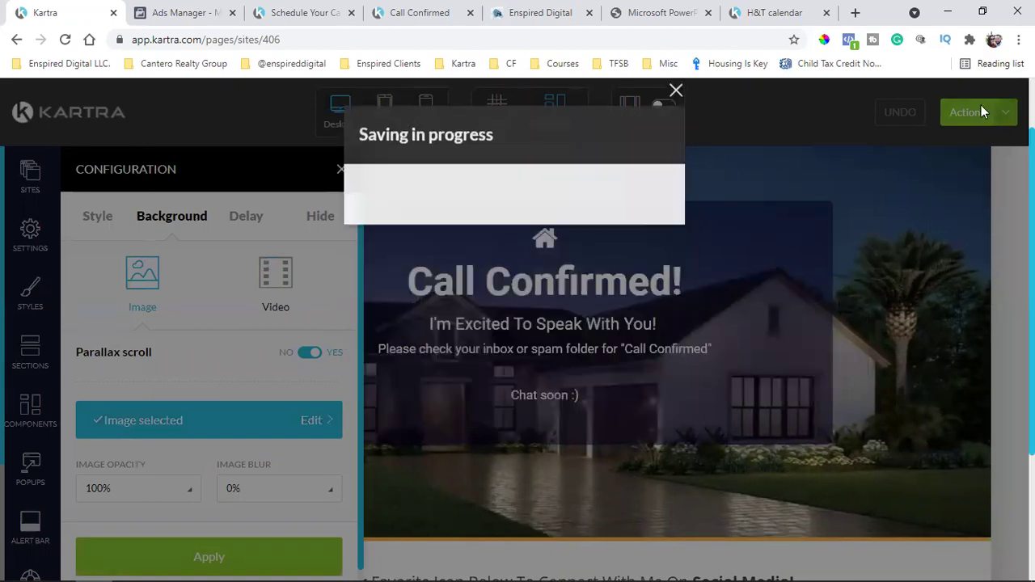
left_click(982, 112)
left_click(927, 243)
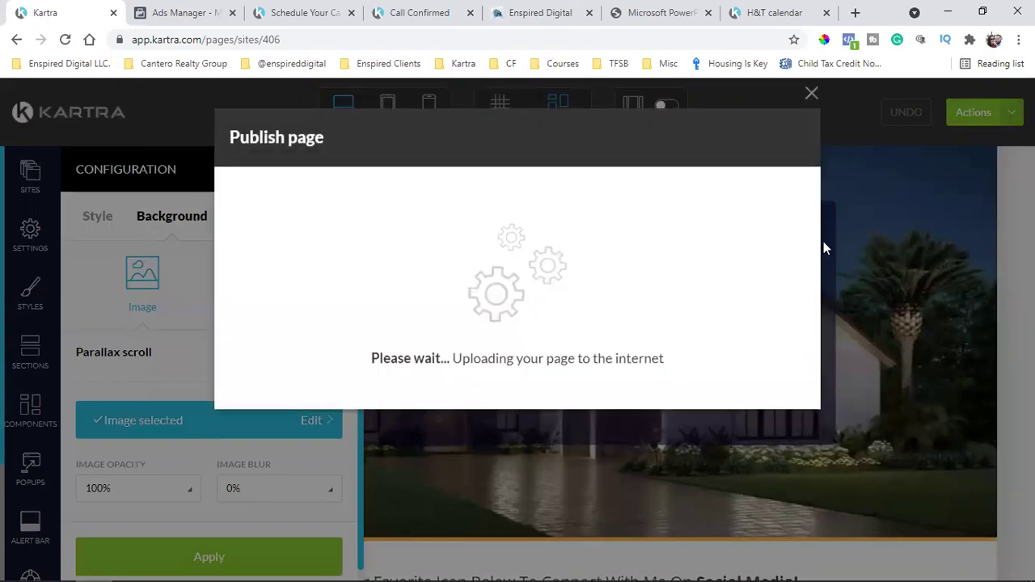
left_click(783, 138)
Return to the Pages dashboard through Actions, confirming Exit
left_click(1003, 113)
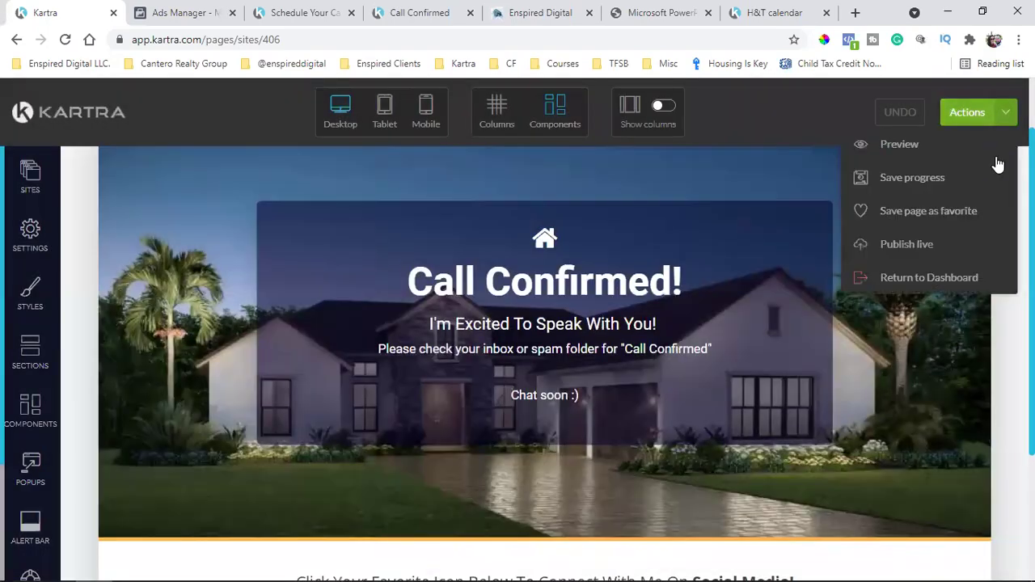
left_click(930, 282)
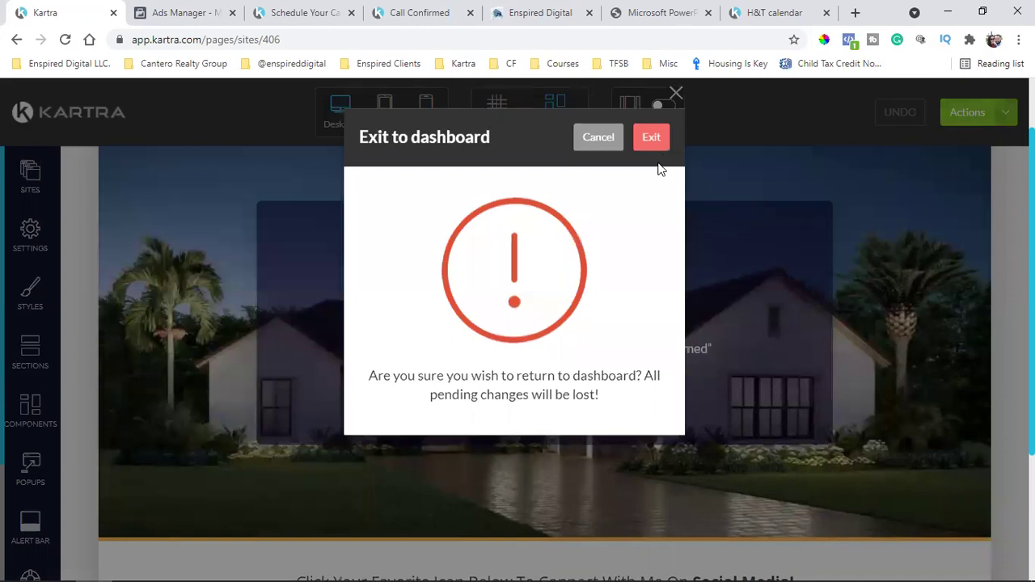
left_click(651, 138)
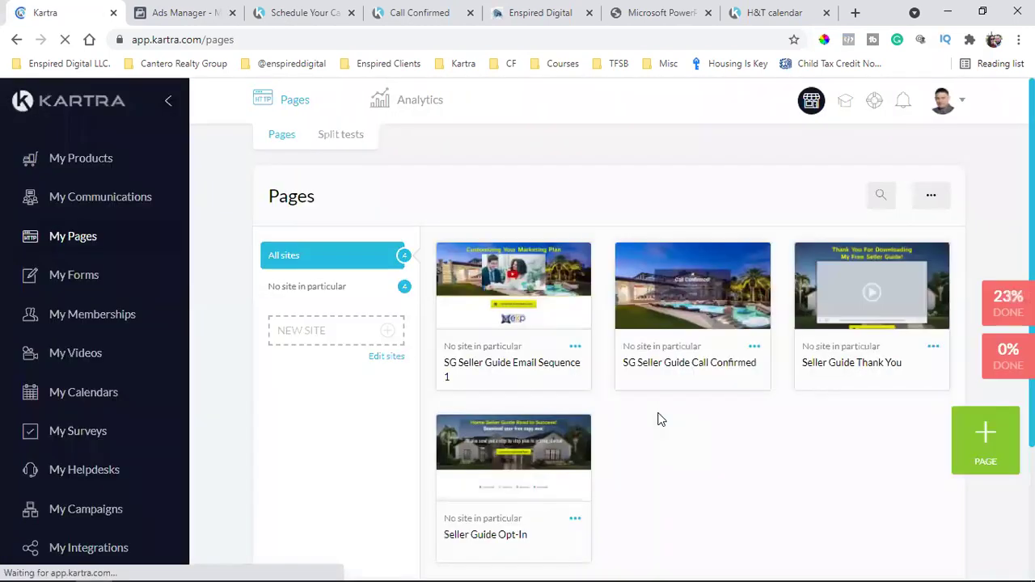
Close the Enspired Digital, PowerPoint, H&T calendar, Call Confirmed and Schedule Your Call Now tabs
left_click(539, 12)
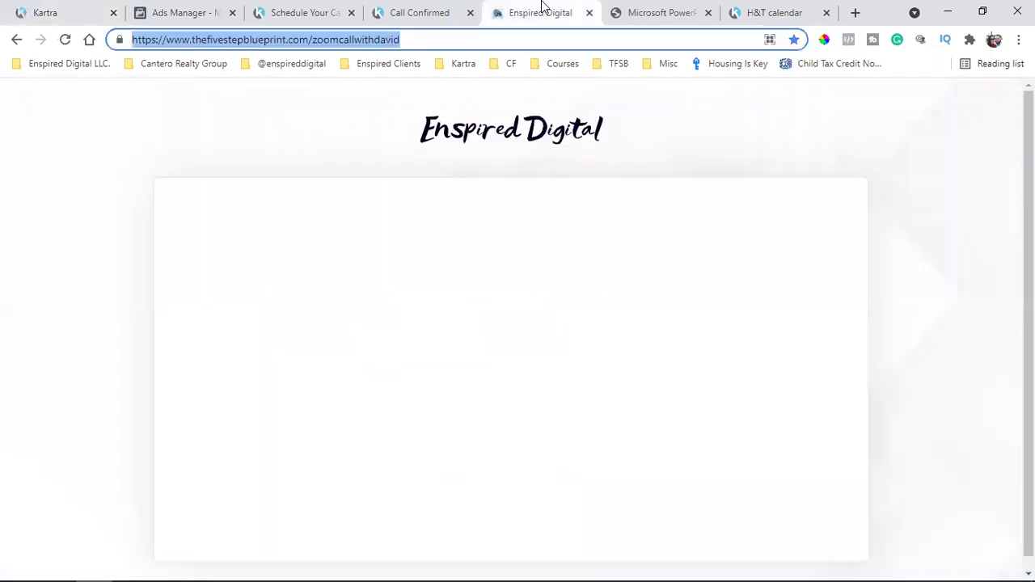
left_click(591, 14)
left_click(590, 14)
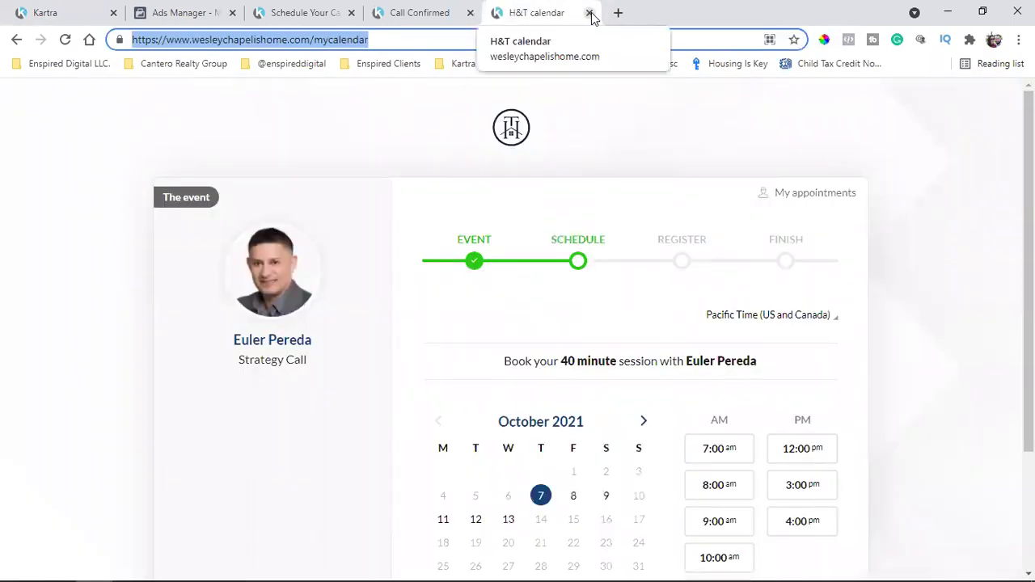
left_click(591, 14)
left_click(591, 14)
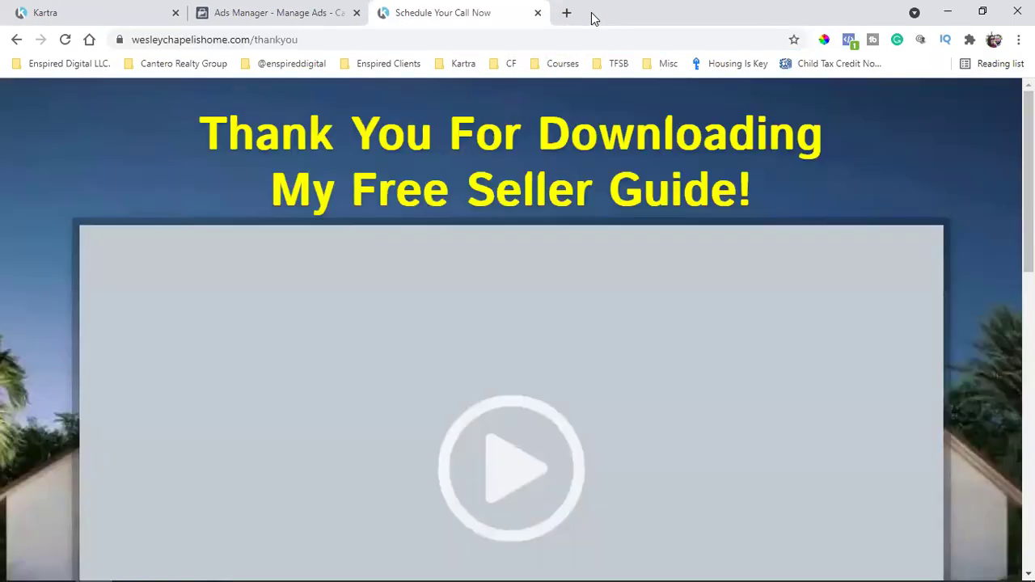
left_click(538, 13)
left_click(48, 13)
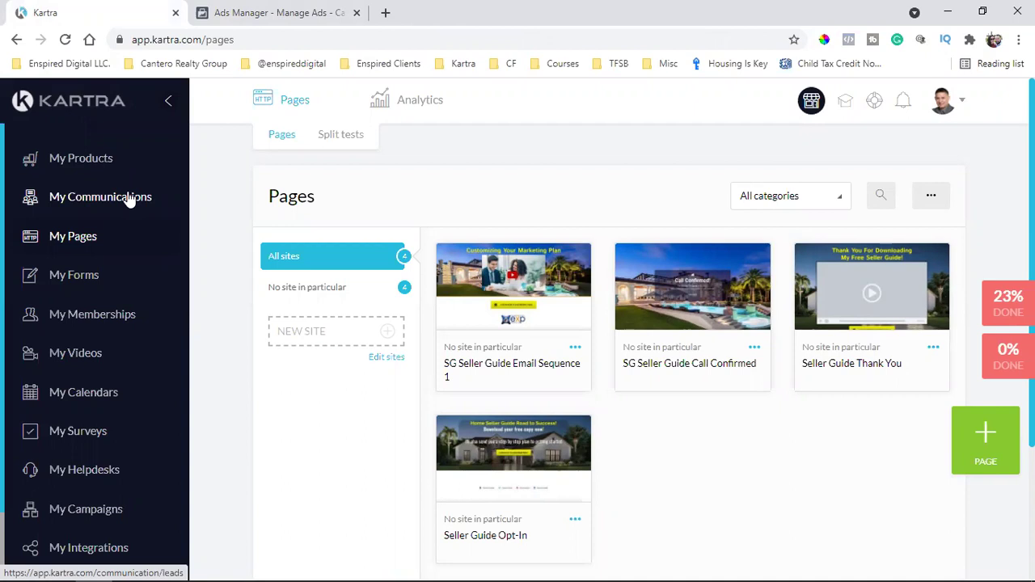
left_click(129, 201)
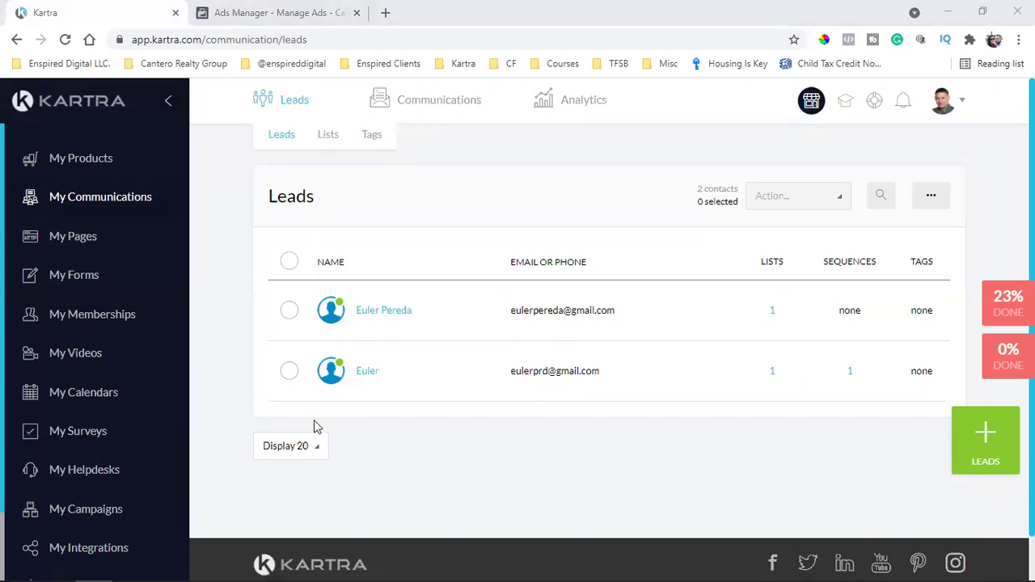
left_click(73, 242)
left_click(72, 242)
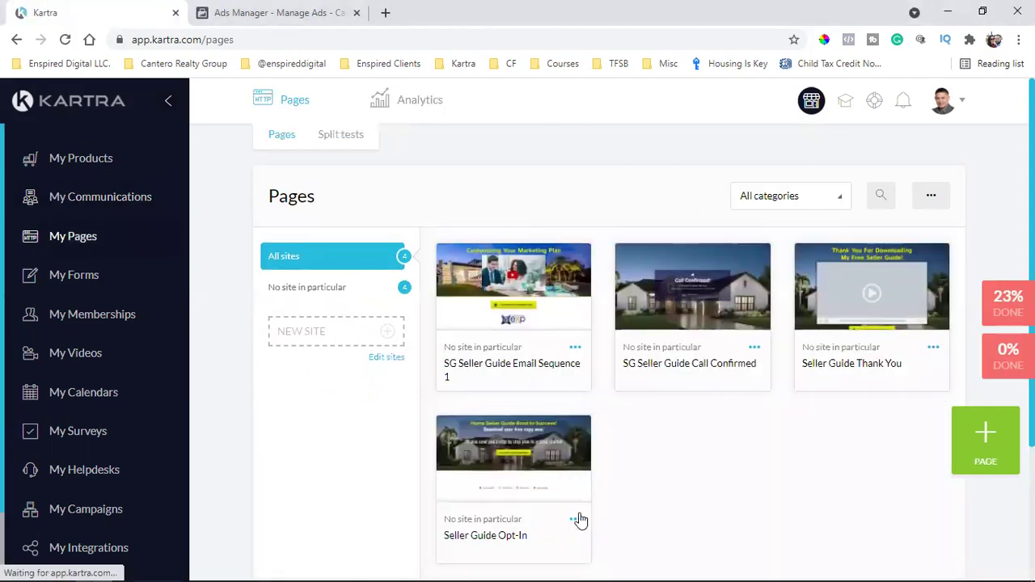
Copy the Seller Guide Opt-In page's direct link from Get code or link
left_click(575, 520)
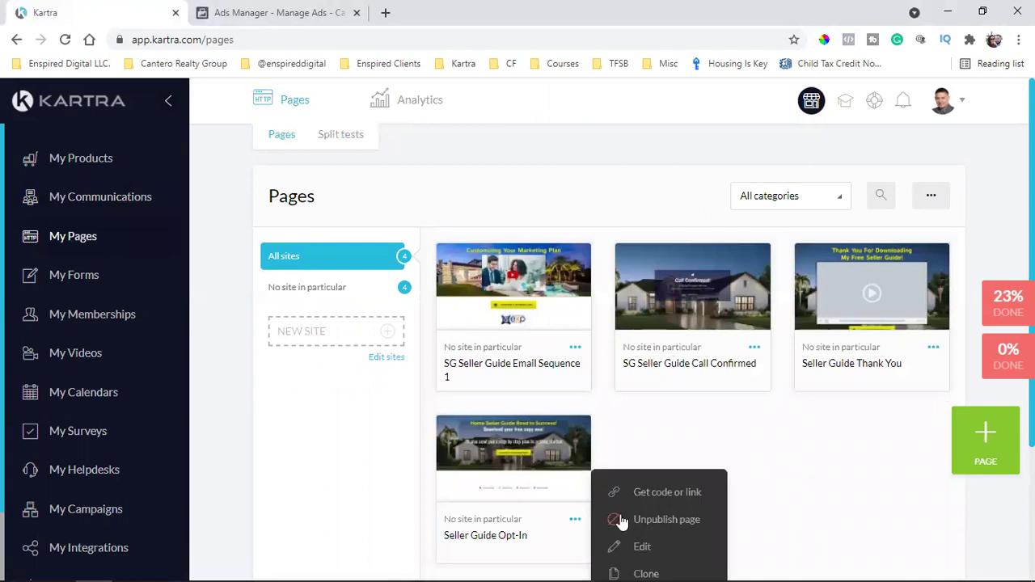
left_click(687, 495)
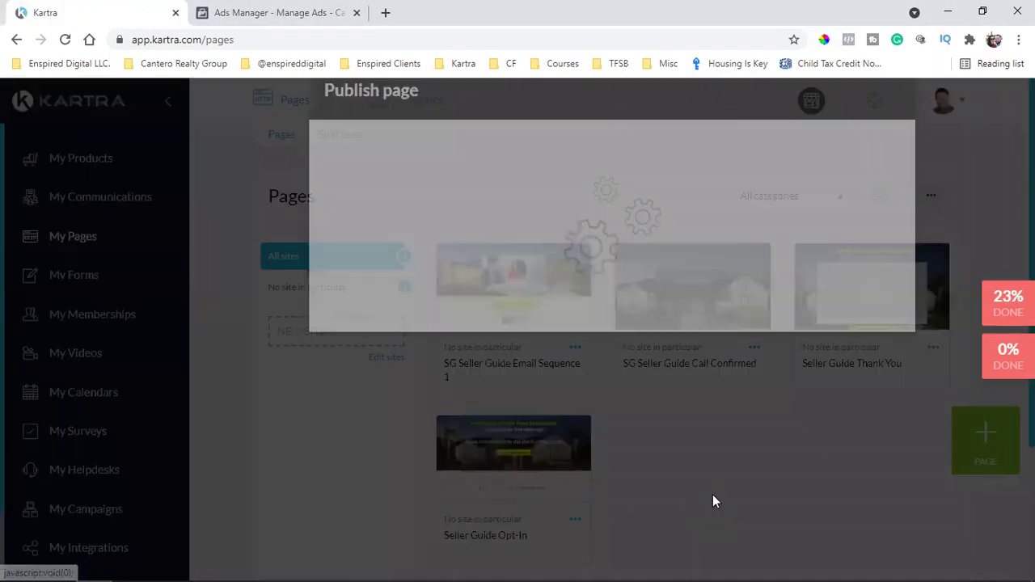
left_click(435, 347)
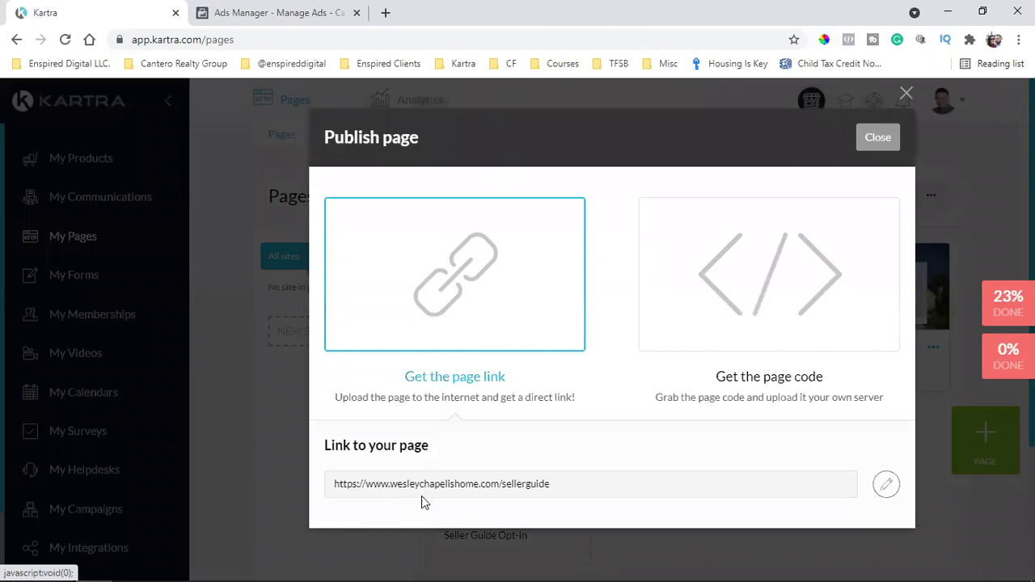
triple_click(448, 484)
right_click(448, 483)
left_click(509, 365)
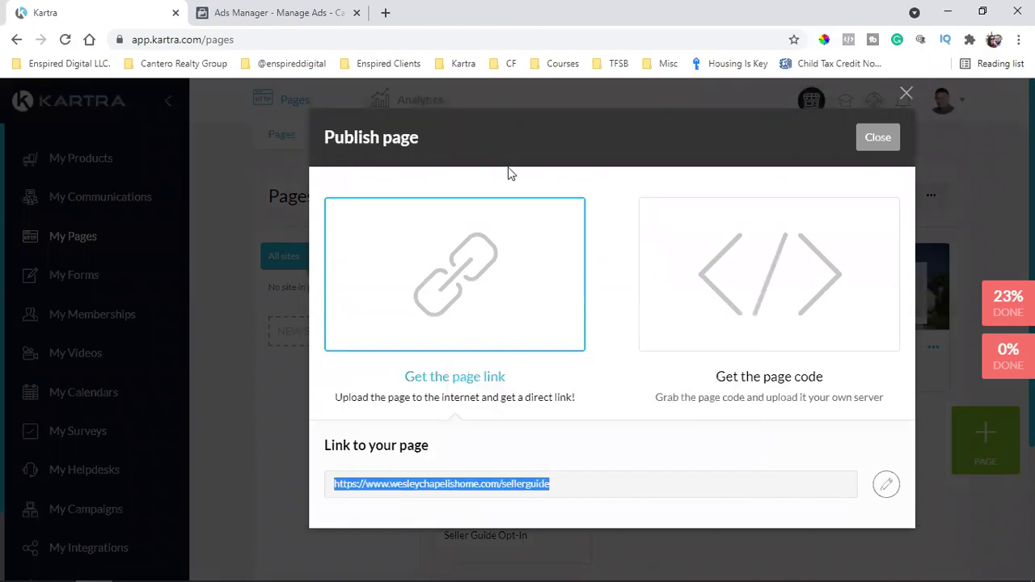
Load the link in a new tab to view the live opt-in page, then close Kartra's dialog
left_click(385, 12)
key("ctrl+v")
key("Return")
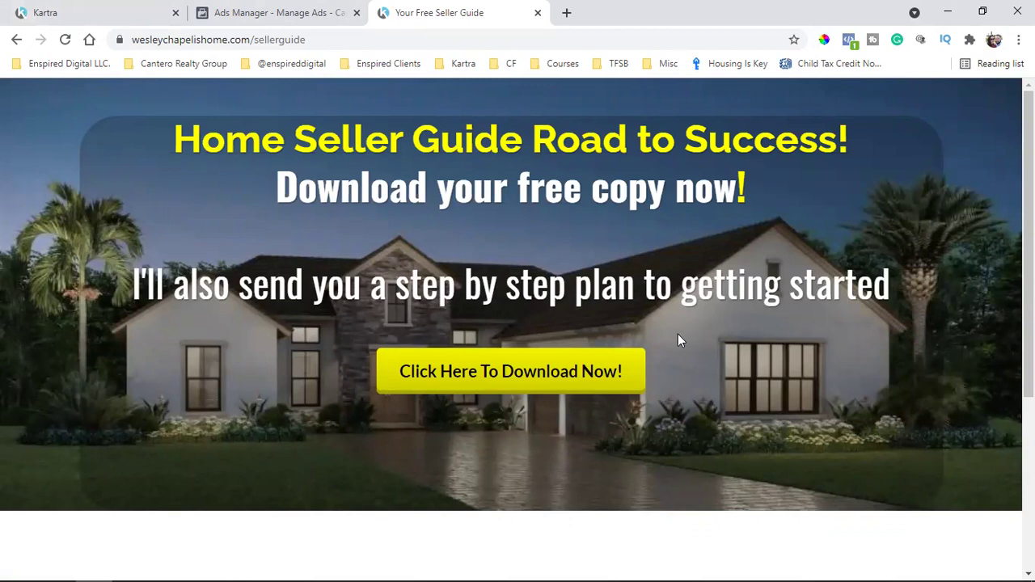
scroll(682, 353, "down", 3)
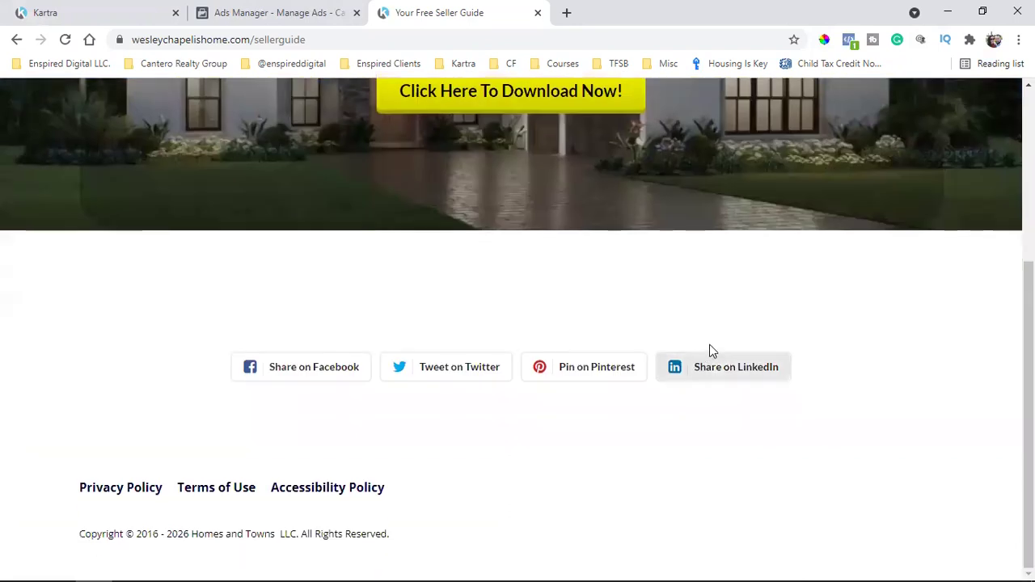
scroll(702, 365, "up", 1)
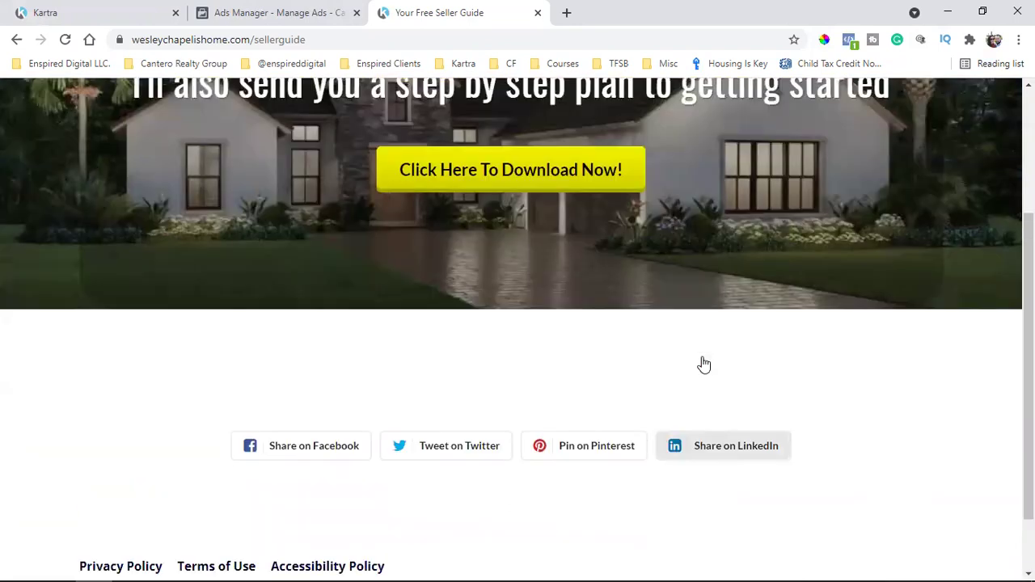
scroll(703, 365, "up", 2)
left_click(81, 9)
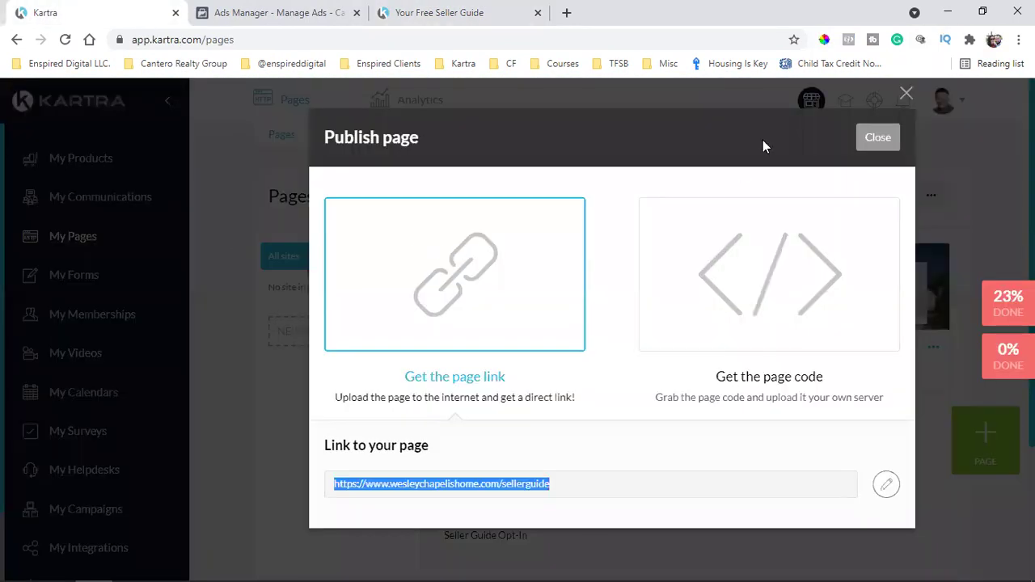
left_click(866, 144)
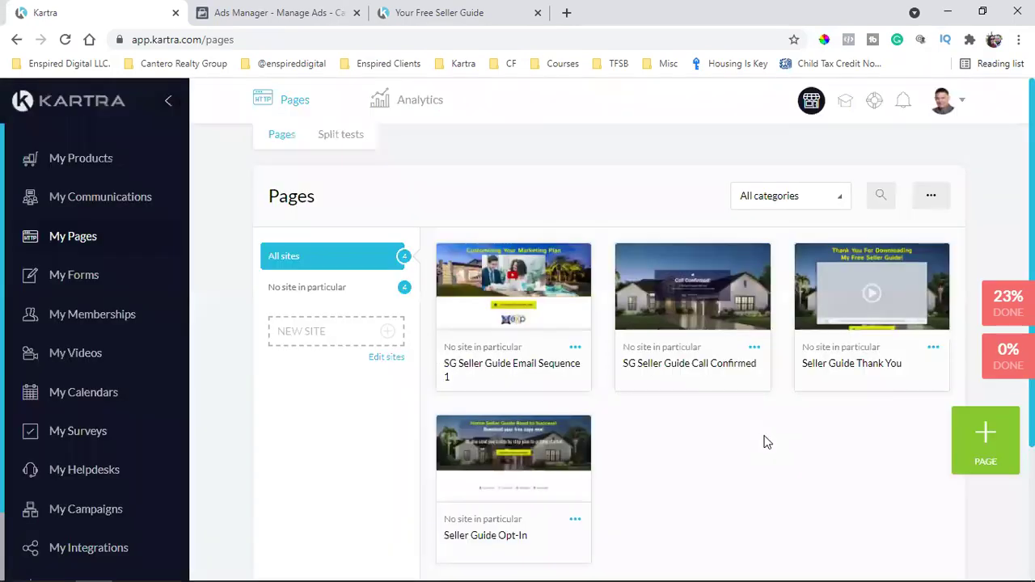
scroll(756, 441, "down", 1)
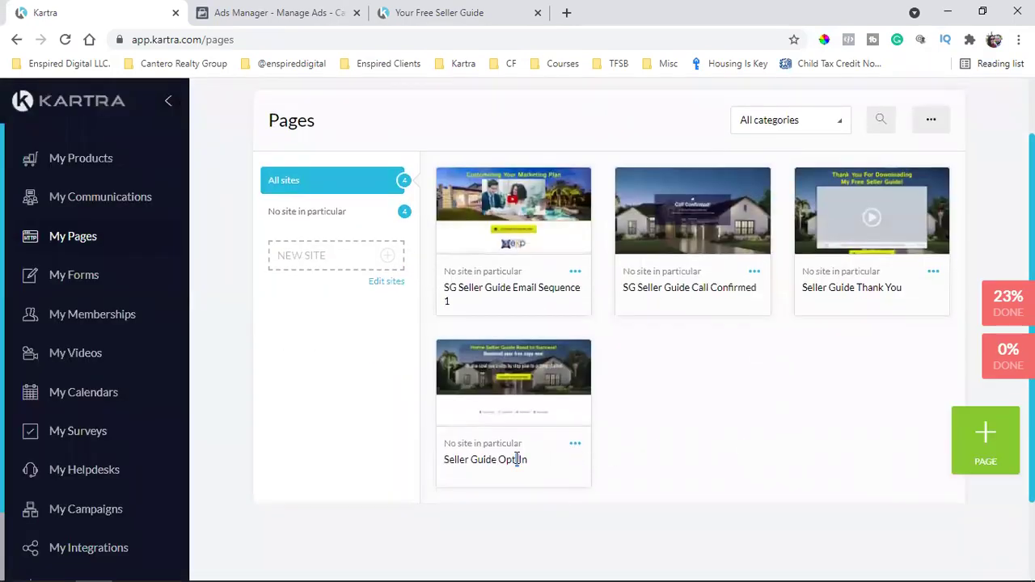
triple_click(862, 290)
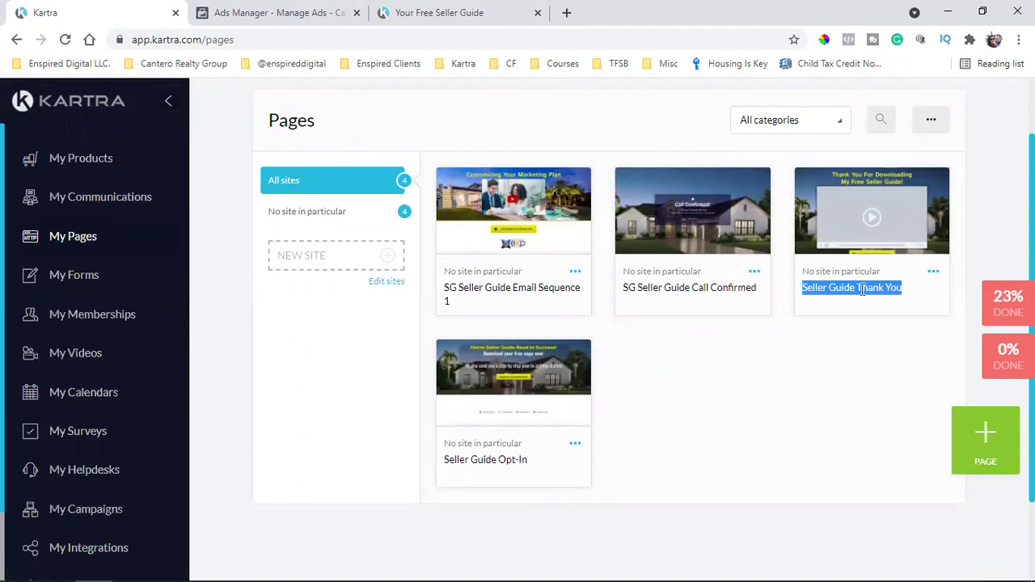
left_click(576, 449)
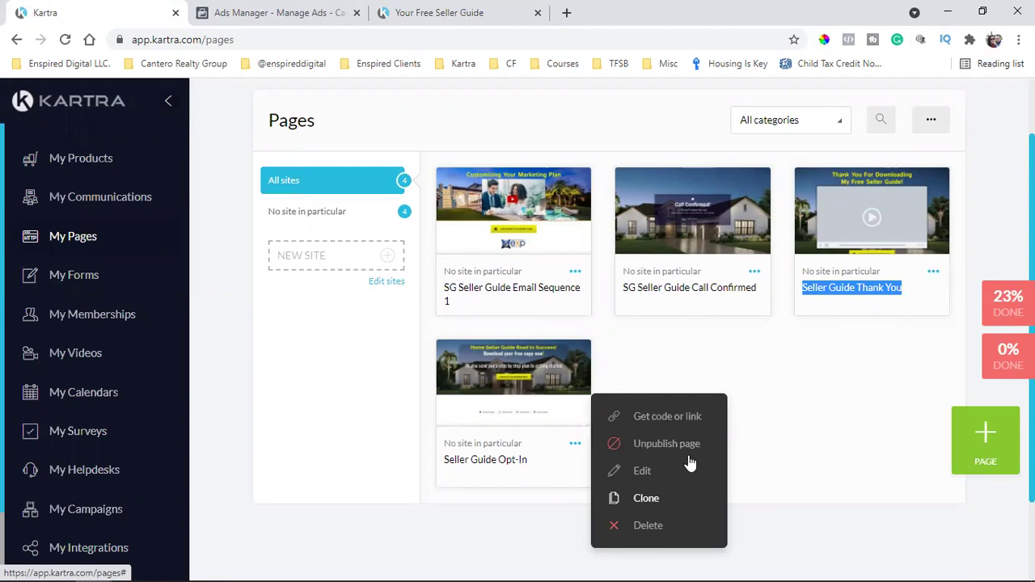
left_click(764, 395)
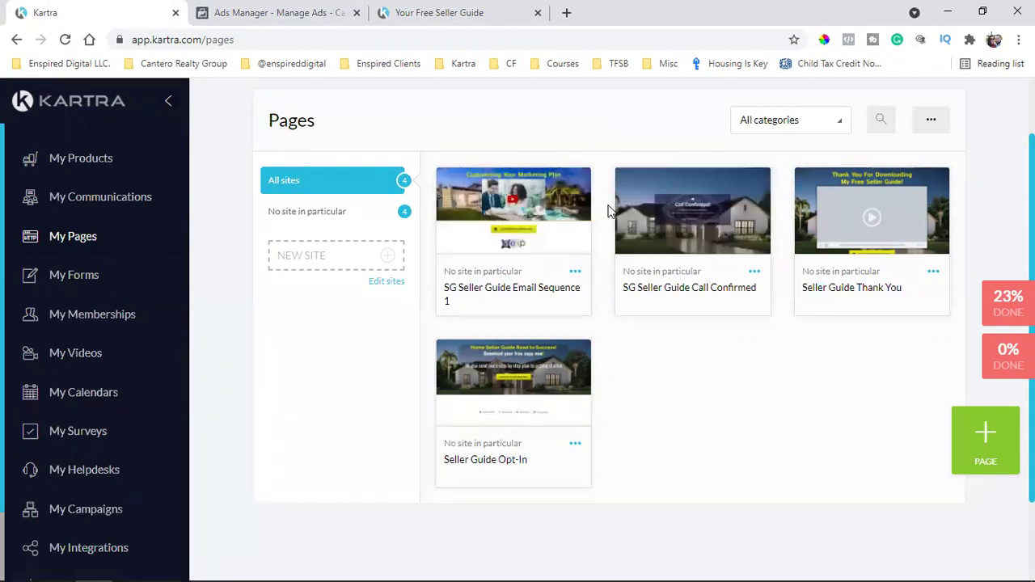
triple_click(698, 293)
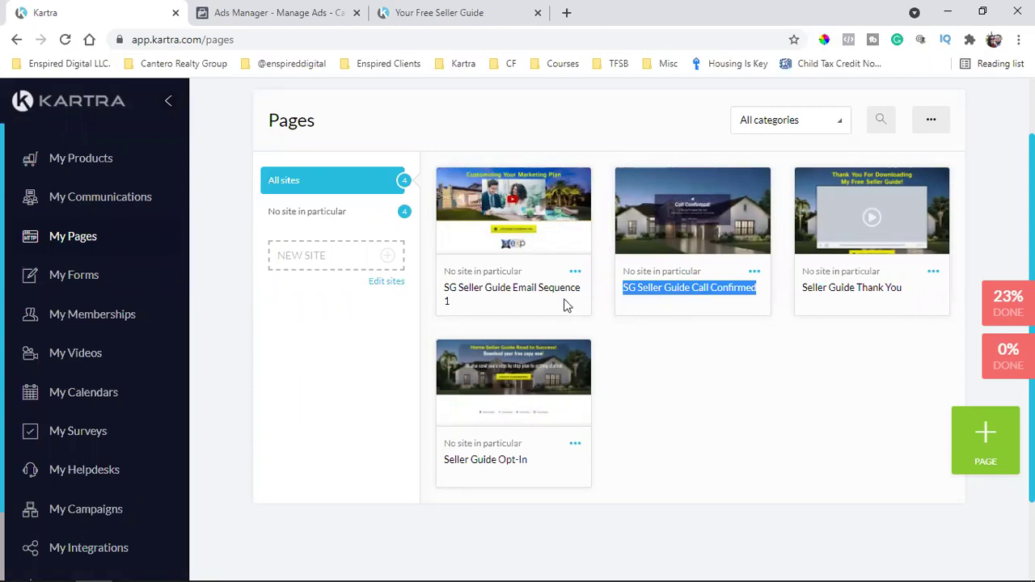
double_click(504, 289)
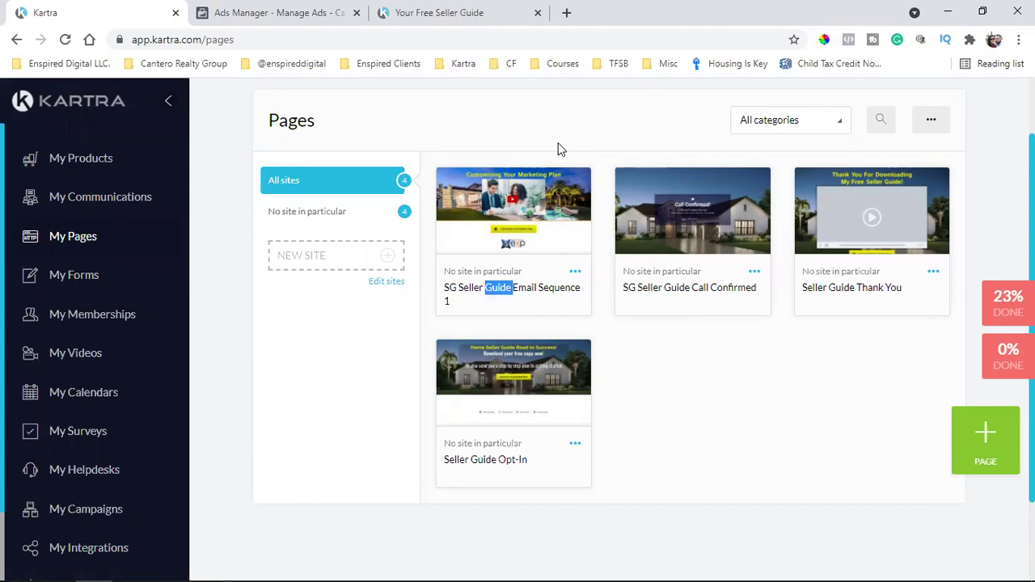
triple_click(550, 290)
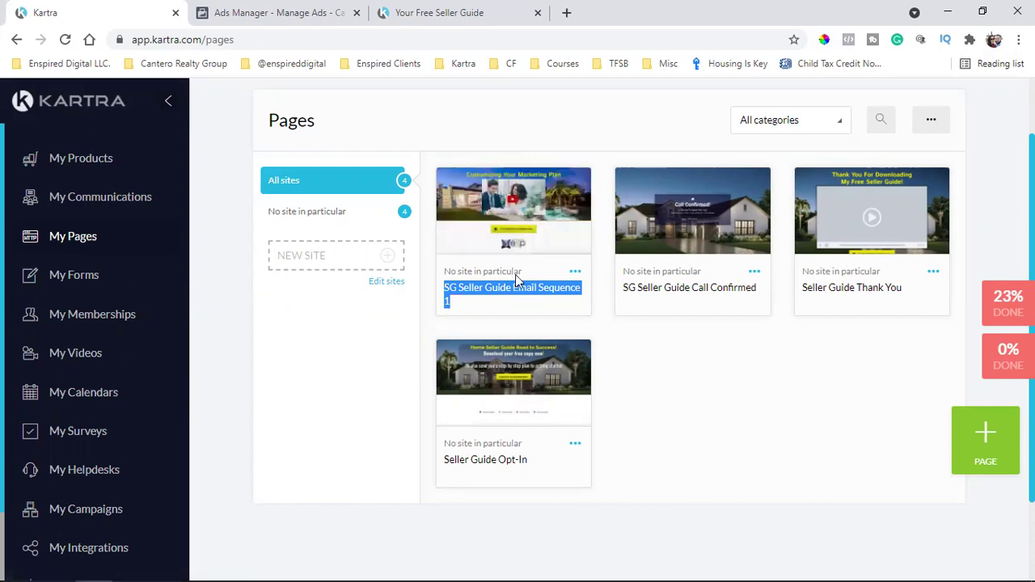
triple_click(871, 287)
left_click(510, 461)
triple_click(511, 462)
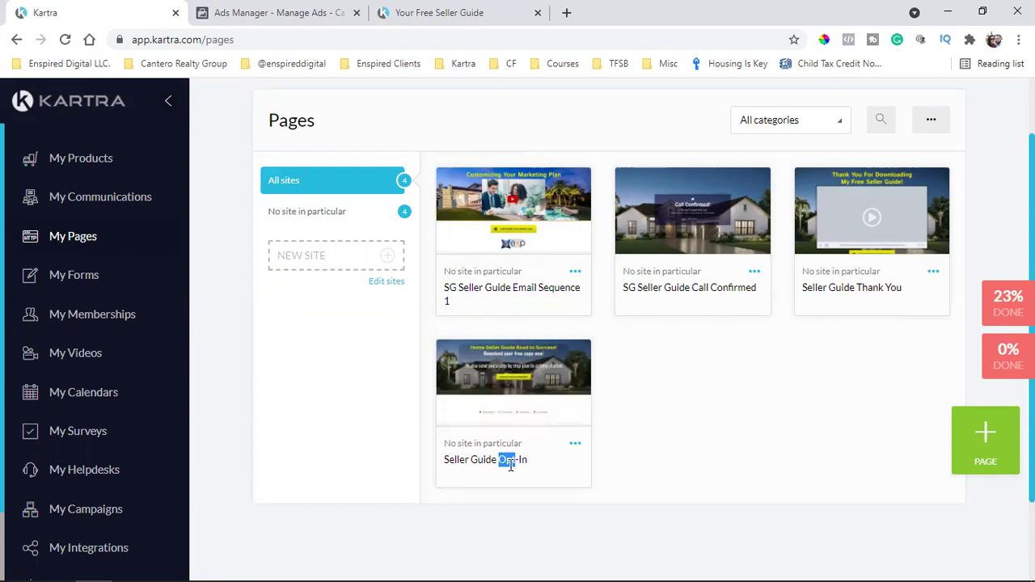
left_click(837, 429)
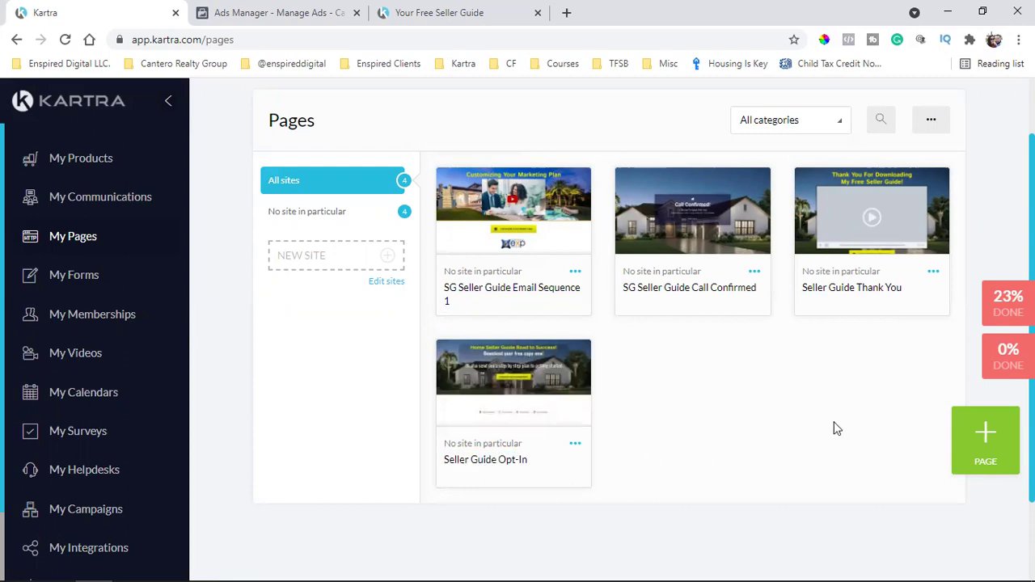